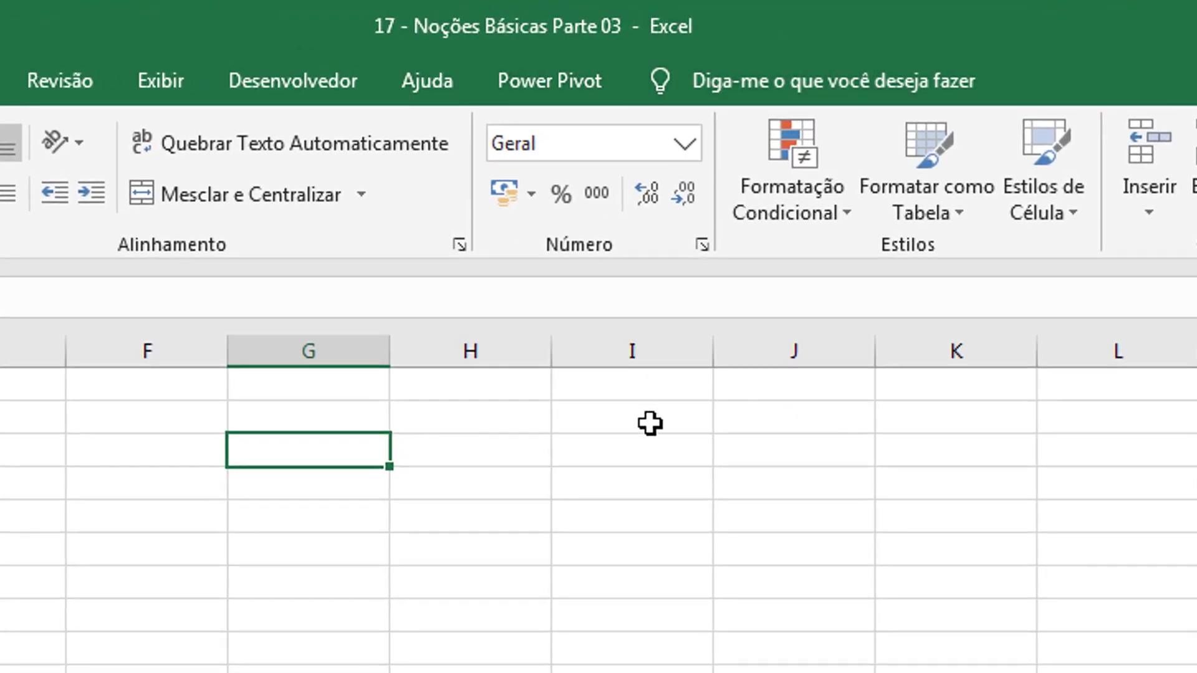
click(343, 568)
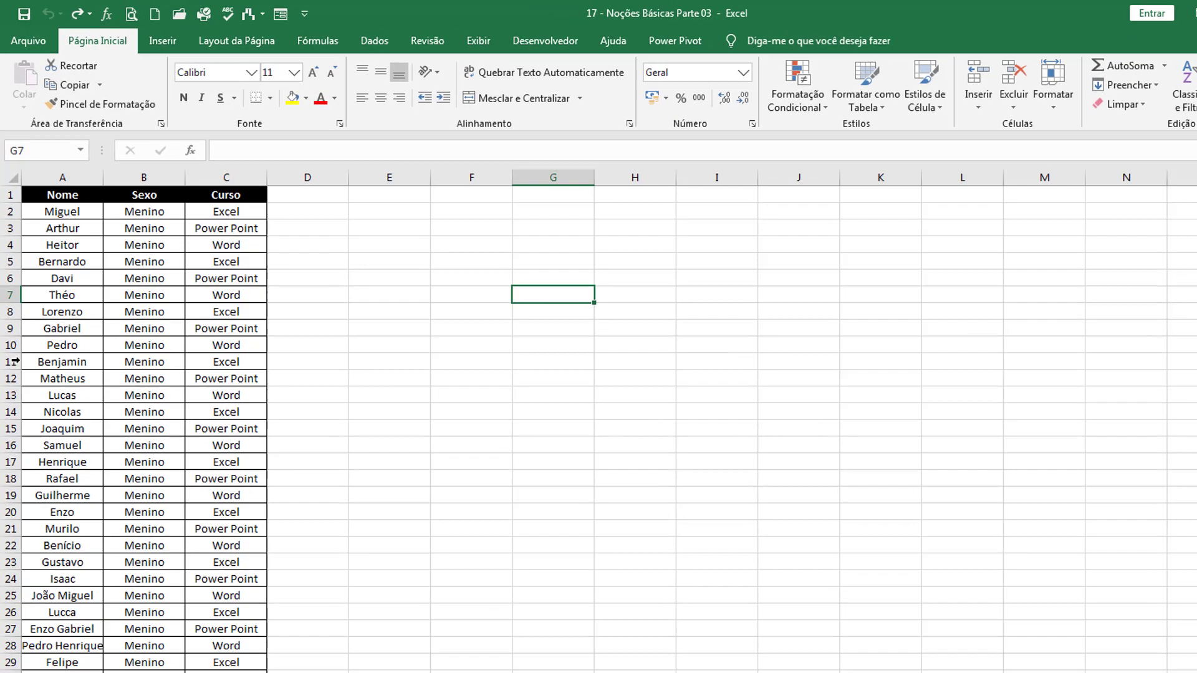
click(59, 324)
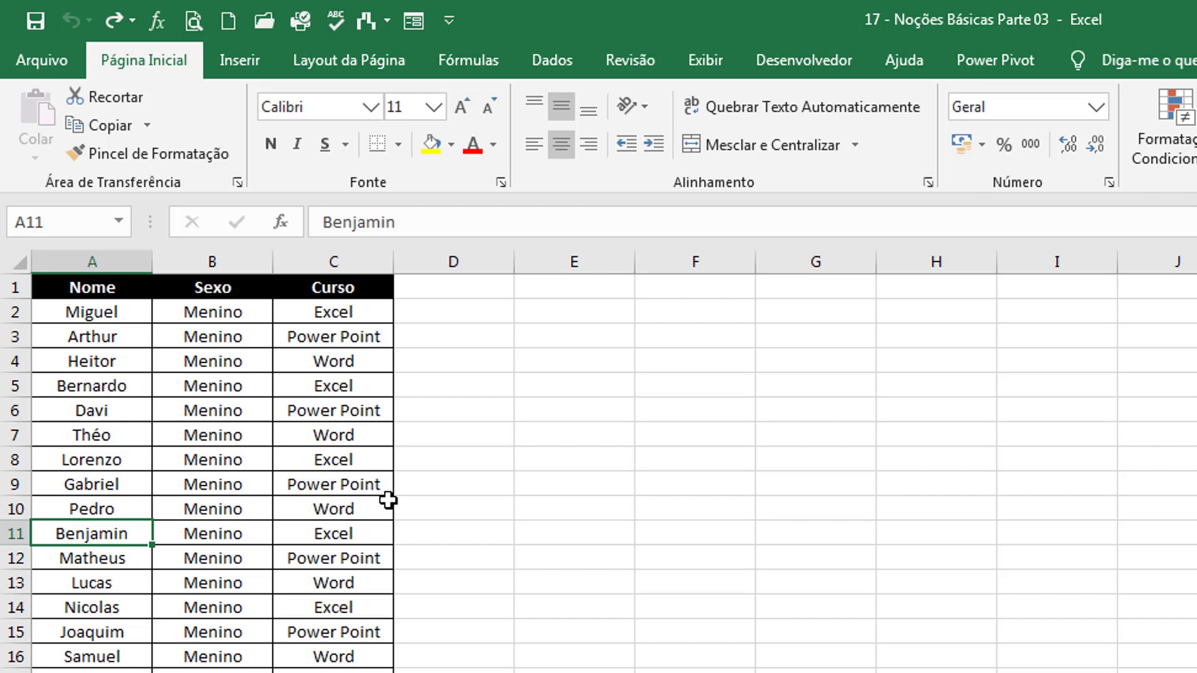
click(470, 430)
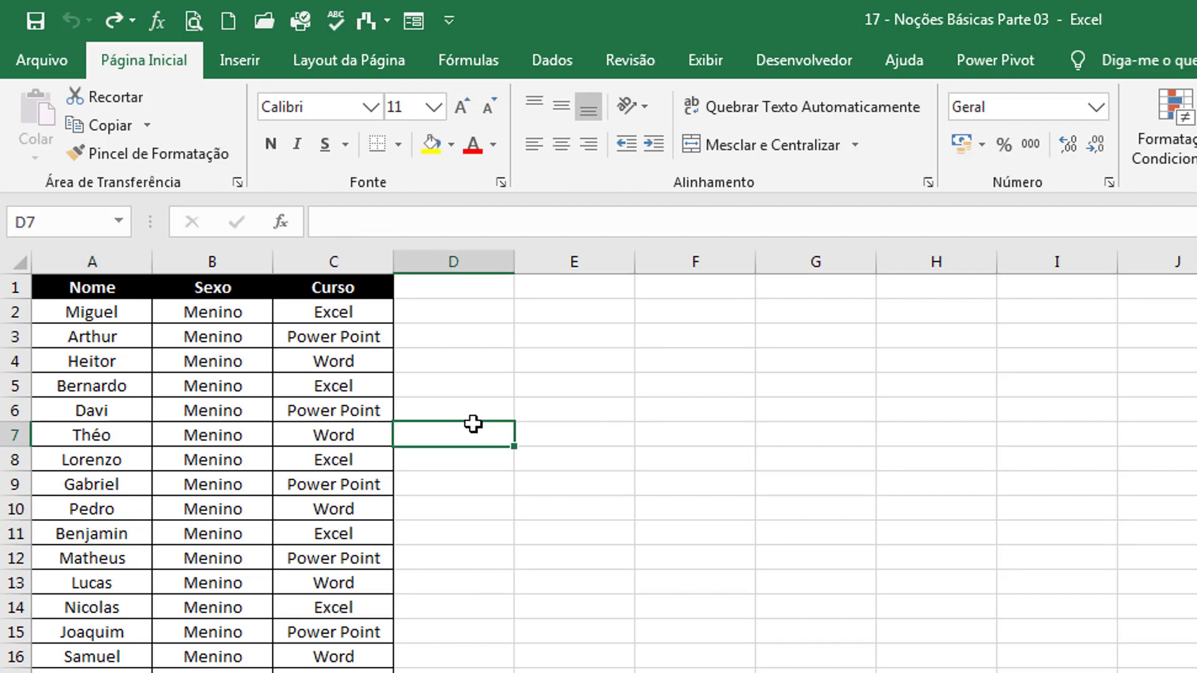
click(796, 502)
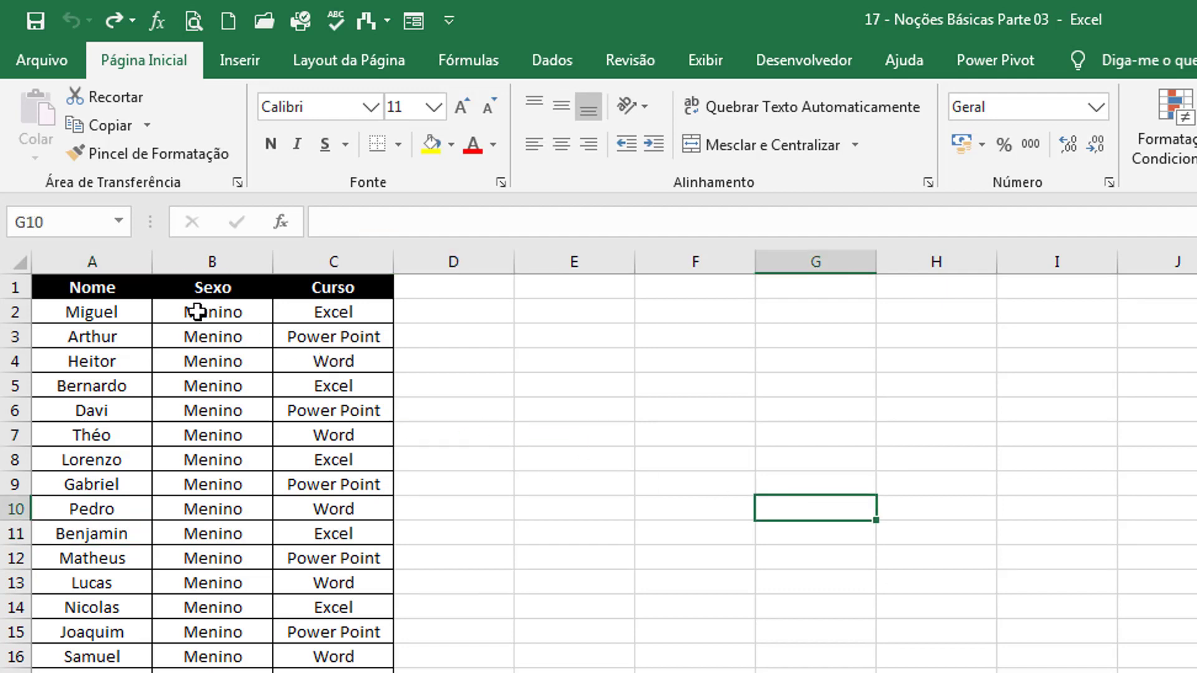
Examine the Nome, Sexo and Curso columns of the table on the Classificar sheet.
click(112, 263)
click(122, 358)
click(224, 261)
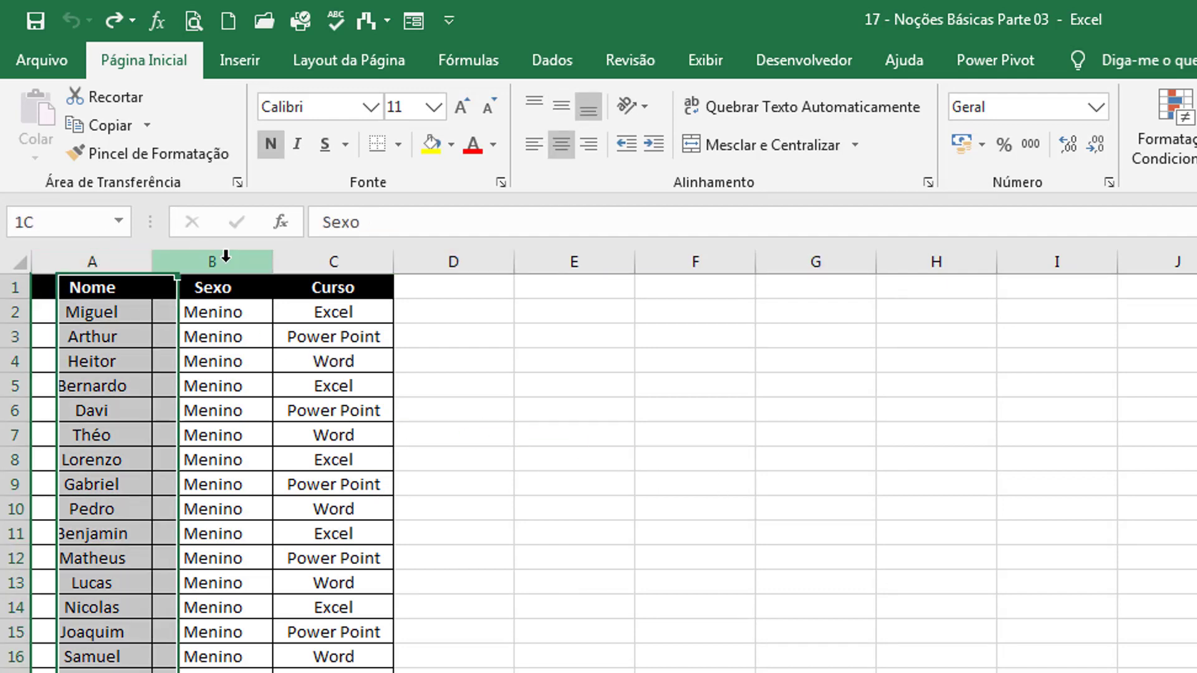
click(333, 261)
click(374, 437)
click(597, 454)
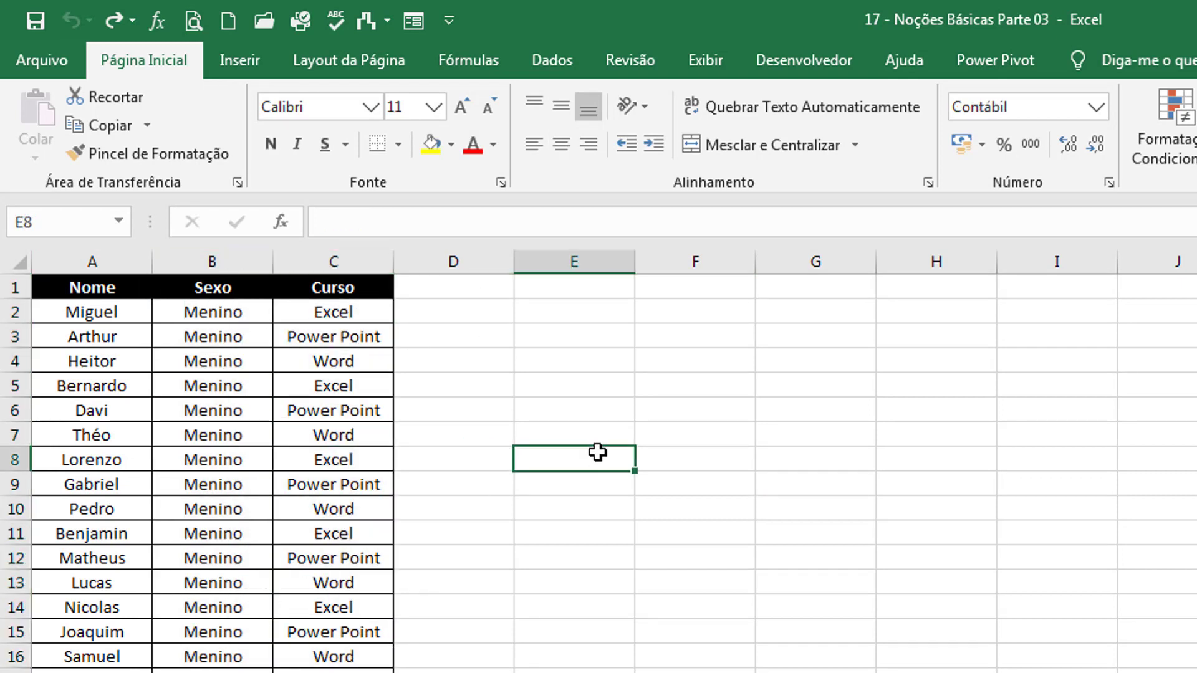
click(103, 307)
drag(102, 307, 96, 649)
click(107, 651)
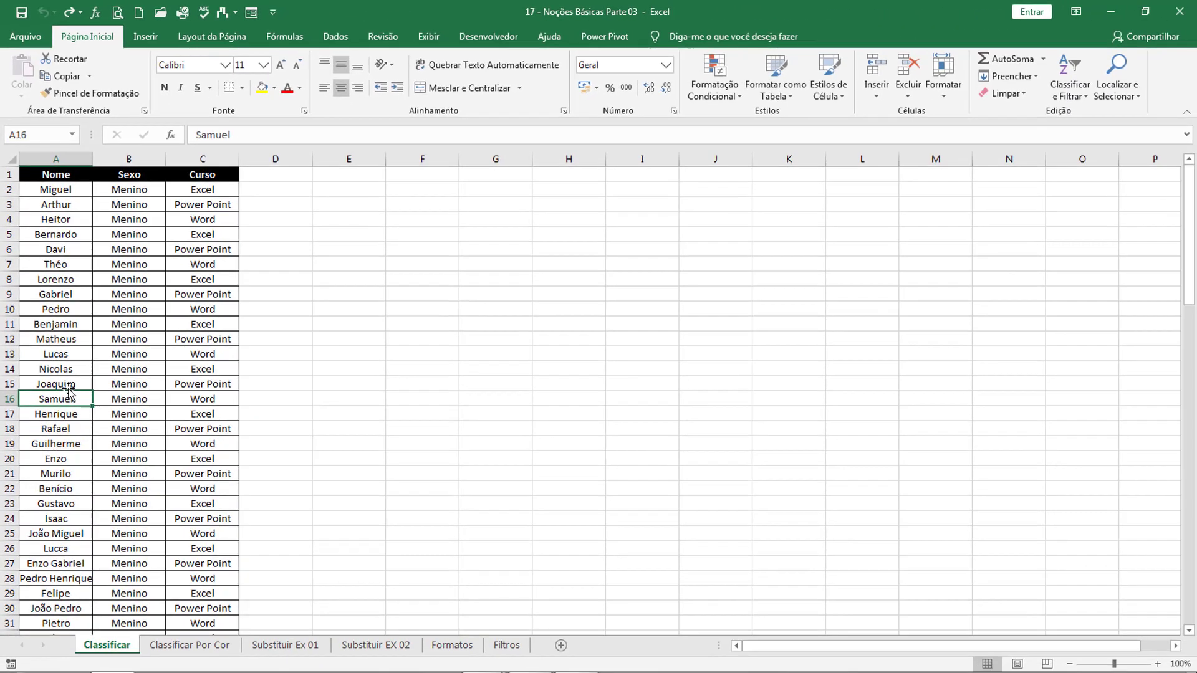
click(321, 321)
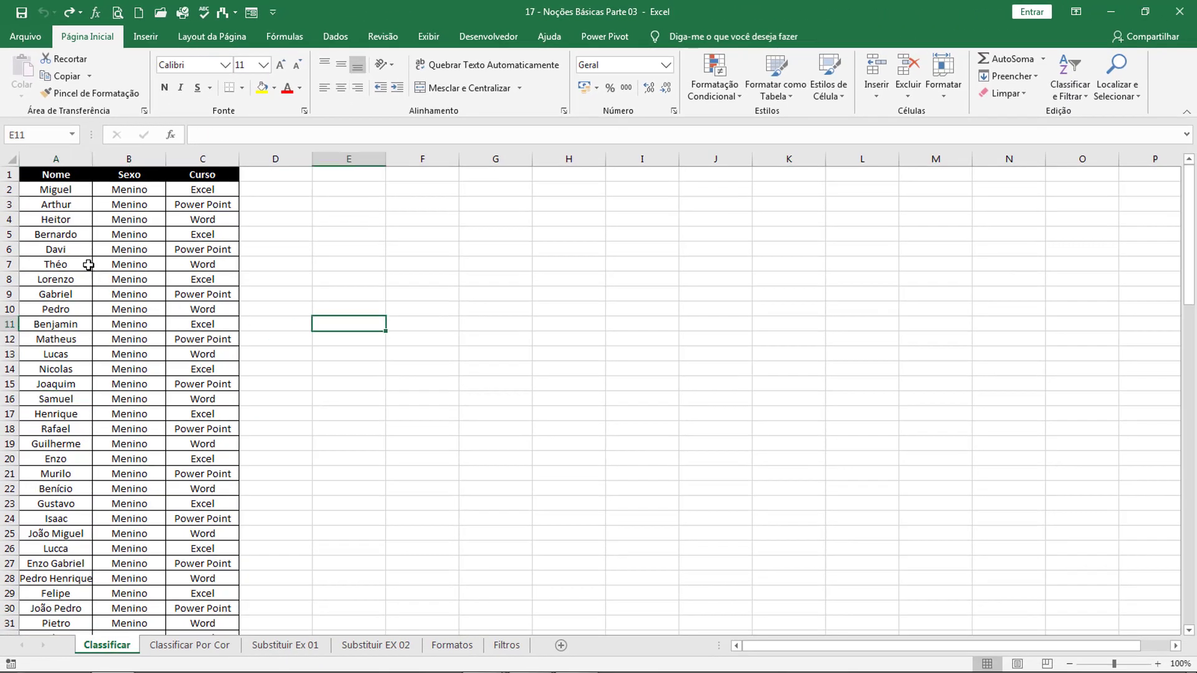
Review the order of the entries down the Nome column.
click(67, 249)
click(63, 308)
click(48, 397)
click(55, 443)
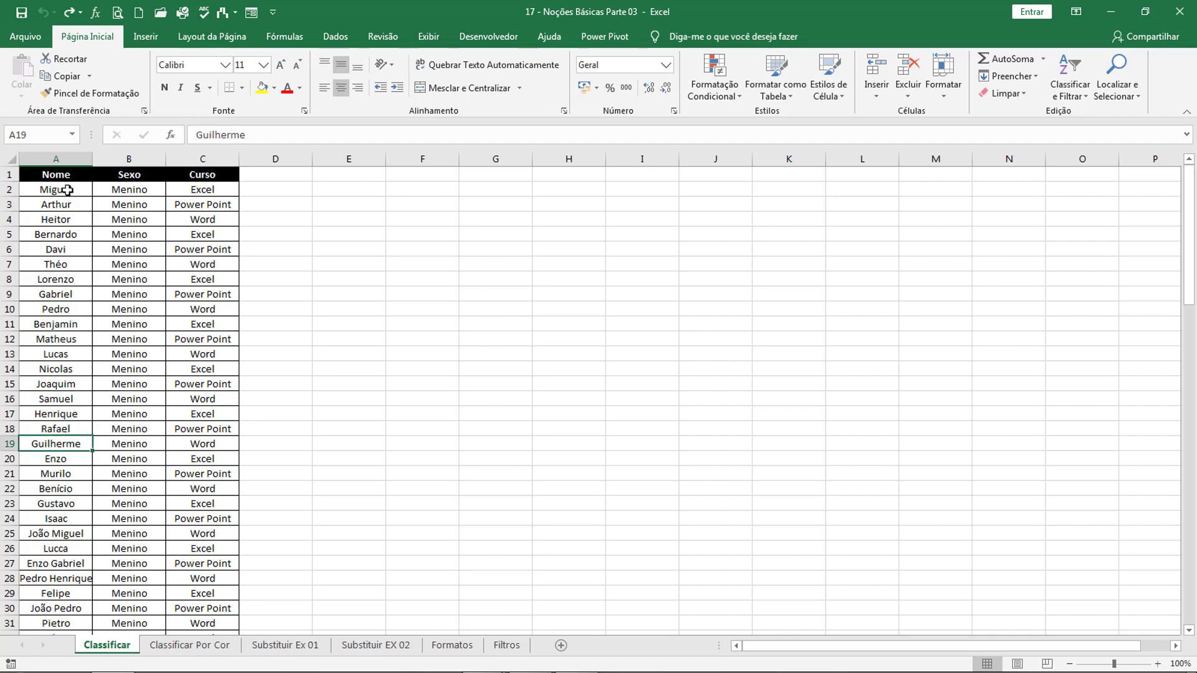
drag(67, 190, 56, 395)
click(58, 429)
click(61, 488)
click(74, 549)
click(61, 575)
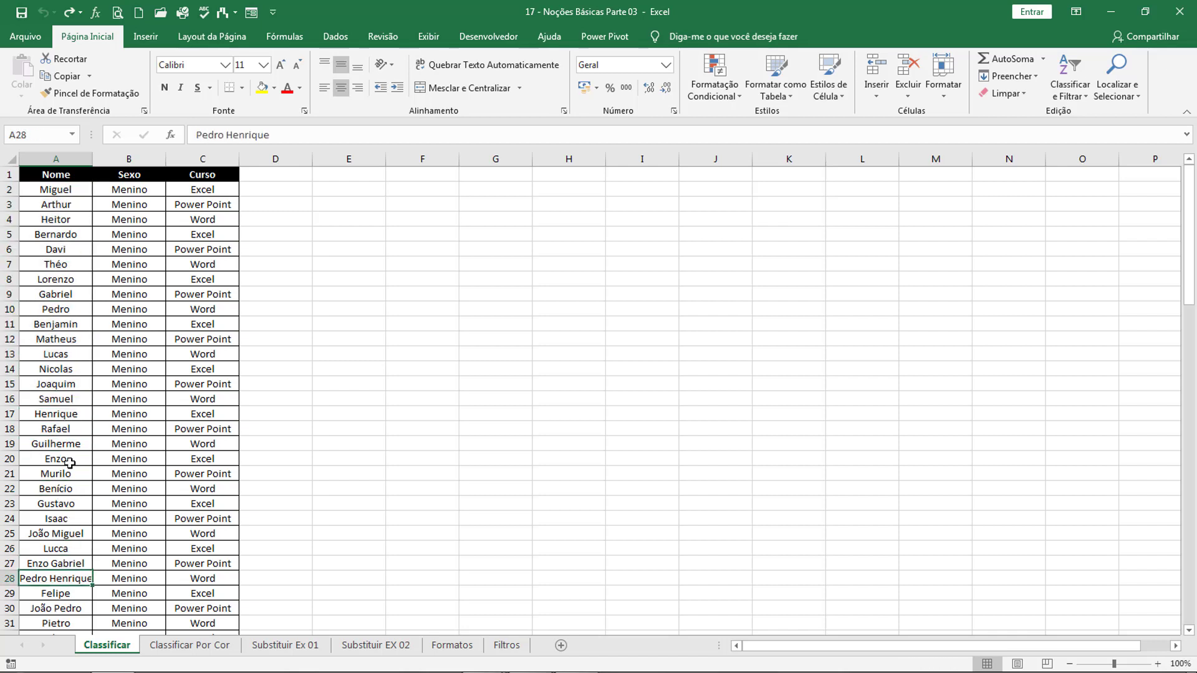
click(70, 448)
click(76, 320)
click(59, 250)
Sort the table on the Classificar sheet by the Nome column from A to Z.
click(56, 399)
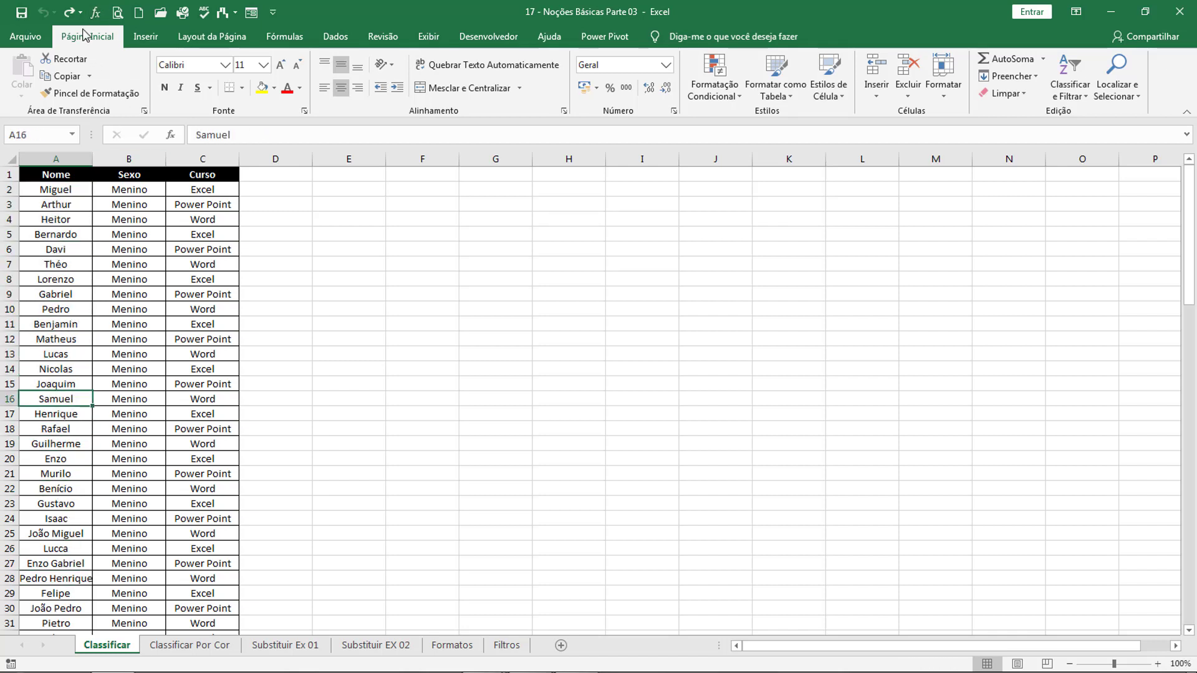
click(1065, 94)
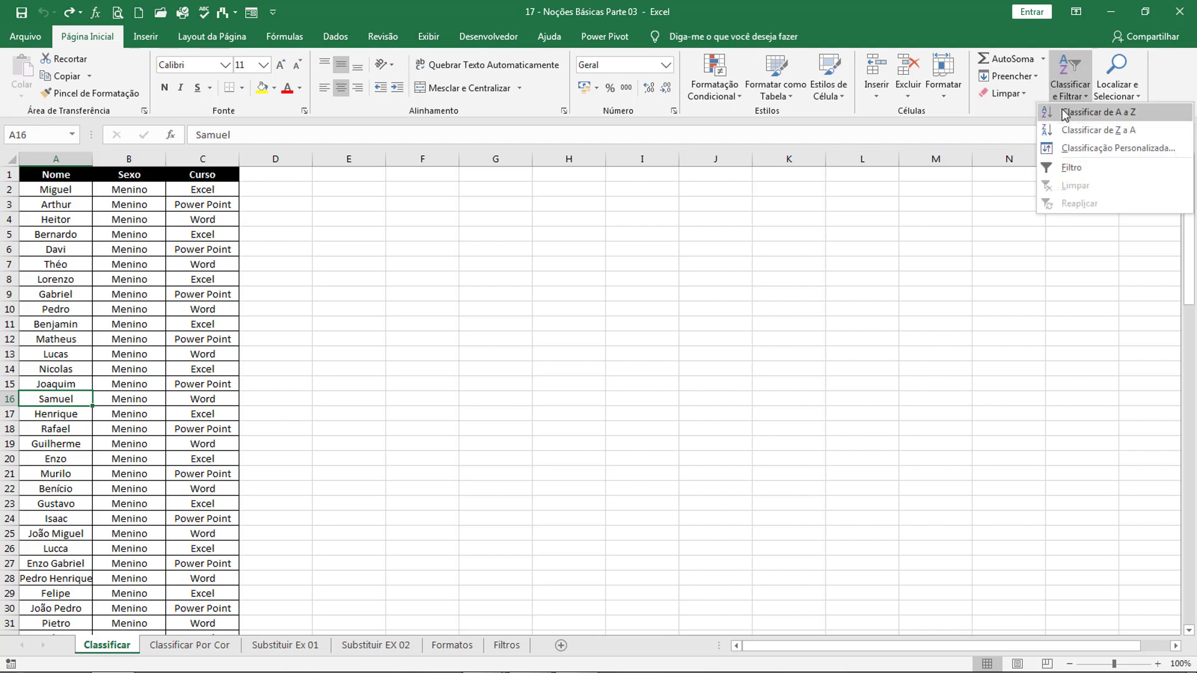
click(1063, 114)
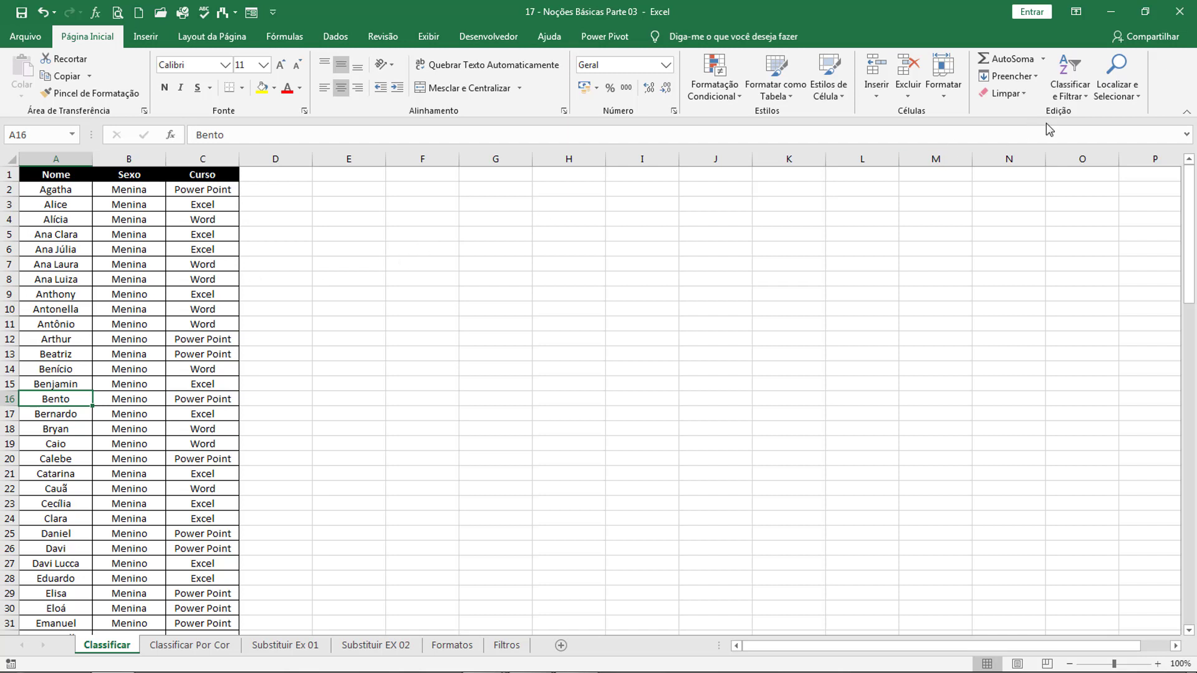
Sort the table by the Nome column from Z to A and fit column A's width to its contents.
click(1072, 98)
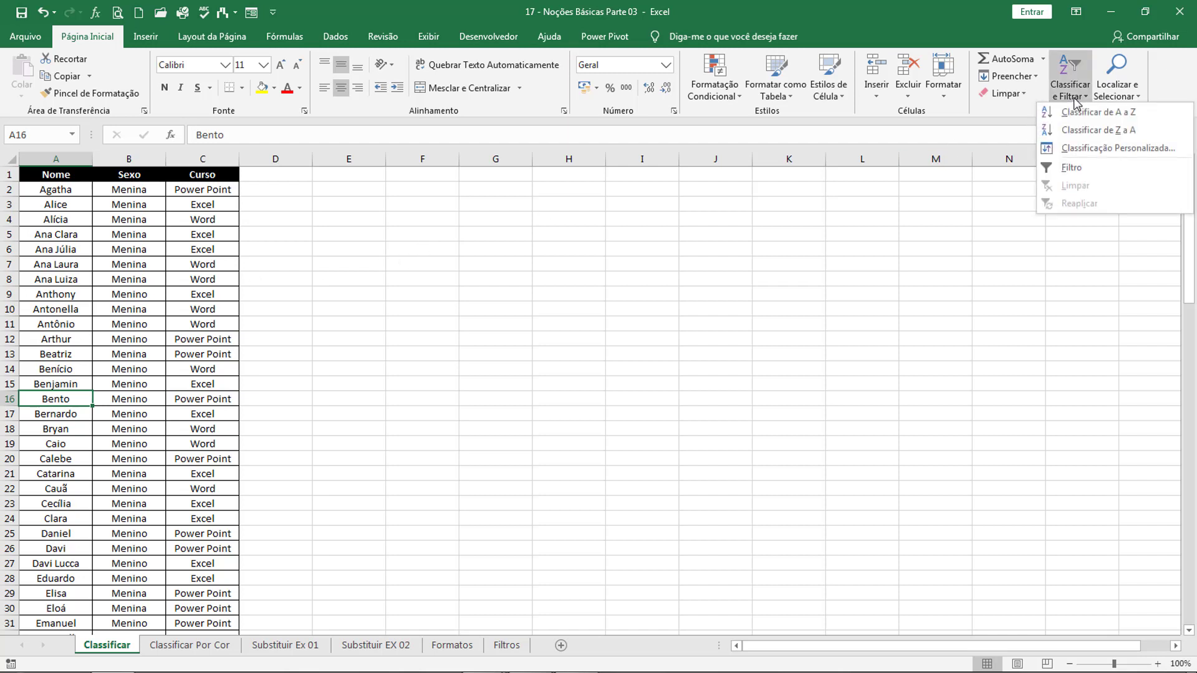
click(1087, 131)
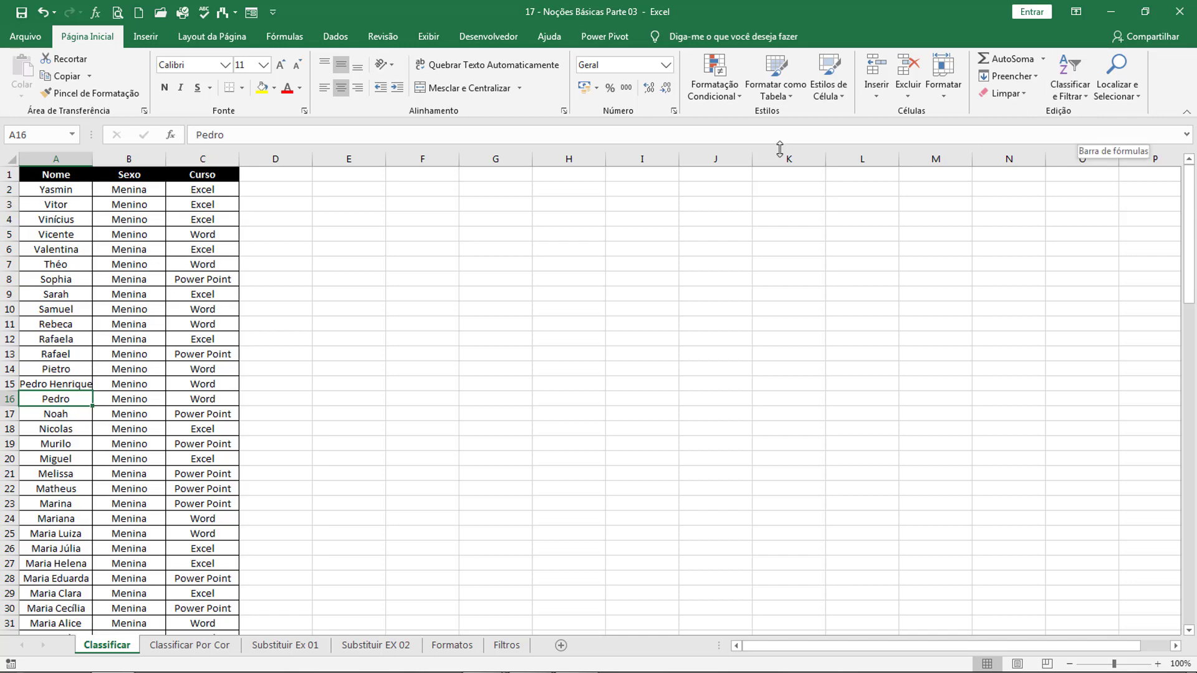
double_click(88, 158)
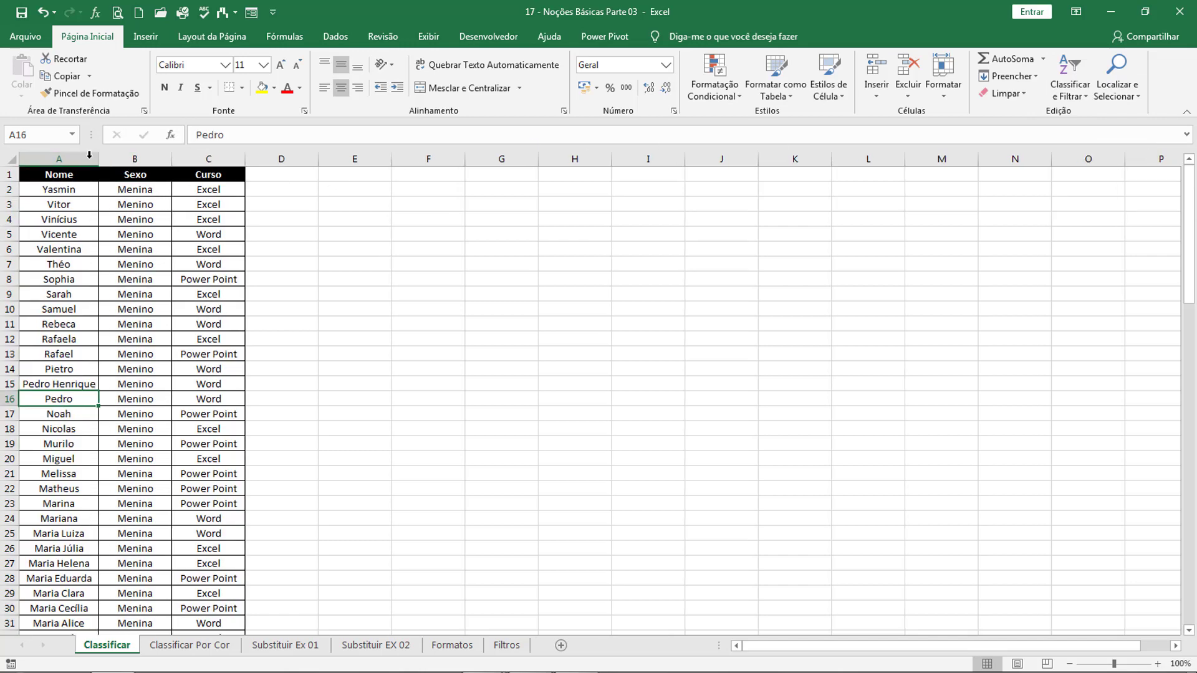
click(81, 246)
click(83, 323)
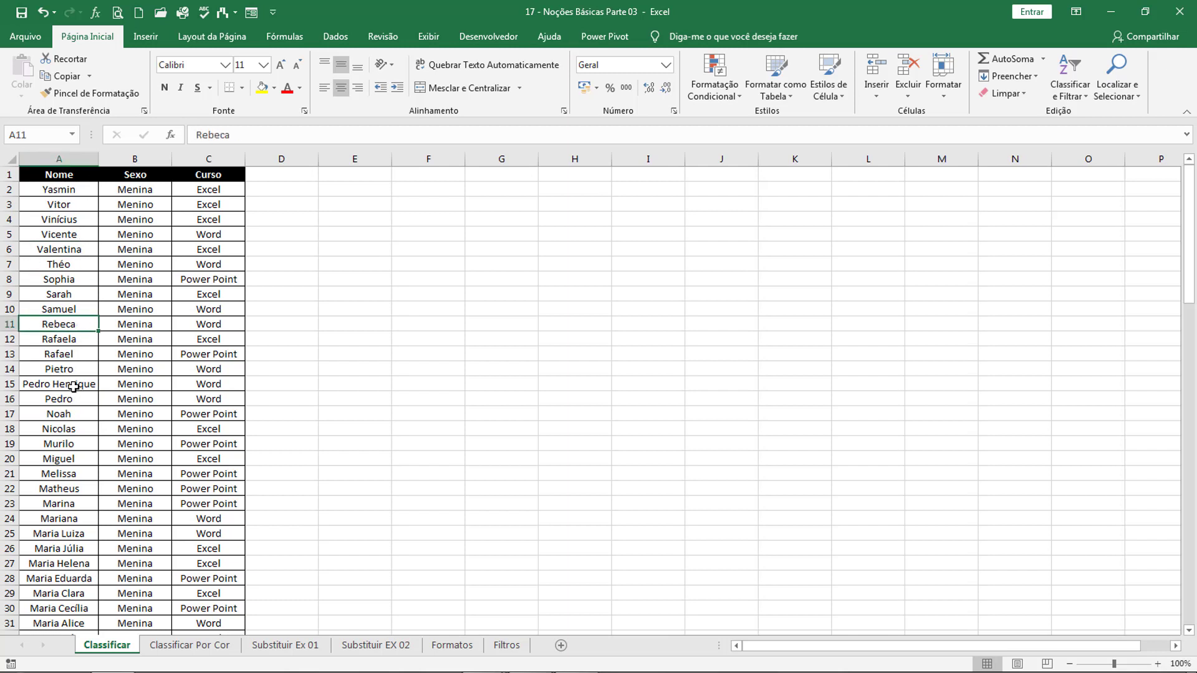
click(75, 413)
click(75, 353)
click(1070, 78)
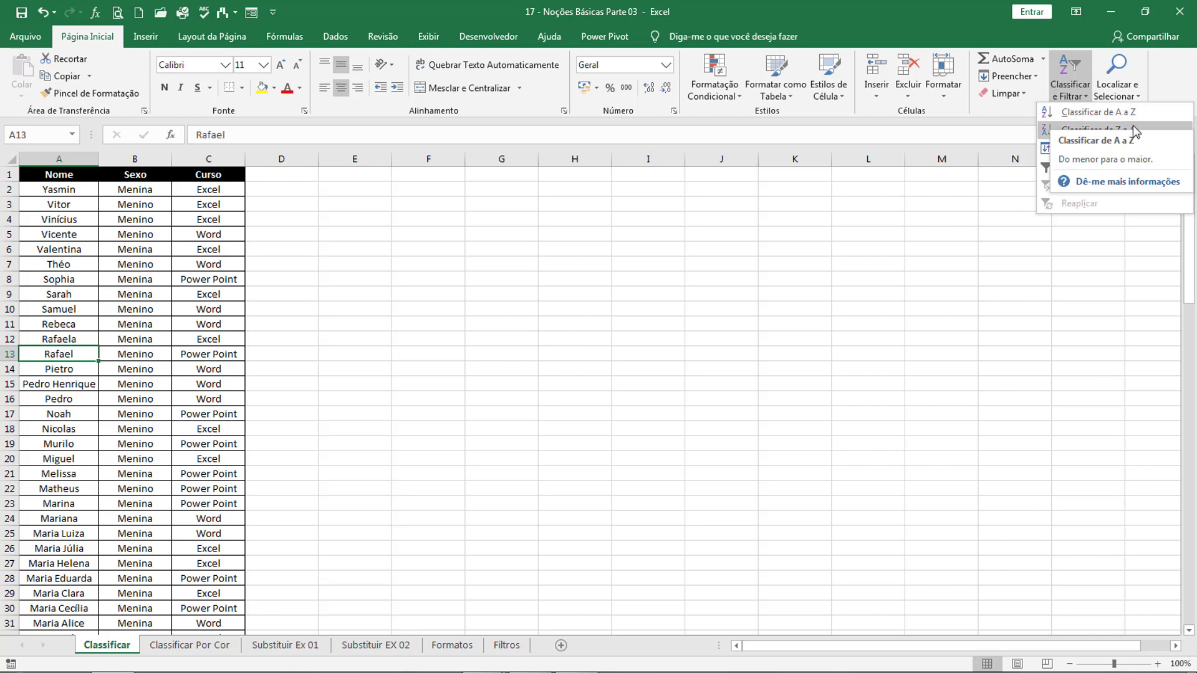
click(311, 321)
click(312, 321)
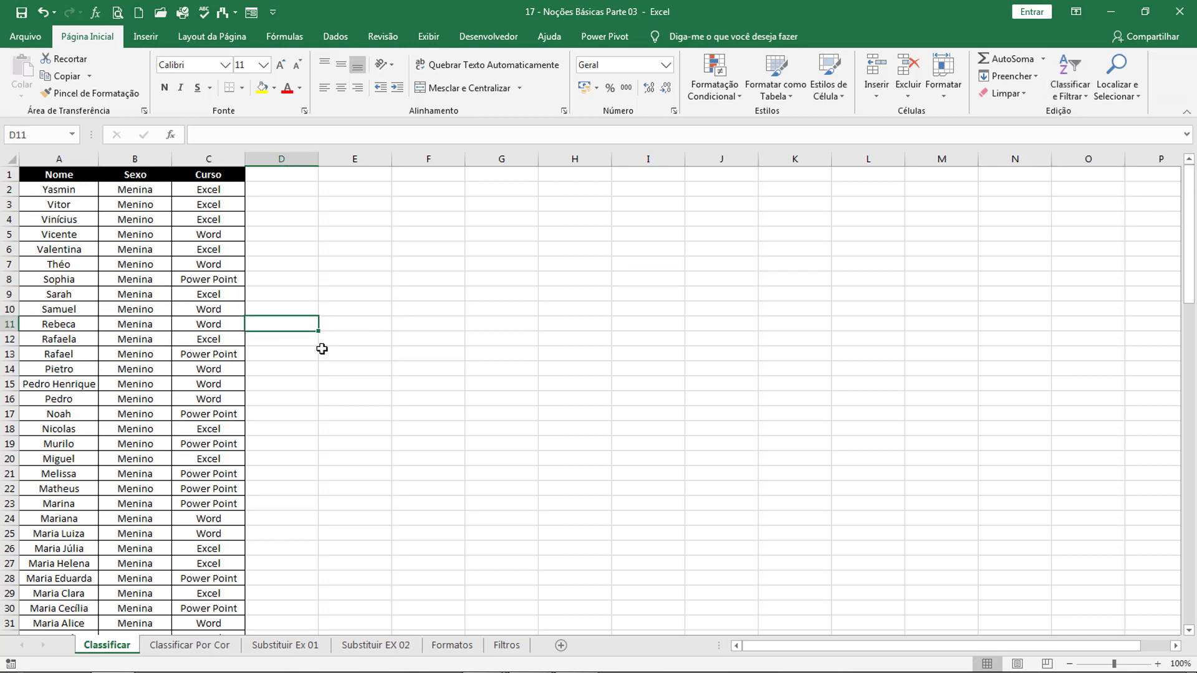
Go to the Formatos sheet with the Nomes, Data and Salario table.
click(216, 651)
click(285, 645)
click(375, 645)
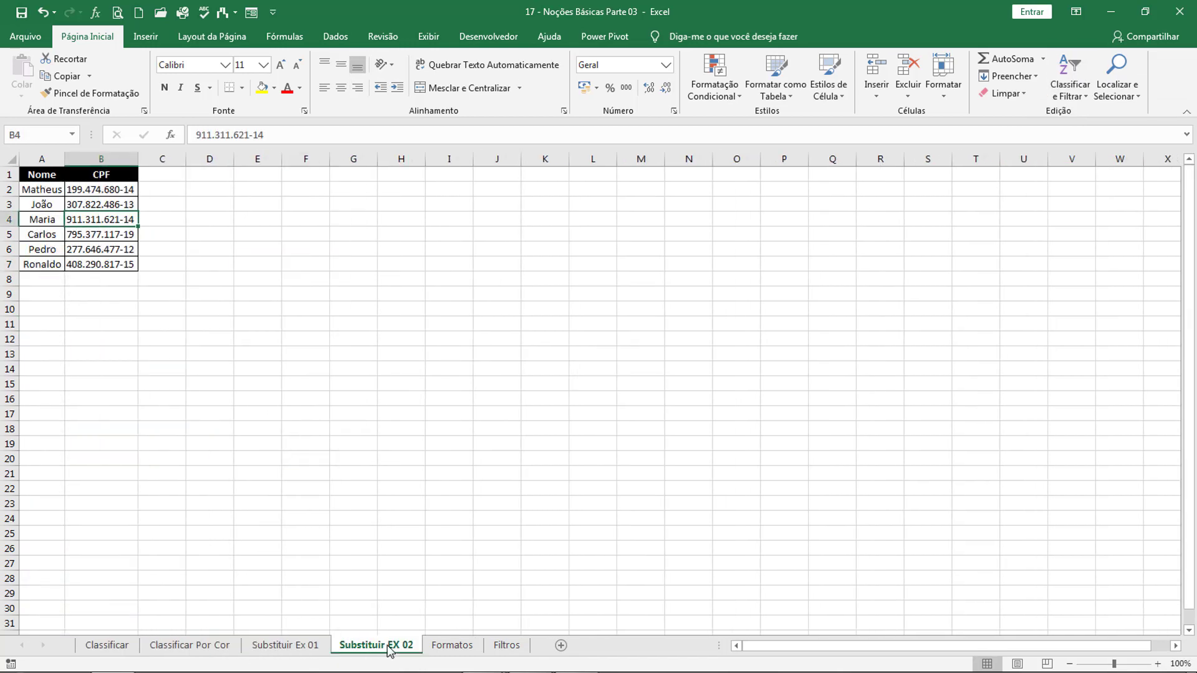
click(455, 647)
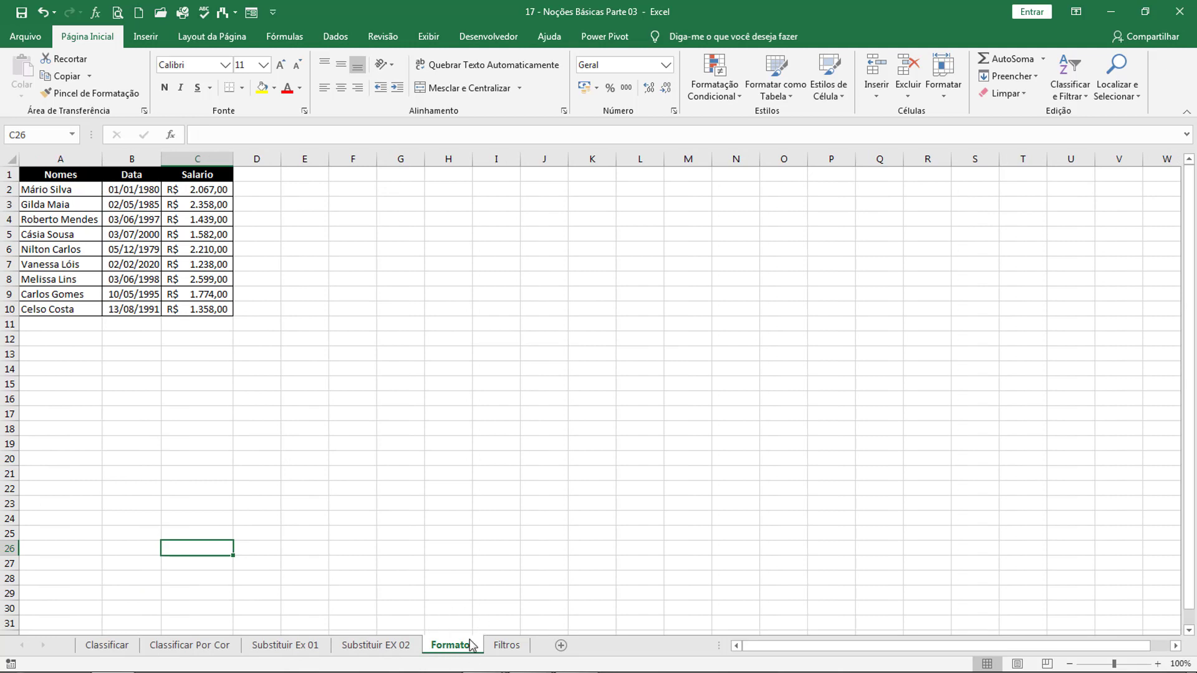
Examine the order of the dates in the Data column on the Formatos sheet.
click(138, 189)
click(152, 265)
click(137, 294)
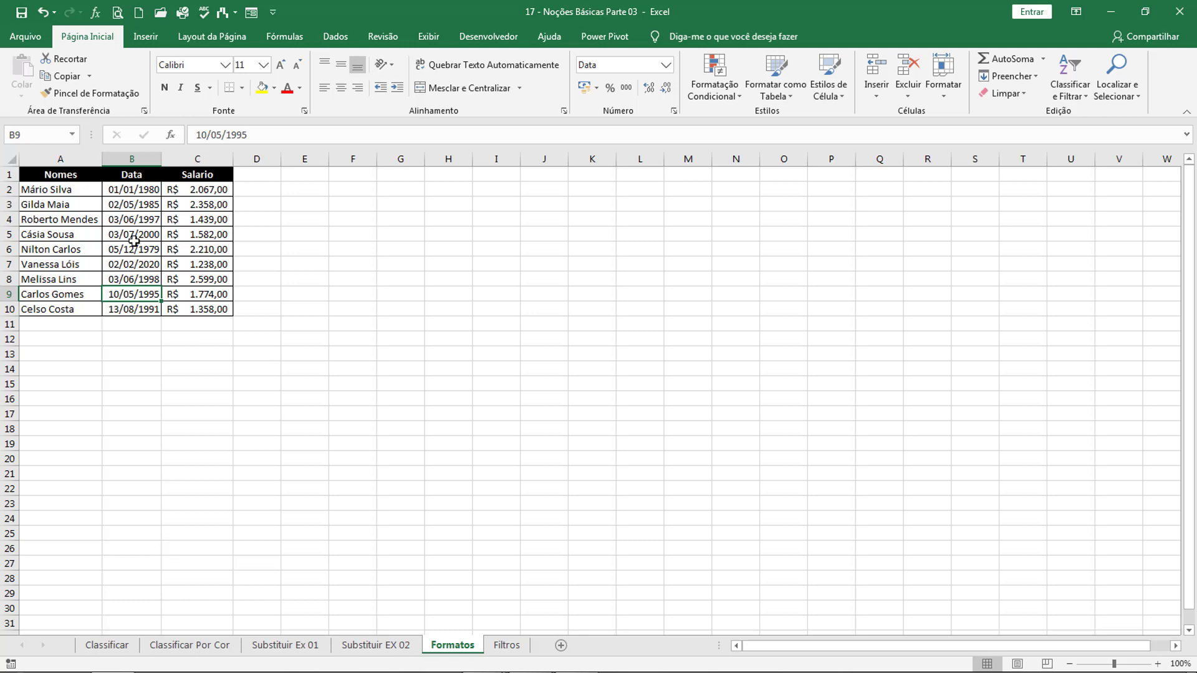
click(133, 206)
click(145, 248)
click(163, 289)
click(143, 235)
click(139, 190)
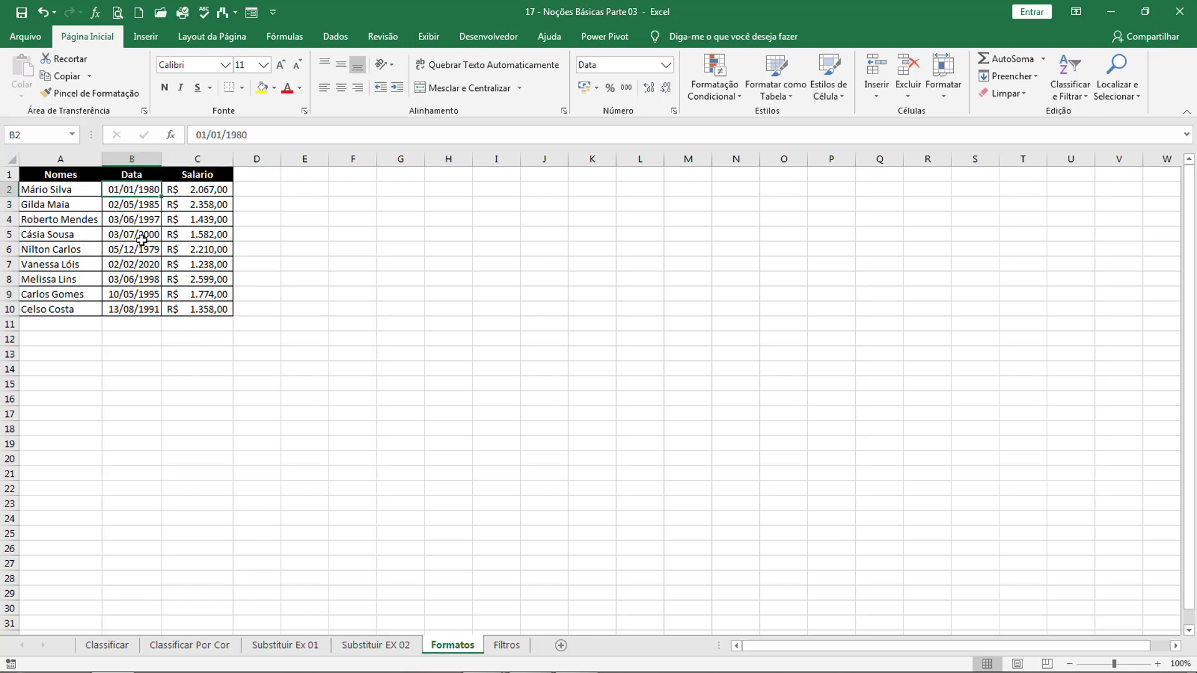
click(142, 249)
click(144, 219)
click(141, 265)
Sort the Formatos table by the Data column from oldest to newest and check its first date.
click(138, 205)
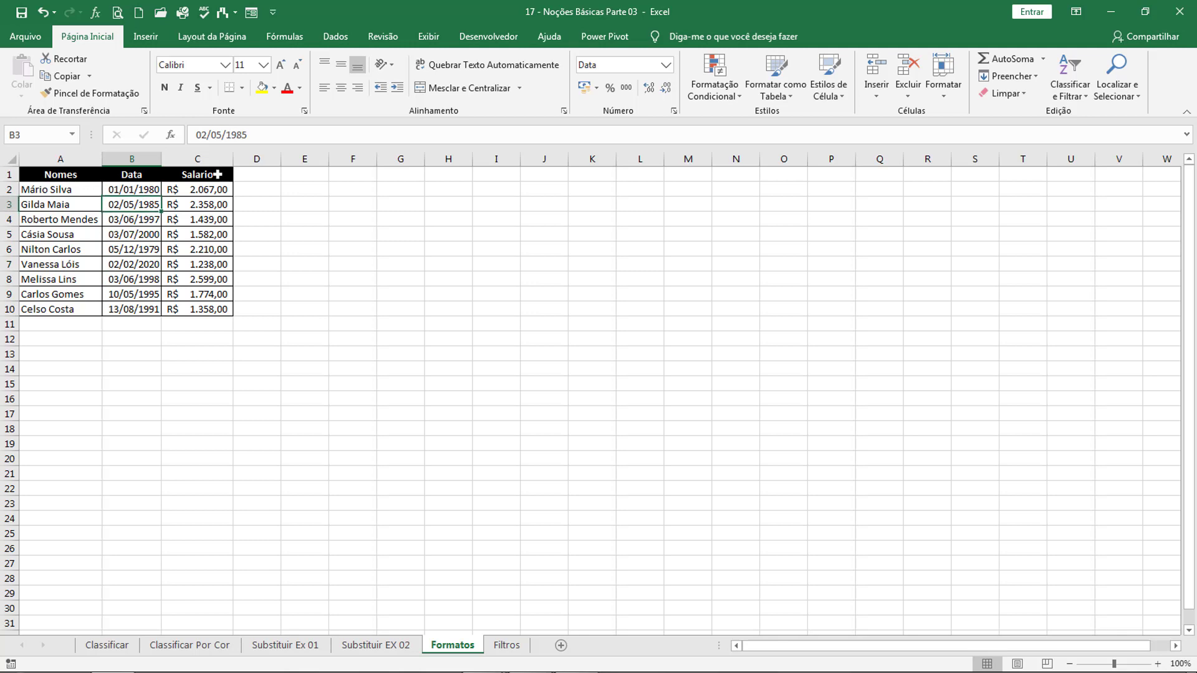
click(1053, 86)
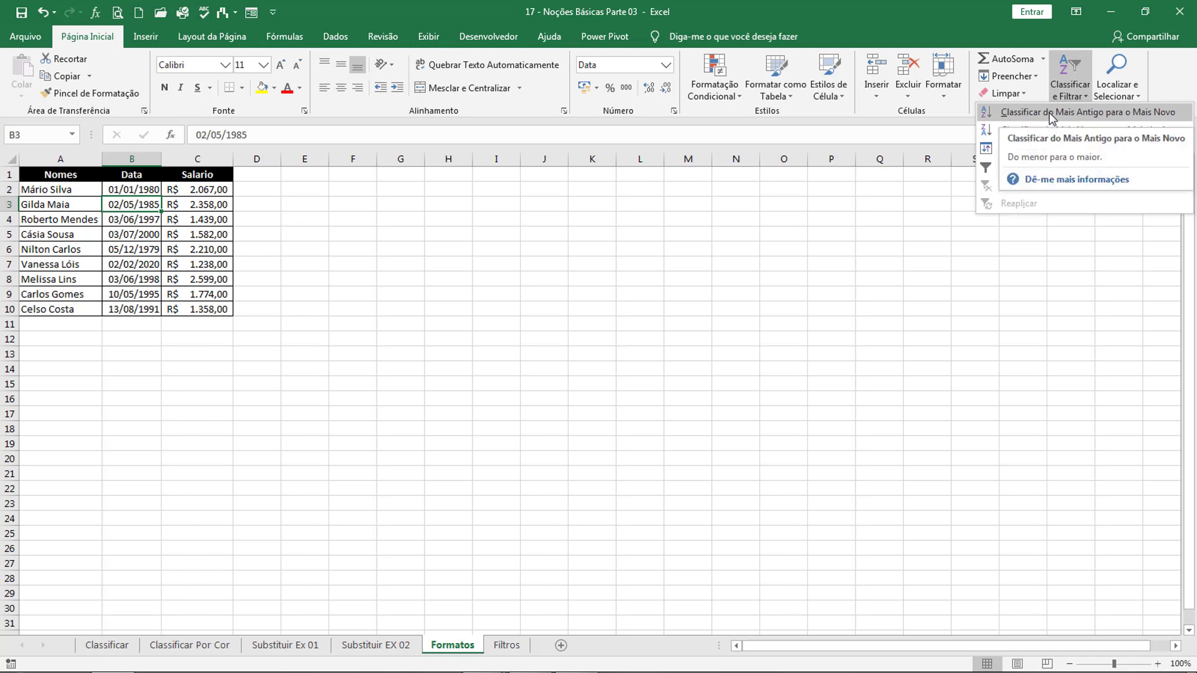
click(1052, 113)
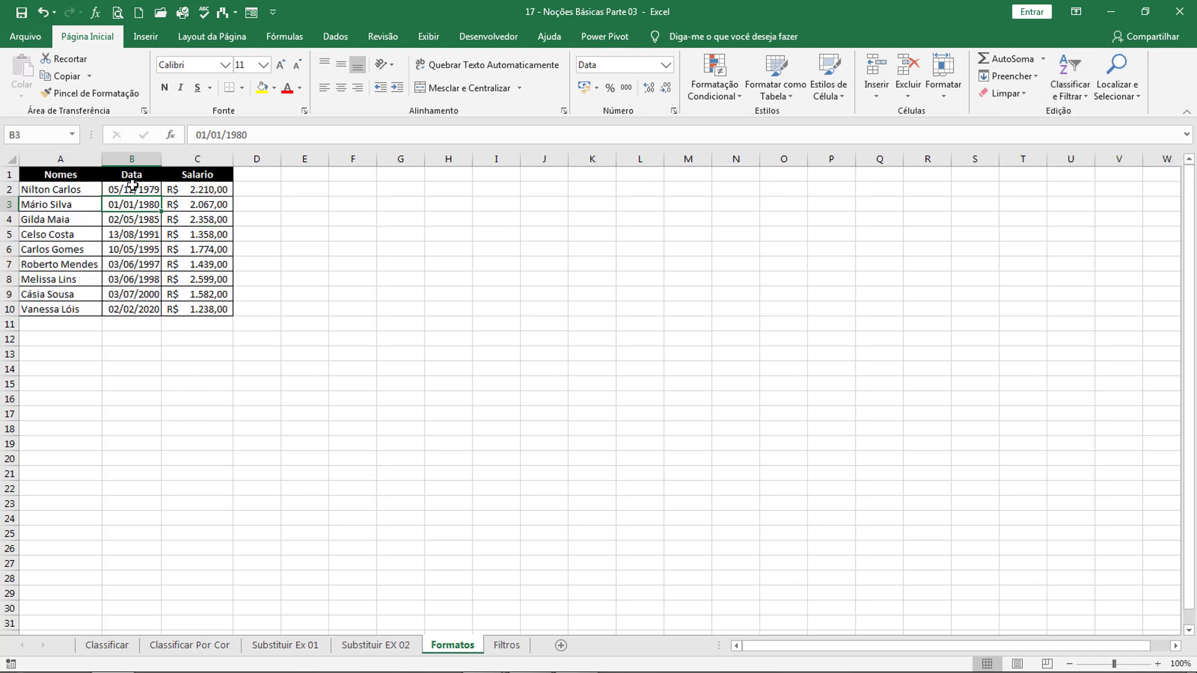
click(147, 190)
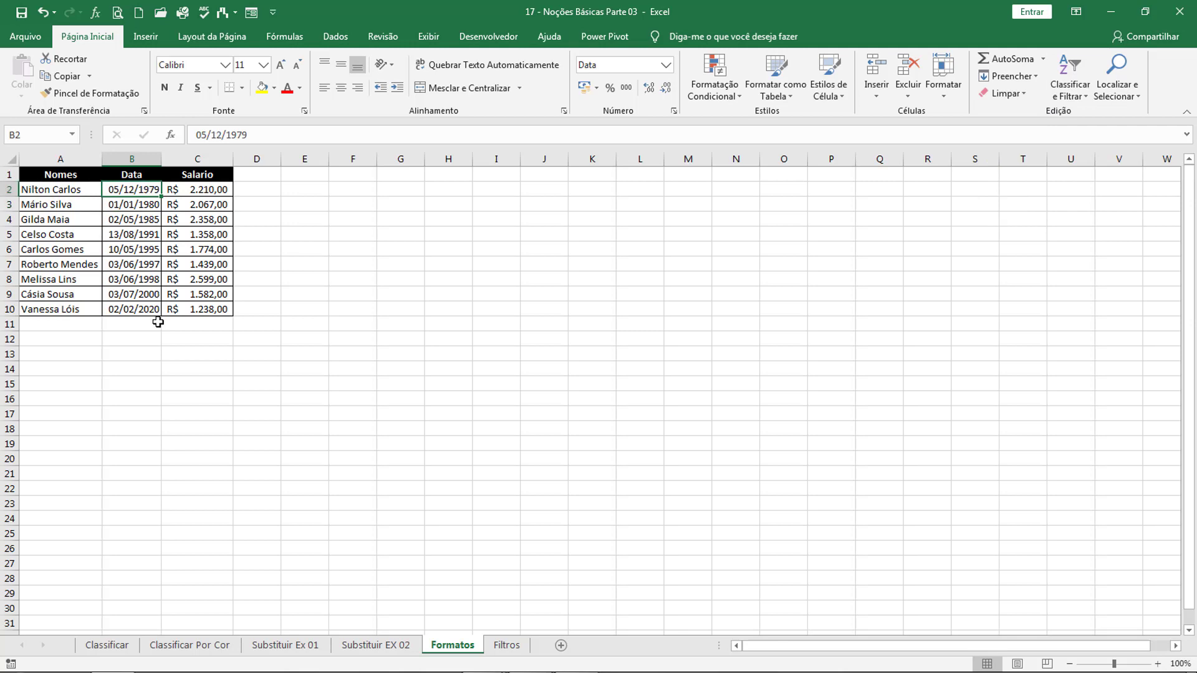
Sort the Formatos table by the Data column from newest to oldest and check the first and last dates.
click(141, 247)
click(1072, 93)
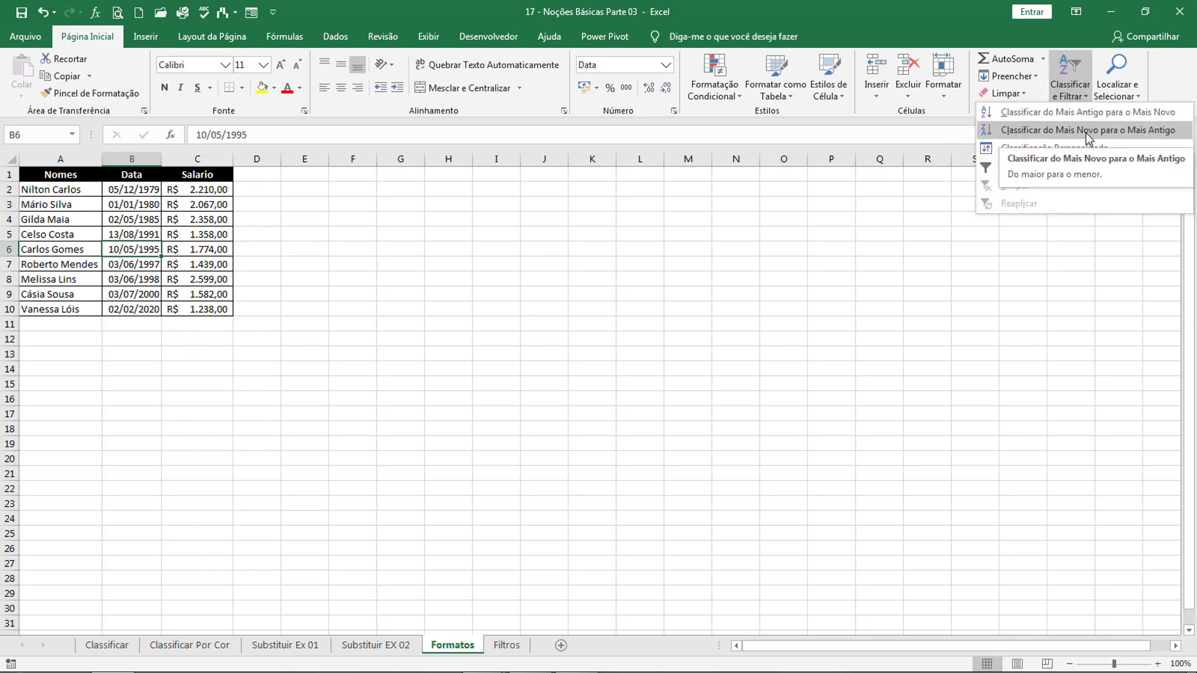
click(1087, 130)
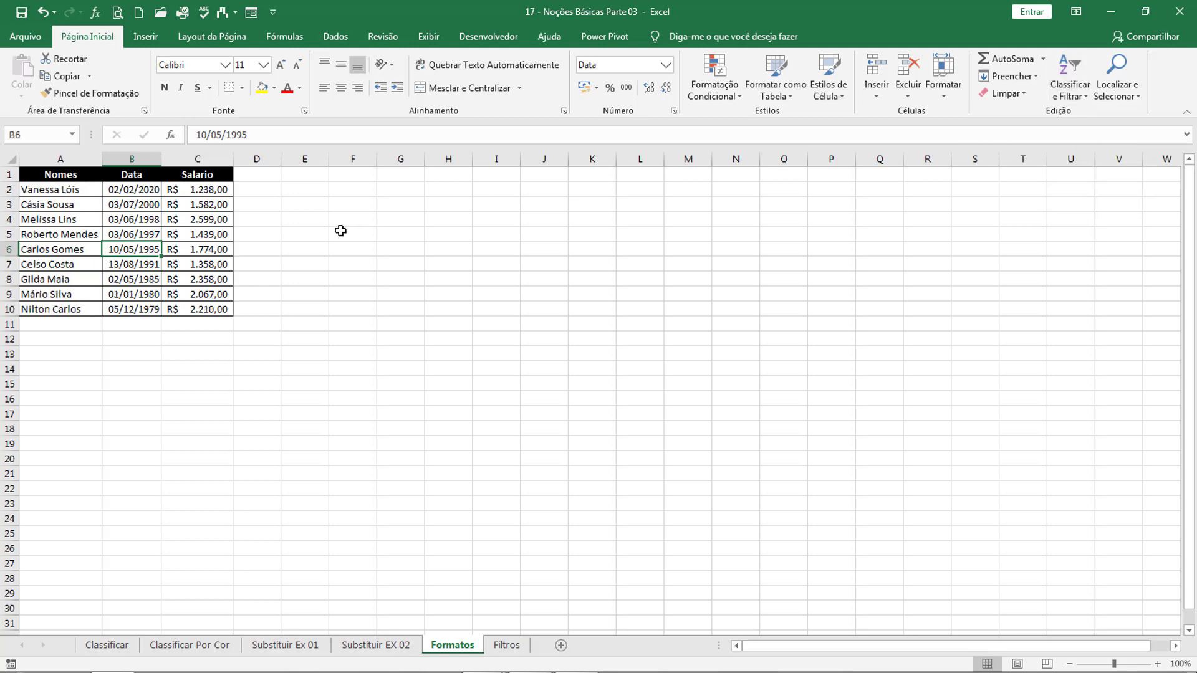
click(149, 190)
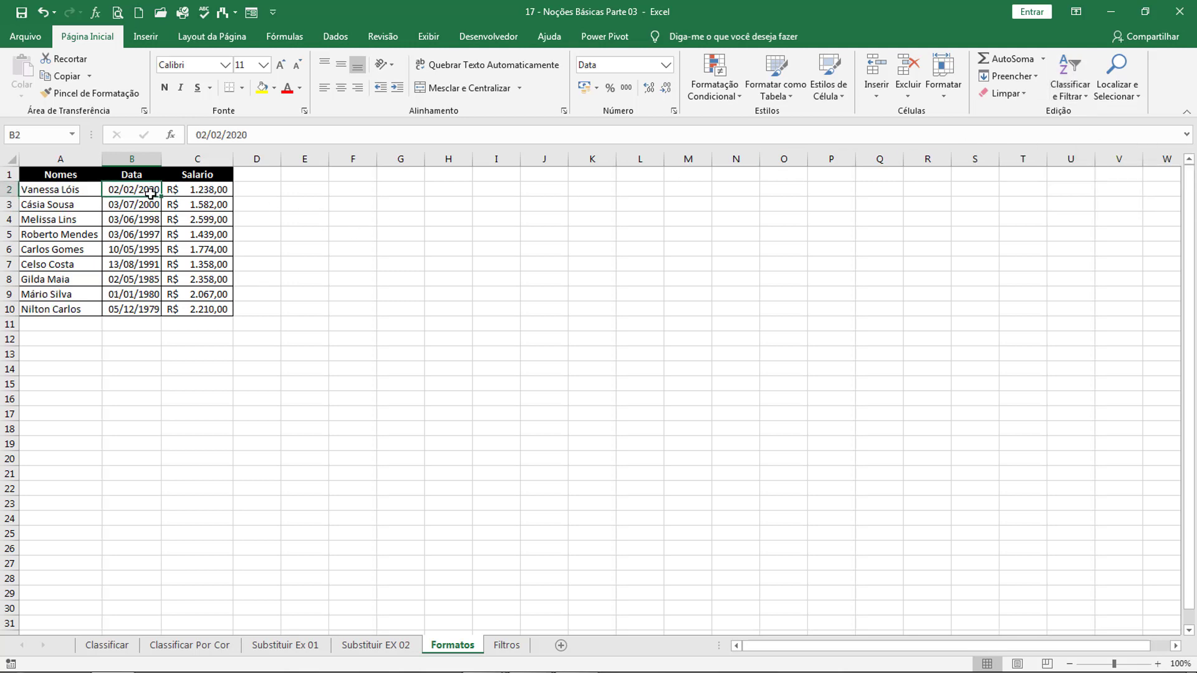
click(139, 313)
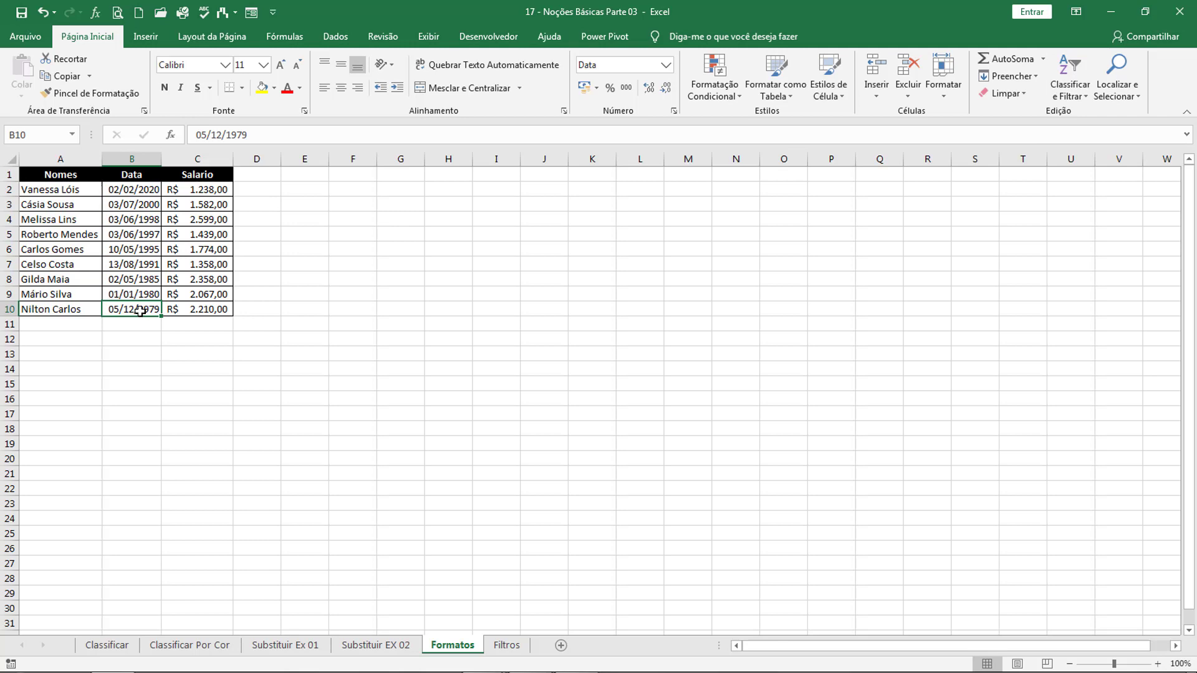
click(391, 221)
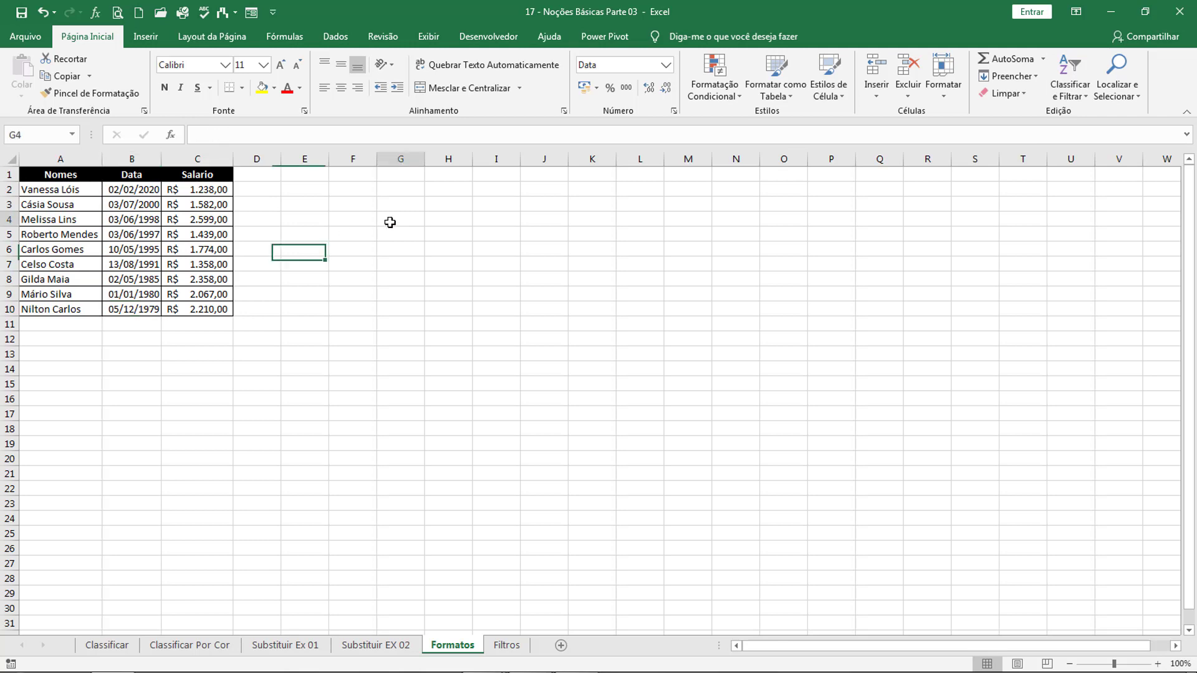
Examine the order of the amounts in the Salario column on the Formatos sheet.
click(215, 219)
click(199, 279)
click(206, 309)
click(223, 235)
click(212, 203)
click(211, 189)
click(210, 251)
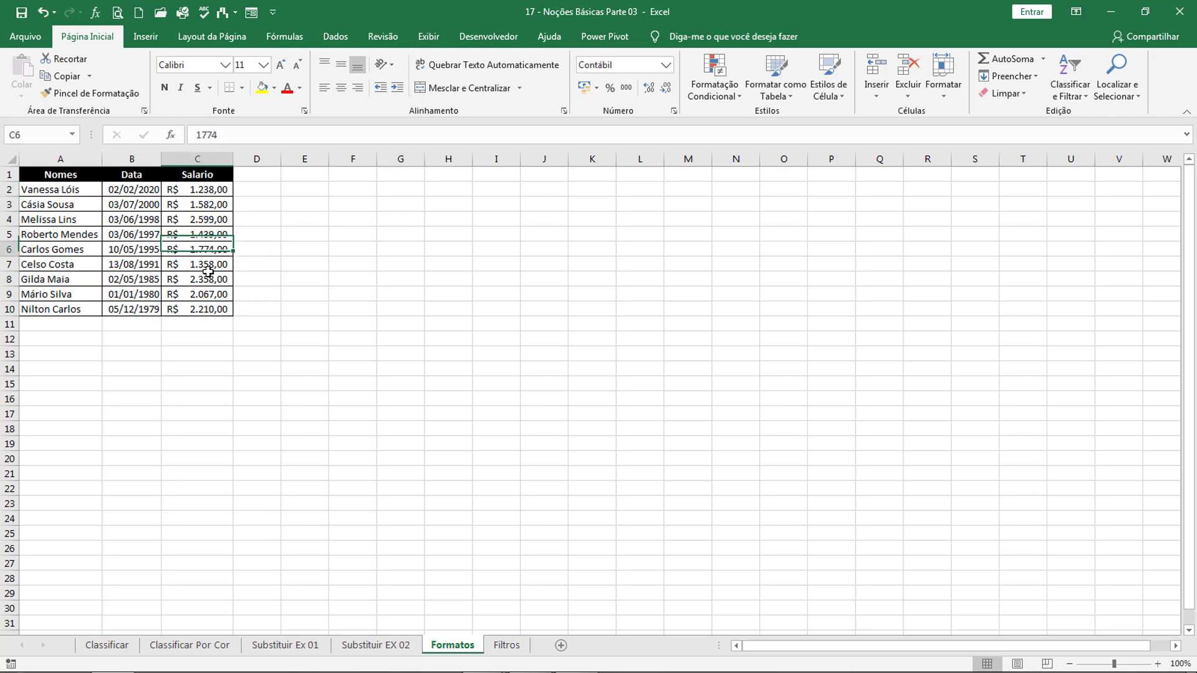
click(211, 206)
Sort the Formatos table by the Salario column from smallest to largest and again from largest to smallest.
click(209, 264)
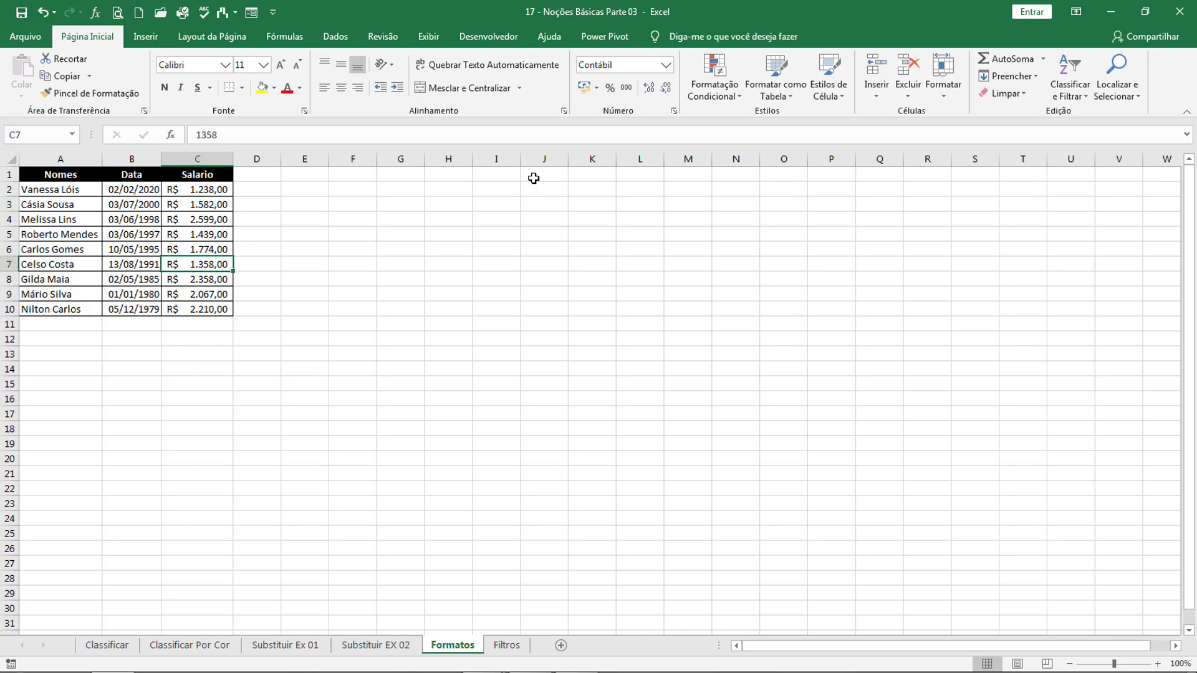
click(1063, 97)
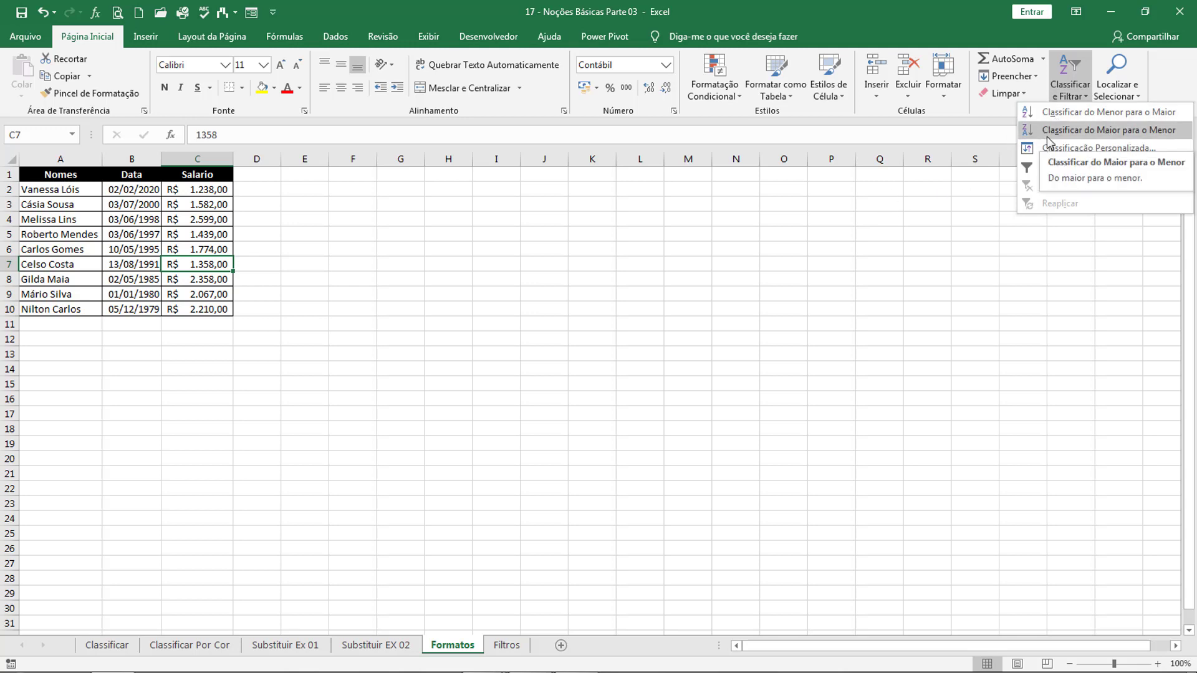
click(1059, 112)
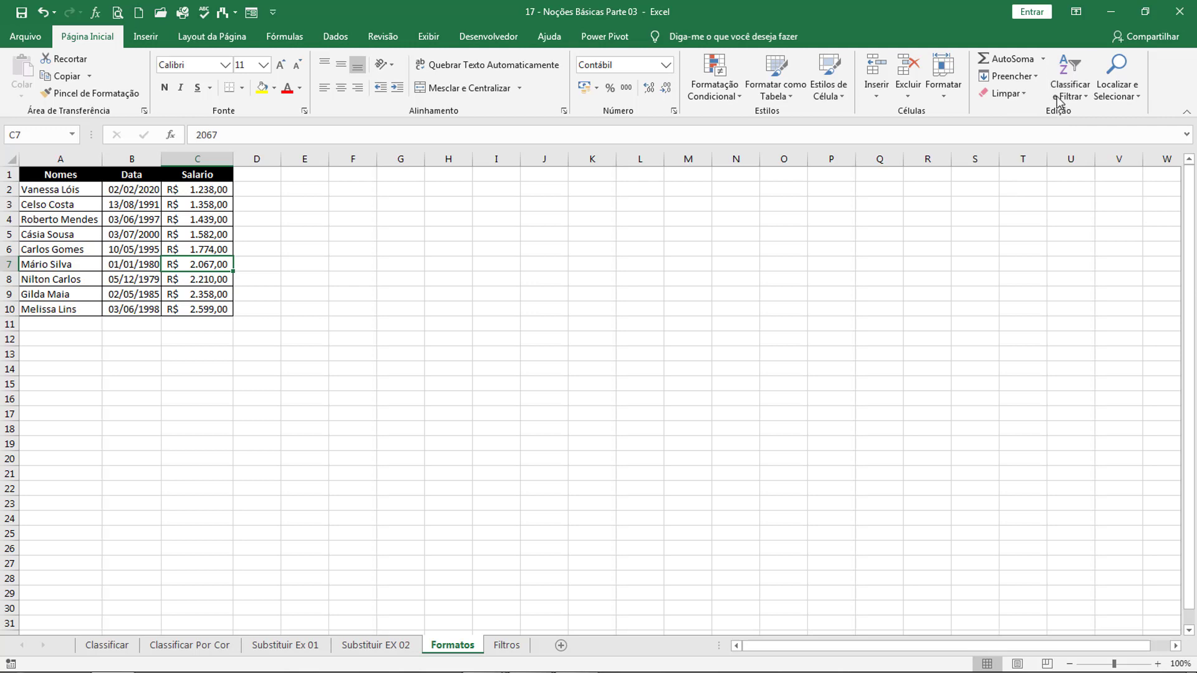
click(1058, 102)
click(1060, 130)
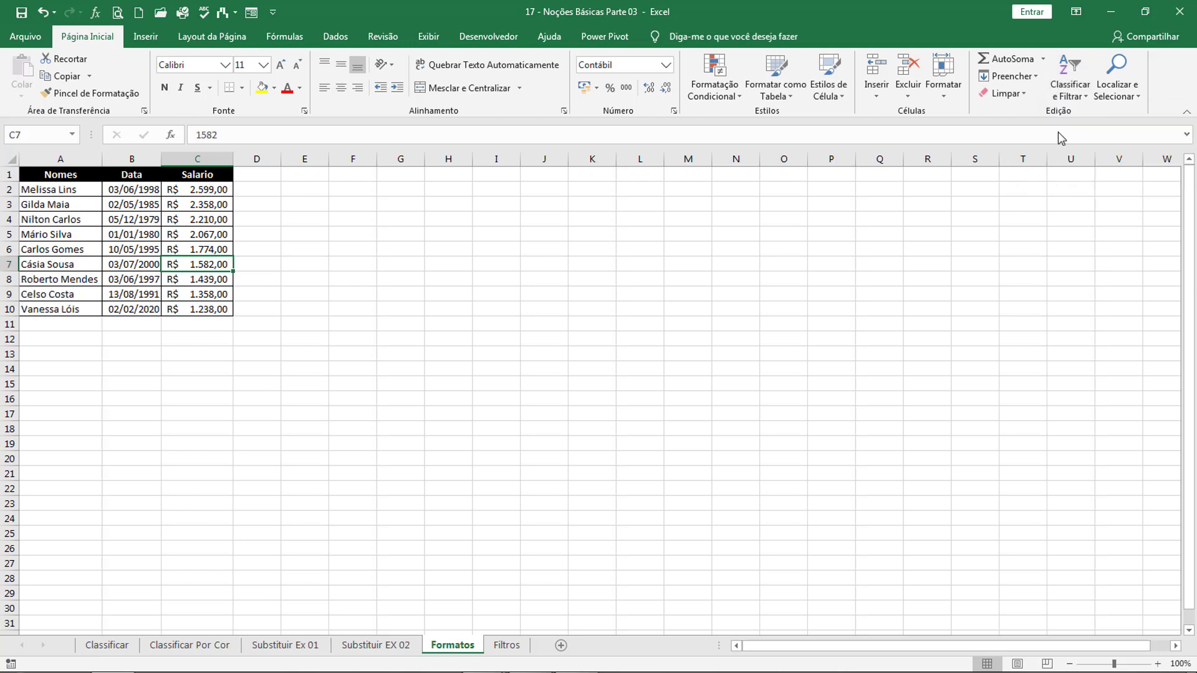
Switch to the Classificar sheet and examine the entries in the Nome, Sexo and Curso columns.
click(120, 647)
click(355, 353)
click(155, 338)
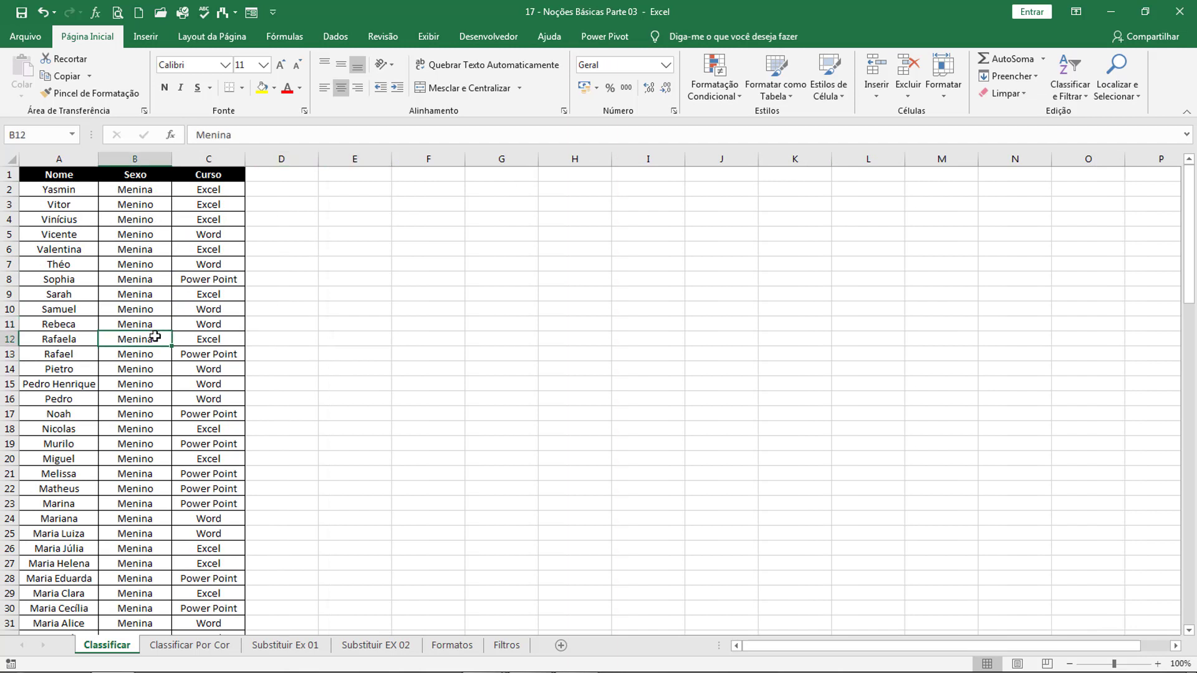
click(197, 338)
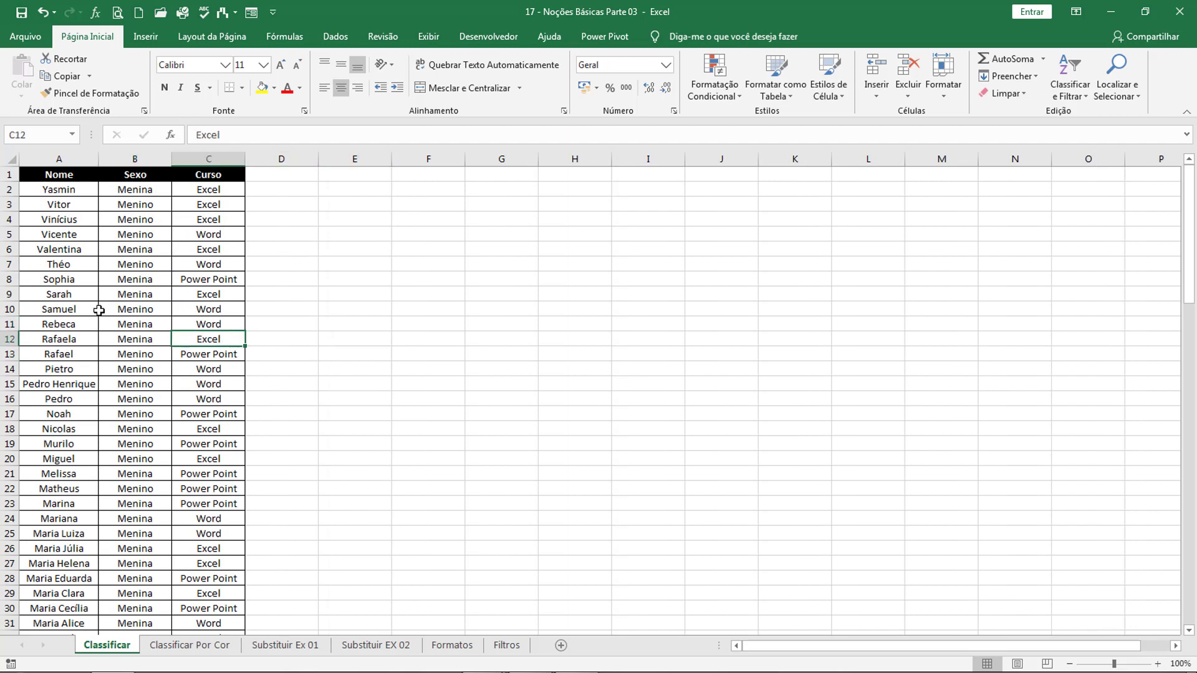
click(99, 309)
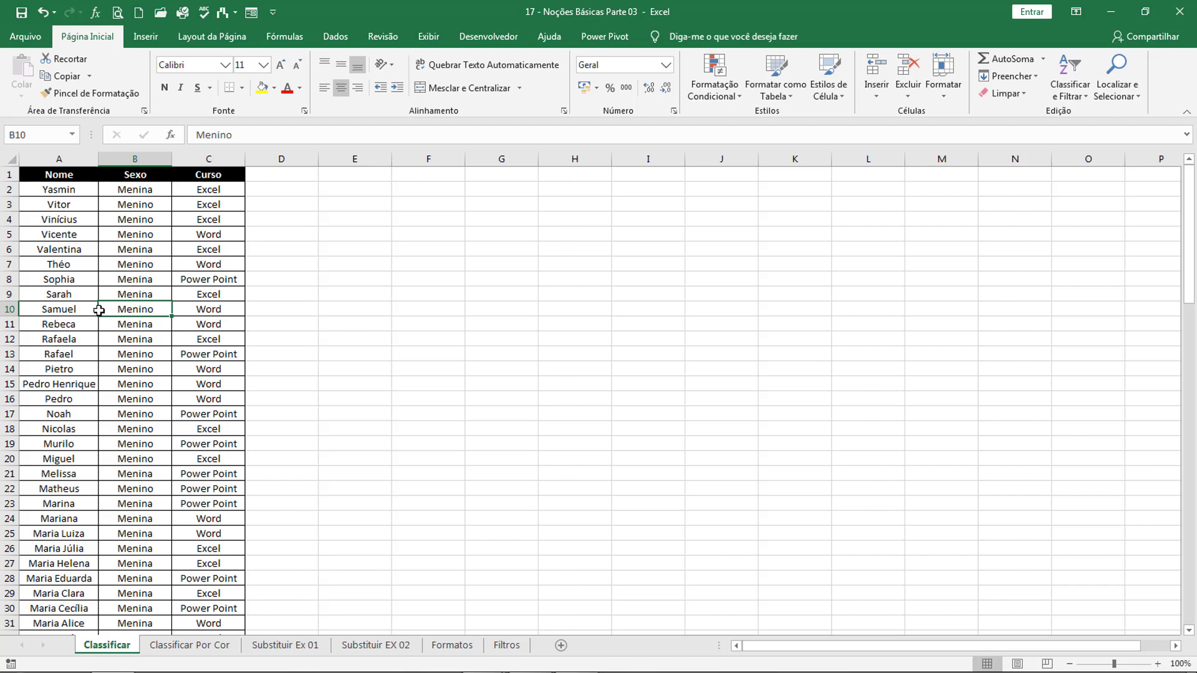
click(70, 309)
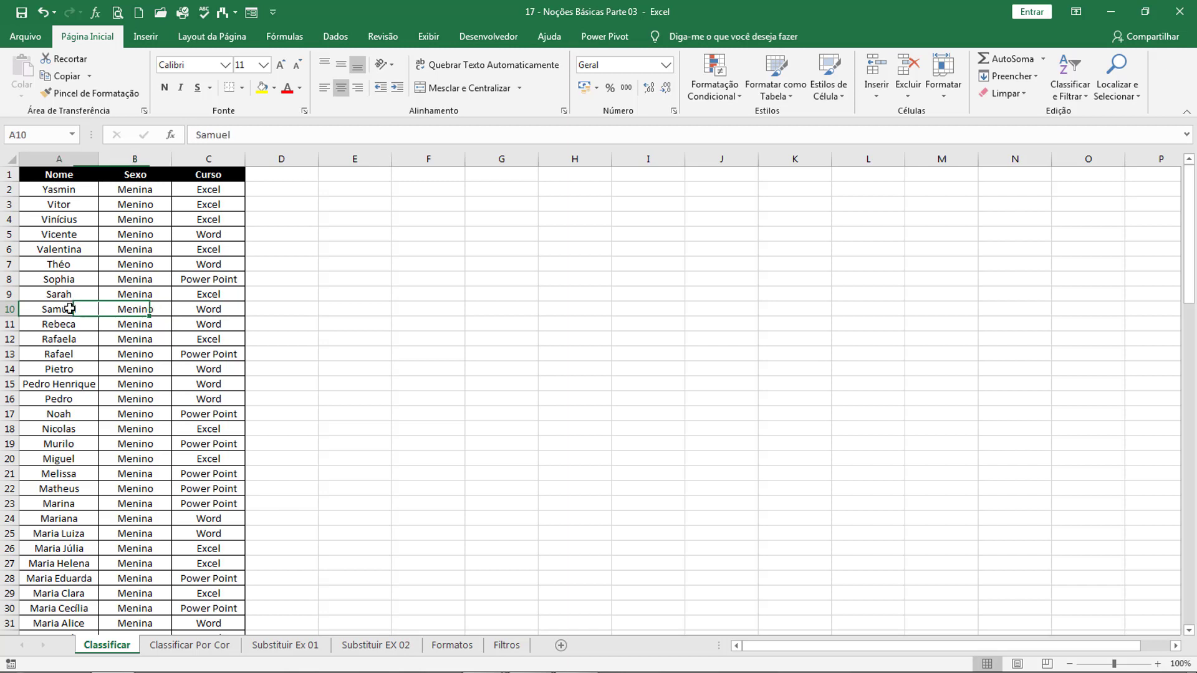
click(70, 194)
drag(69, 201, 81, 311)
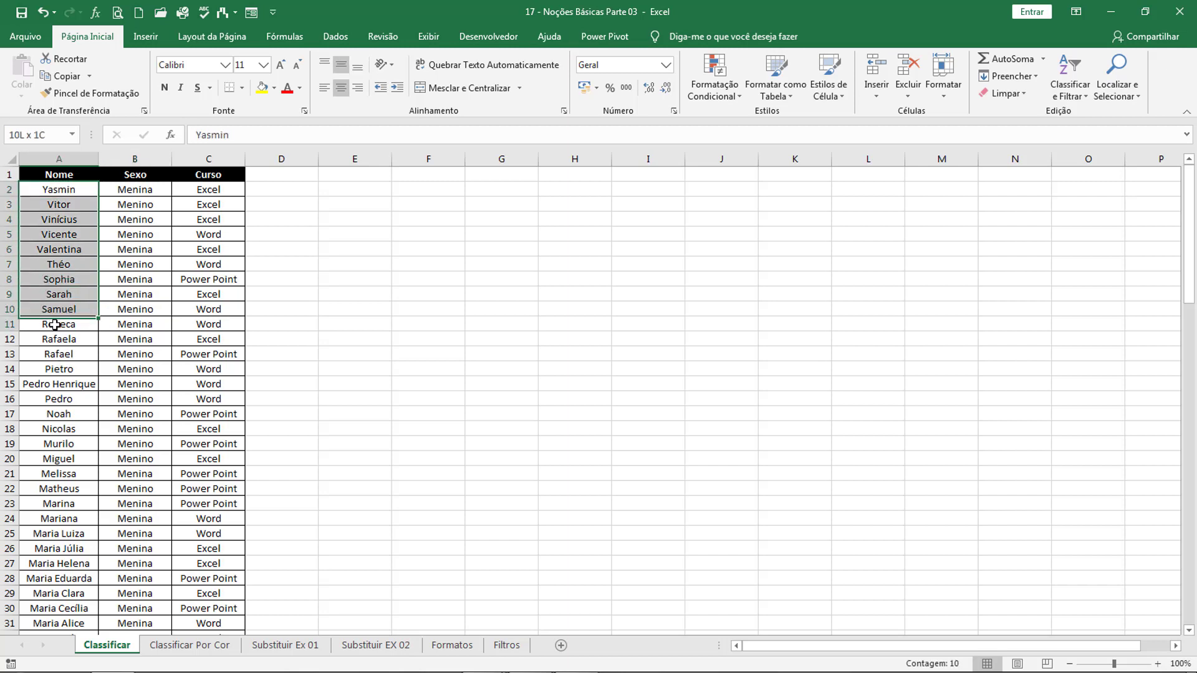
drag(208, 205, 209, 308)
drag(126, 241, 131, 315)
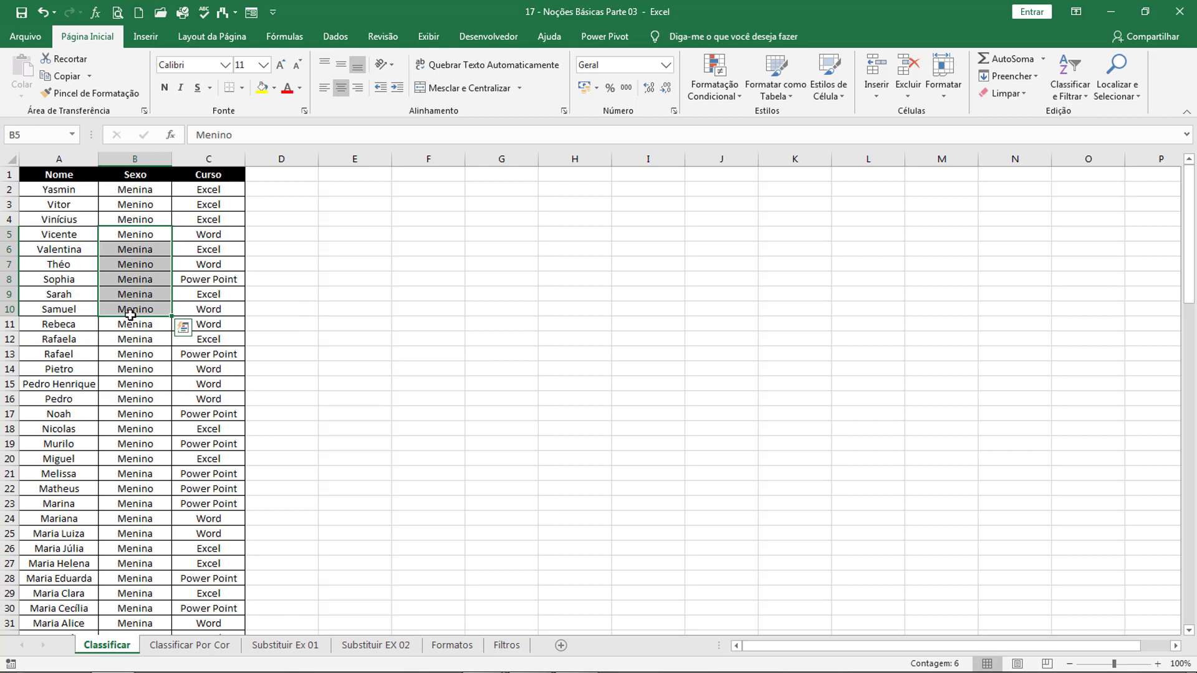
Examine the order of the courses in the Curso column and compare it with the order in the Nome column.
click(215, 178)
scroll(215, 311, down, 7)
scroll(217, 318, down, 5)
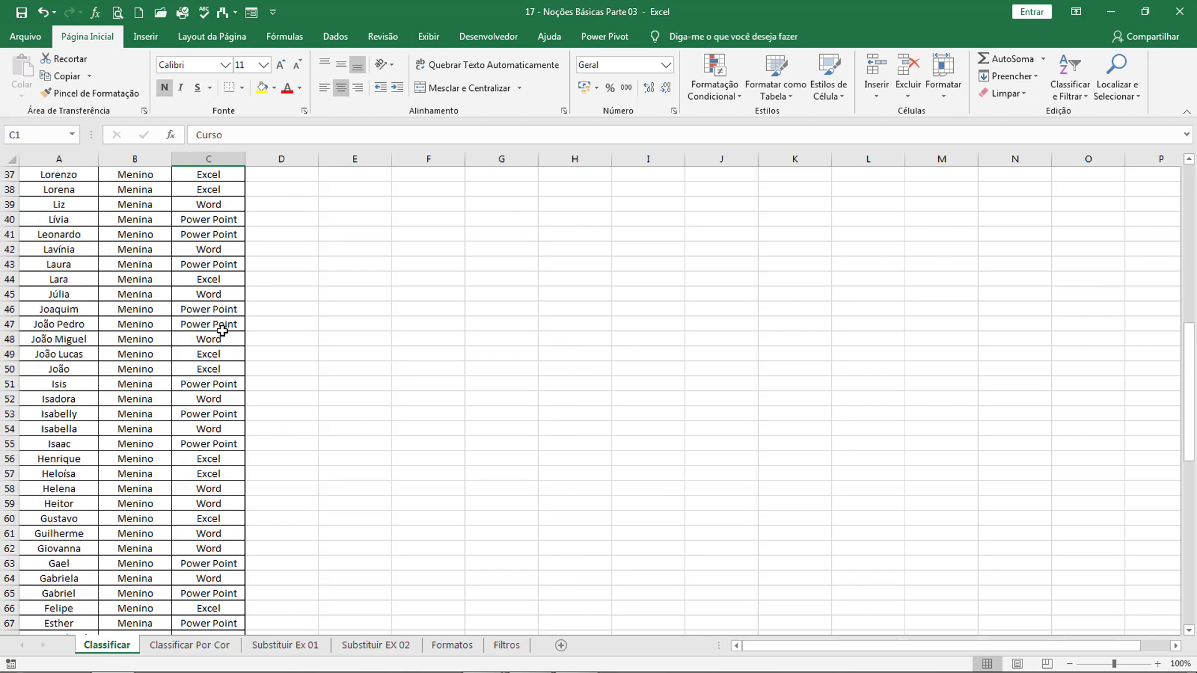
scroll(223, 329, up, 12)
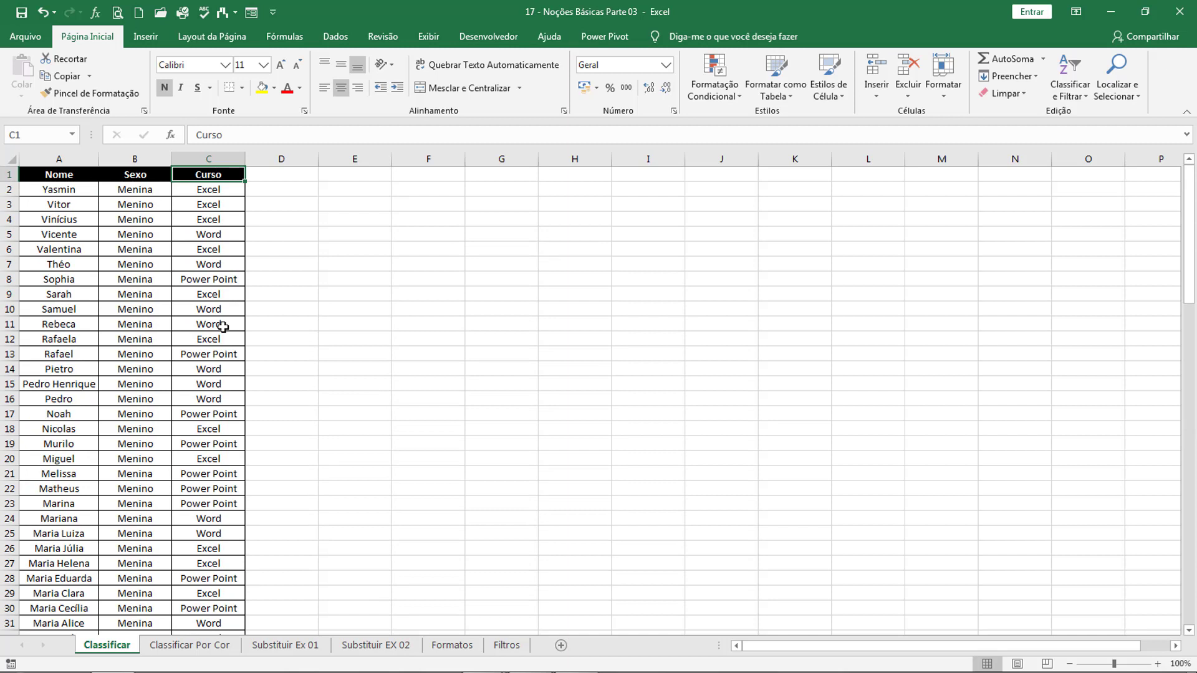
drag(210, 192, 193, 369)
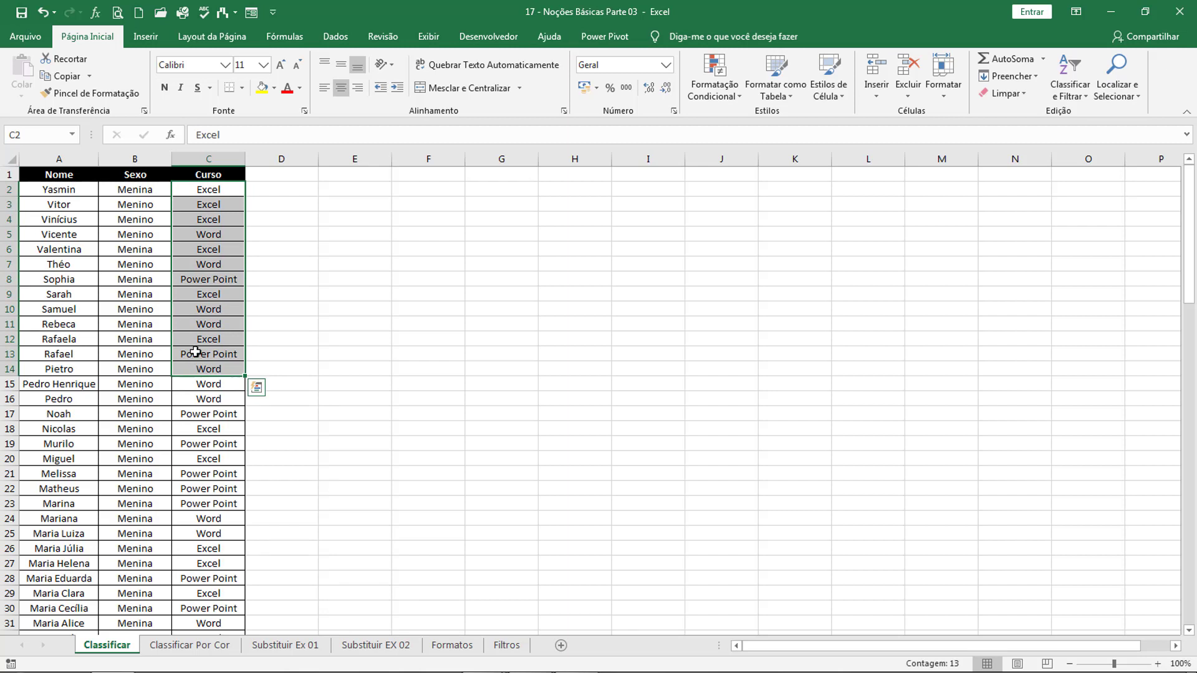
click(88, 219)
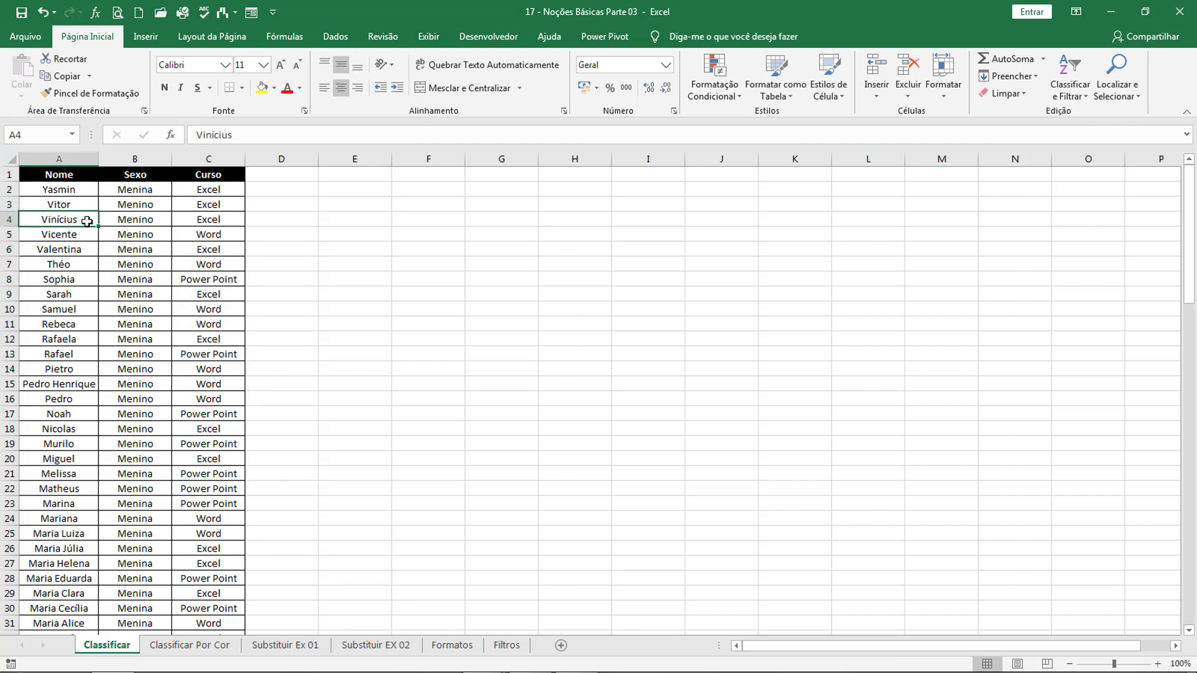
click(209, 248)
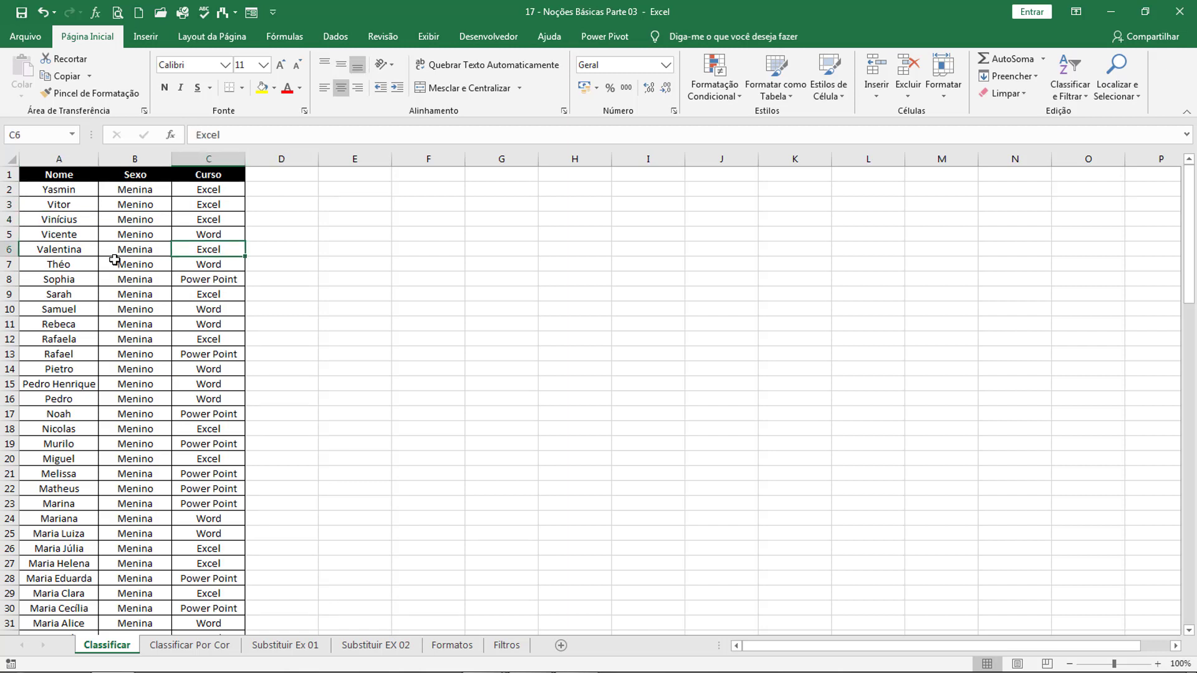
click(64, 249)
click(198, 263)
click(1062, 98)
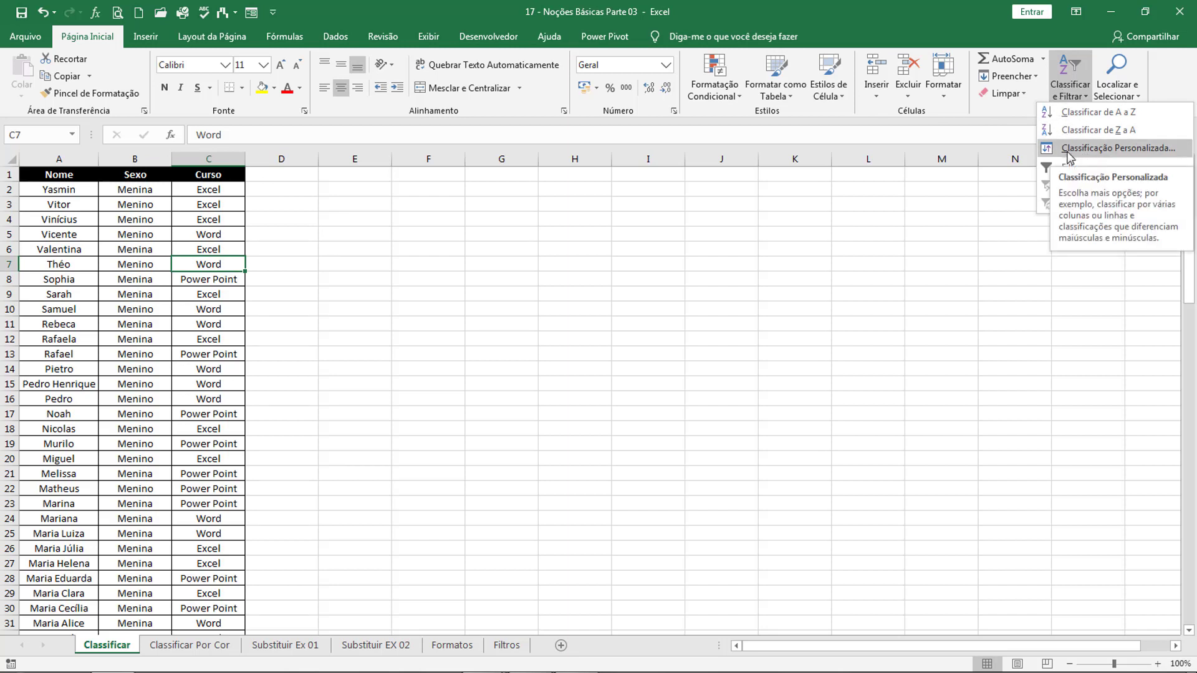
click(156, 243)
click(177, 294)
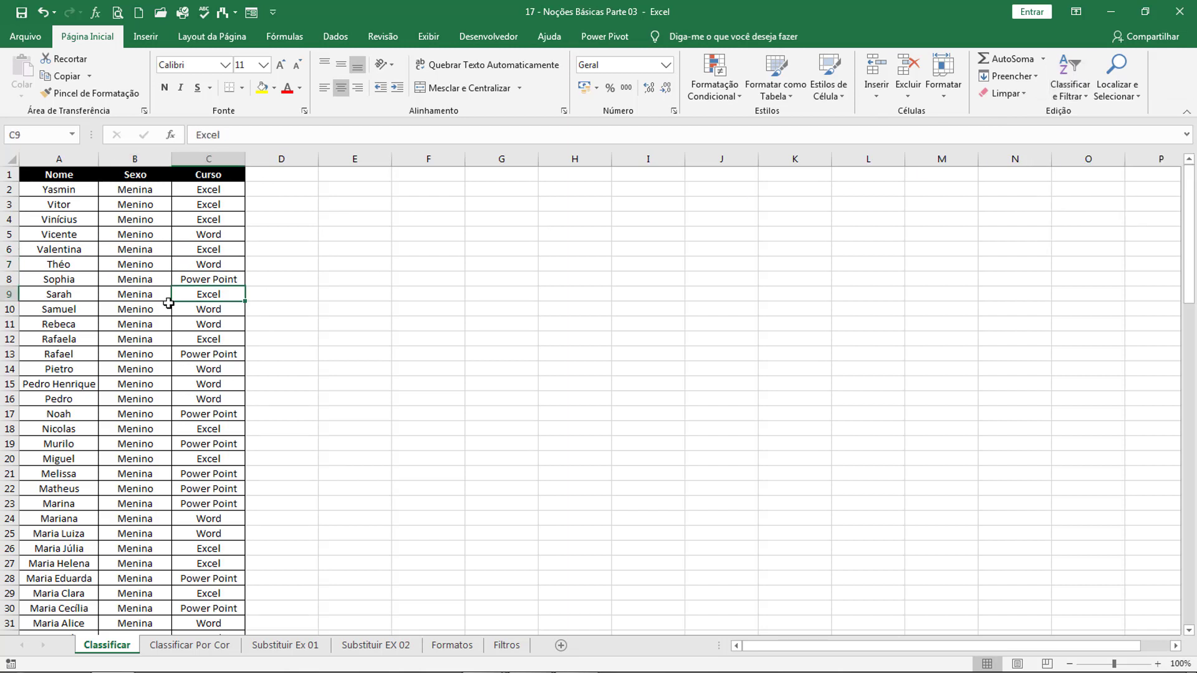
click(86, 277)
click(141, 240)
click(198, 238)
click(220, 297)
click(218, 352)
click(130, 342)
click(59, 279)
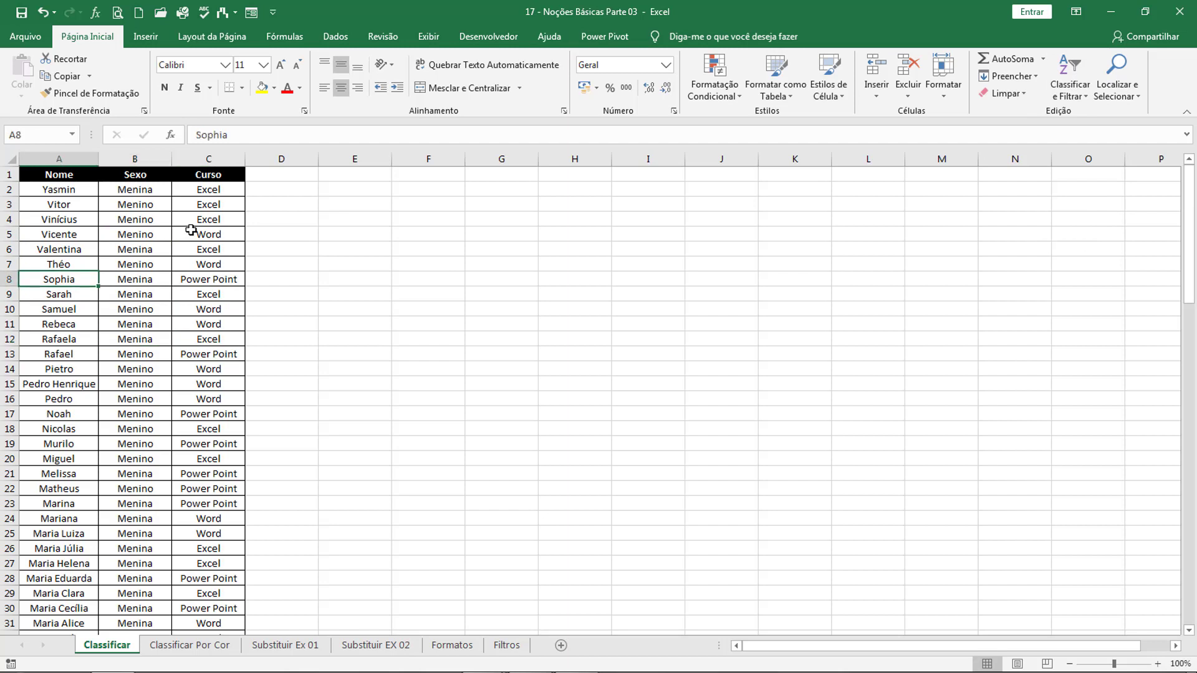
click(208, 279)
Start a custom sort of the Classificar table with Curso as the first level, on cell values, from A to Z.
click(135, 324)
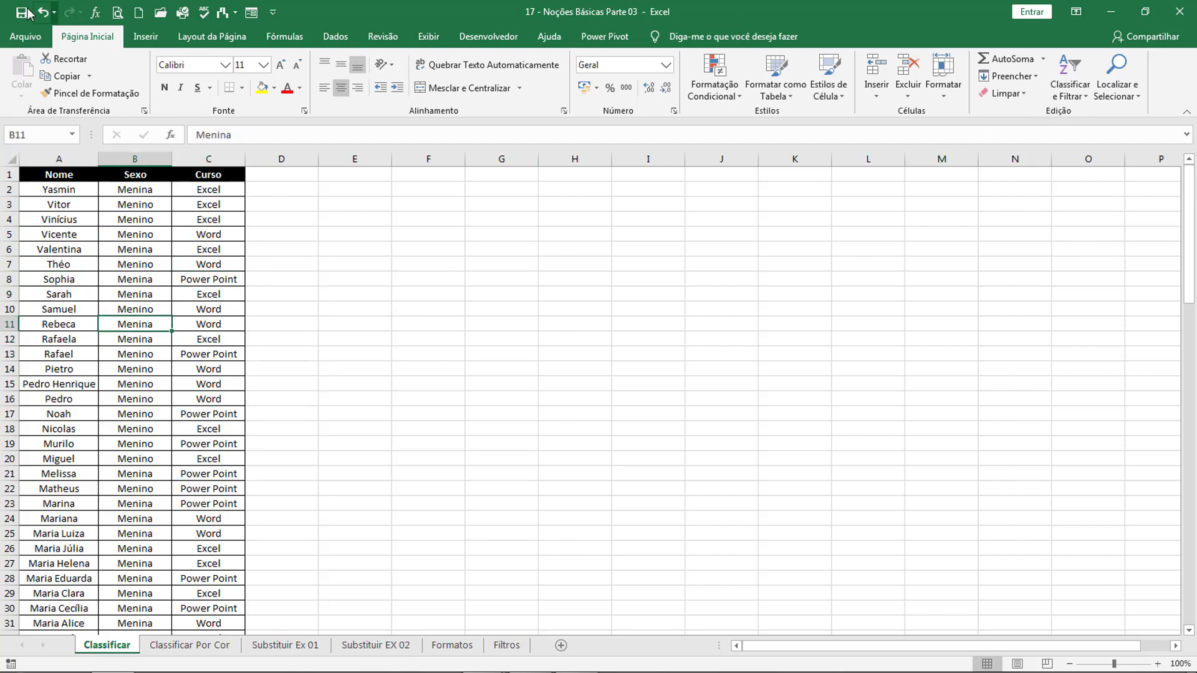
click(1084, 100)
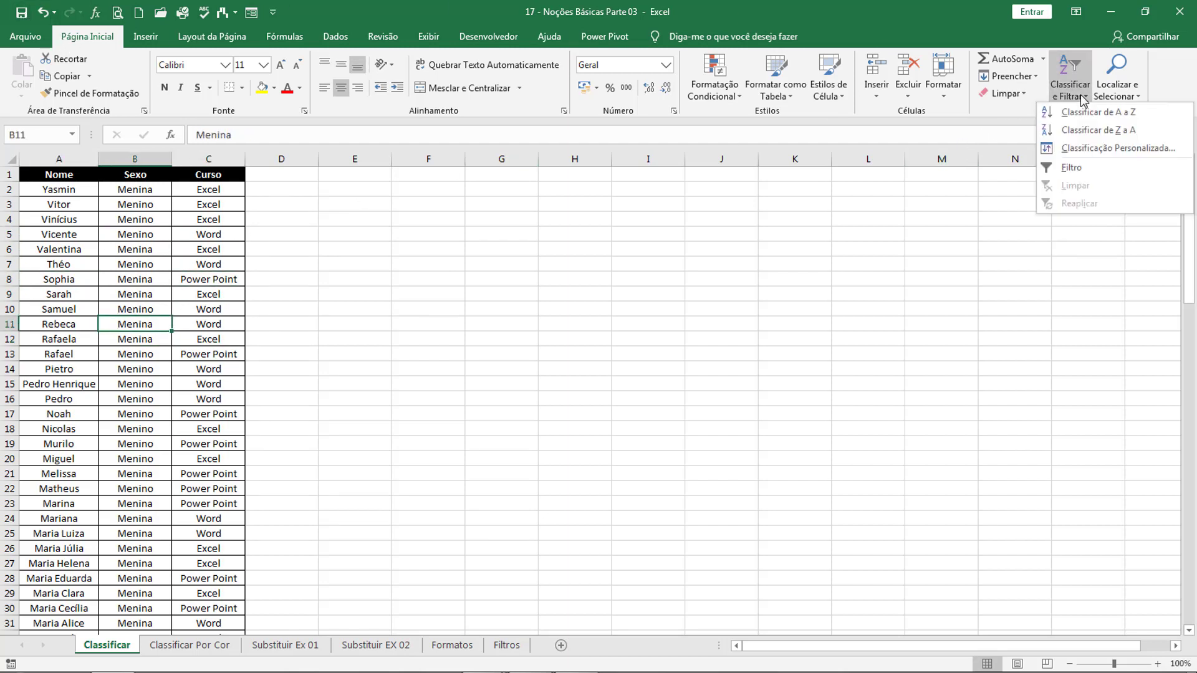
click(1087, 150)
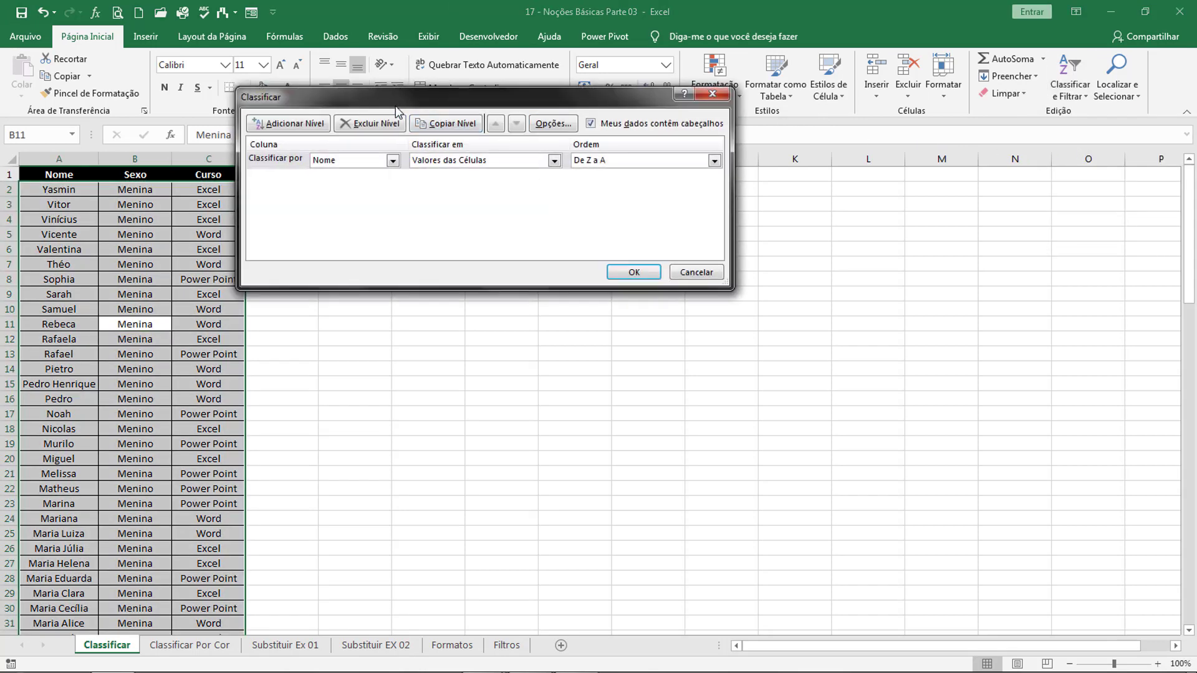
drag(396, 111, 417, 196)
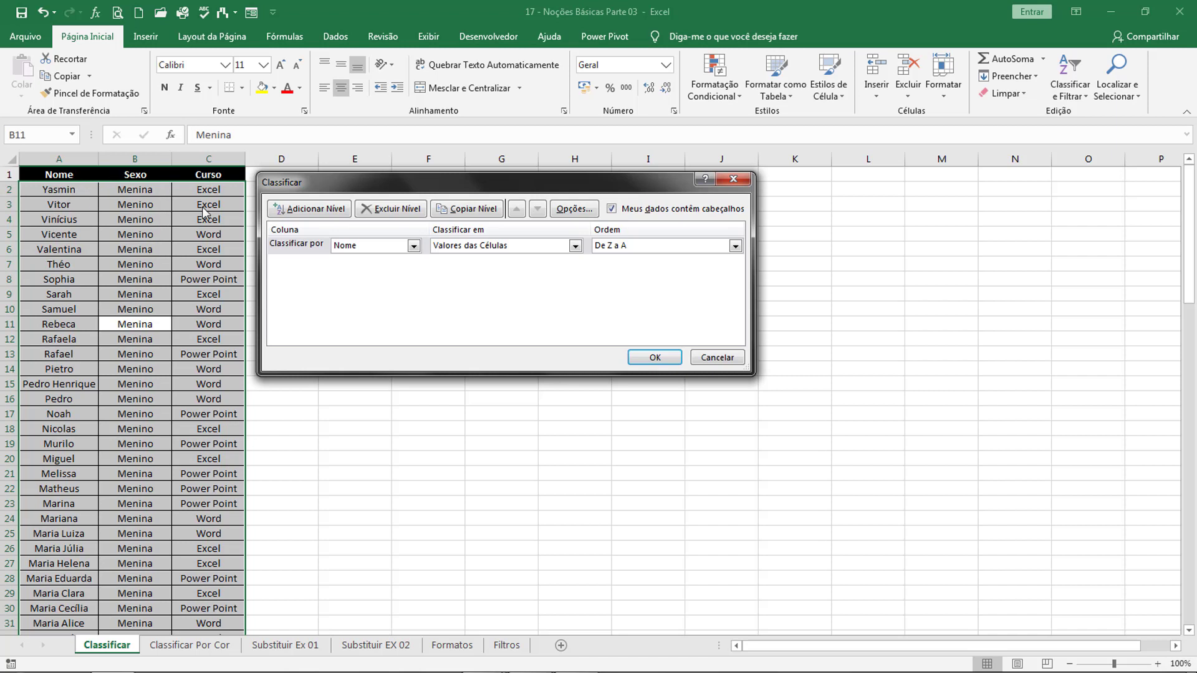
click(413, 246)
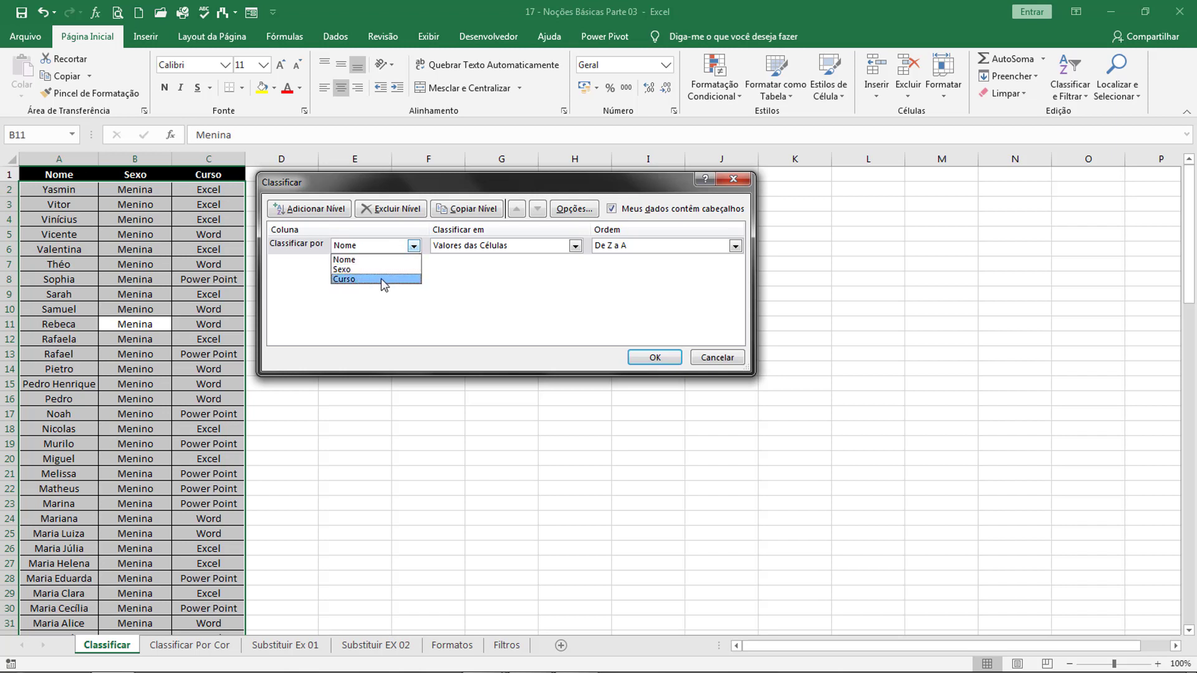
click(345, 280)
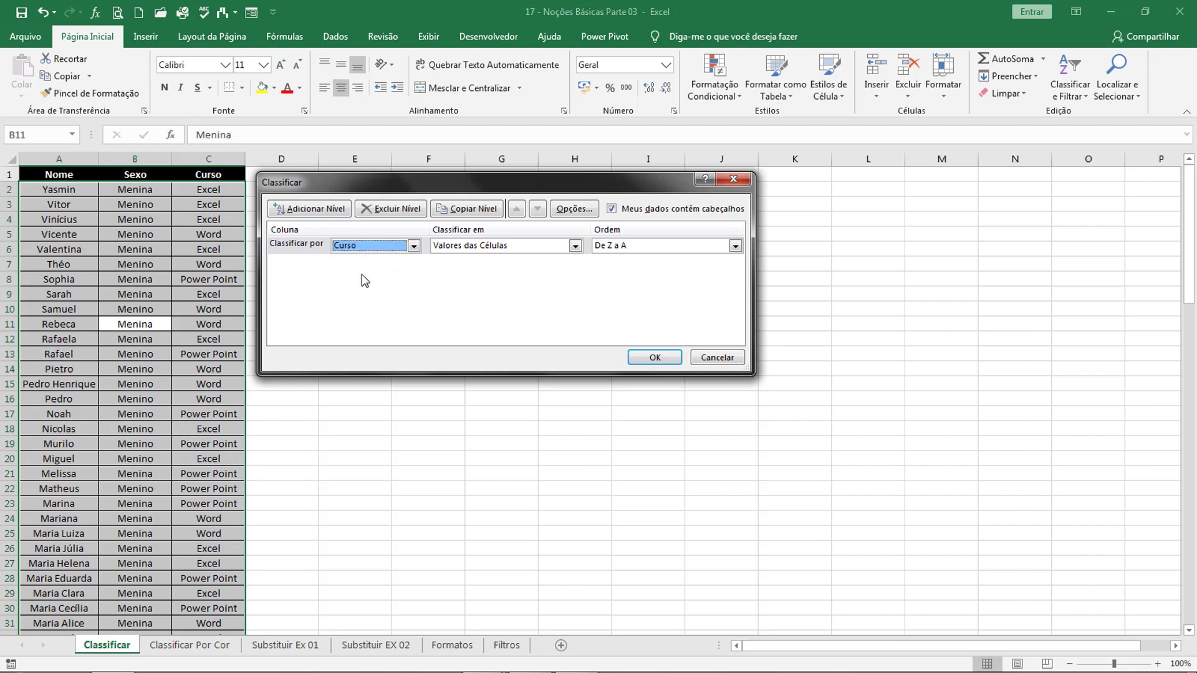
click(575, 246)
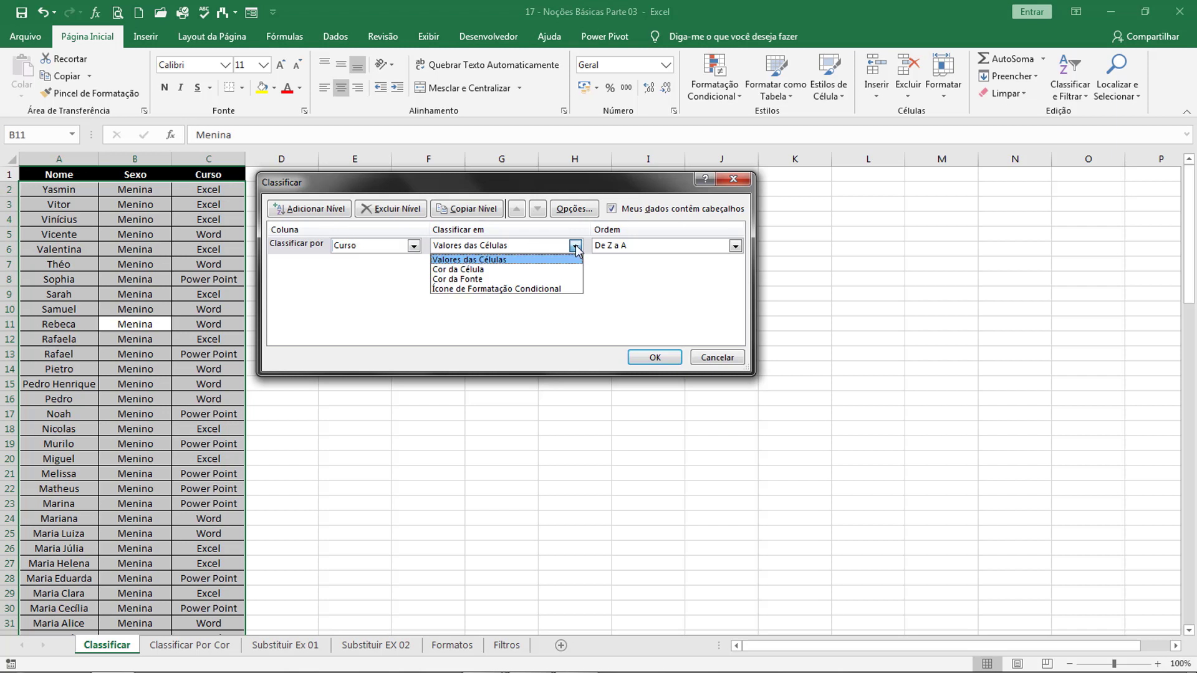
click(496, 260)
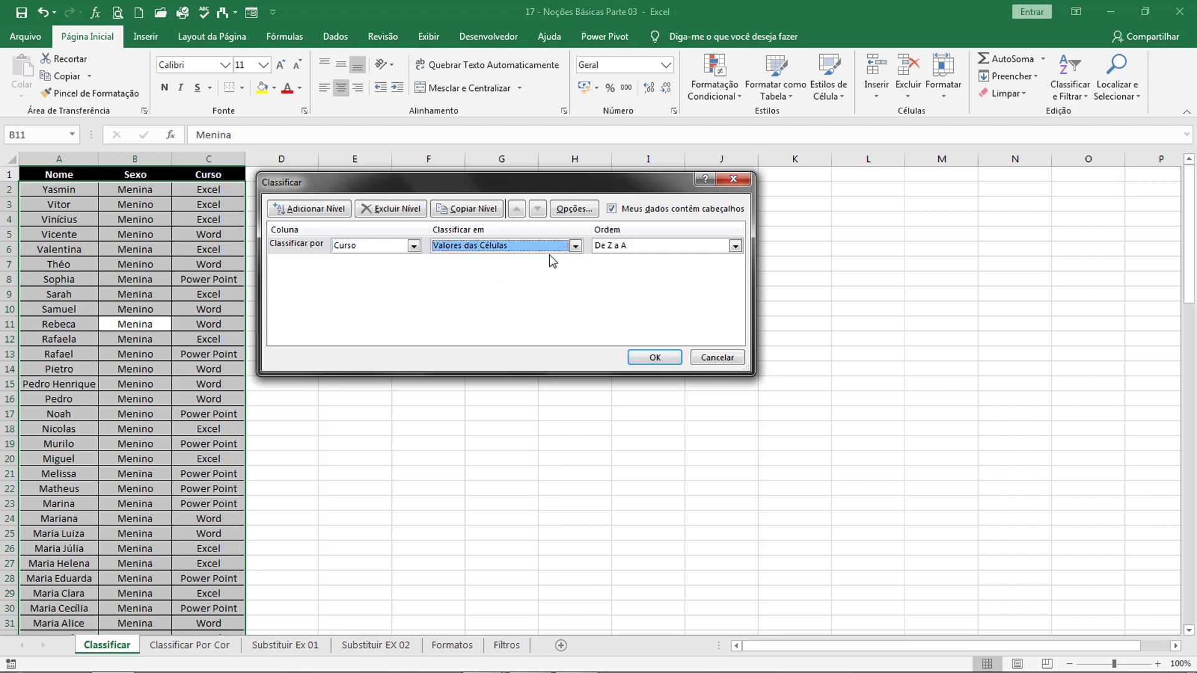
click(642, 246)
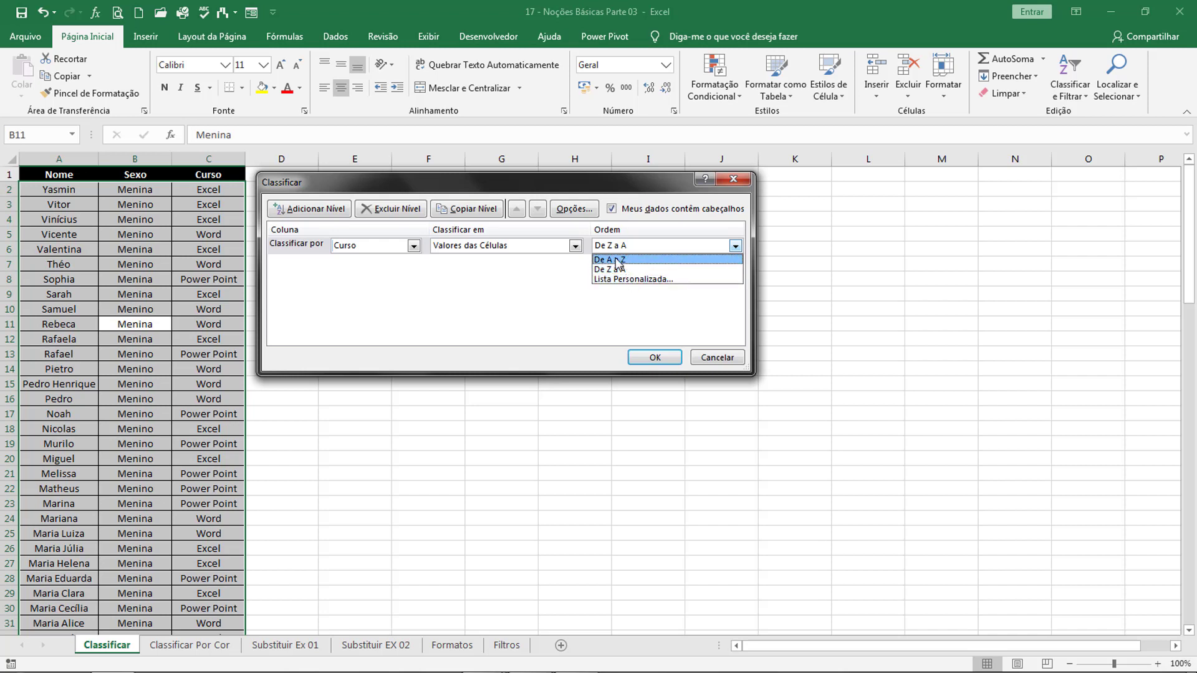
click(631, 261)
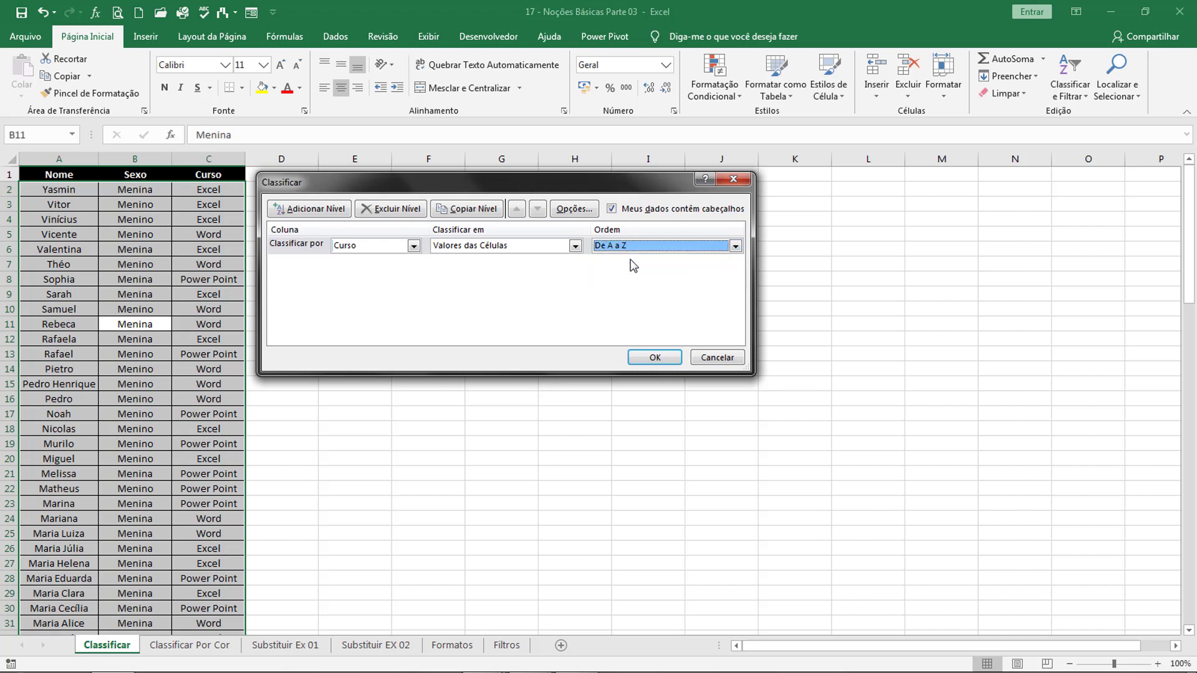
Add a second level to the custom sort using the Nome column.
click(323, 212)
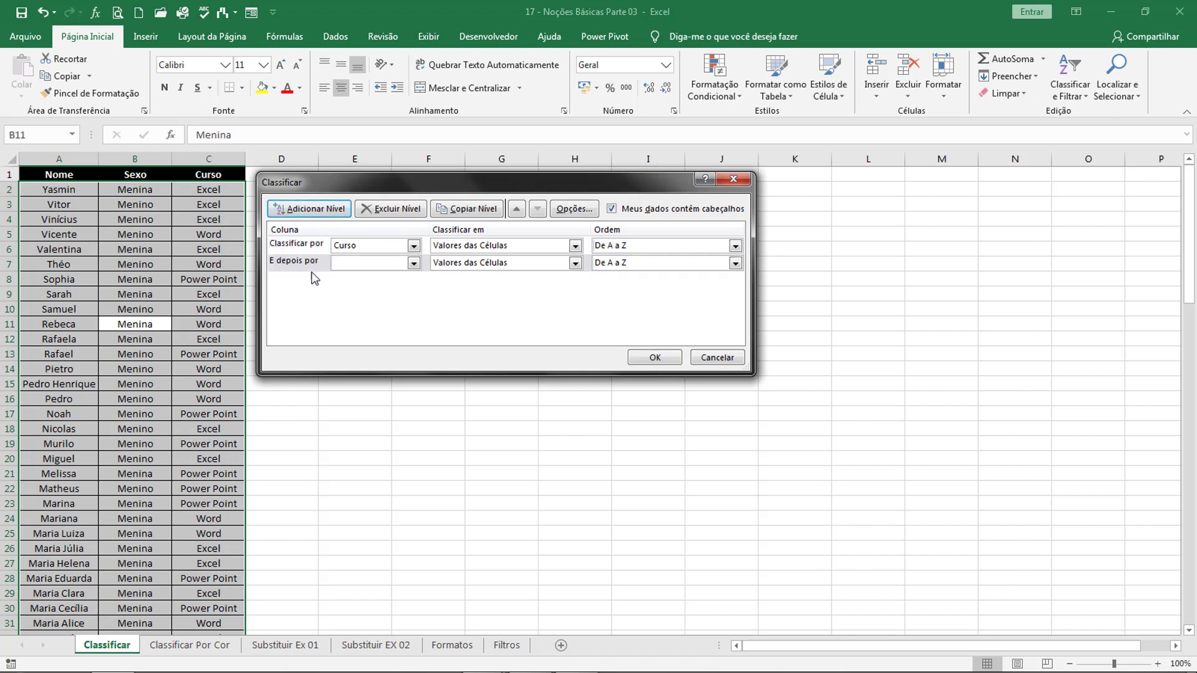
click(290, 250)
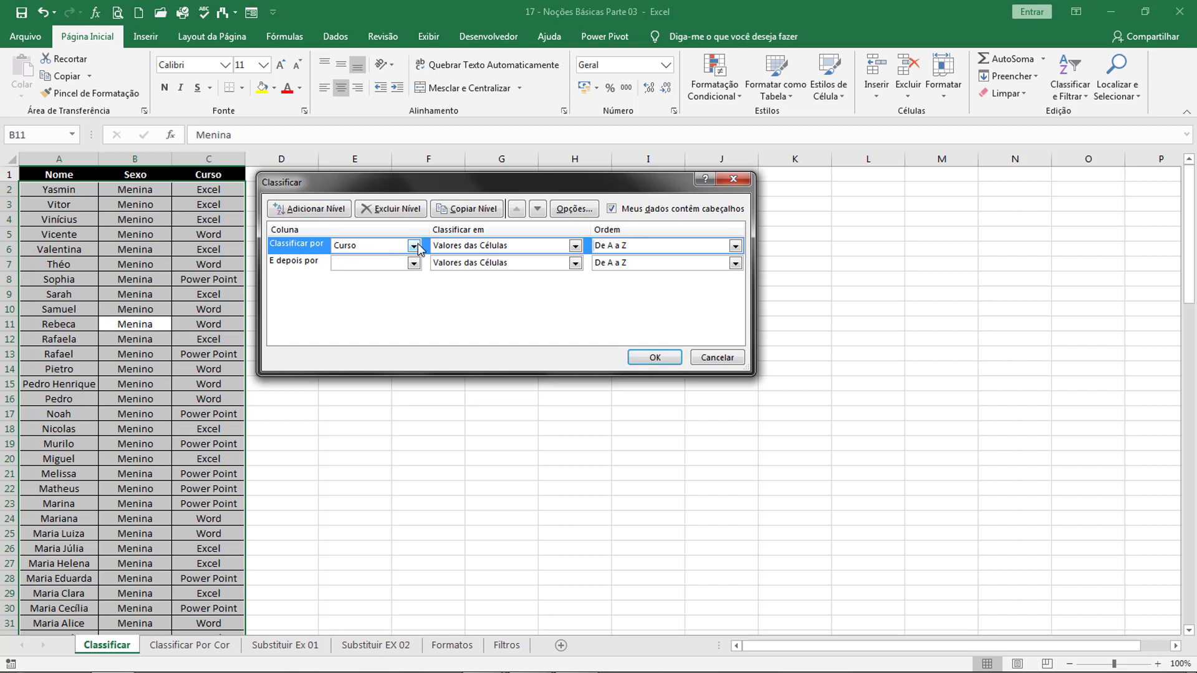
click(306, 267)
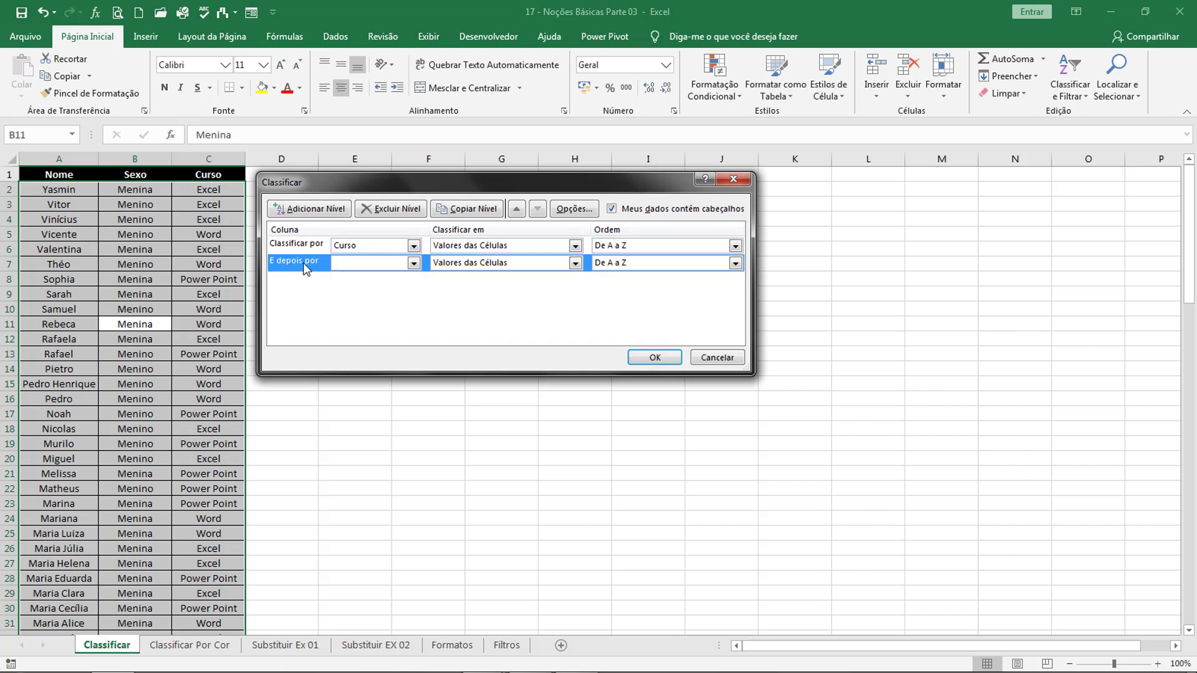
click(414, 262)
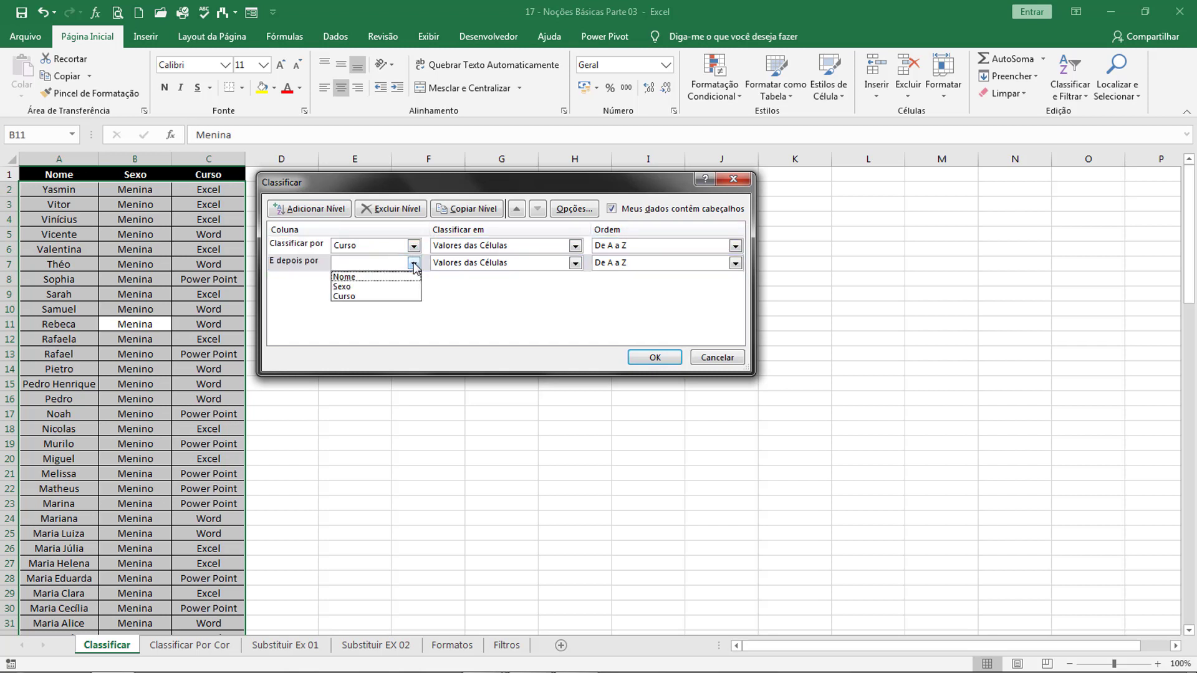
click(349, 278)
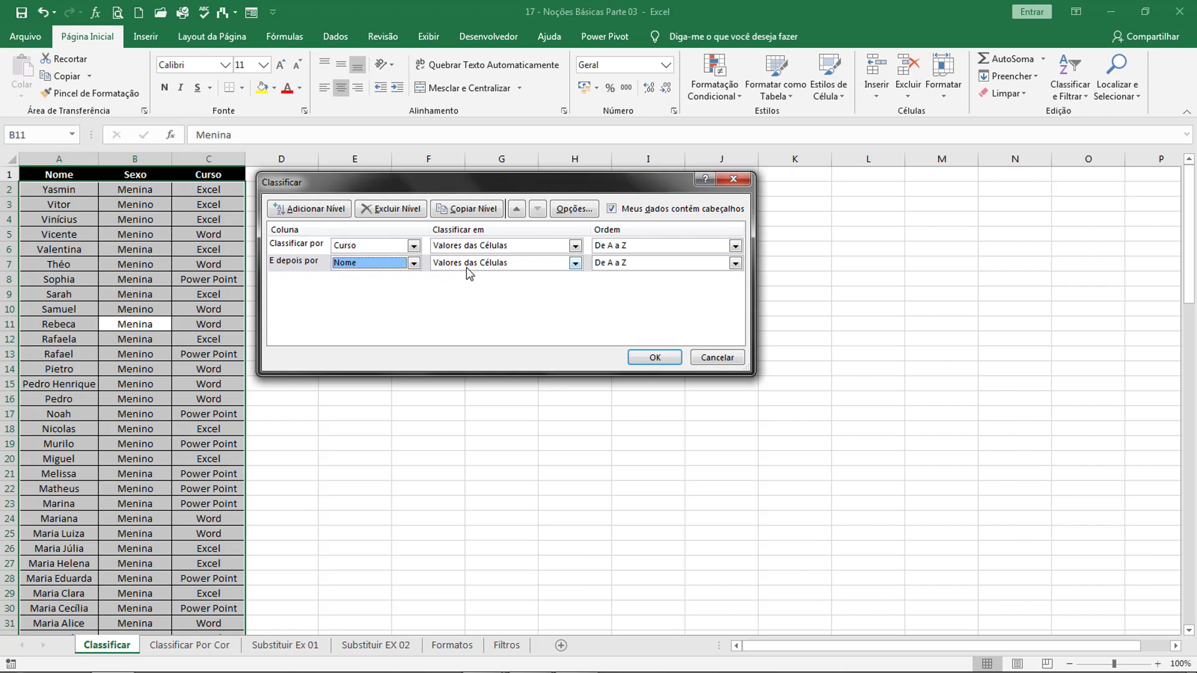
Add a third level to the custom sort using the Sexo column.
click(332, 214)
click(377, 281)
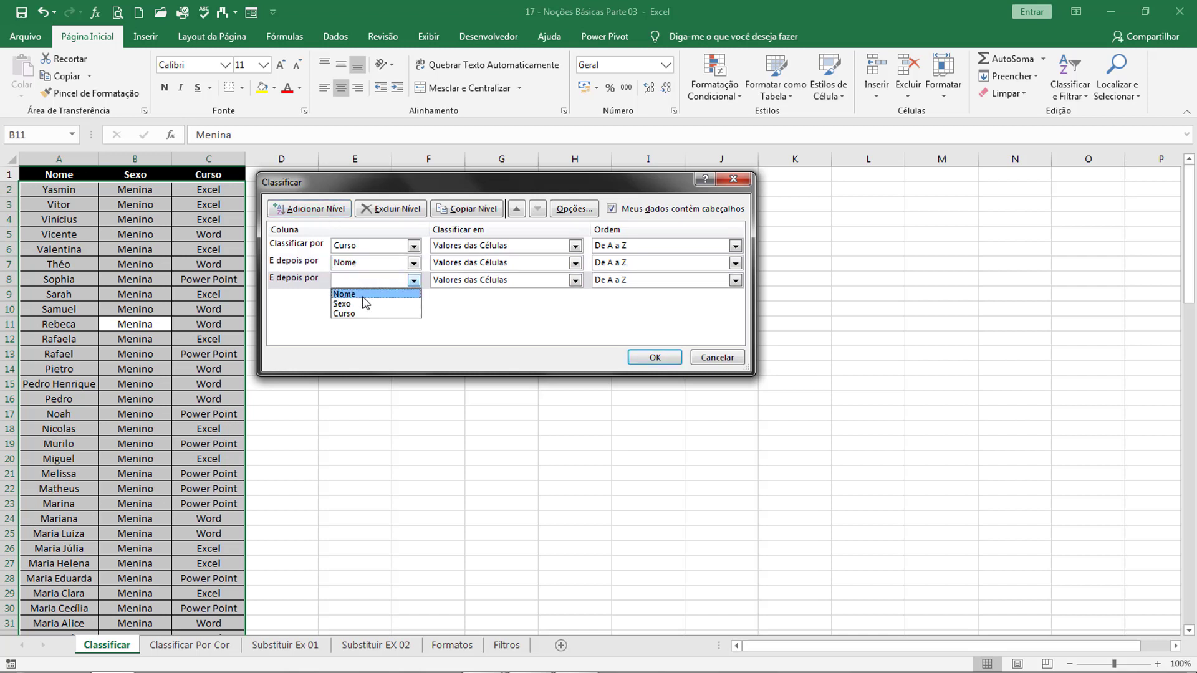
click(364, 303)
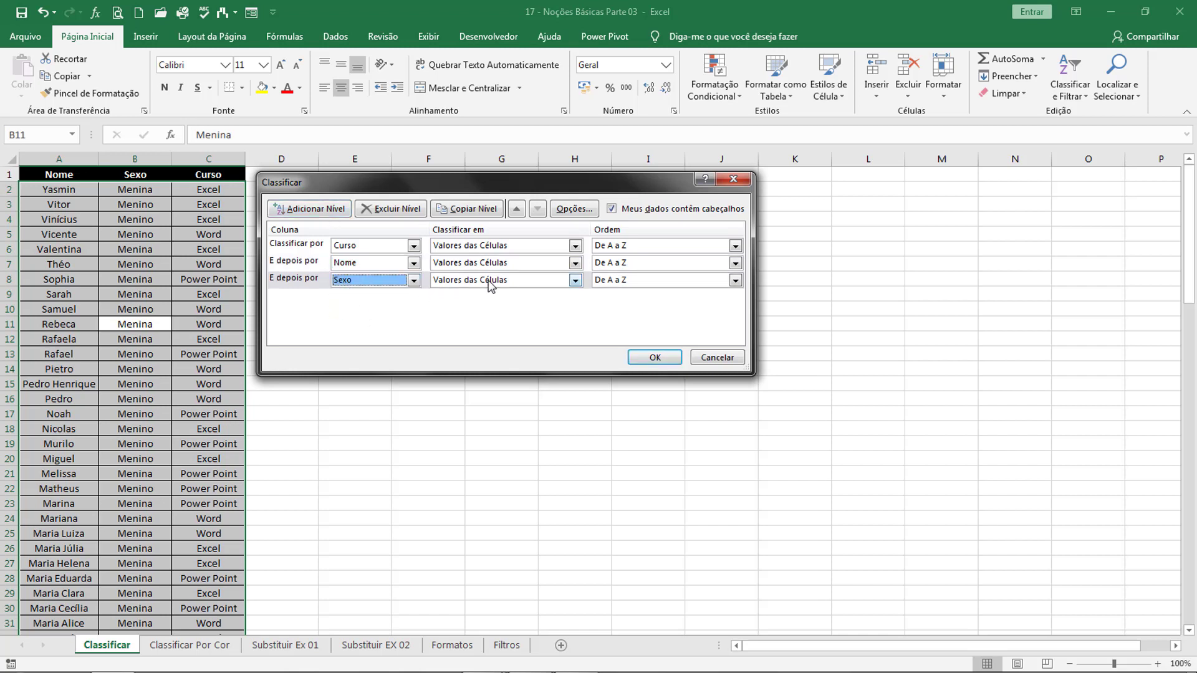
Apply the three-level custom sort by Curso, Nome and Sexo to the Classificar table.
click(654, 357)
click(379, 315)
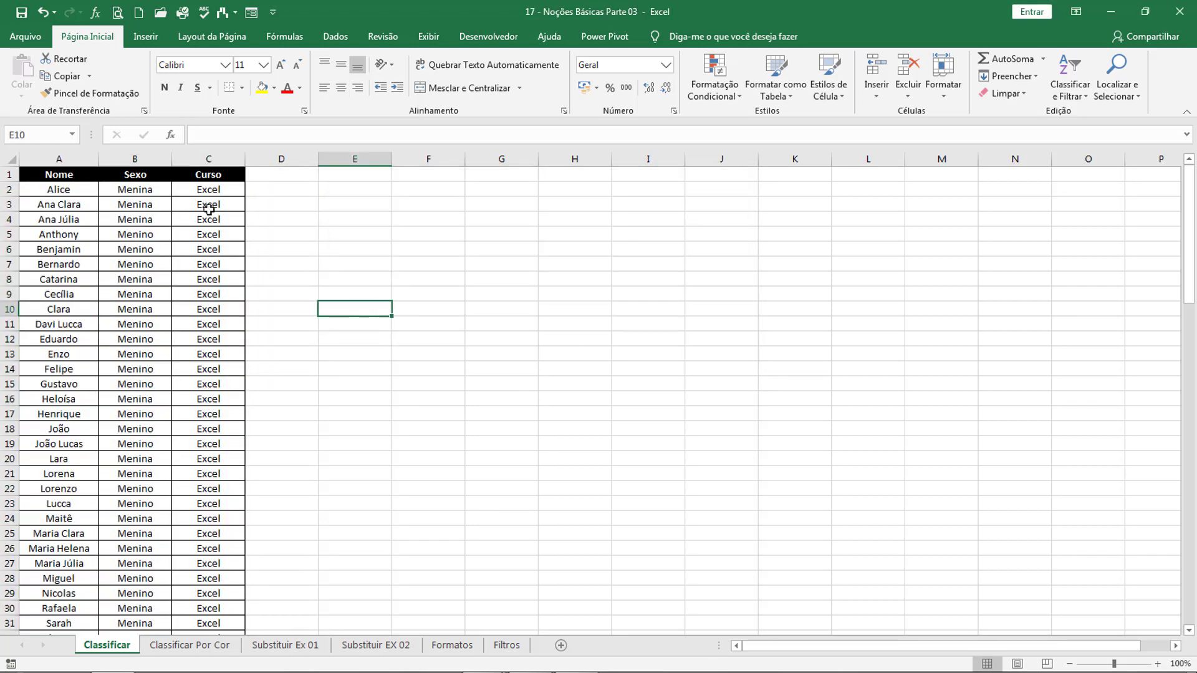
Examine how the rows are grouped by course down the whole Curso column of the sorted table.
click(217, 188)
drag(217, 189, 215, 381)
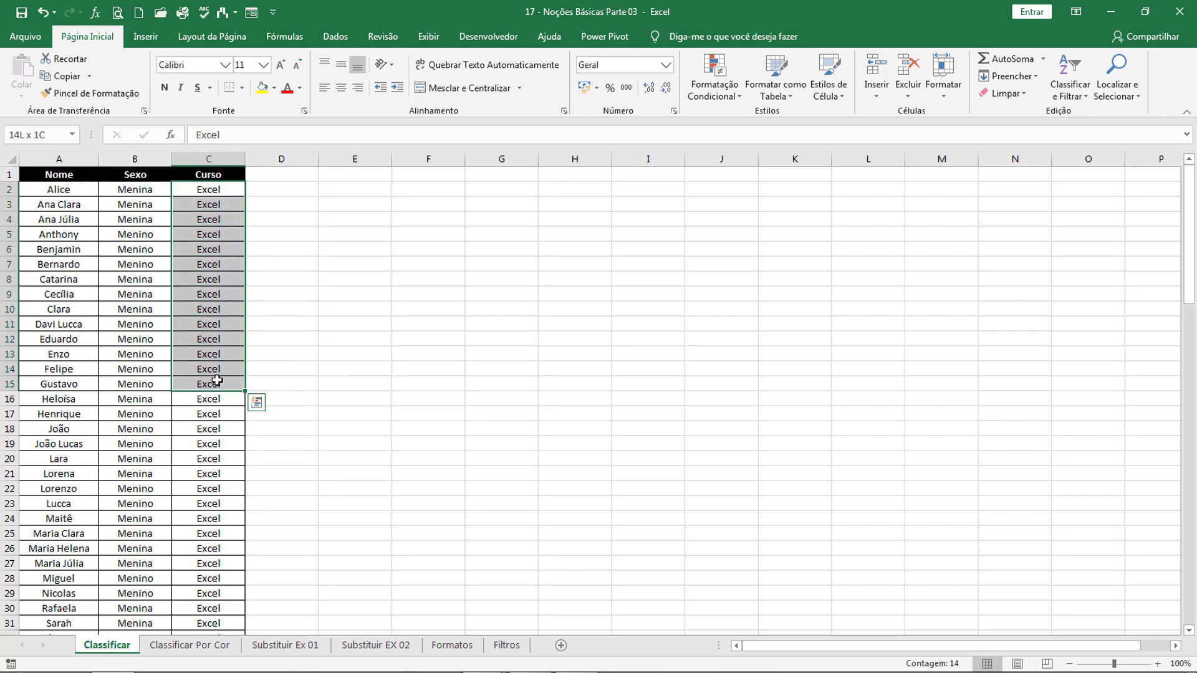
scroll(214, 355, down, 8)
click(222, 310)
scroll(222, 312, down, 7)
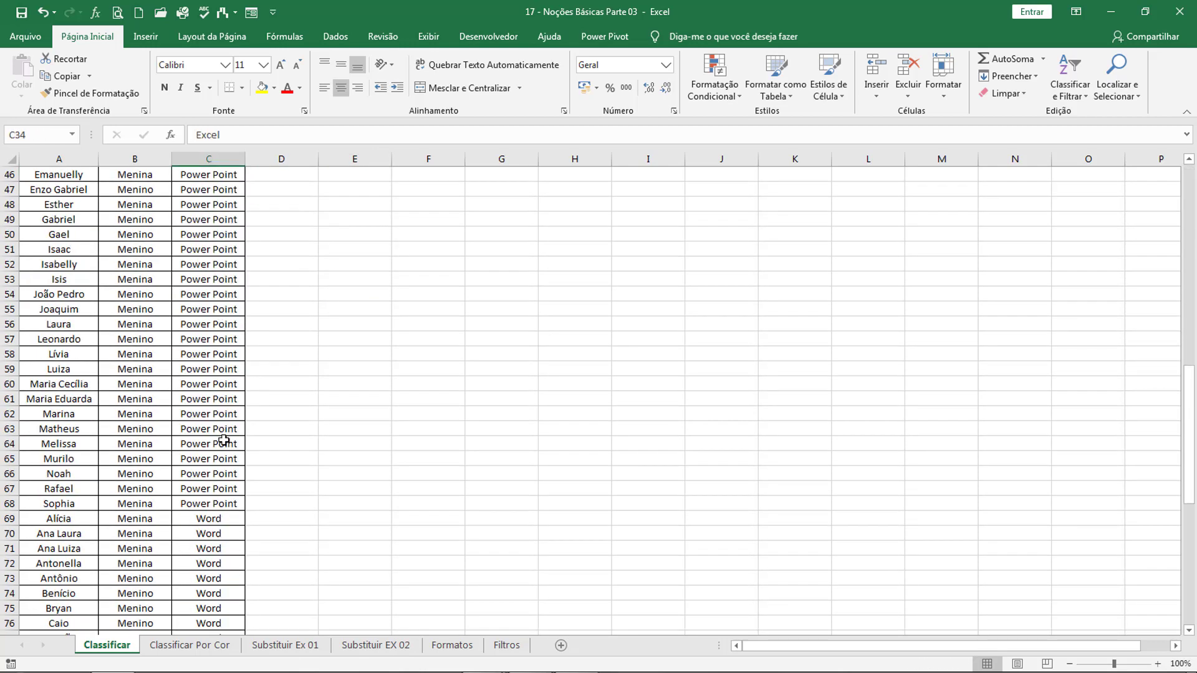
scroll(218, 274, up, 13)
click(218, 268)
scroll(226, 305, down, 8)
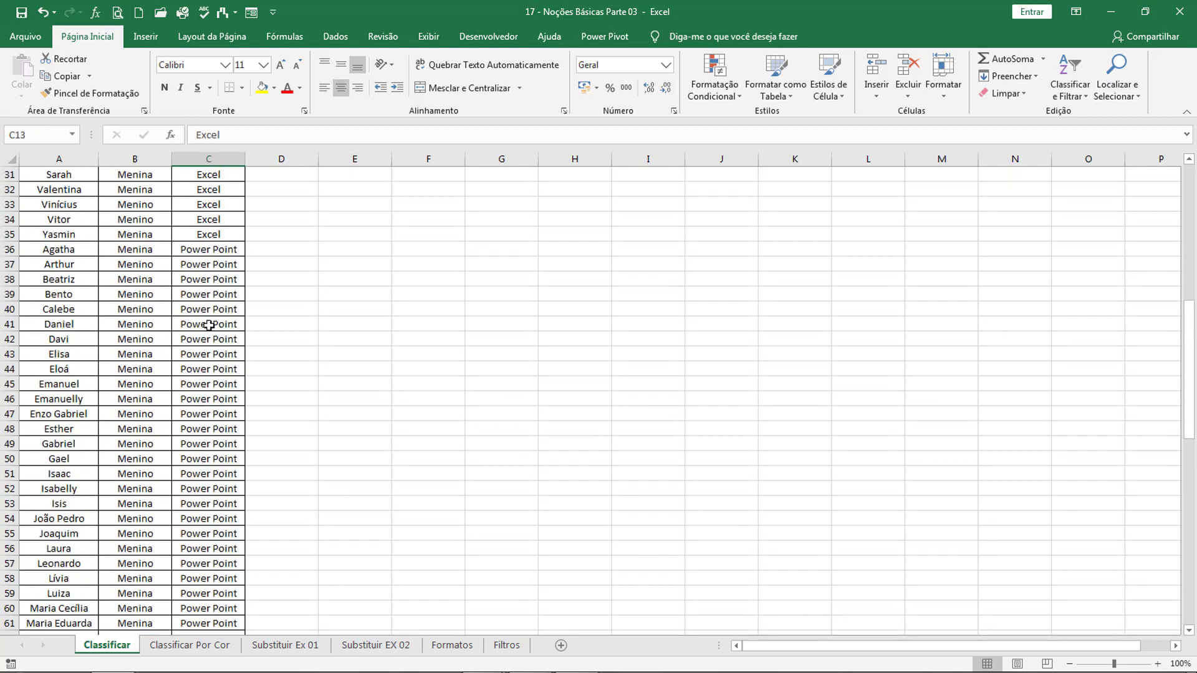
click(226, 321)
scroll(228, 374, down, 8)
click(231, 441)
scroll(224, 379, up, 18)
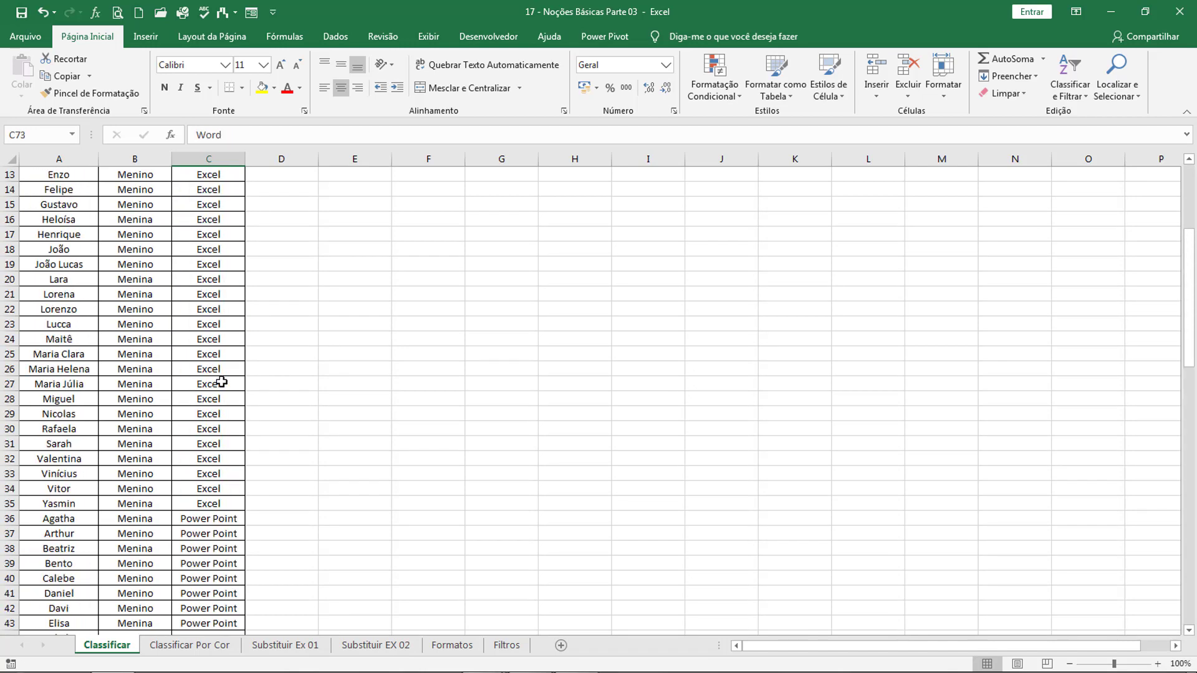
drag(214, 191, 216, 429)
Check the alphabetical order of the Nome column within the Excel, Power Point and Word groups.
drag(68, 190, 65, 399)
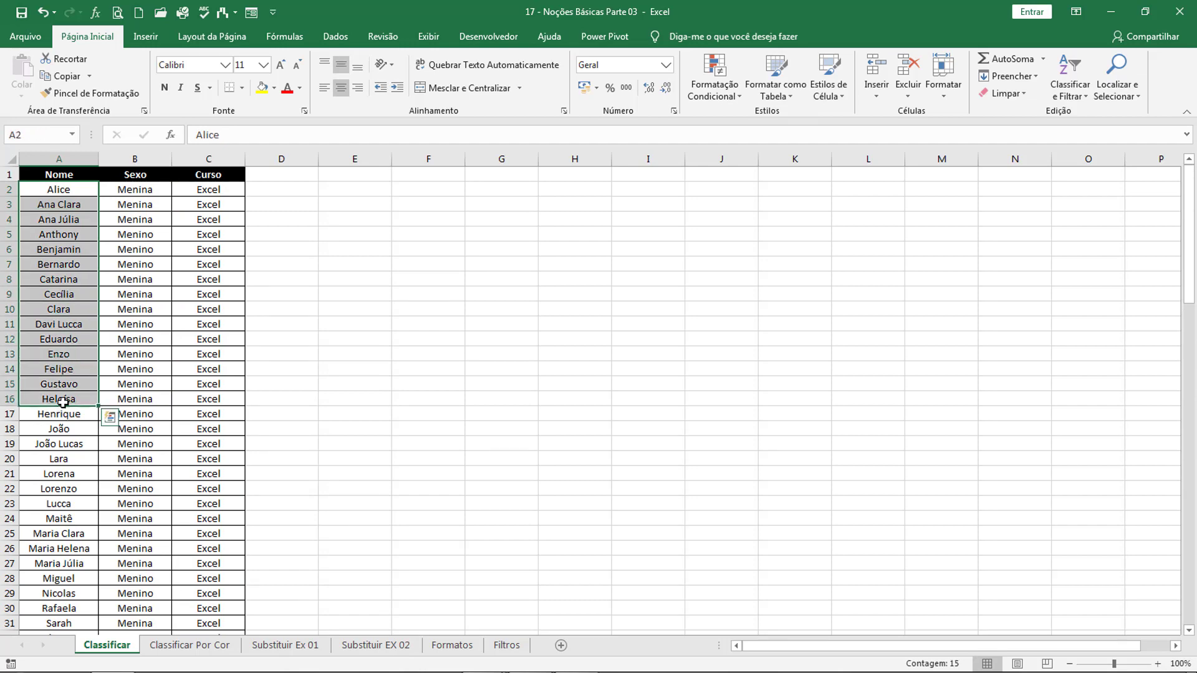
scroll(66, 399, down, 3)
scroll(80, 436, up, 3)
click(64, 190)
drag(63, 189, 215, 190)
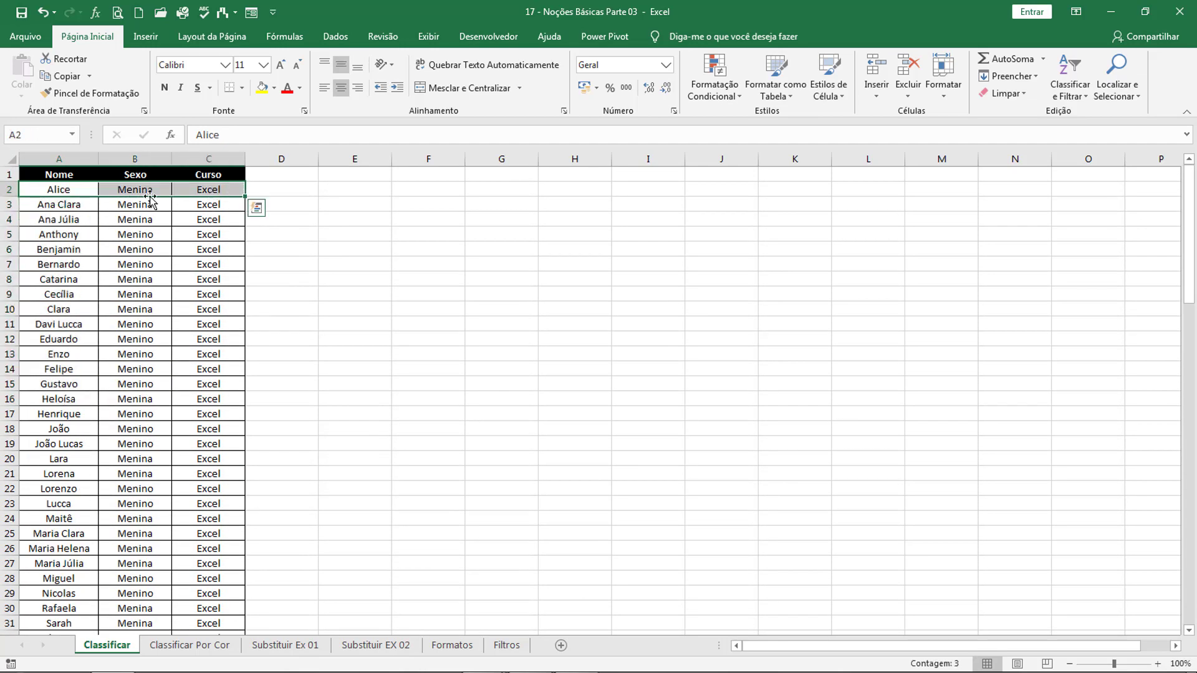
click(71, 190)
scroll(85, 349, down, 4)
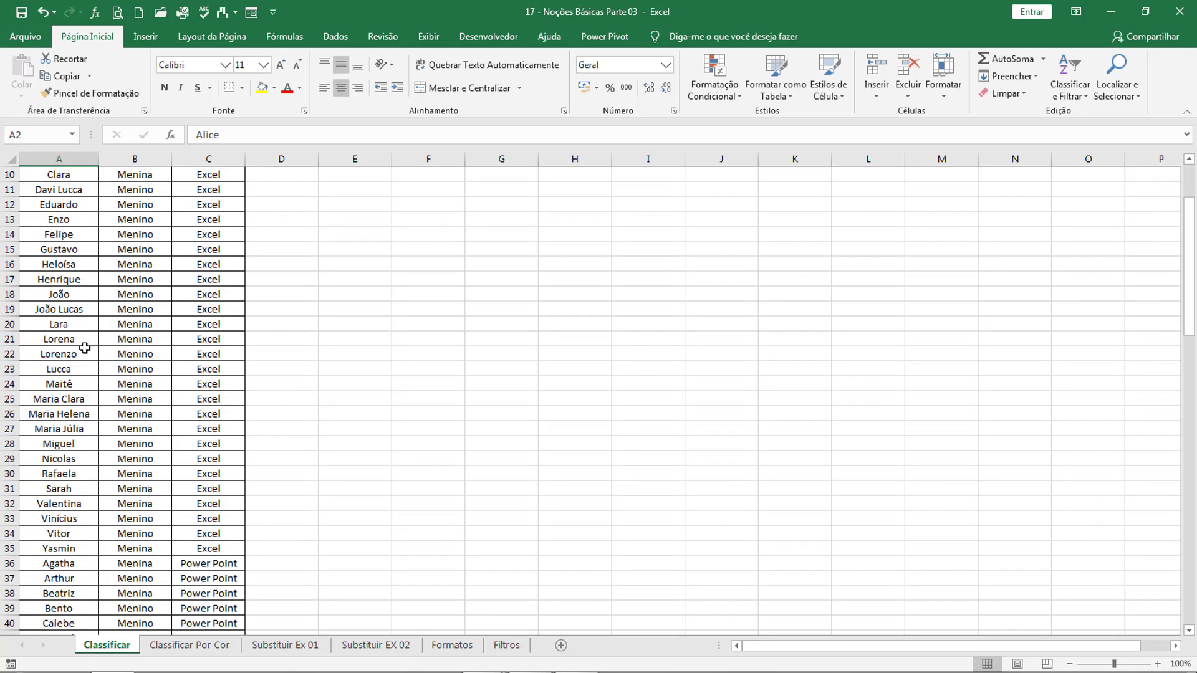
click(65, 502)
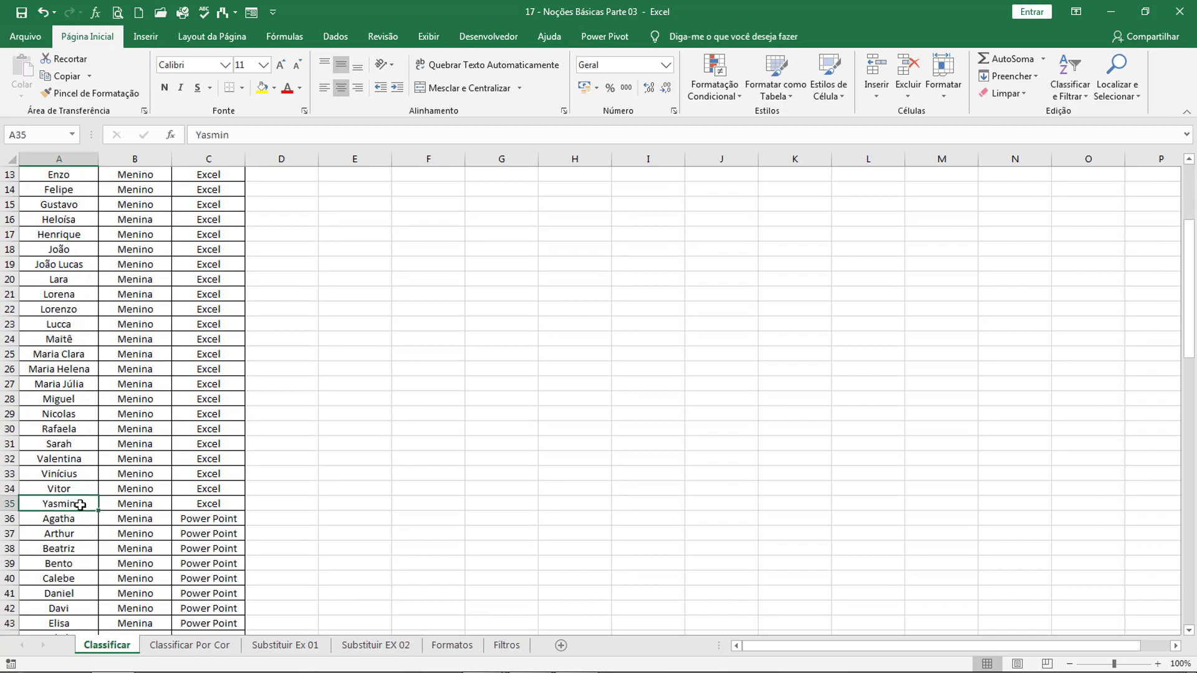
click(237, 517)
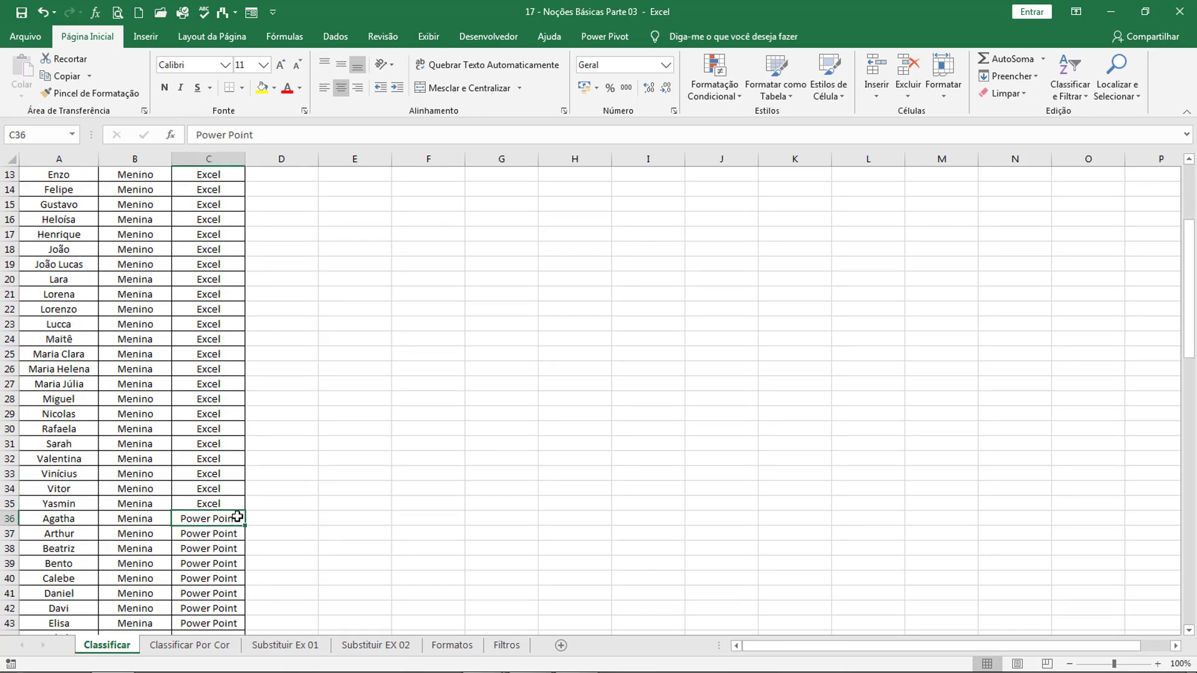
click(66, 519)
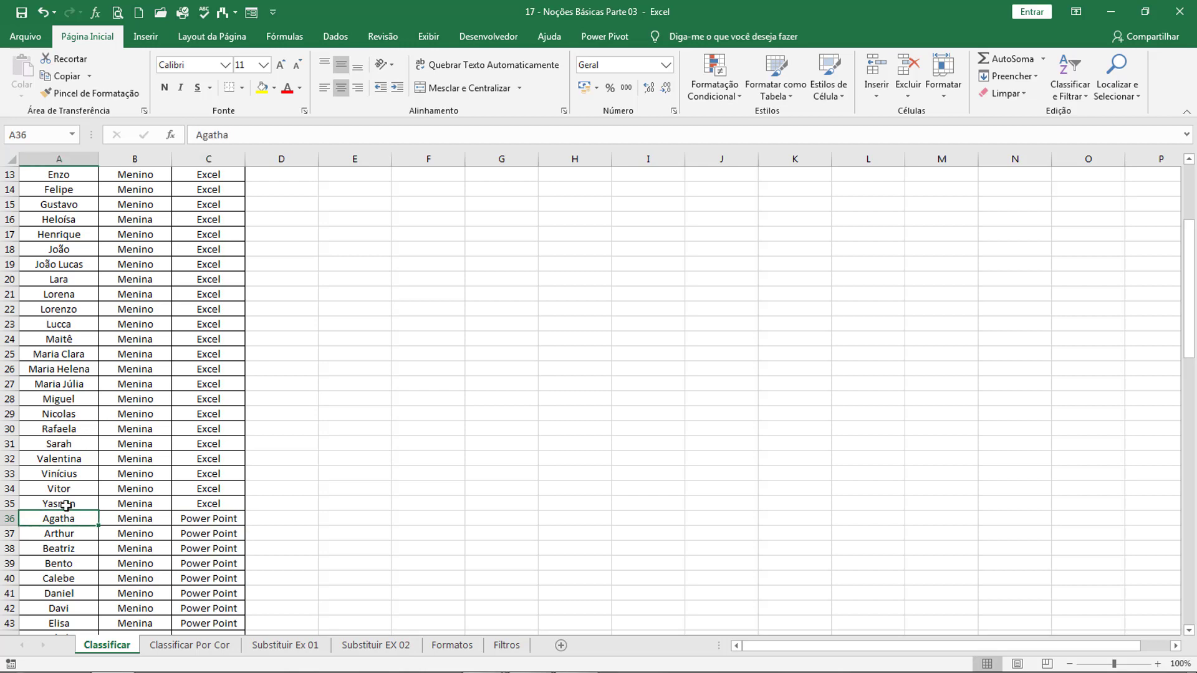
scroll(67, 505, down, 6)
scroll(66, 505, down, 3)
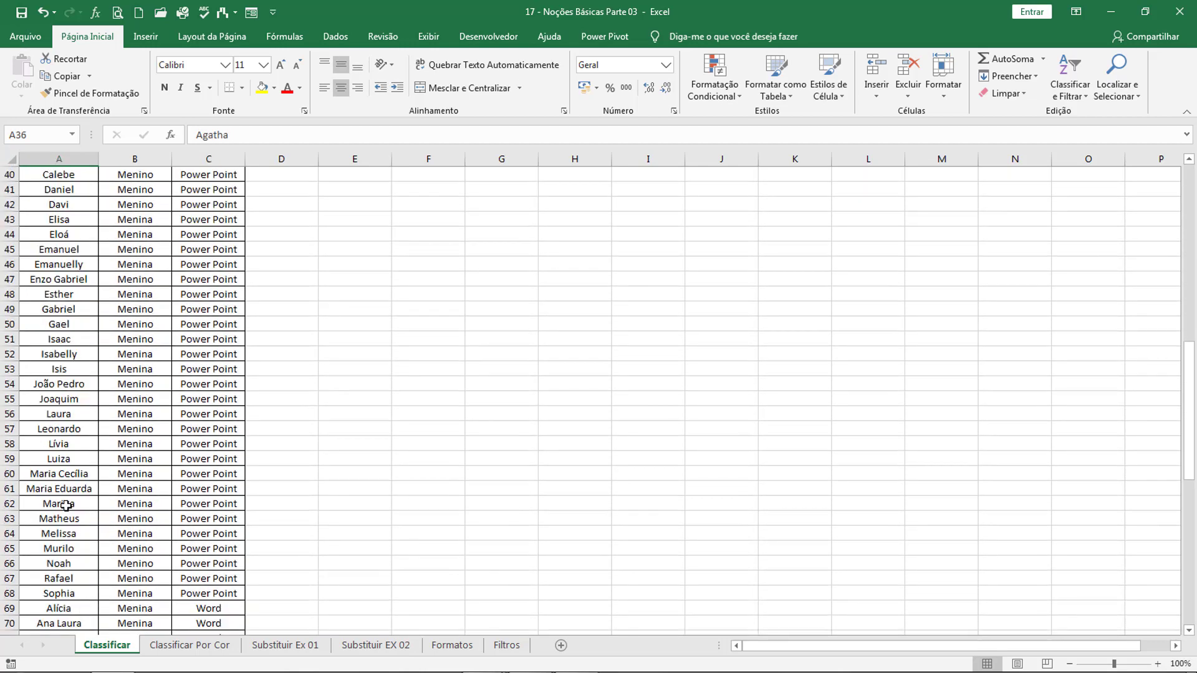
click(71, 593)
scroll(117, 519, down, 3)
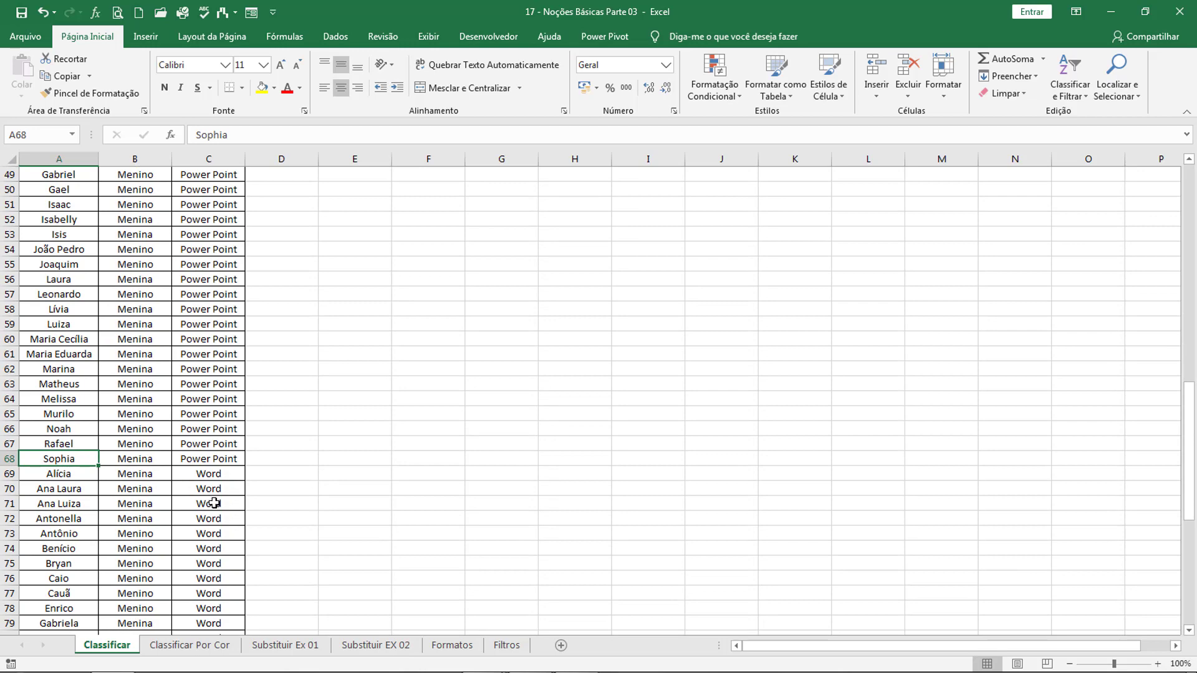
click(82, 479)
scroll(83, 474, down, 11)
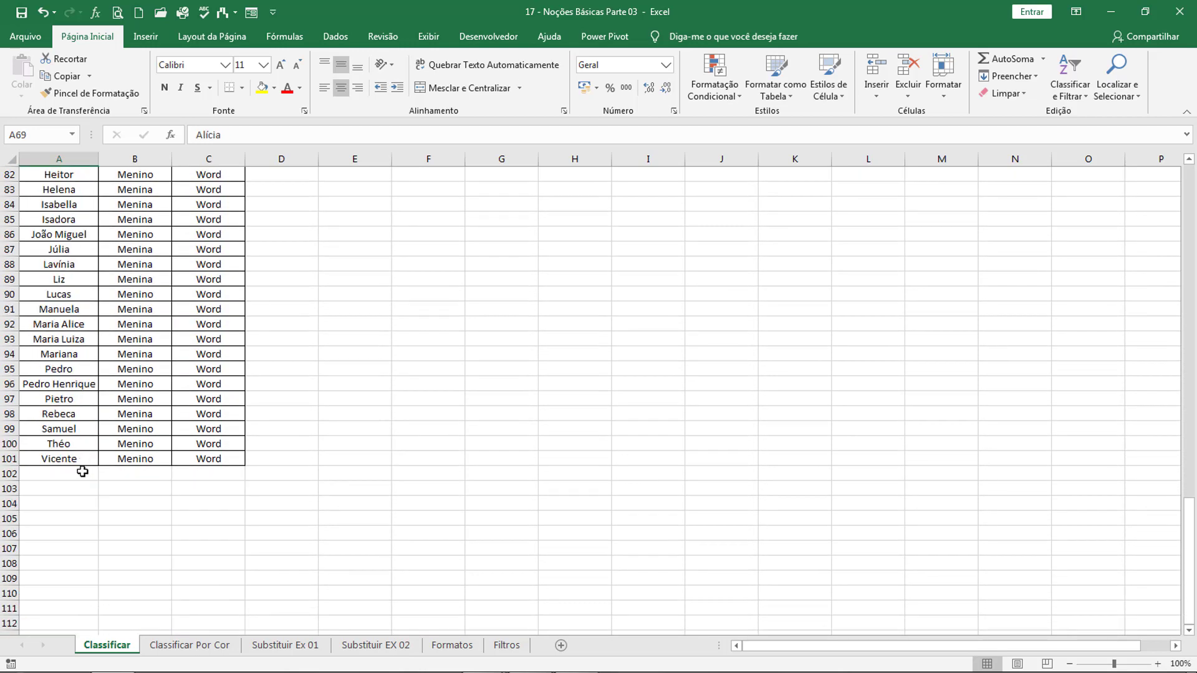
click(87, 458)
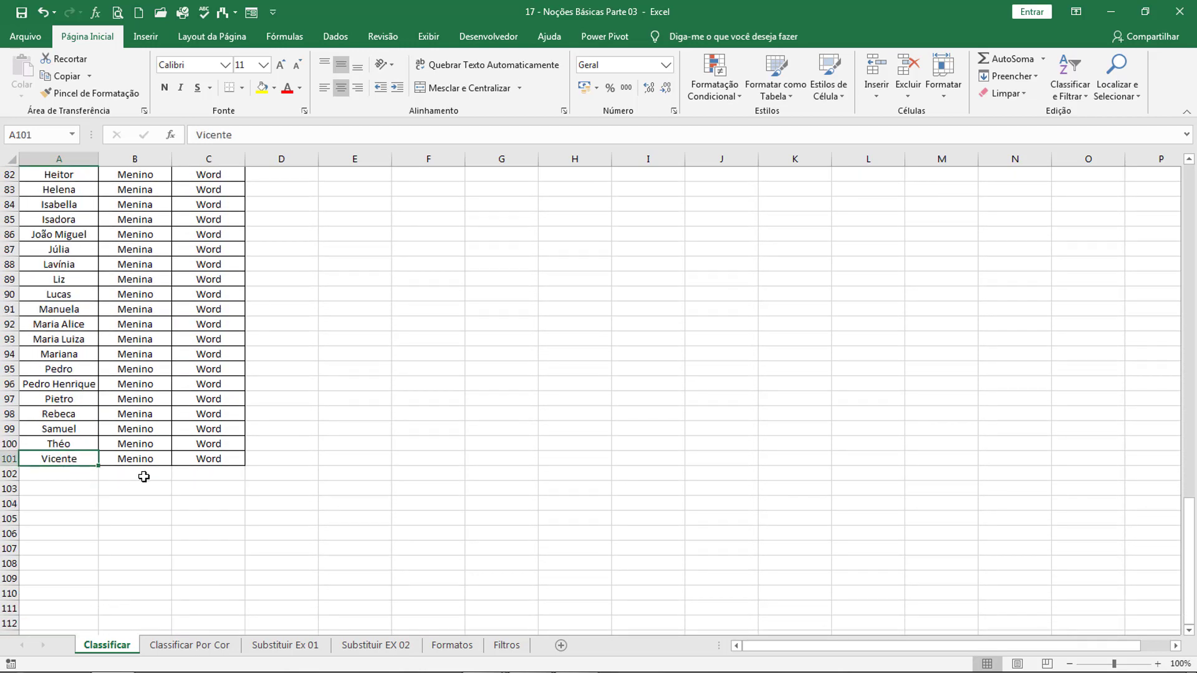
scroll(89, 501, up, 20)
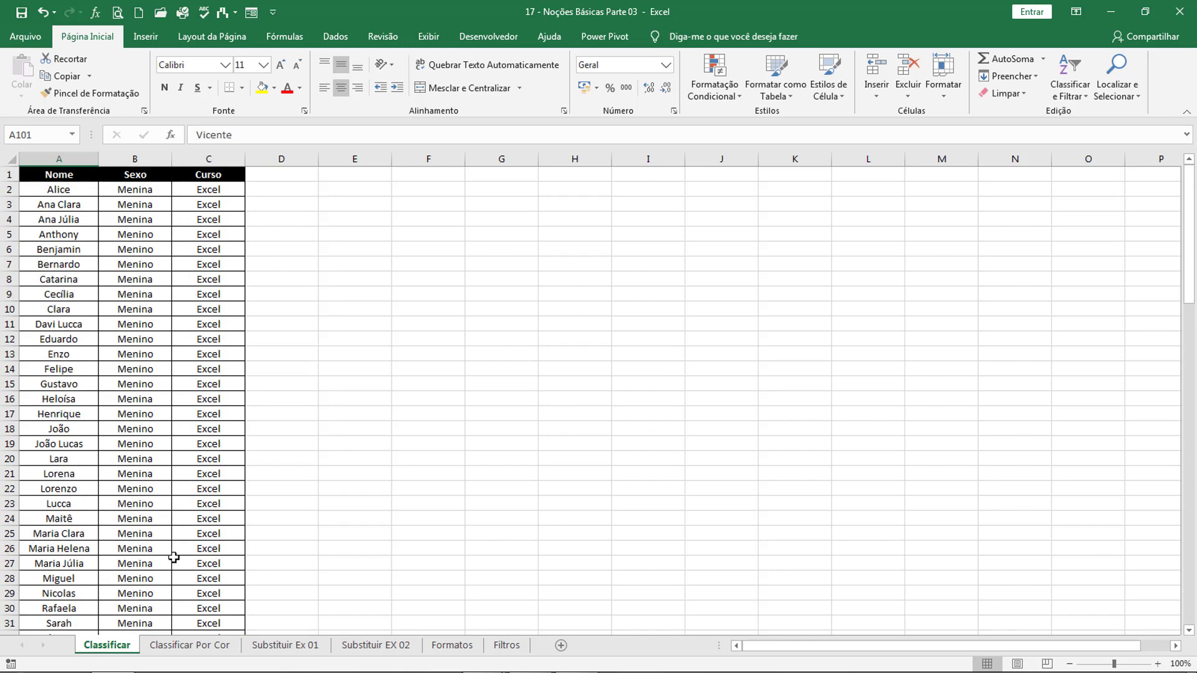
Open the Classificar Por Cor sheet and select a cell in its Sexo column.
click(216, 367)
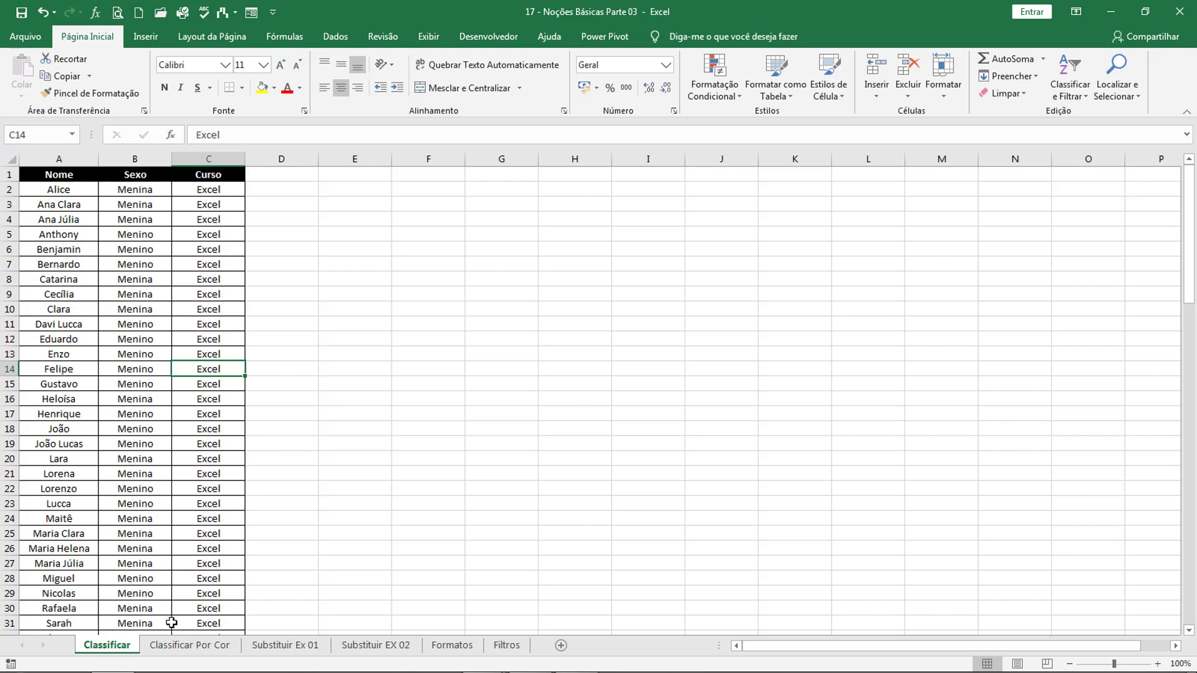
click(189, 645)
click(134, 435)
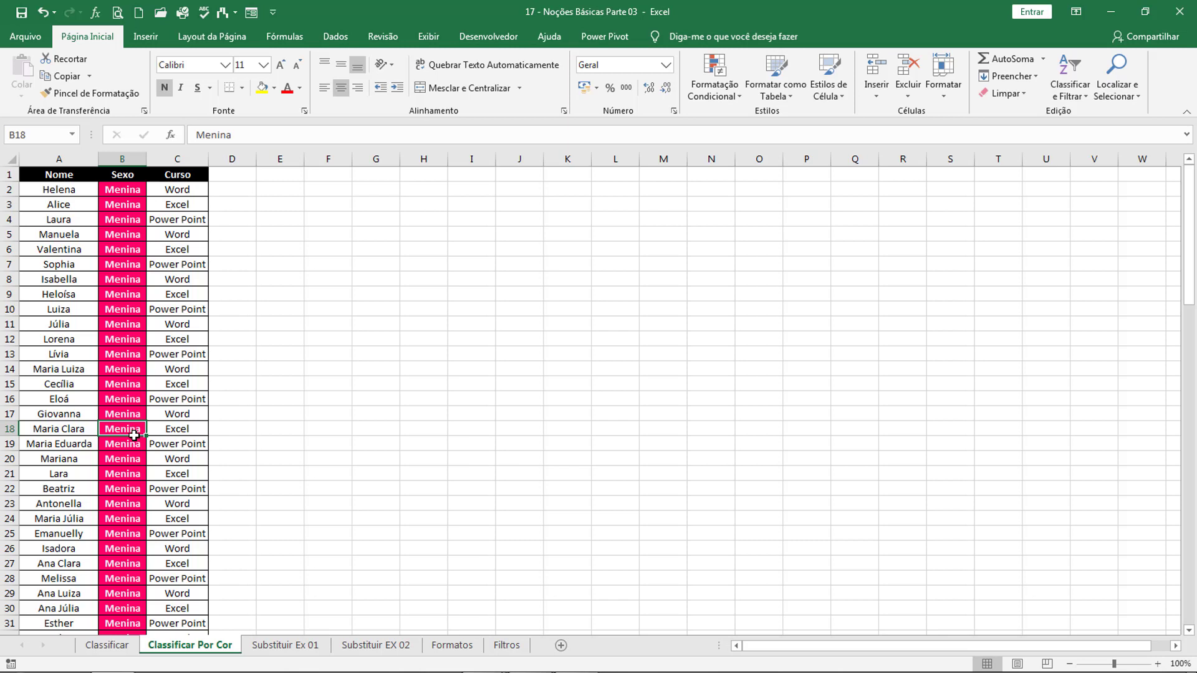
Examine the cell colors of the Sexo column on the Classificar Por Cor sheet.
click(143, 229)
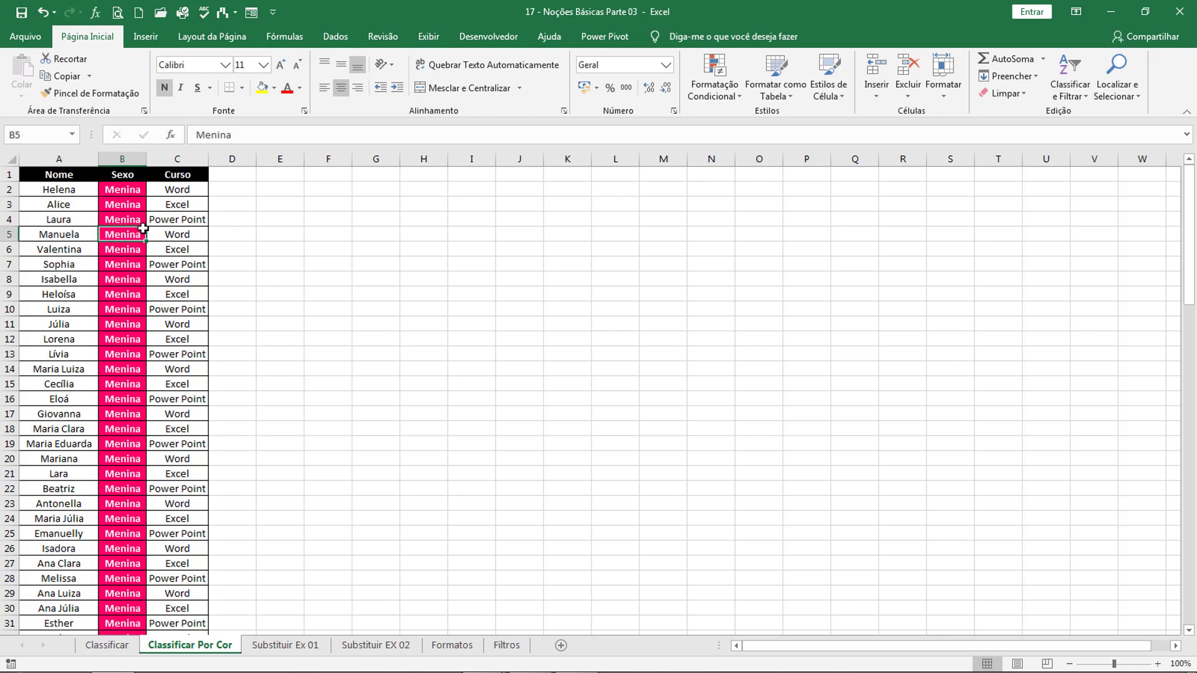
click(136, 207)
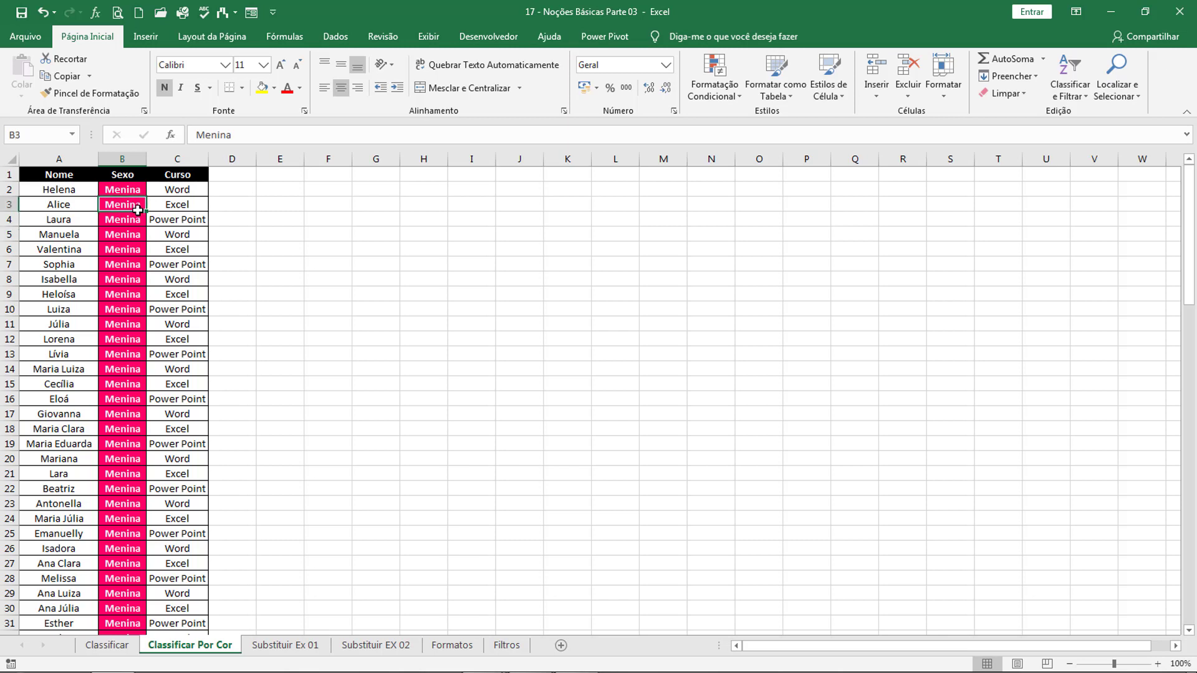
click(181, 219)
click(132, 232)
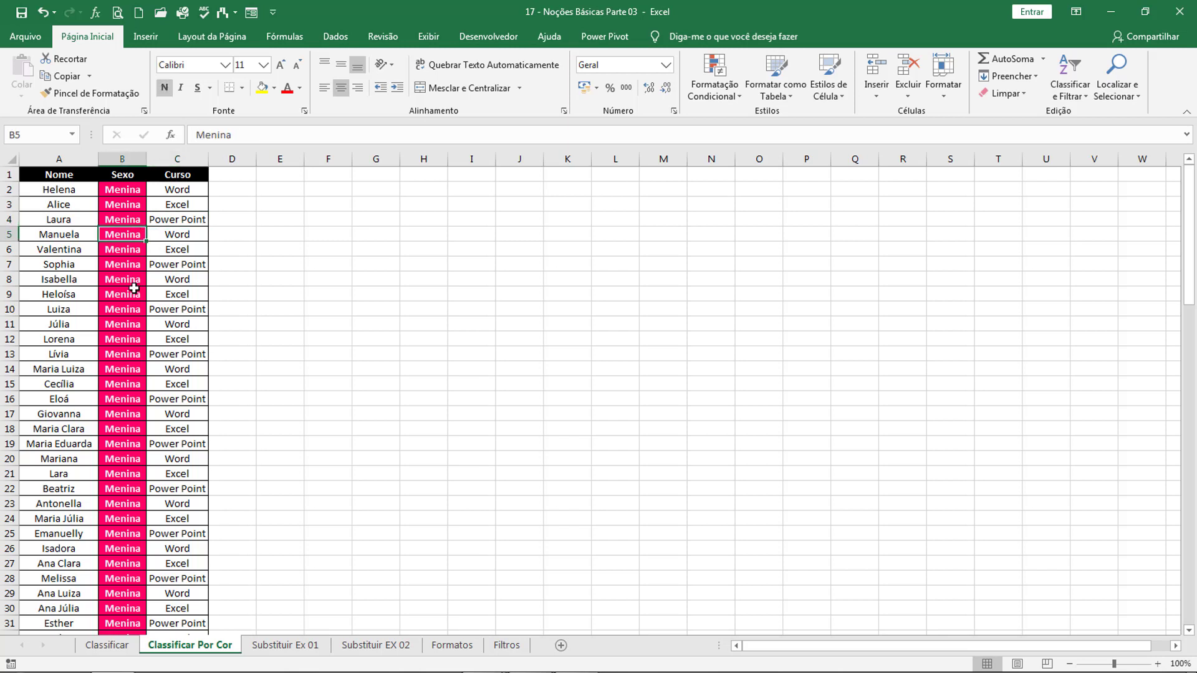
click(127, 217)
click(129, 278)
click(131, 232)
click(127, 206)
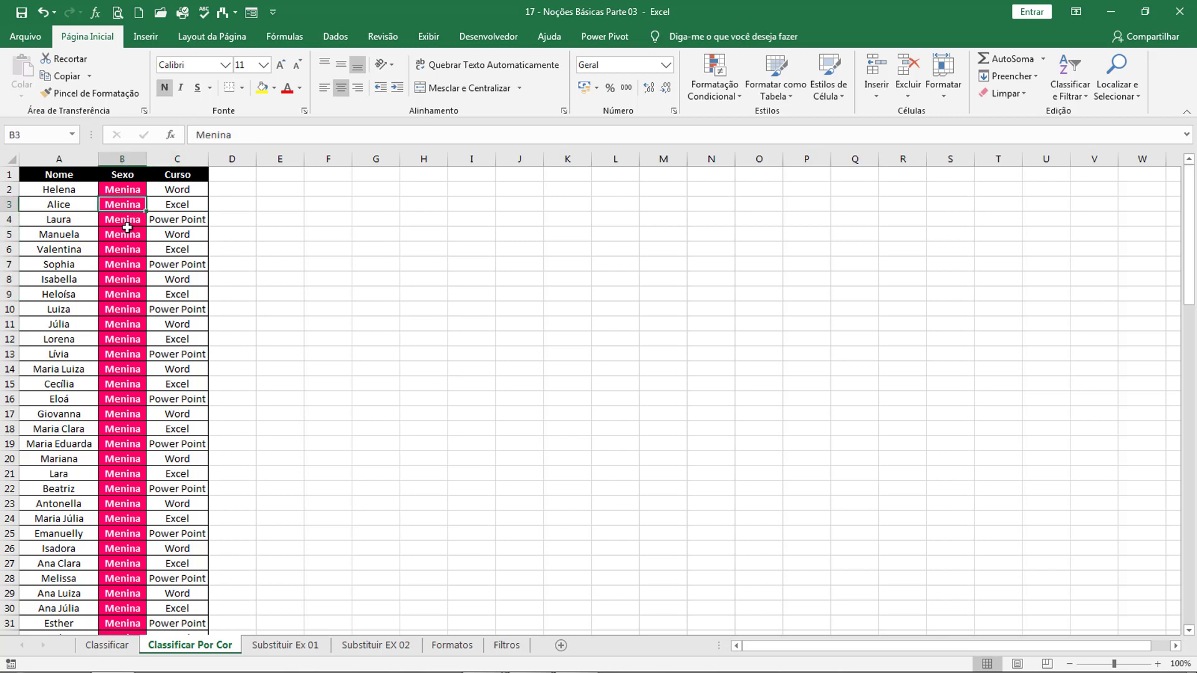
Start a custom sort with Sexo as the first level, on cell color, placing blue at the top.
click(1077, 100)
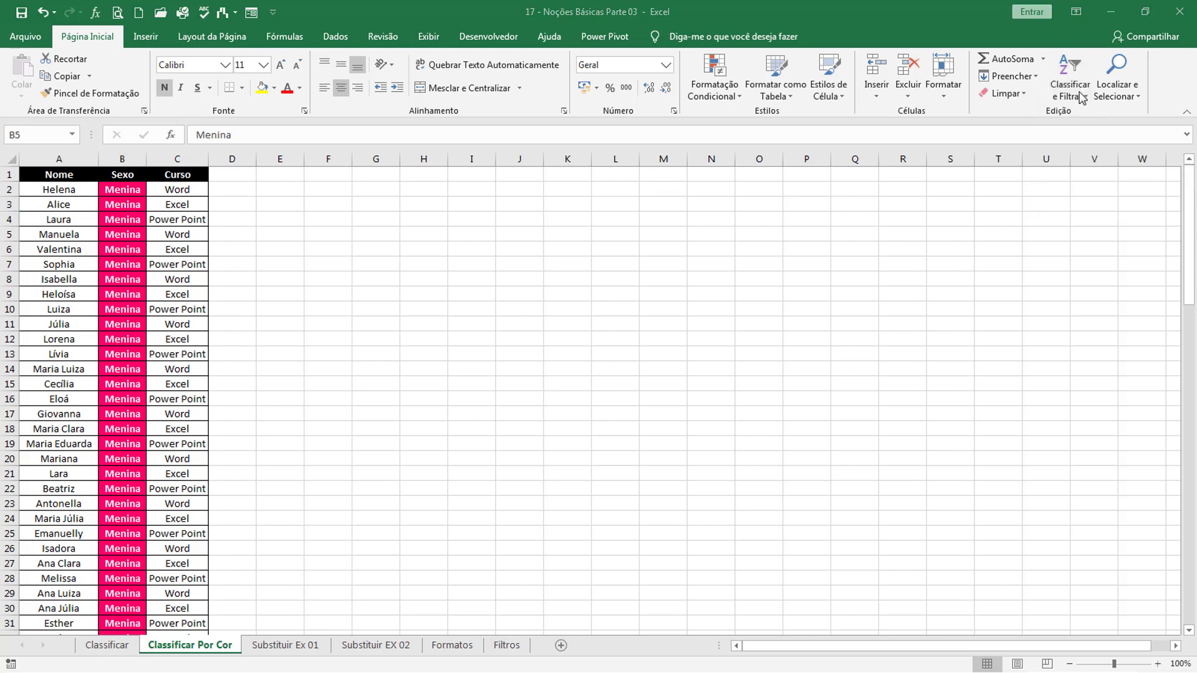
click(1078, 94)
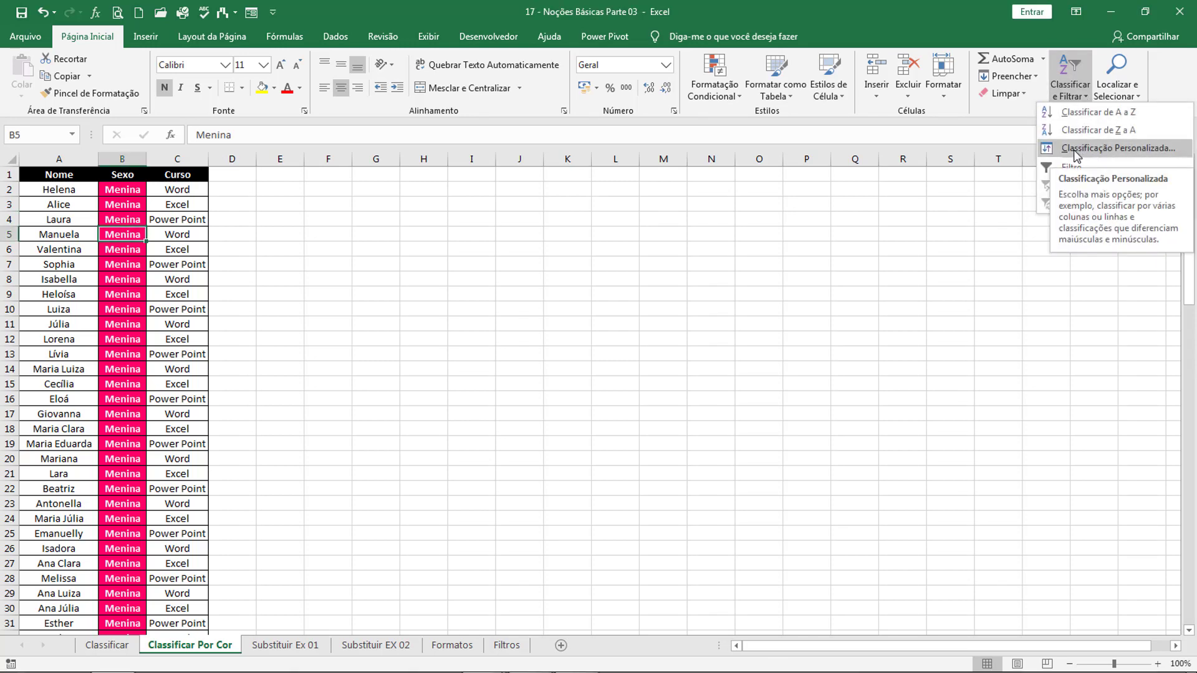
click(1077, 155)
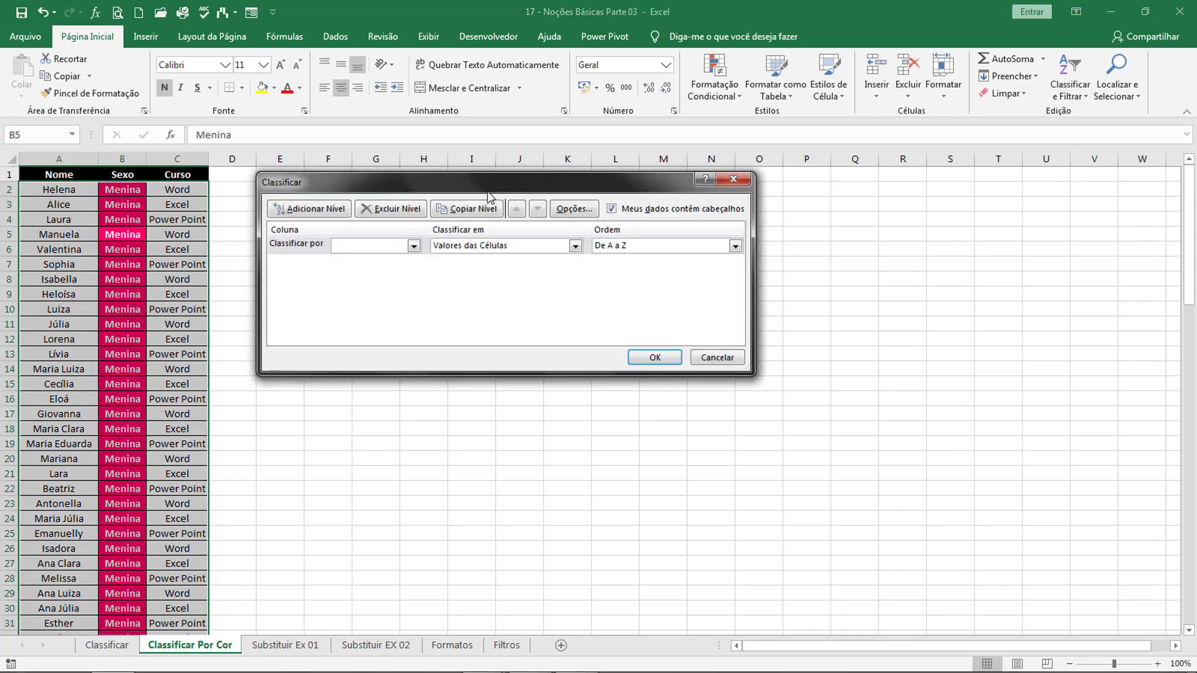
drag(458, 195, 417, 199)
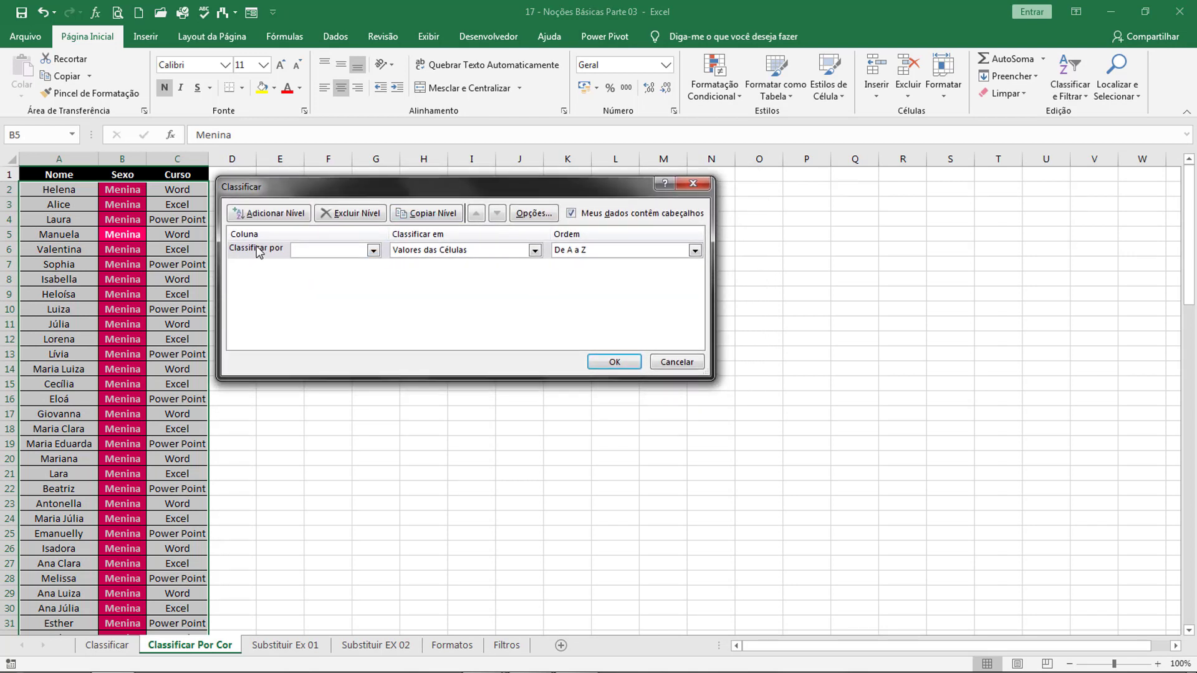
click(373, 250)
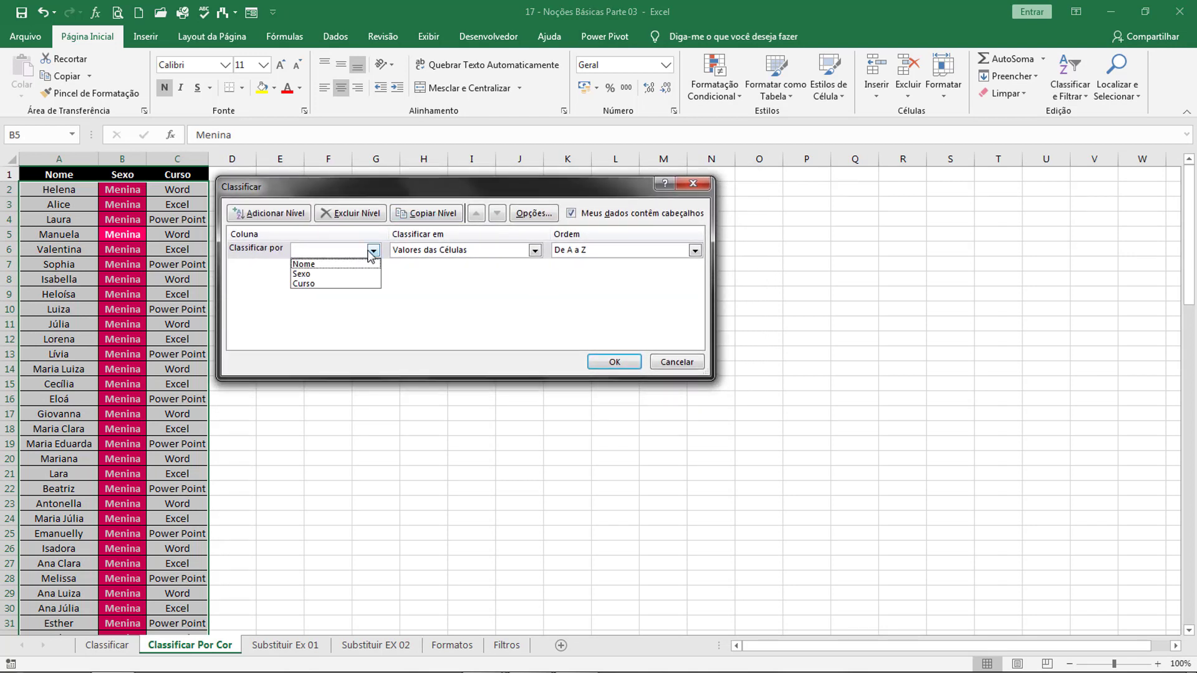
click(322, 274)
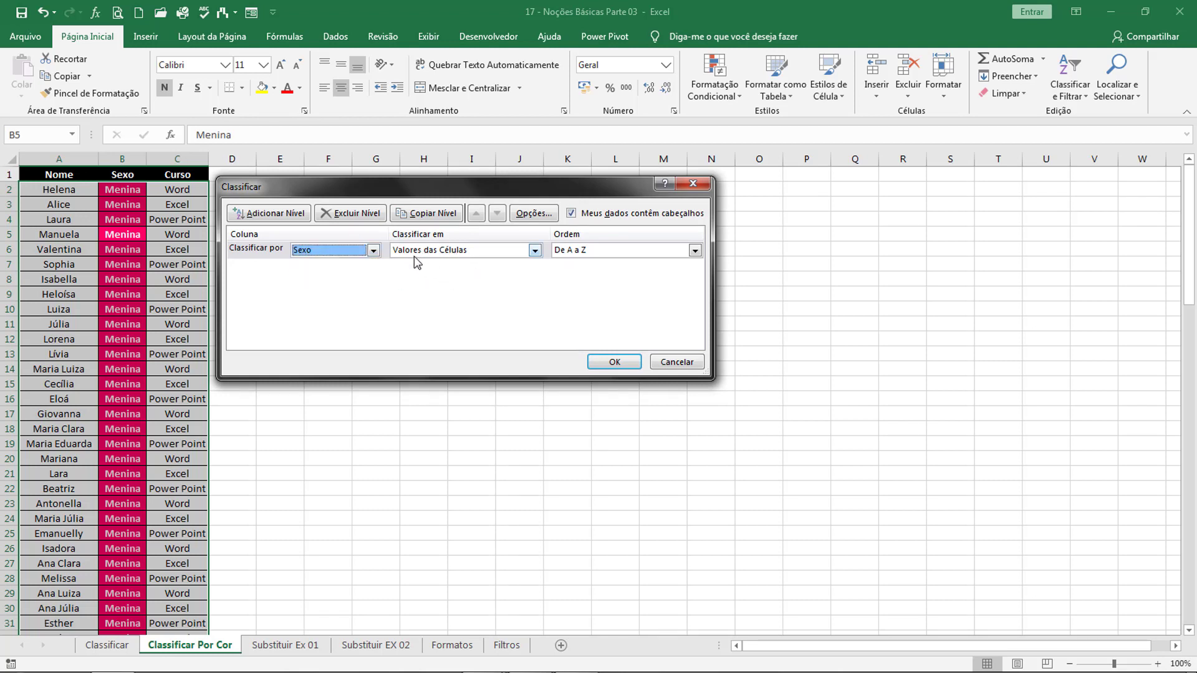
click(430, 252)
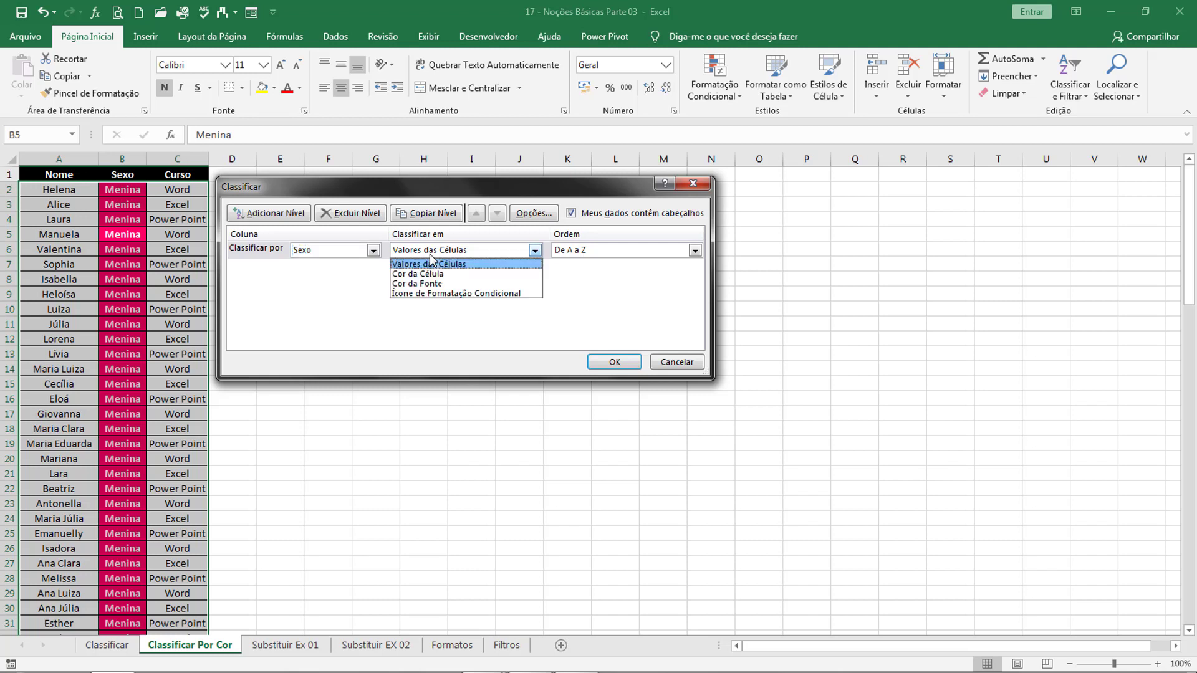
click(428, 274)
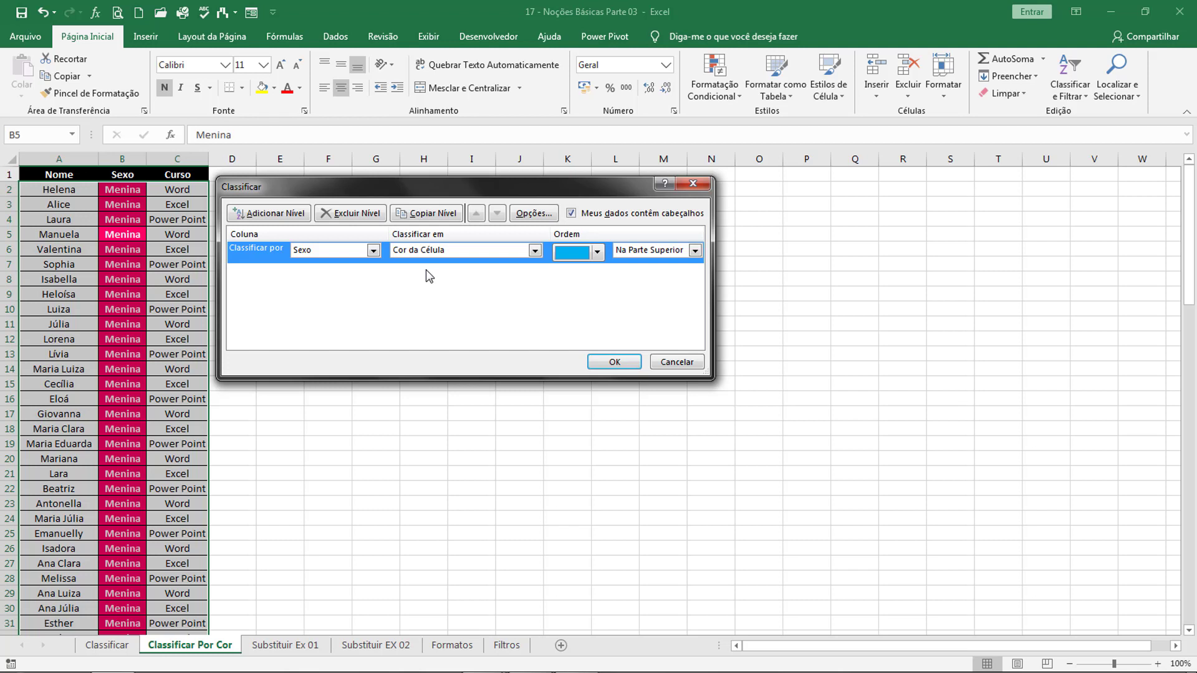
click(596, 252)
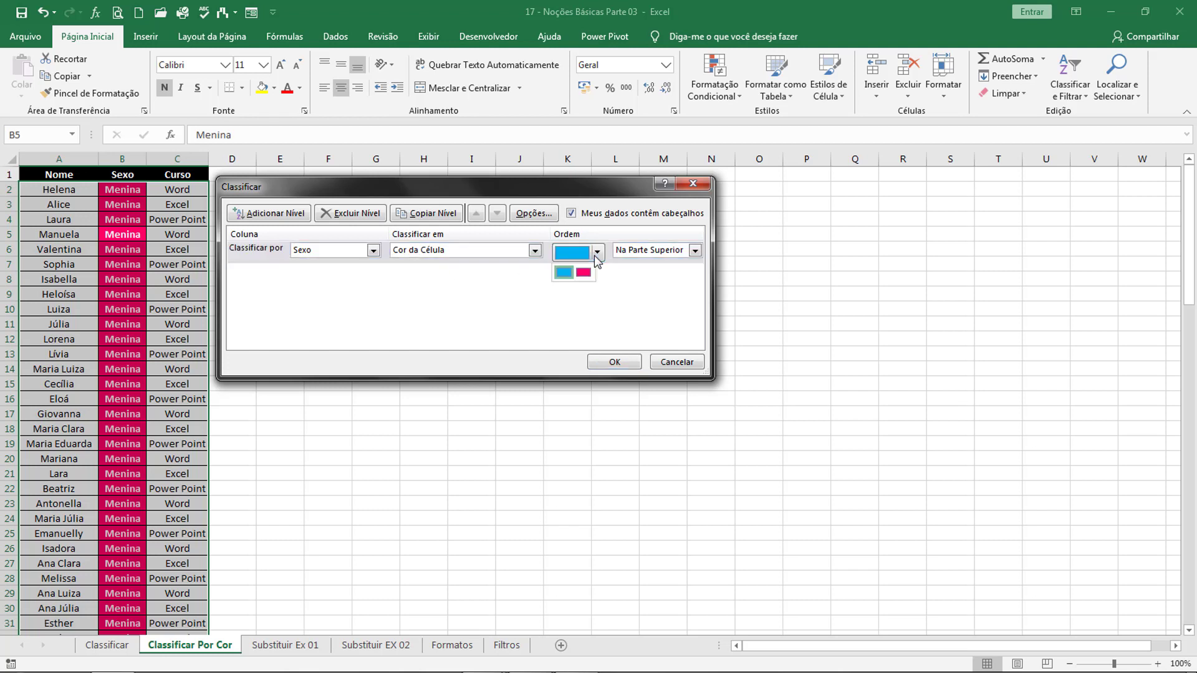
click(565, 273)
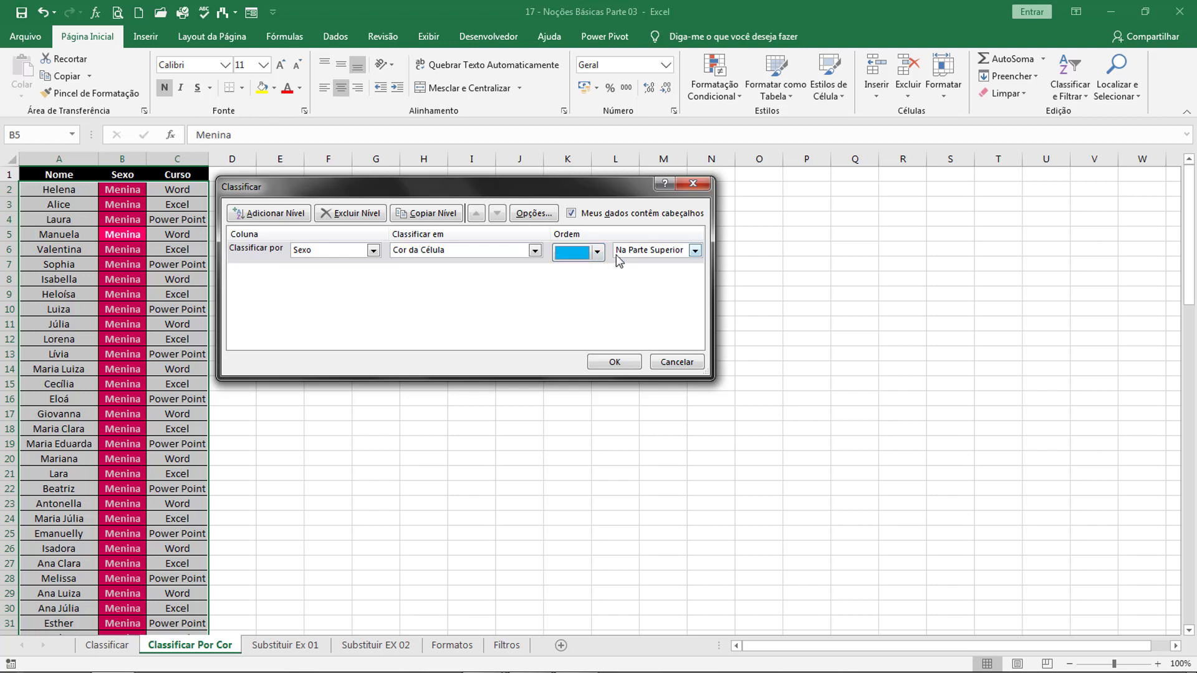
Add a second sort level on Sexo by cell color, placing pink at the top.
click(273, 213)
click(318, 274)
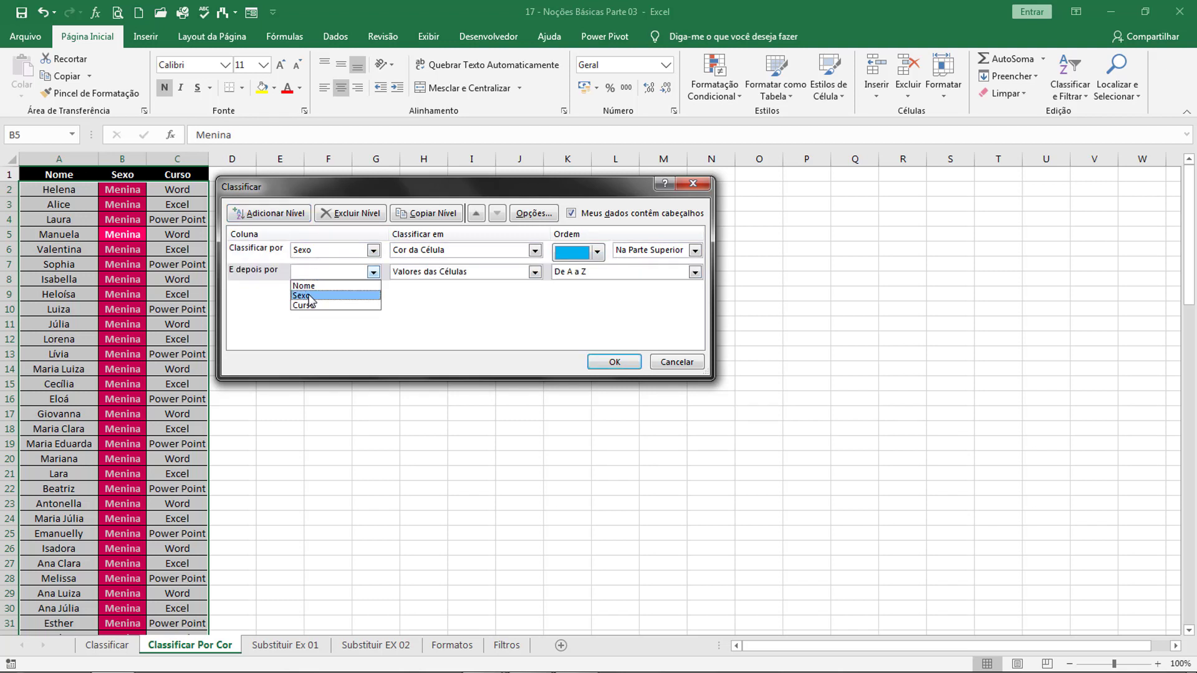
click(310, 297)
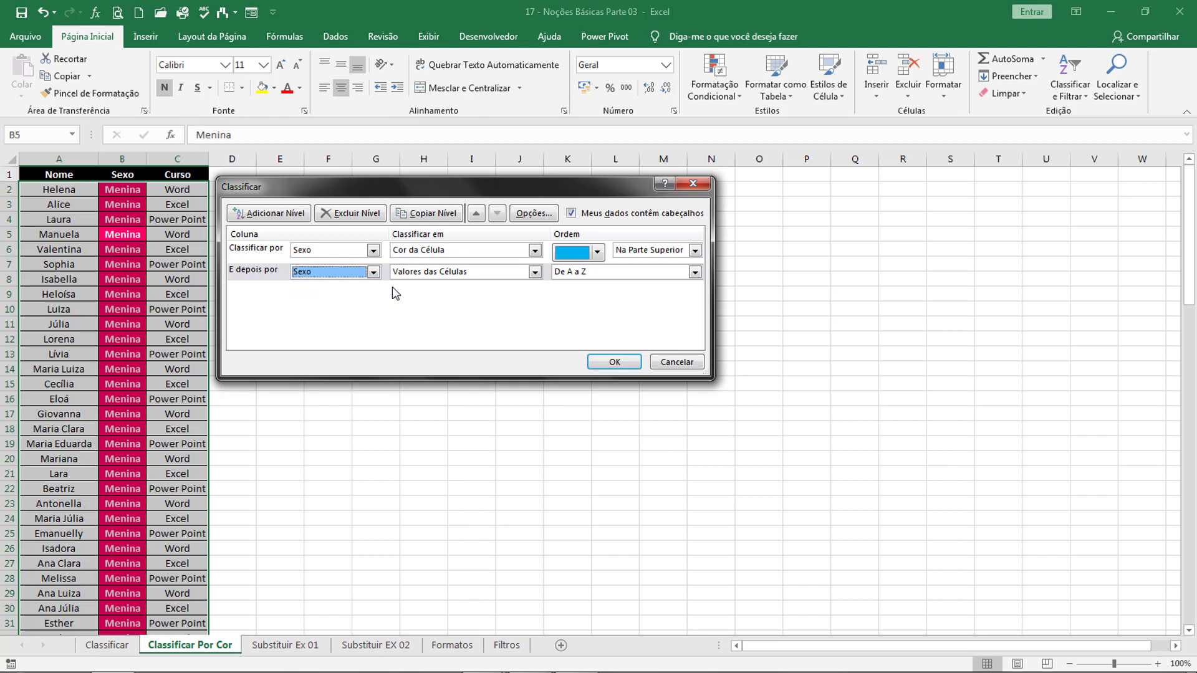
click(422, 273)
click(424, 295)
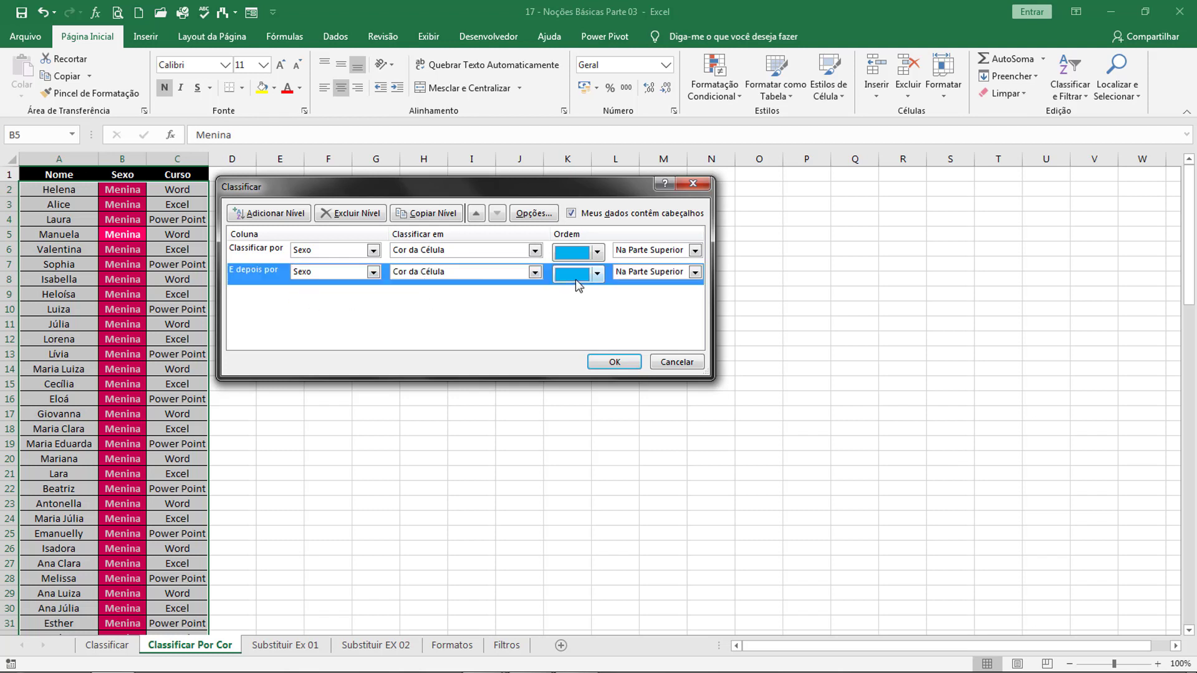
click(597, 274)
click(584, 294)
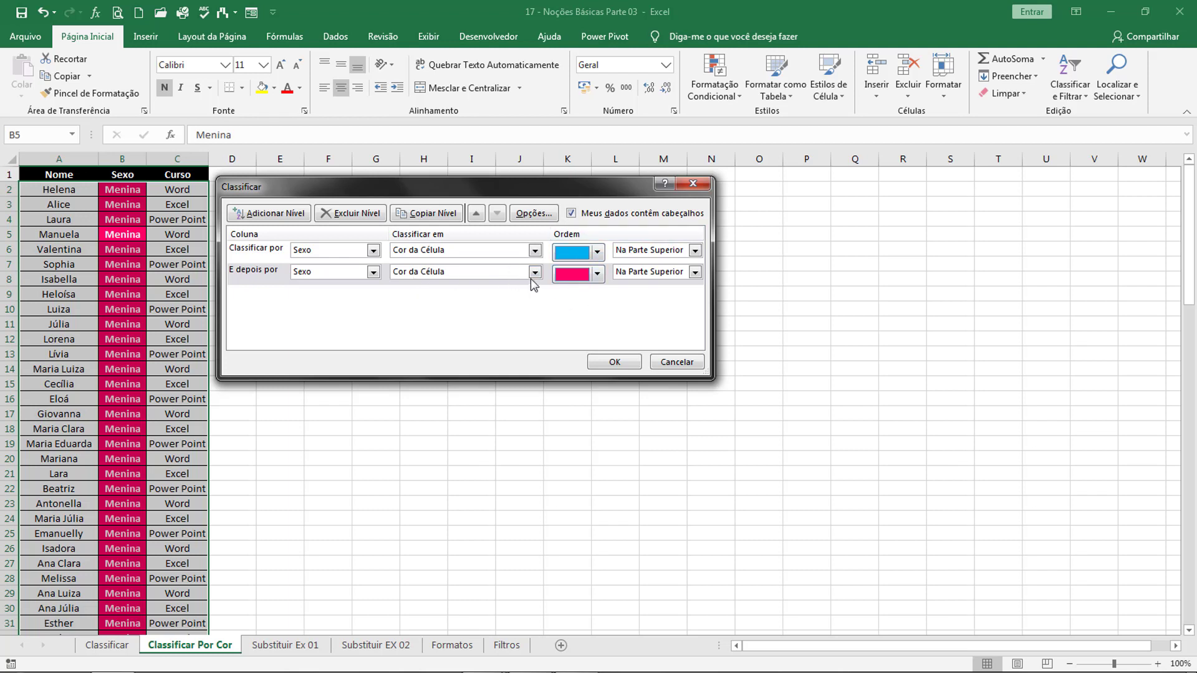
Move the pink sort level above the blue one and return it to second place.
click(281, 280)
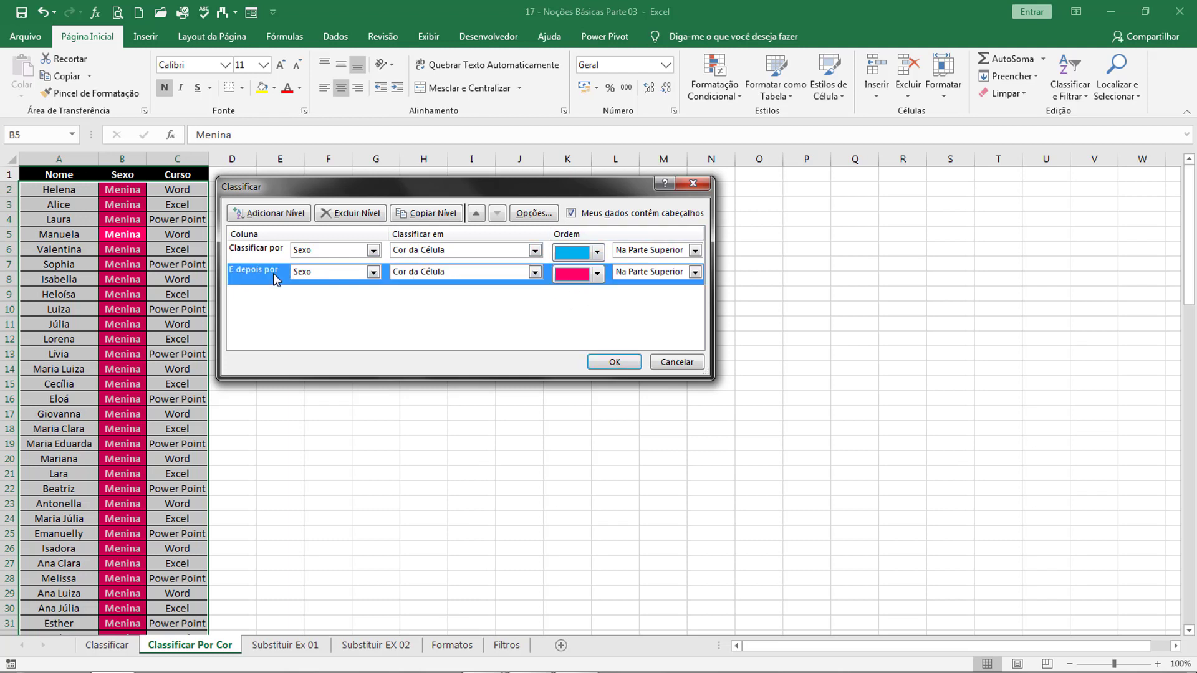
click(476, 214)
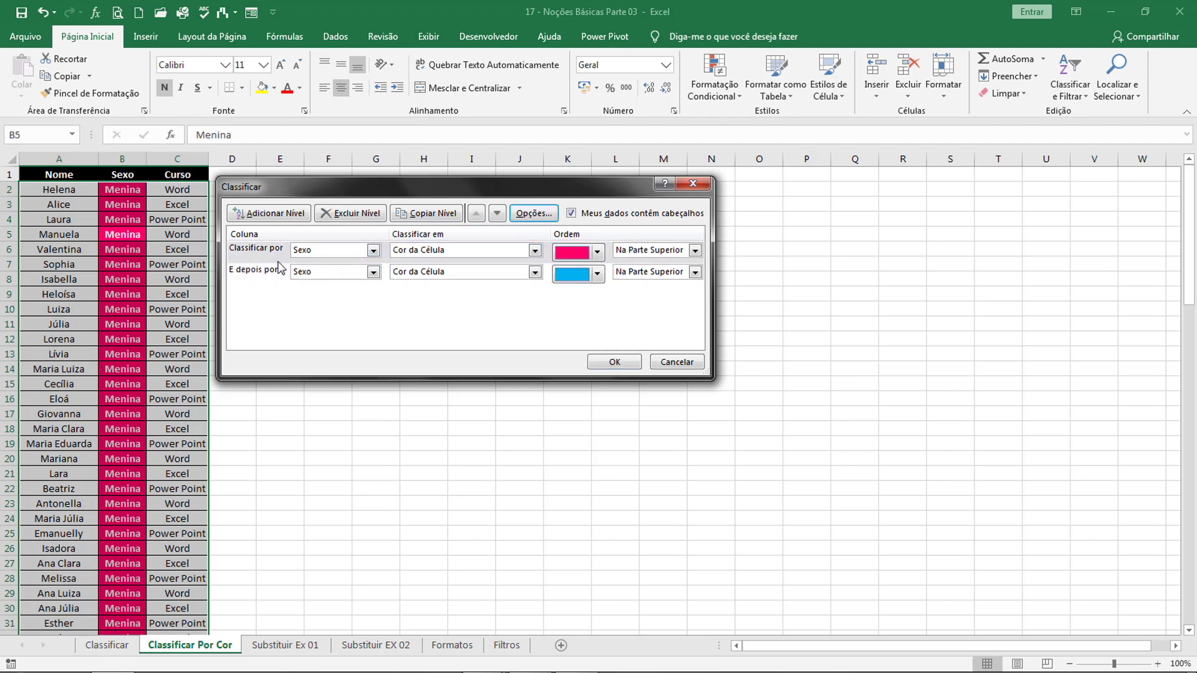
click(259, 256)
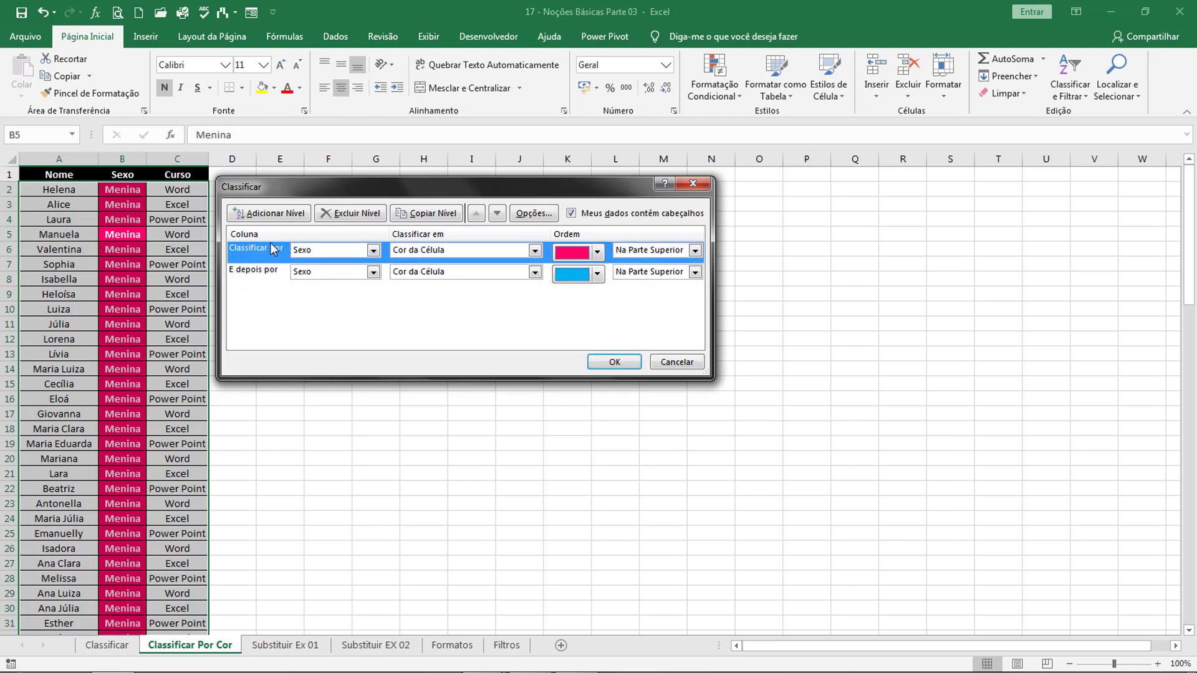
click(497, 214)
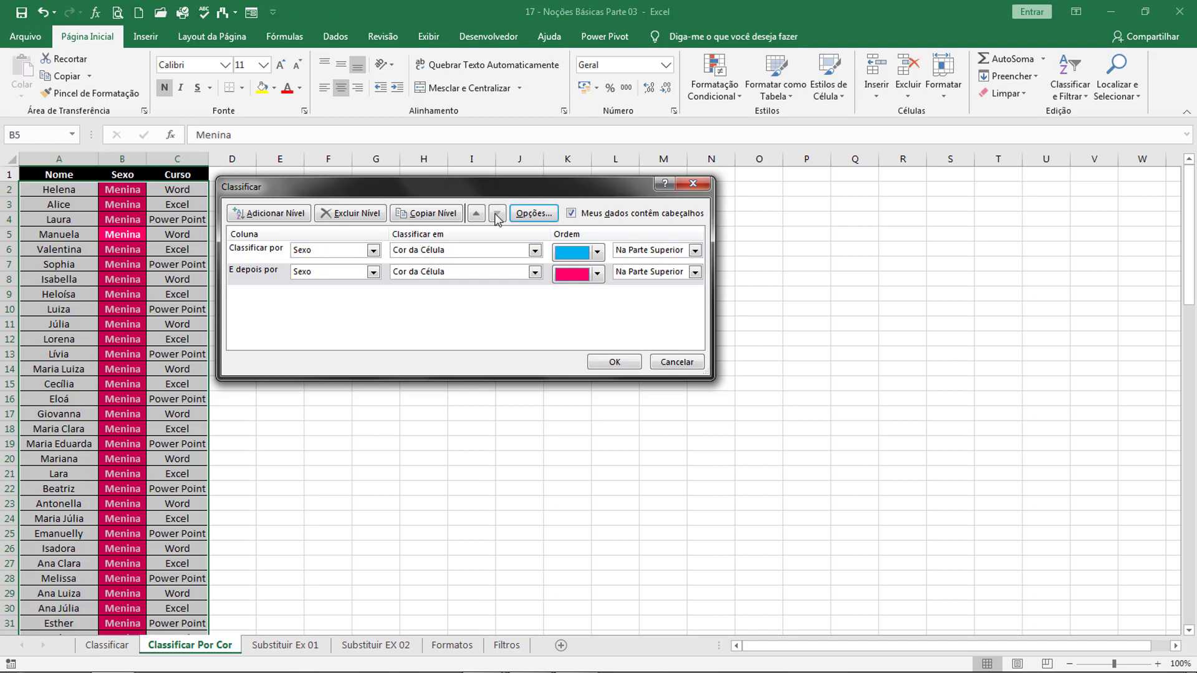
Apply the two-level color sort and check the blue and pink order down the Sexo column.
click(614, 362)
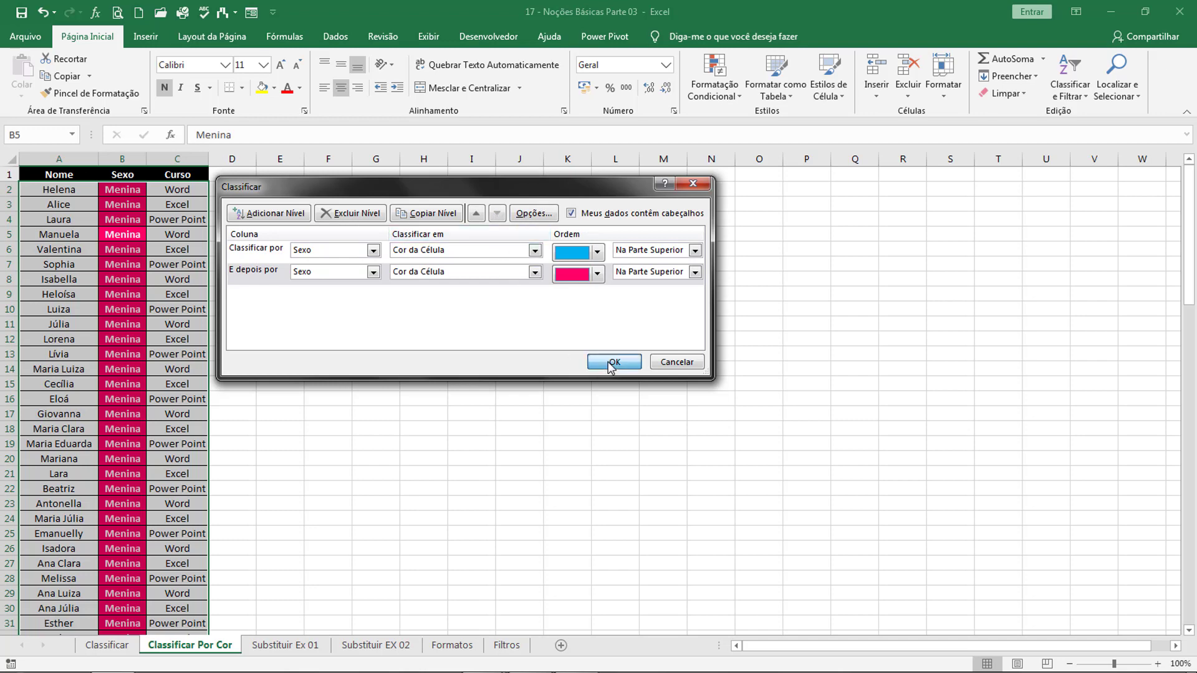
scroll(123, 246, down, 15)
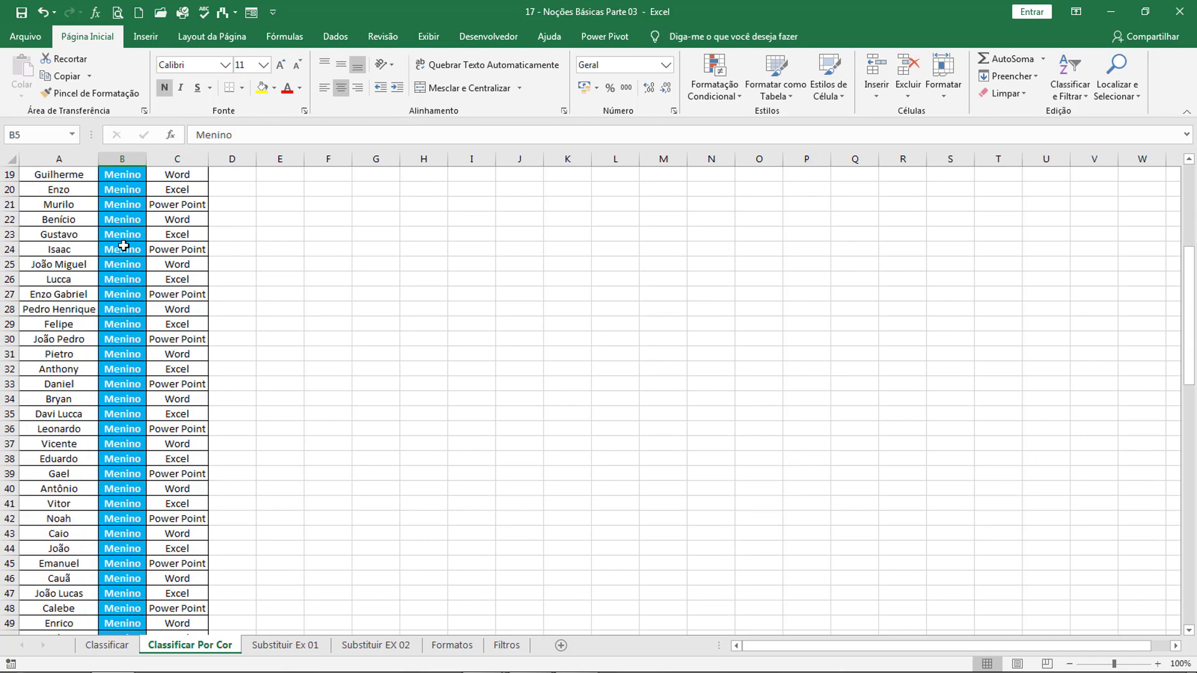
click(122, 339)
scroll(119, 370, down, 15)
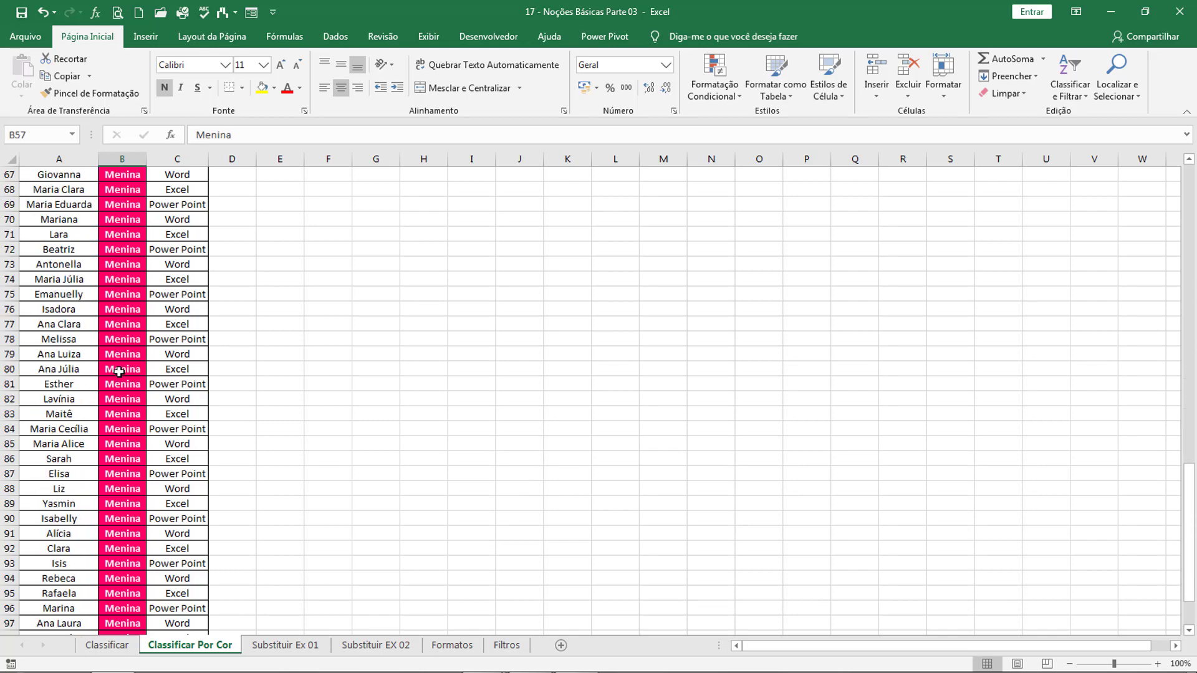
scroll(119, 370, up, 20)
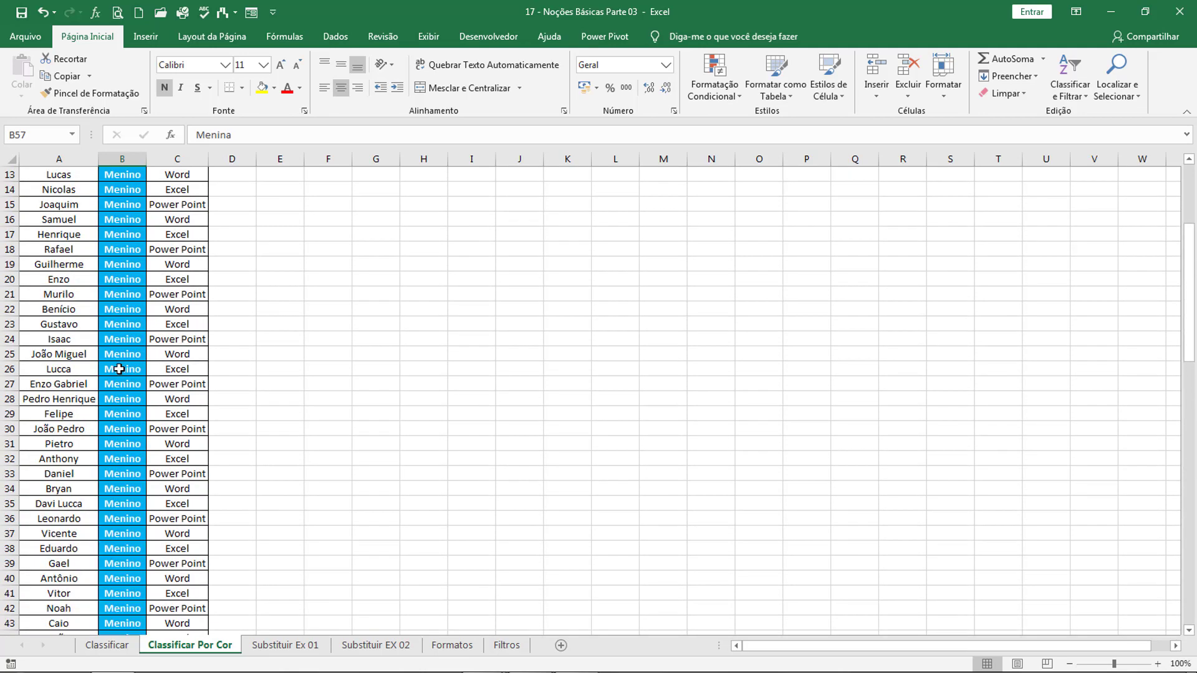
click(305, 309)
click(304, 294)
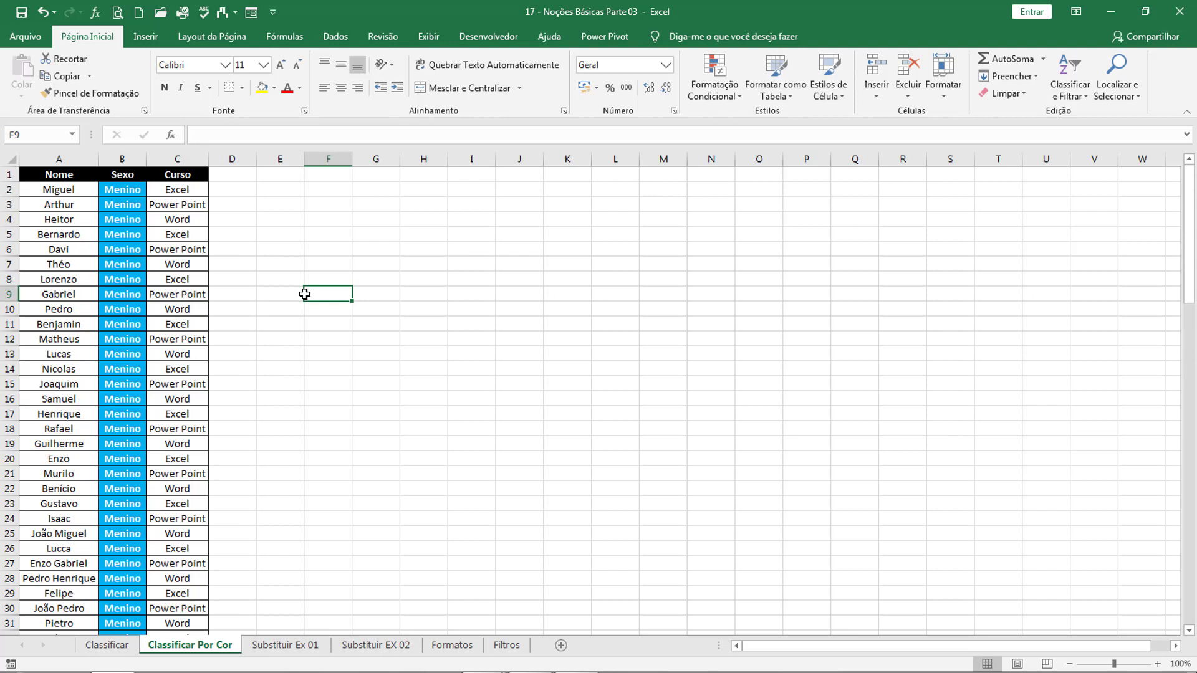
click(123, 294)
click(122, 339)
click(123, 369)
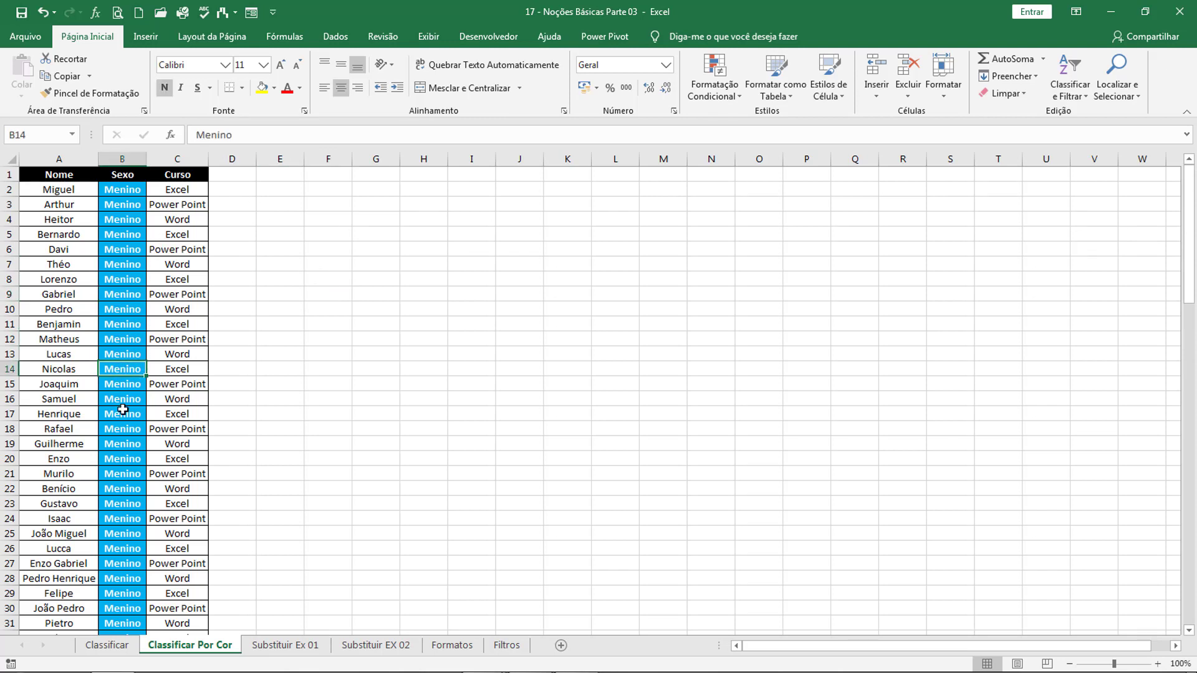
click(123, 409)
click(128, 443)
click(230, 336)
click(275, 319)
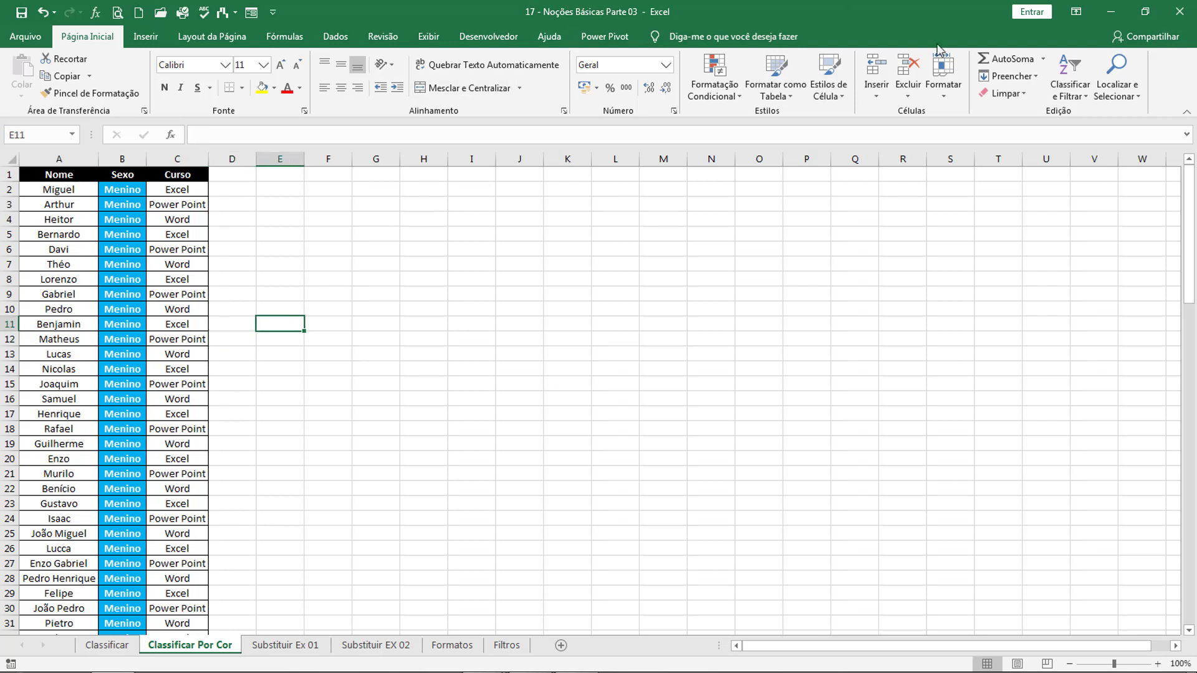
click(1057, 94)
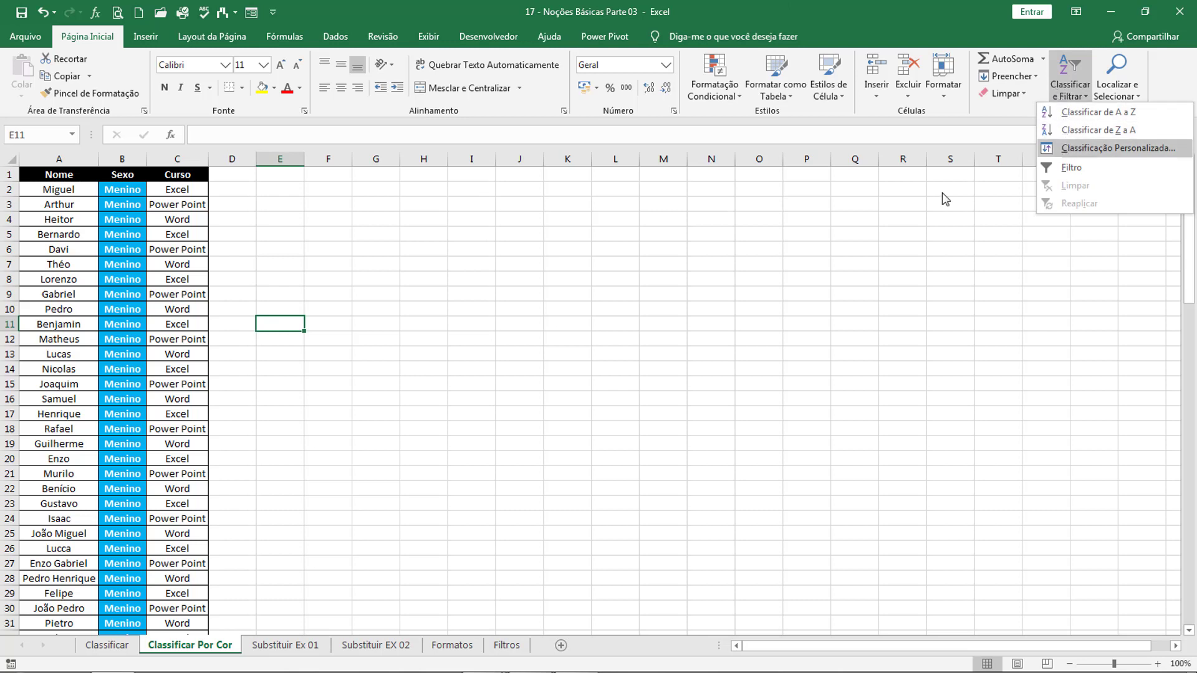
click(287, 324)
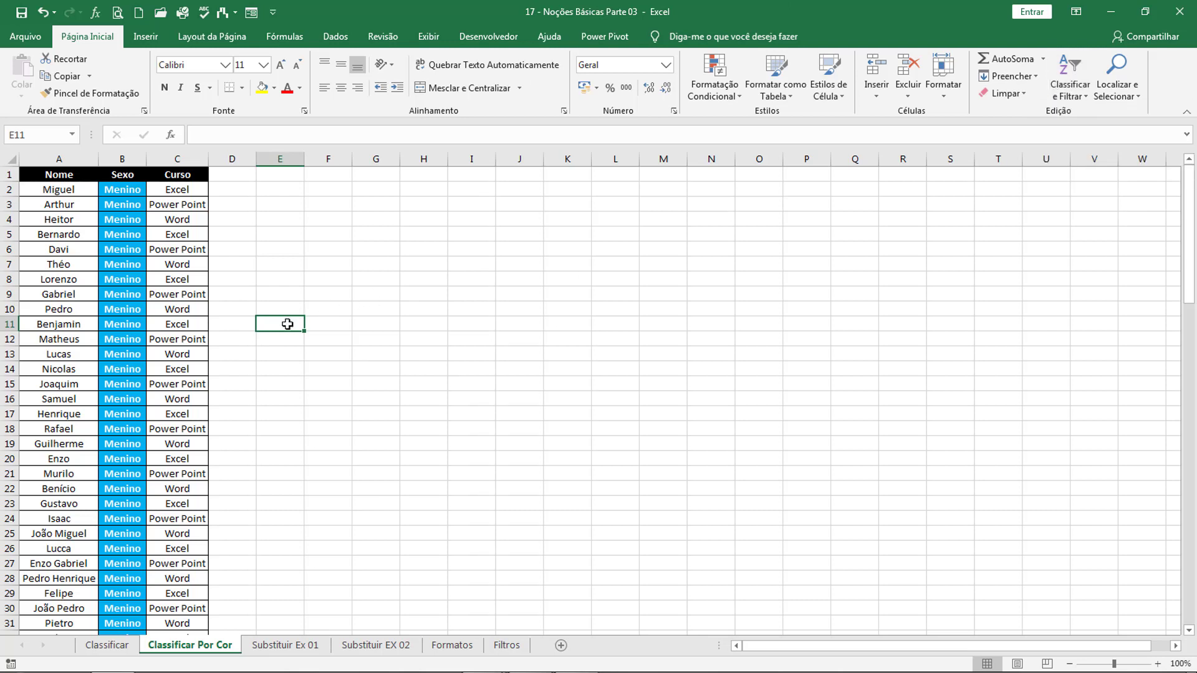
click(294, 309)
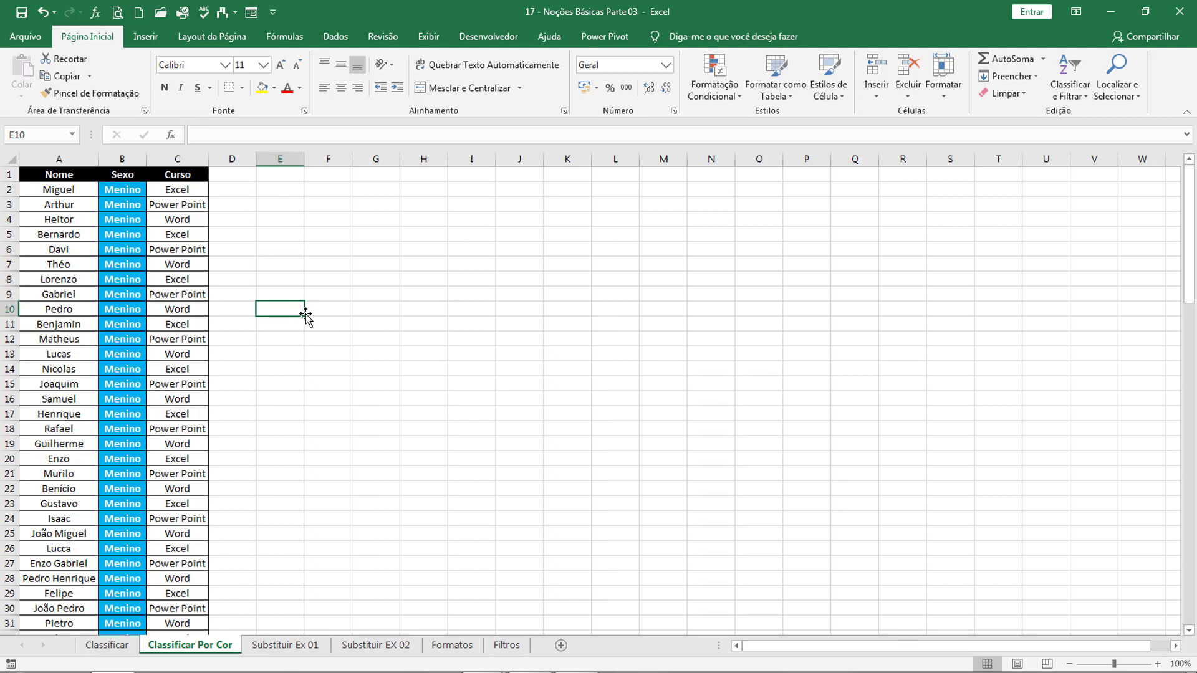
Open the Substituir Ex 01 sheet and look through its Nome list.
click(280, 645)
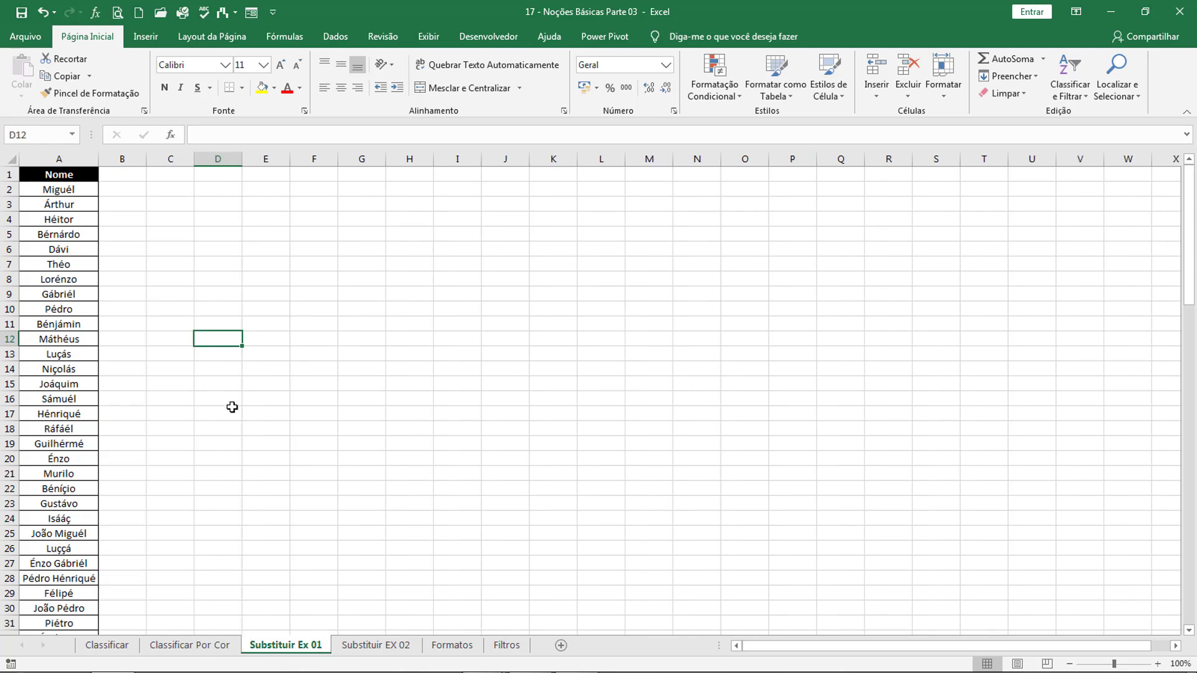
click(232, 407)
click(215, 398)
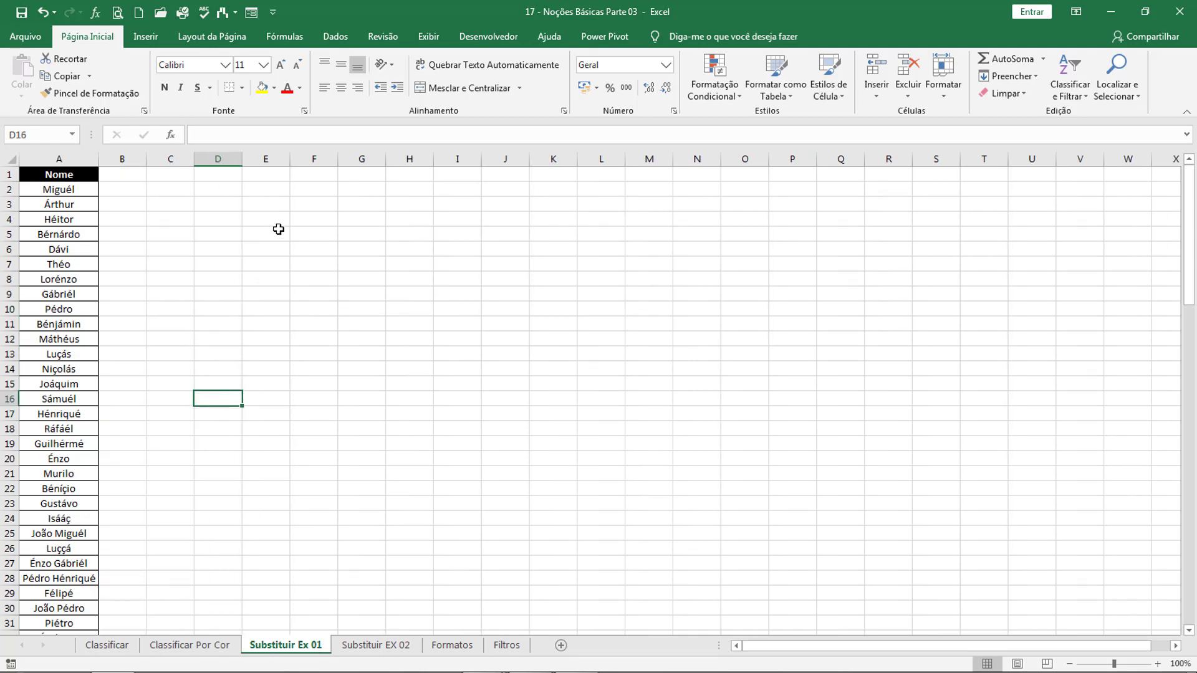
click(77, 237)
click(69, 278)
click(72, 353)
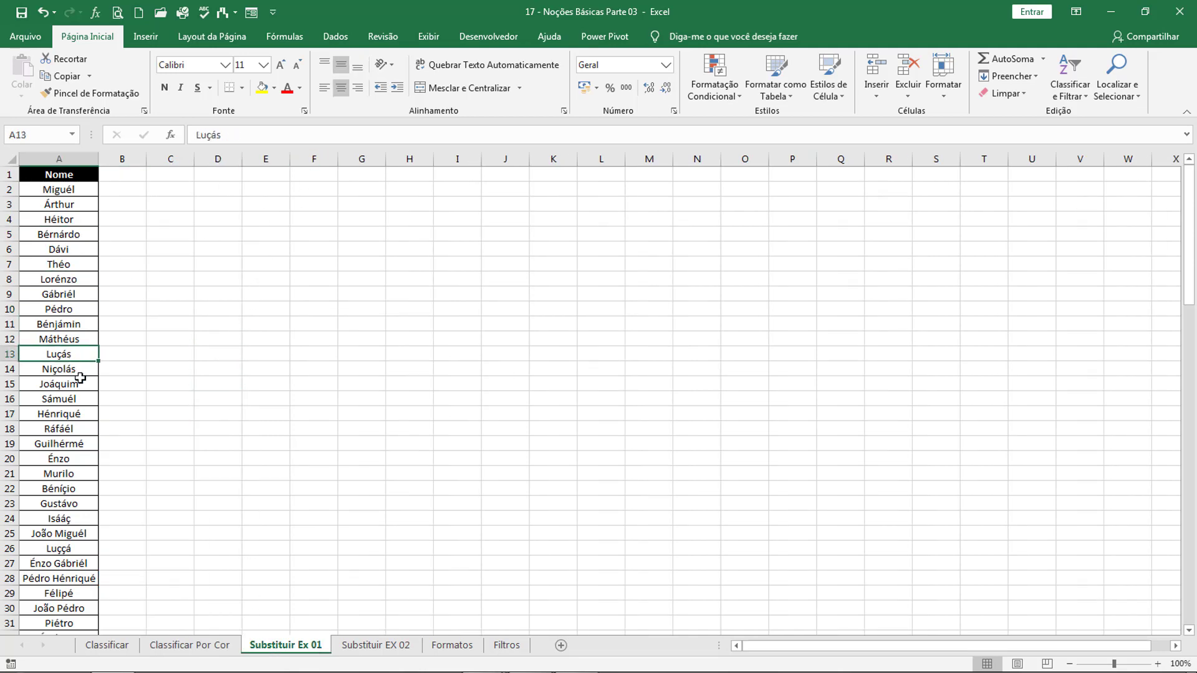
scroll(63, 452, down, 5)
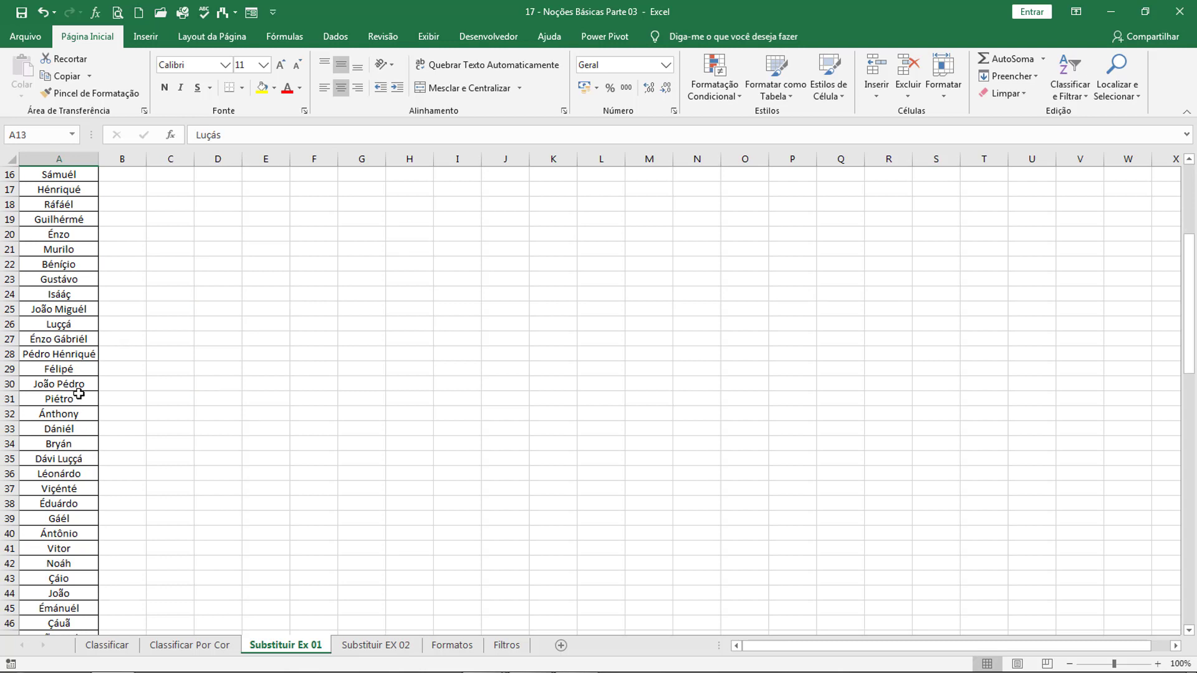
scroll(80, 391, up, 5)
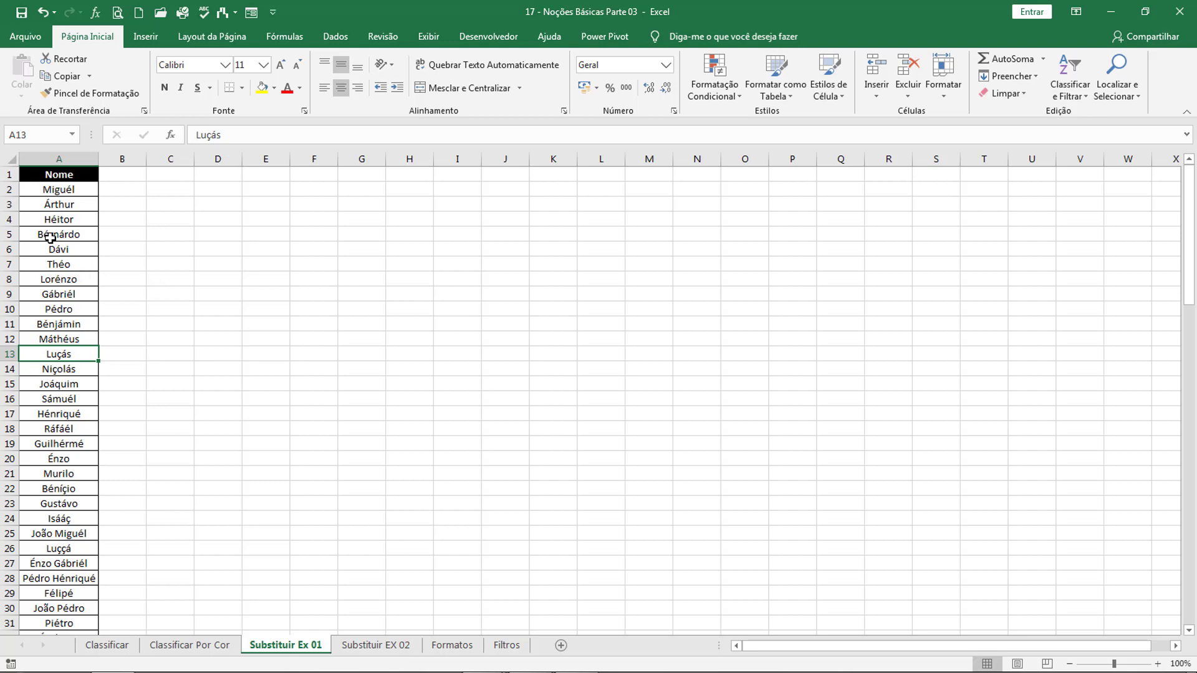
Examine the misplaced accents and cedillas in the names of the Nome column.
drag(58, 190, 75, 578)
click(125, 521)
click(77, 523)
click(77, 471)
click(68, 412)
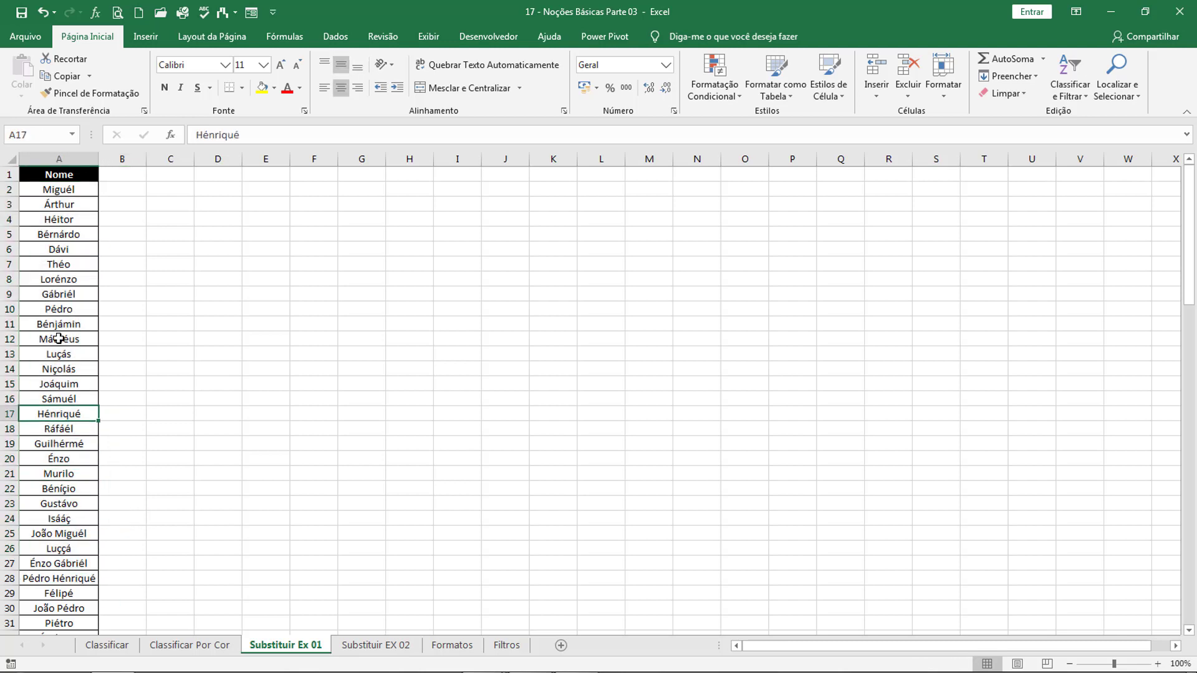
click(59, 340)
click(66, 279)
click(79, 223)
click(60, 337)
drag(62, 386, 62, 397)
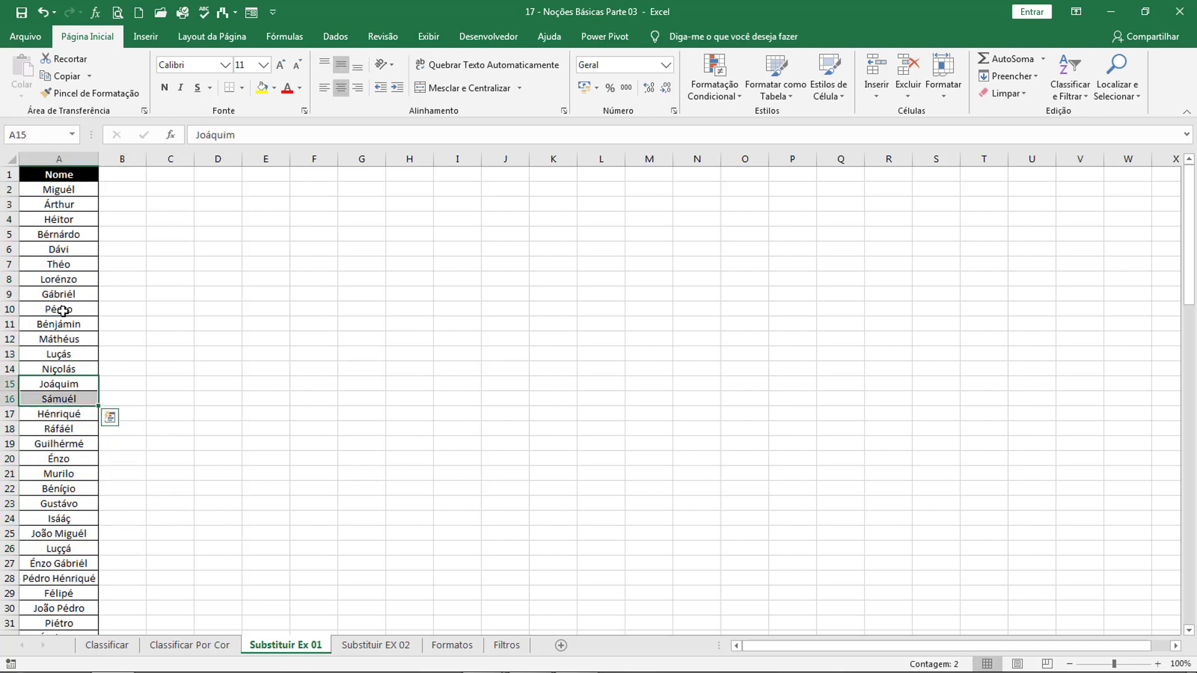
click(65, 275)
click(61, 398)
click(68, 292)
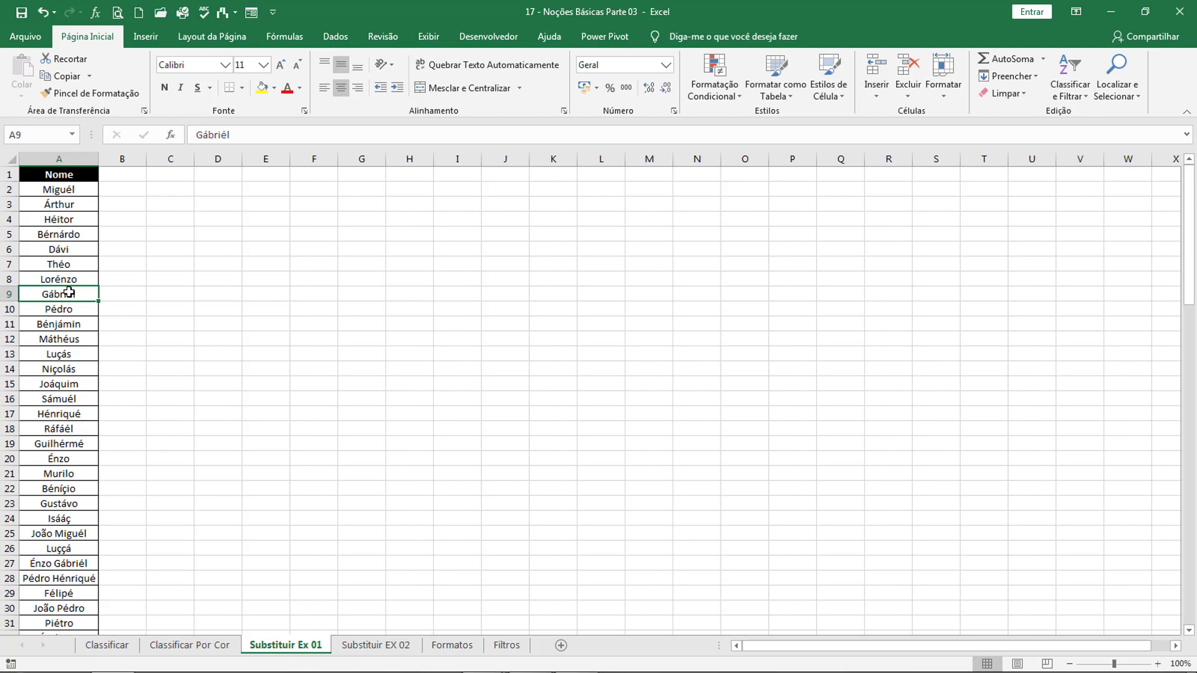
click(80, 236)
click(75, 322)
click(82, 294)
click(215, 279)
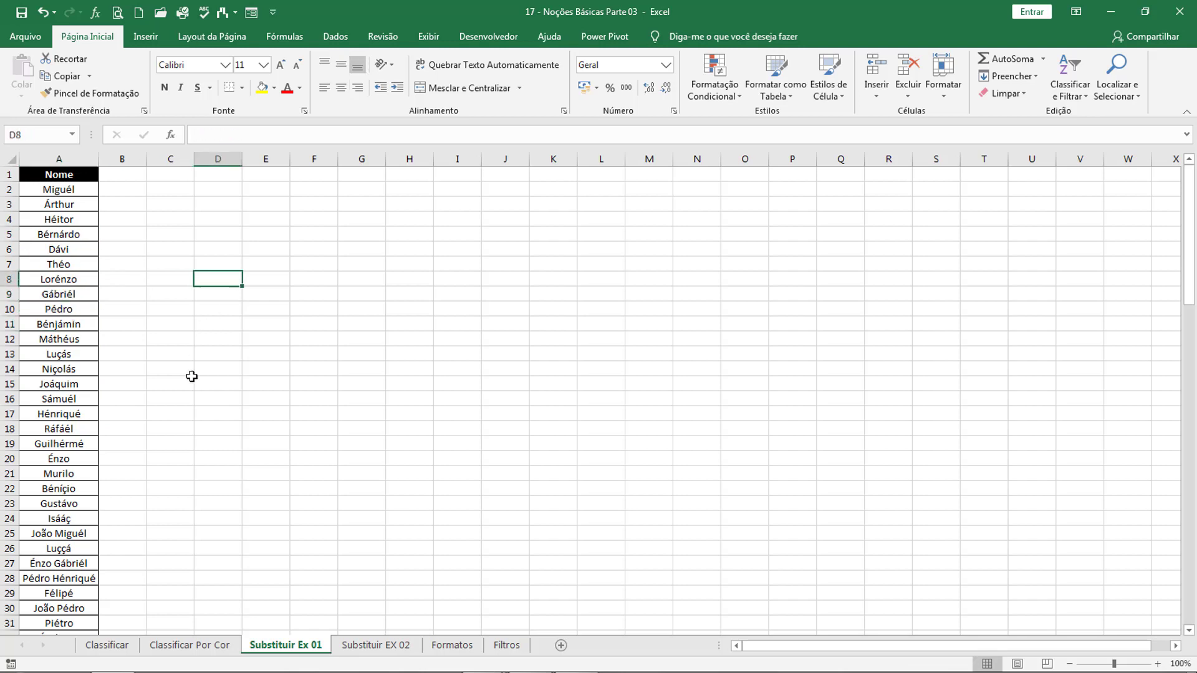
click(64, 232)
click(69, 353)
click(90, 312)
click(259, 280)
click(219, 399)
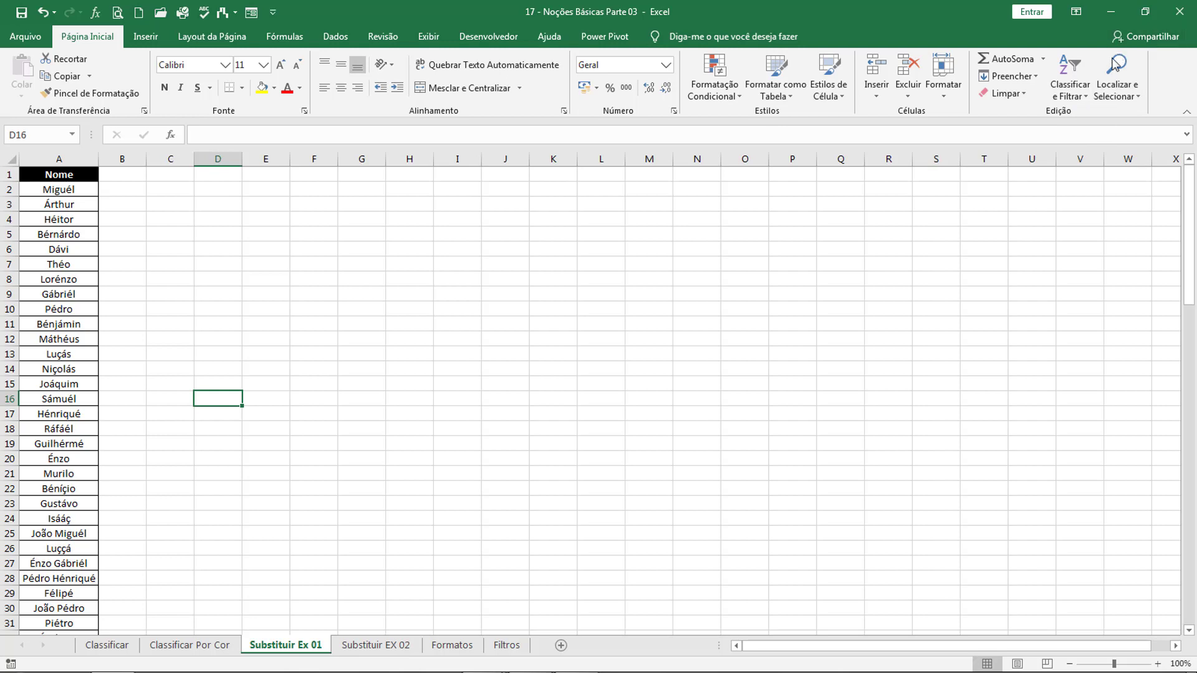
Replace every ç with c throughout the Substituir Ex 01 sheet.
click(1118, 96)
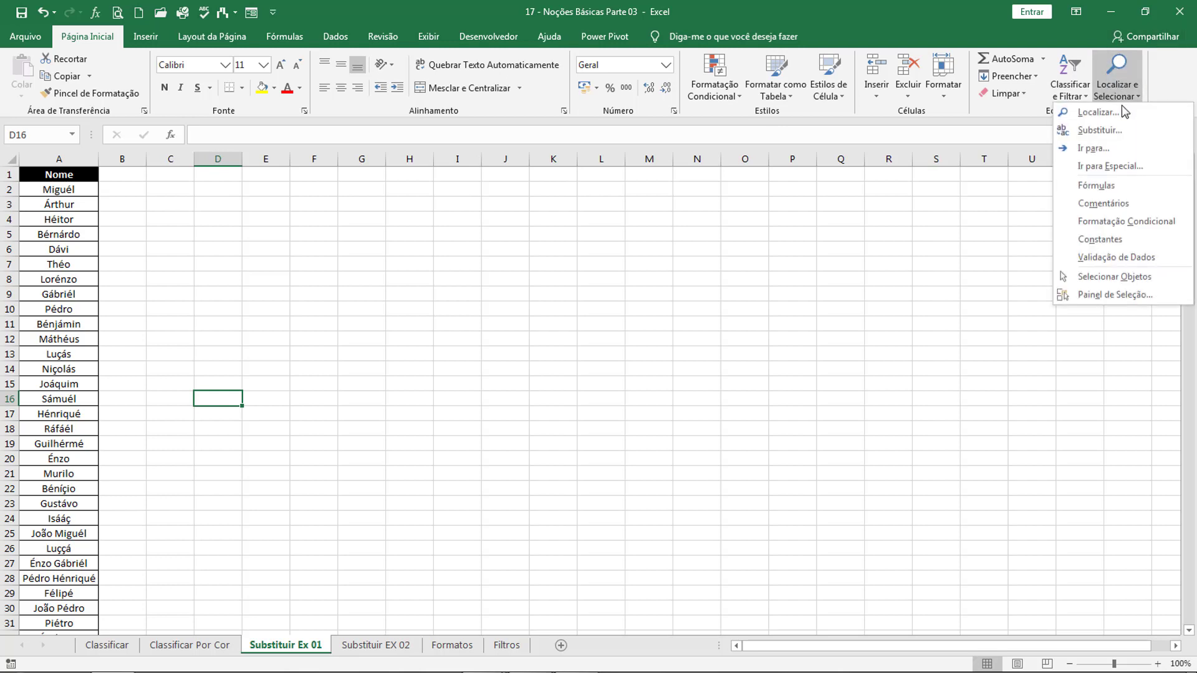
click(1119, 130)
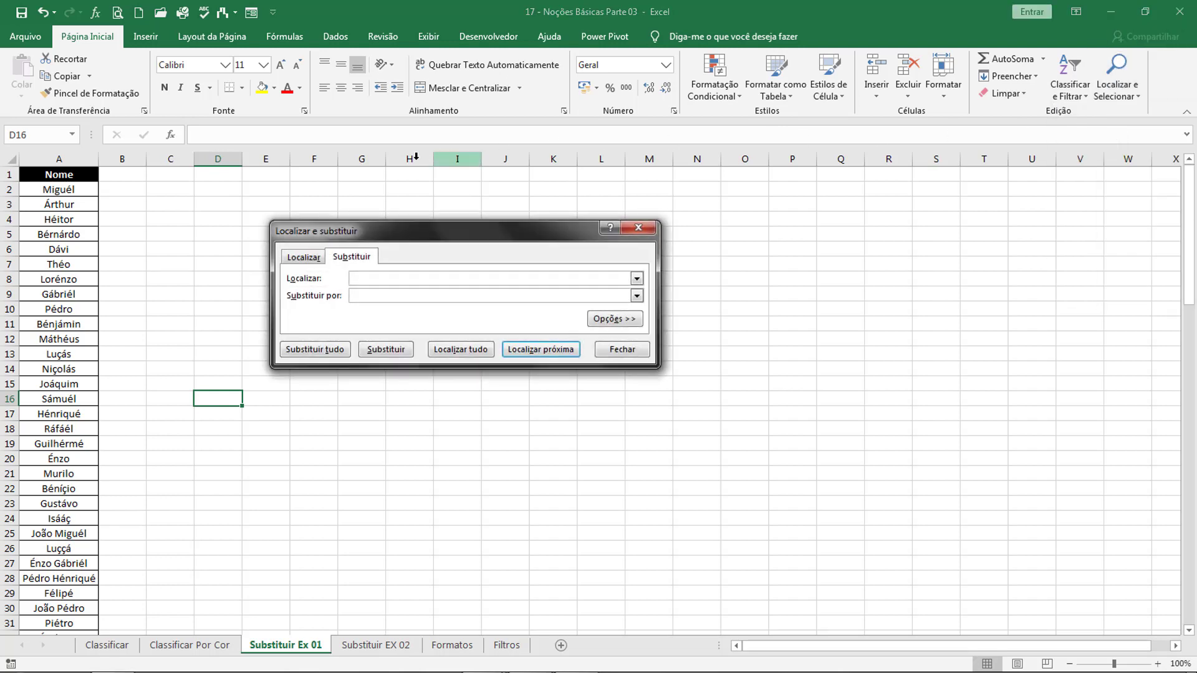
drag(344, 232, 258, 203)
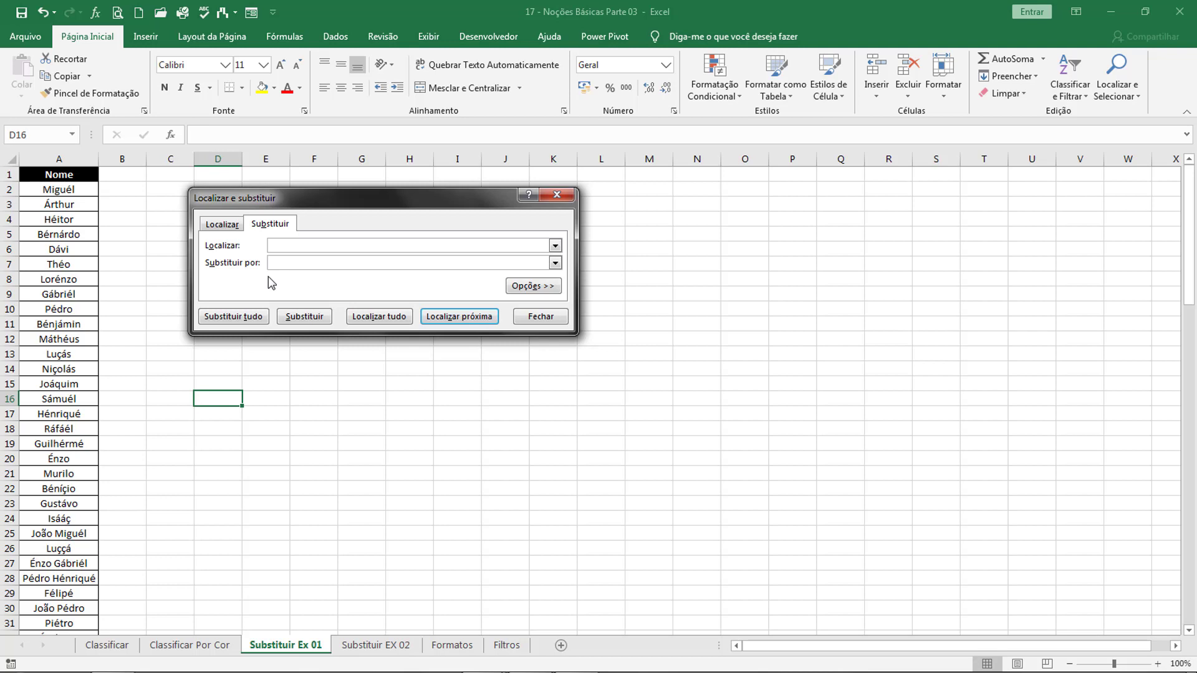
click(313, 261)
click(274, 247)
double_click(268, 245)
drag(267, 200, 193, 219)
click(213, 286)
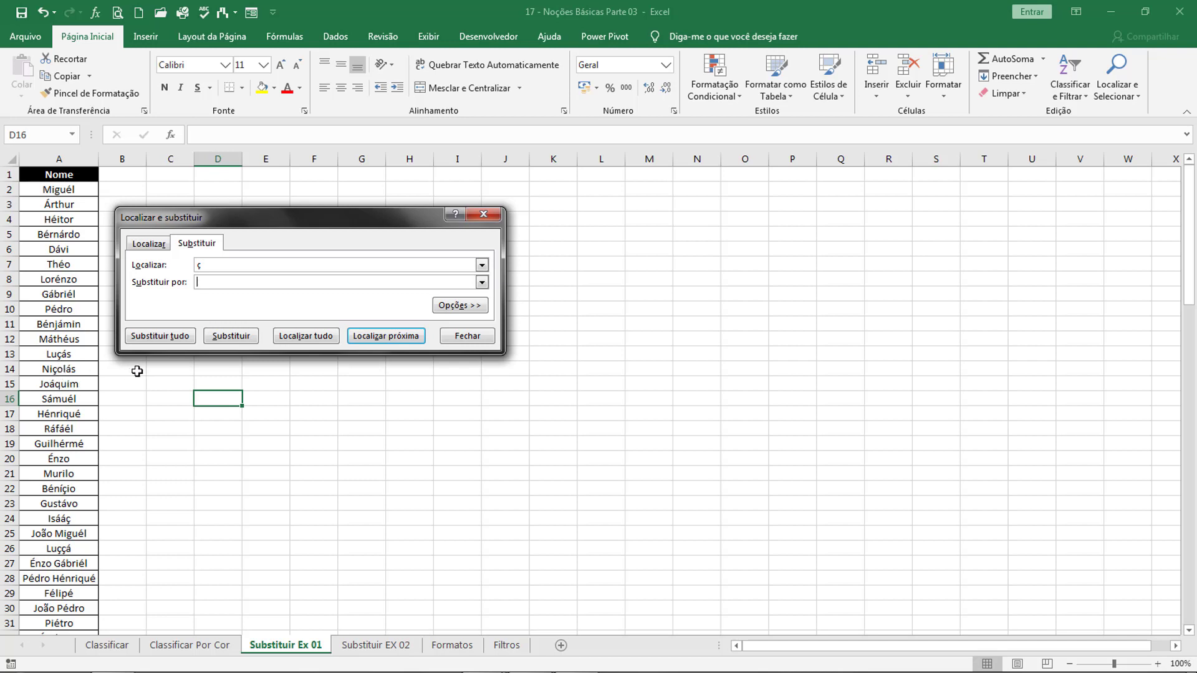
text(c)
click(159, 340)
drag(590, 317, 598, 212)
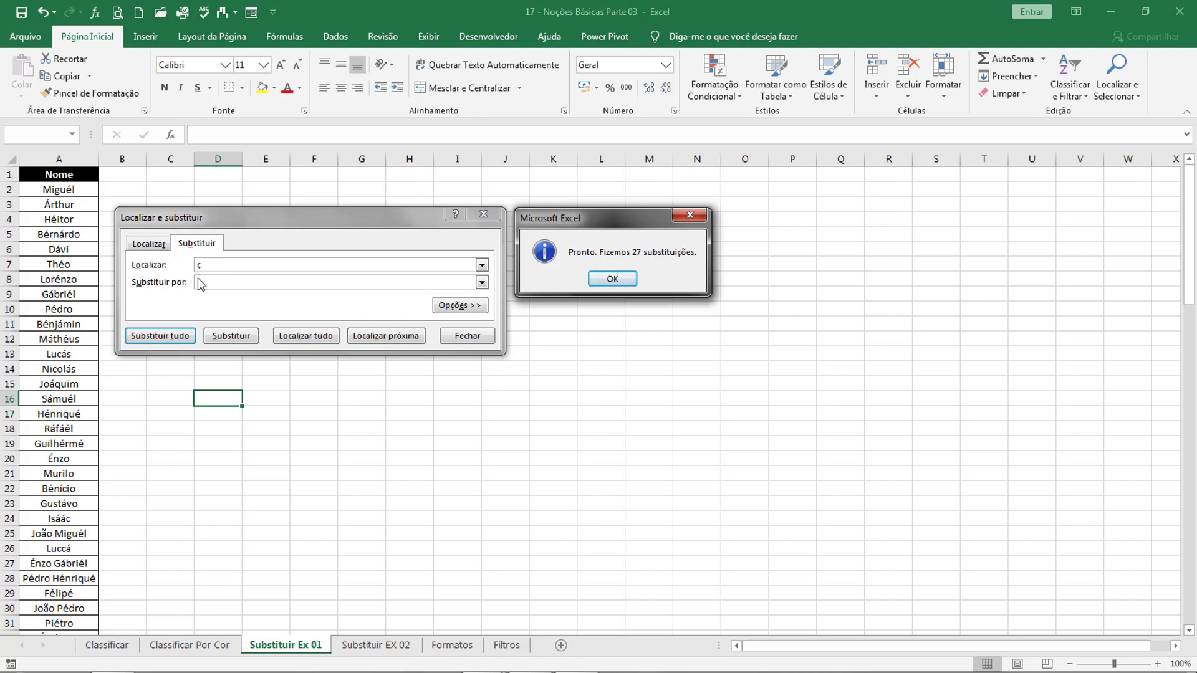
text(c)
click(617, 279)
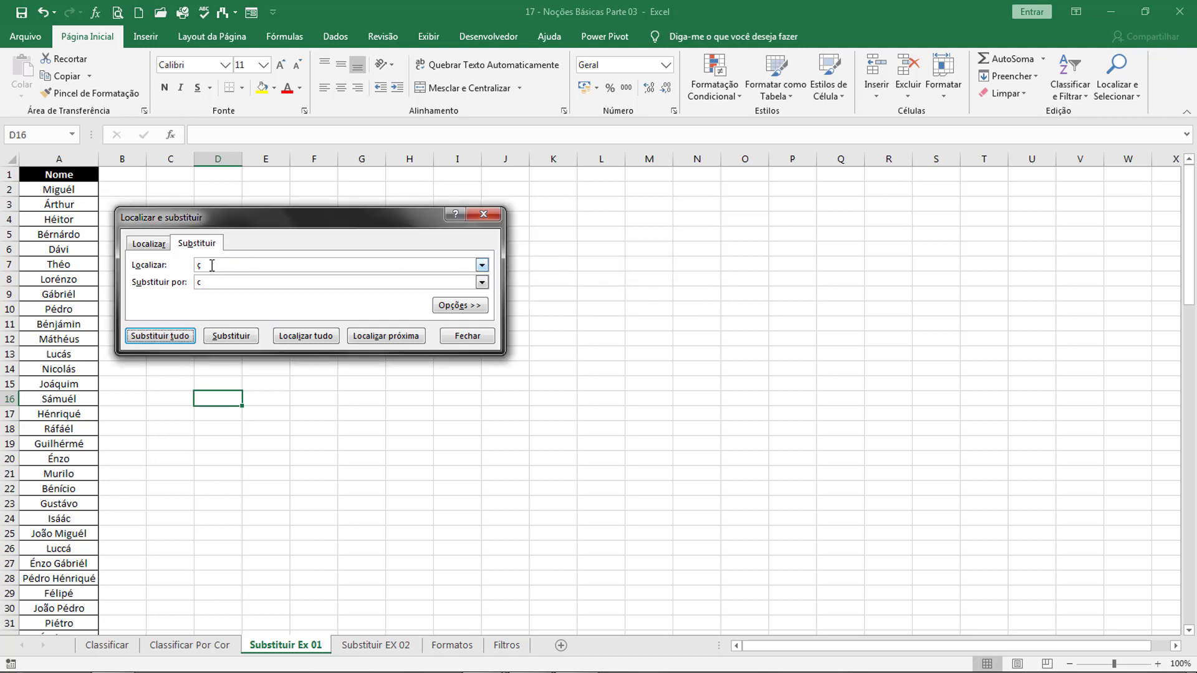
Replace every á with a throughout the Substituir Ex 01 sheet.
drag(214, 265, 162, 286)
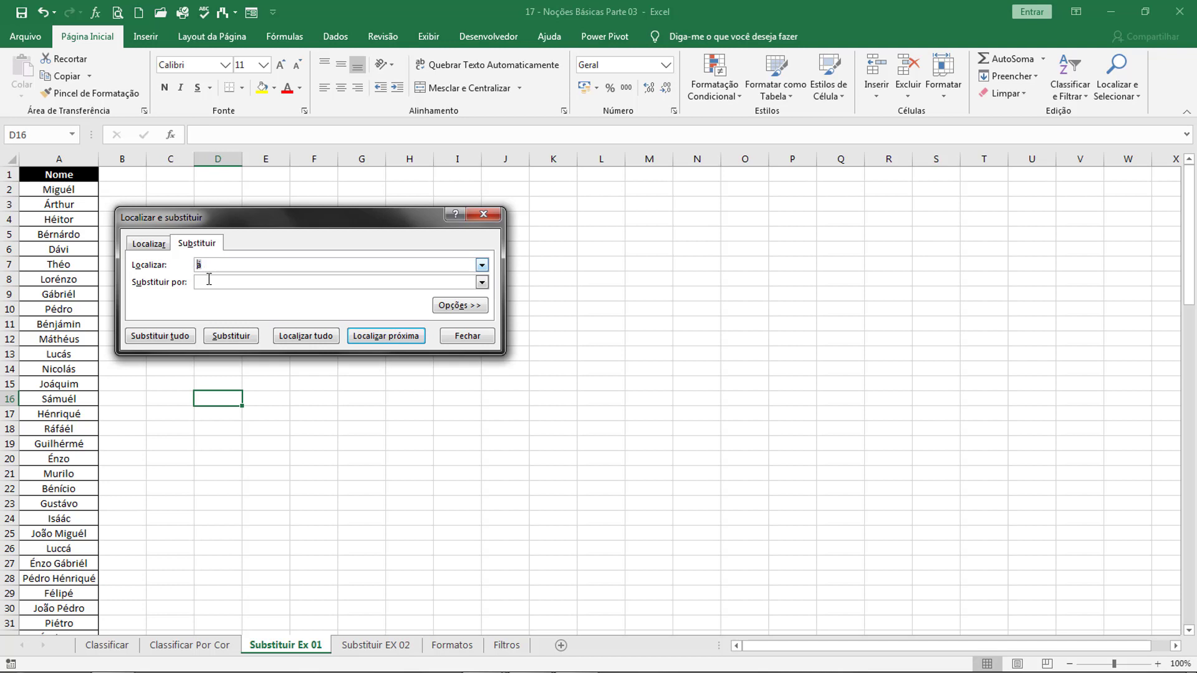
click(212, 283)
text(a)
click(169, 337)
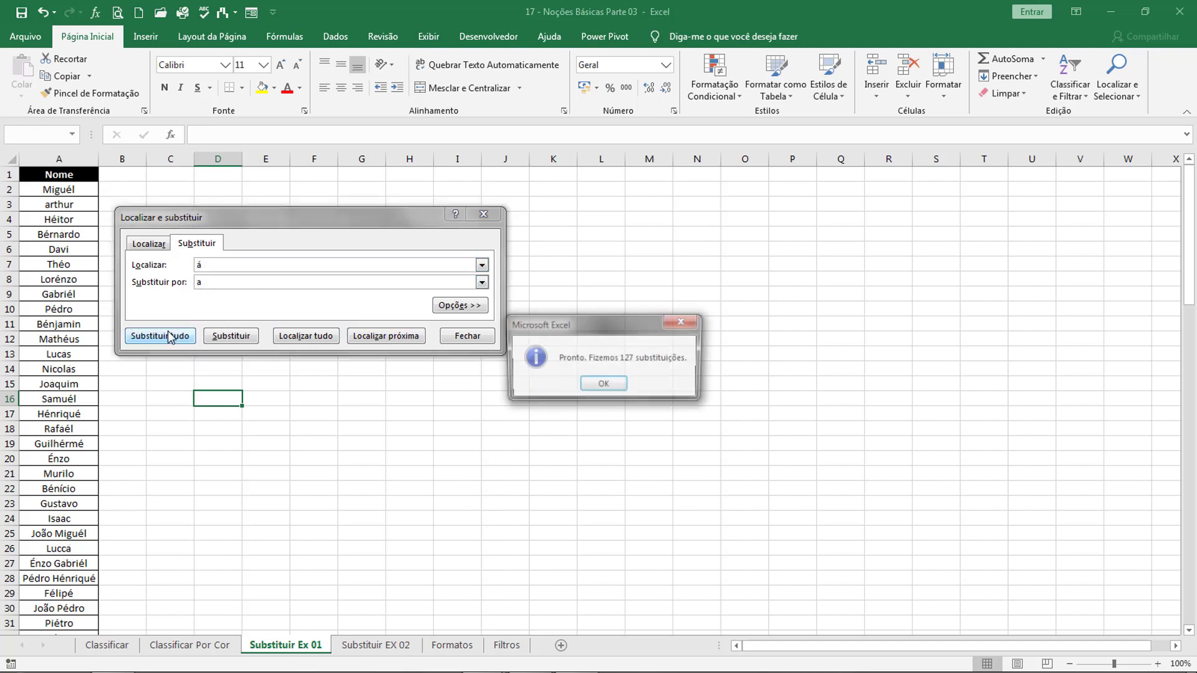
drag(591, 334, 595, 258)
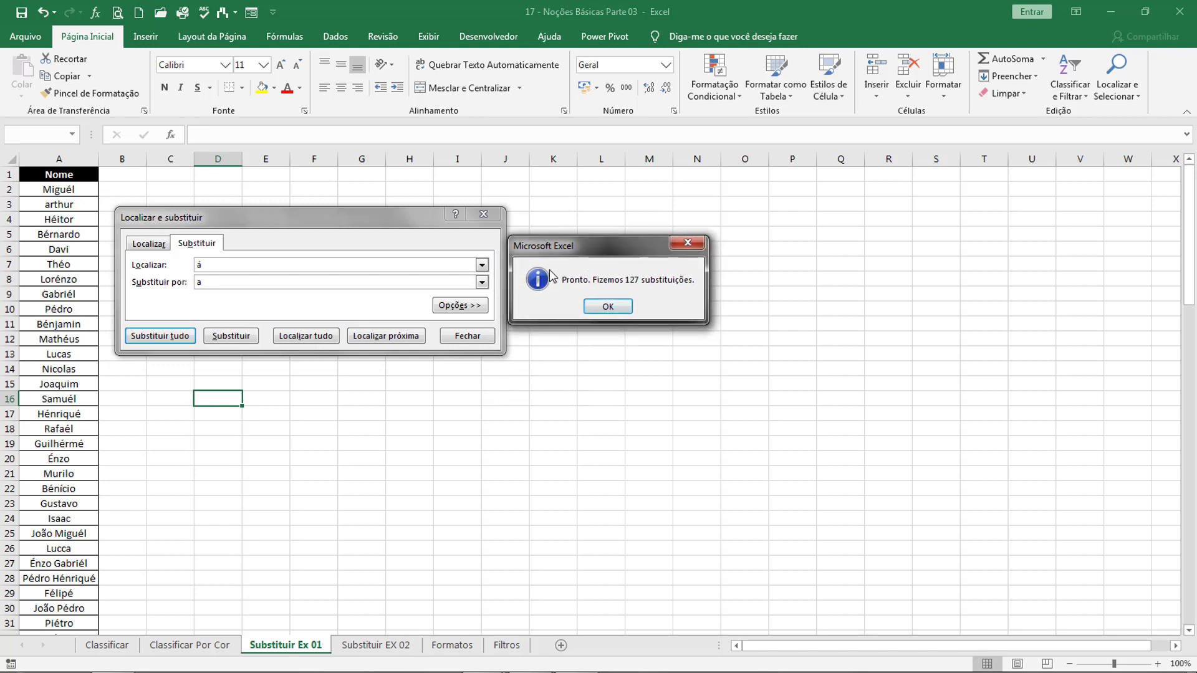
click(608, 306)
Replace every é with e throughout the Substituir Ex 01 sheet.
drag(248, 264, 188, 284)
key(BackSpace)
key(BackSpace)
click(201, 266)
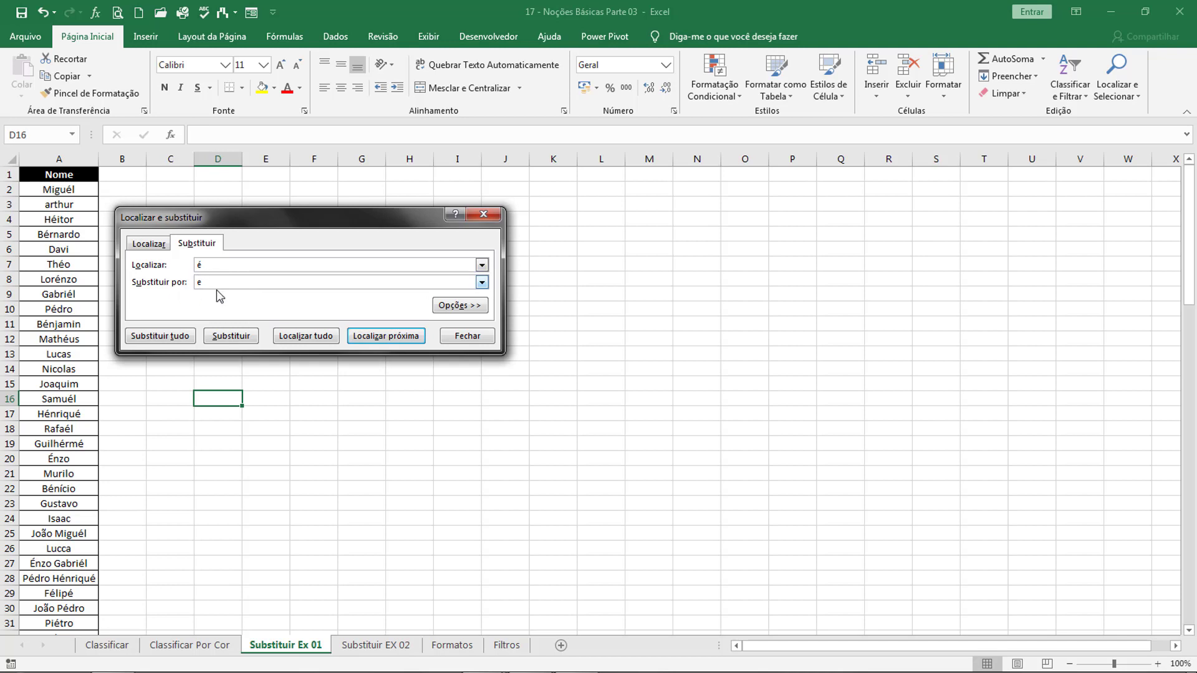
click(161, 335)
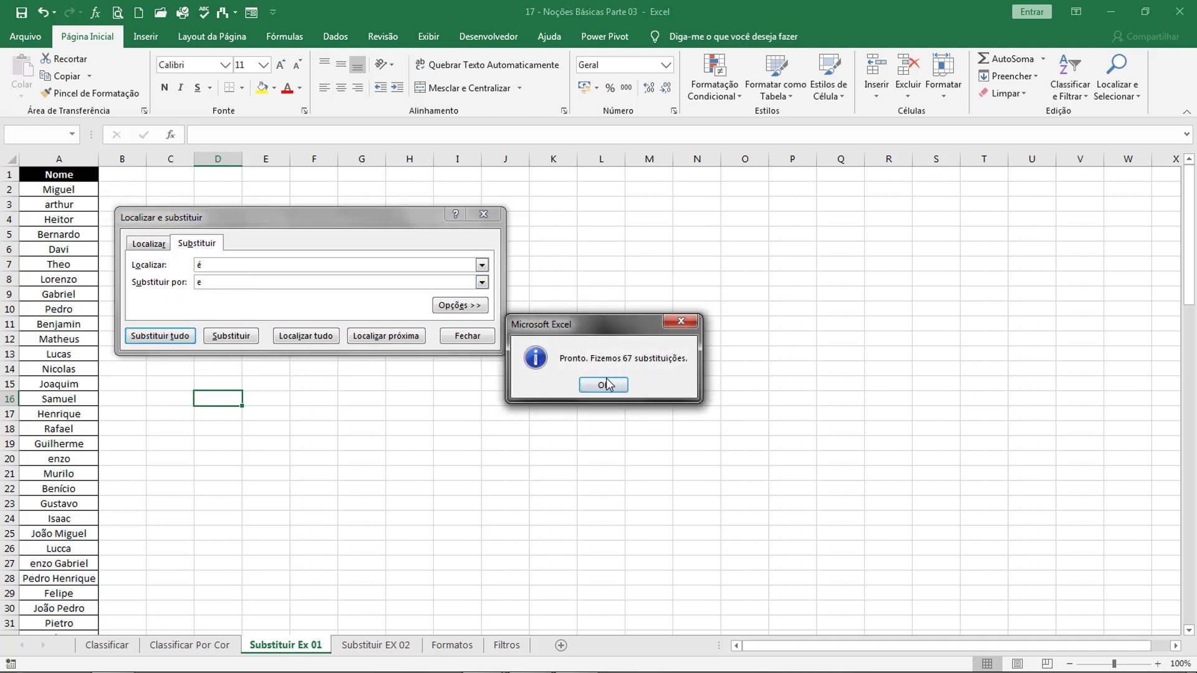
click(603, 385)
Replace every ã with a throughout the Substituir Ex 01 sheet and leave the Replace dialog.
click(265, 265)
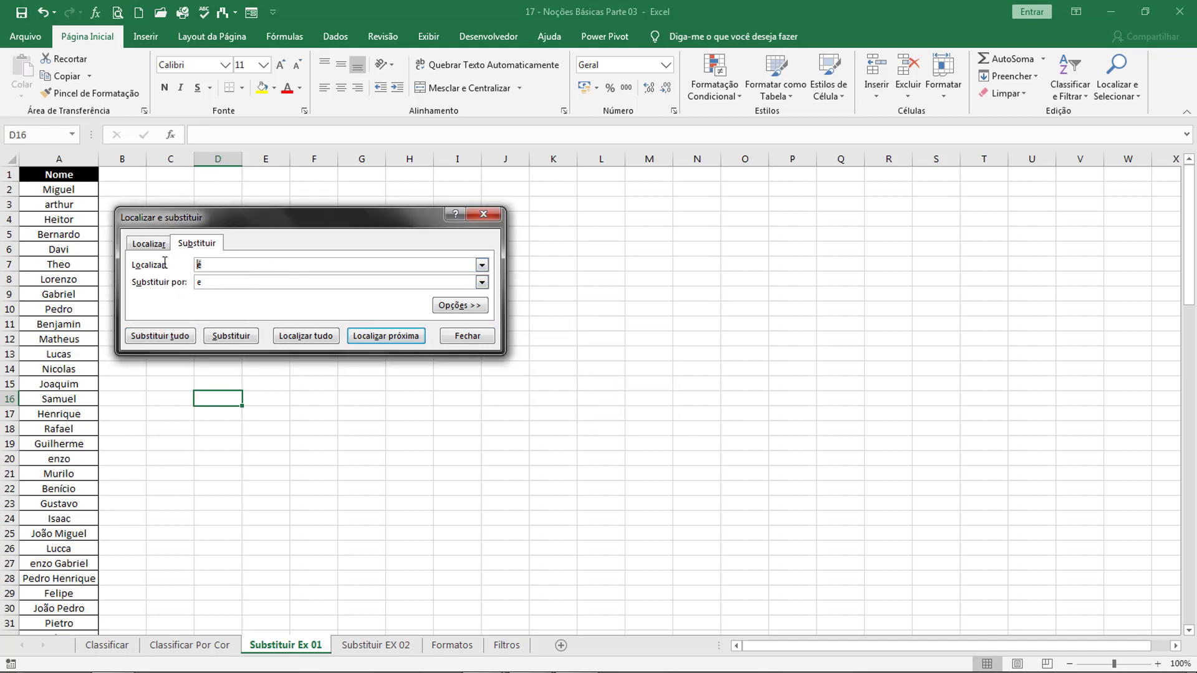
key(BackSpace)
click(218, 283)
key(BackSpace)
click(206, 266)
click(181, 336)
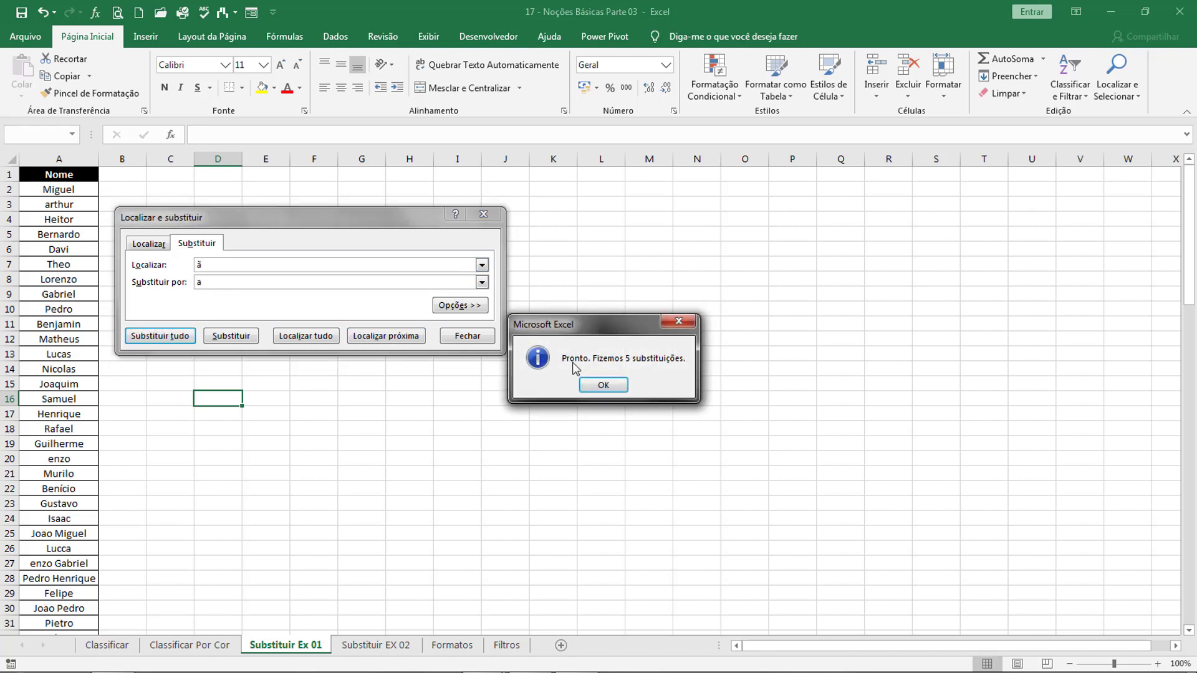
click(605, 385)
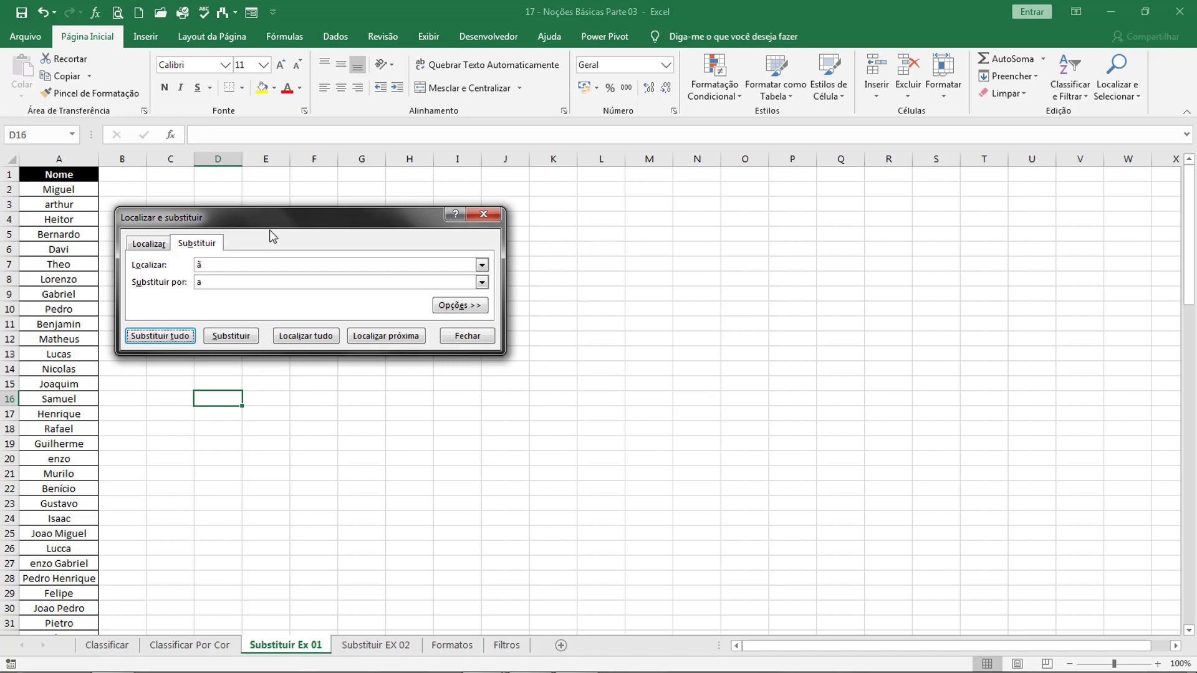
click(222, 282)
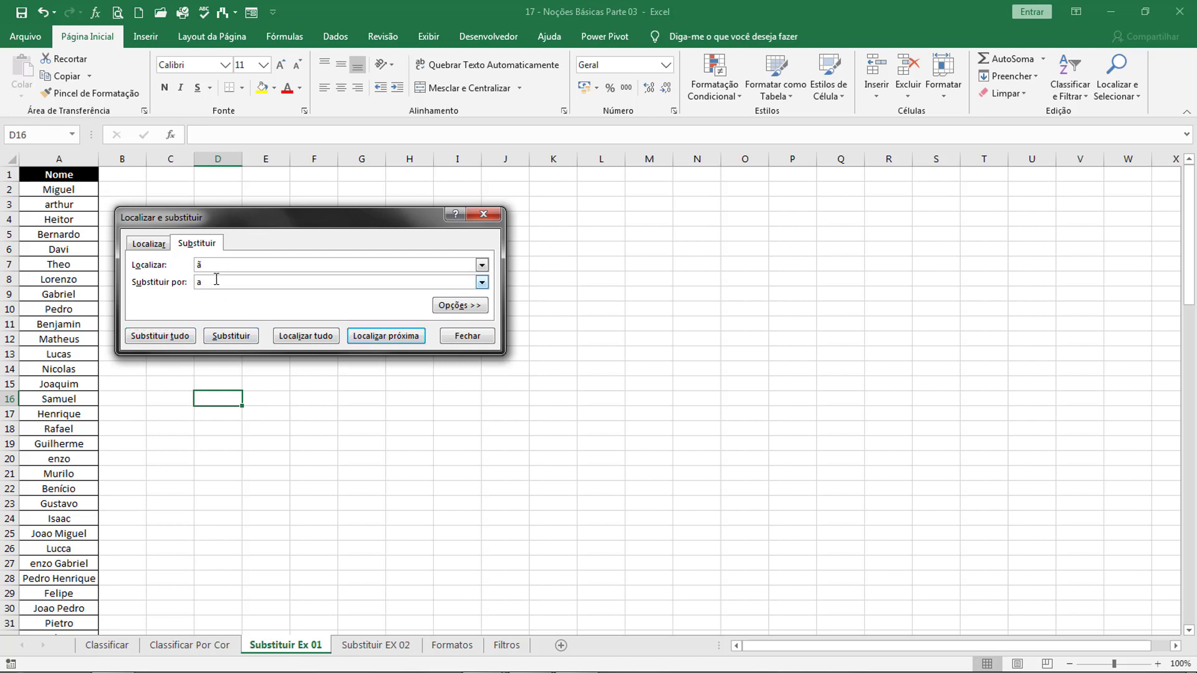
click(485, 215)
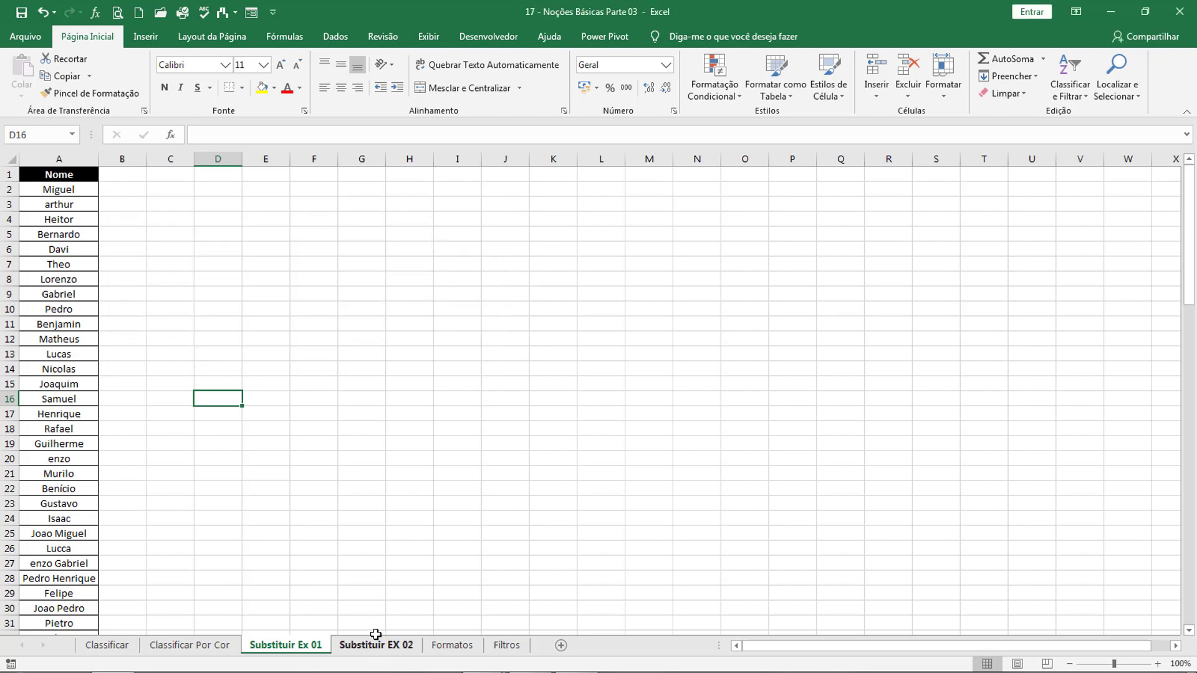
Open the Substituir EX 02 sheet and examine its Nome and CPF columns, including how the CPF numbers are punctuated.
click(376, 645)
click(248, 325)
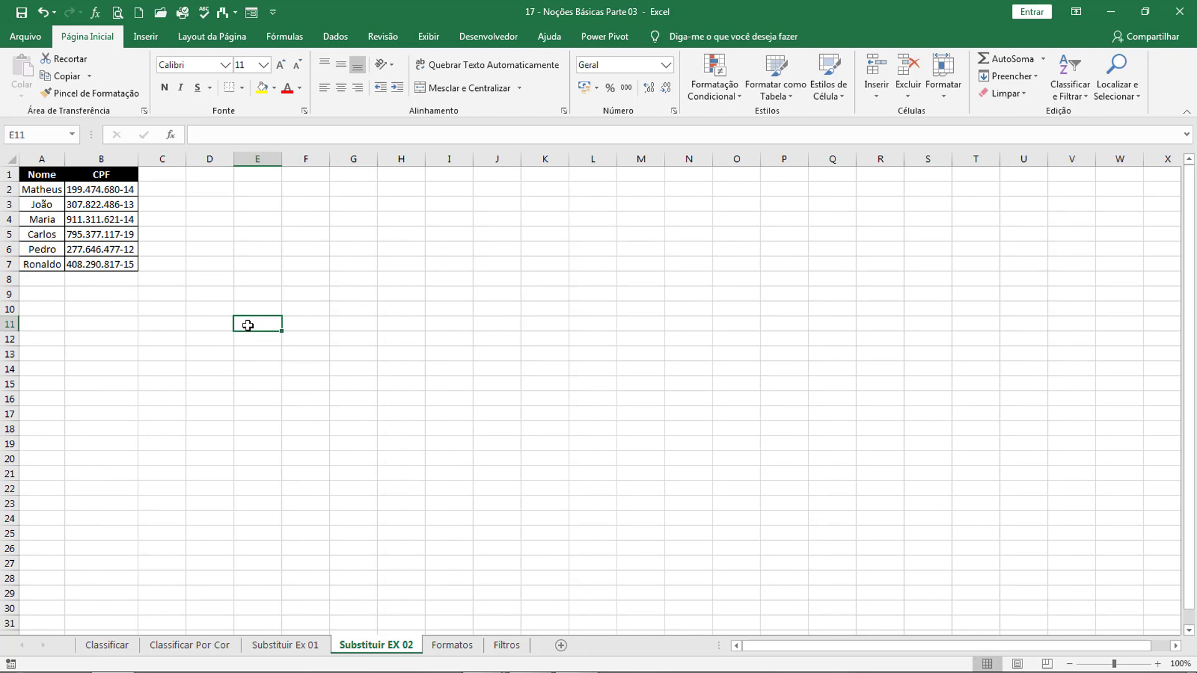
click(285, 646)
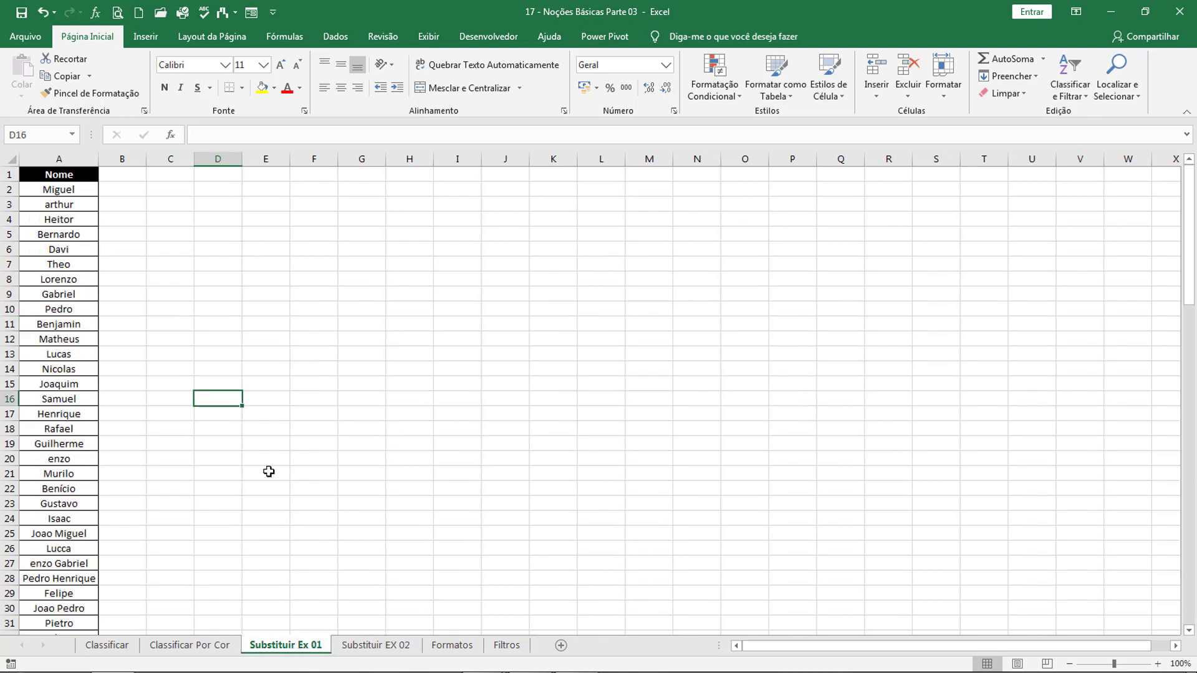
click(209, 246)
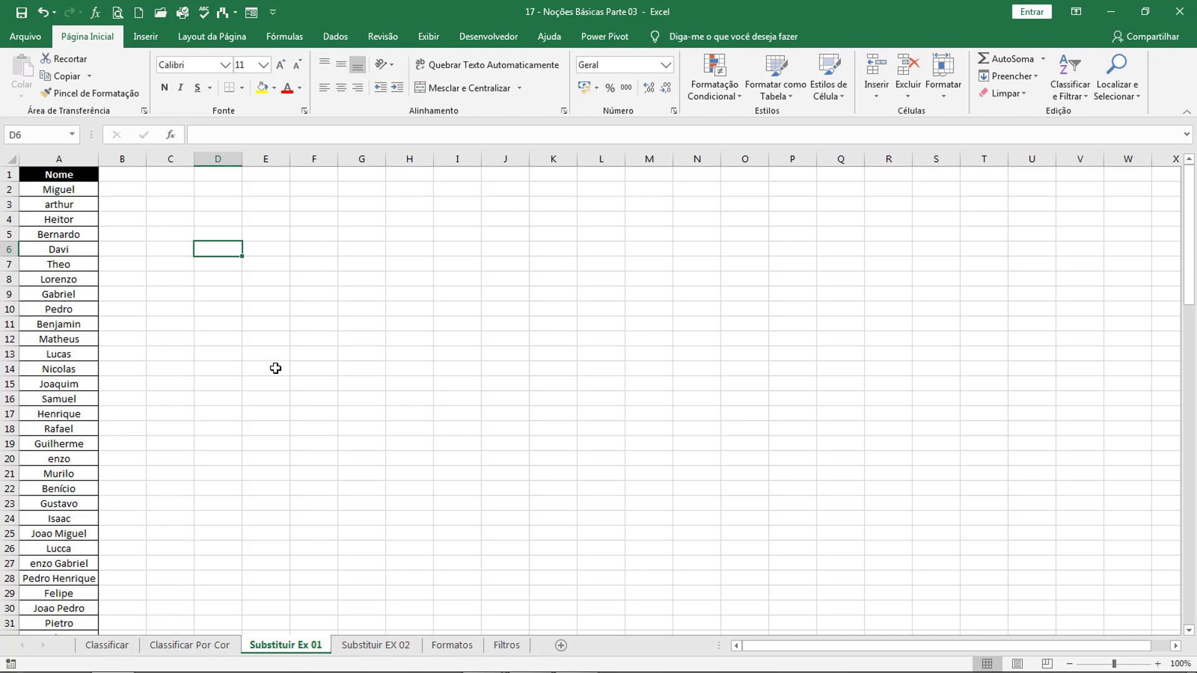
click(369, 645)
click(227, 298)
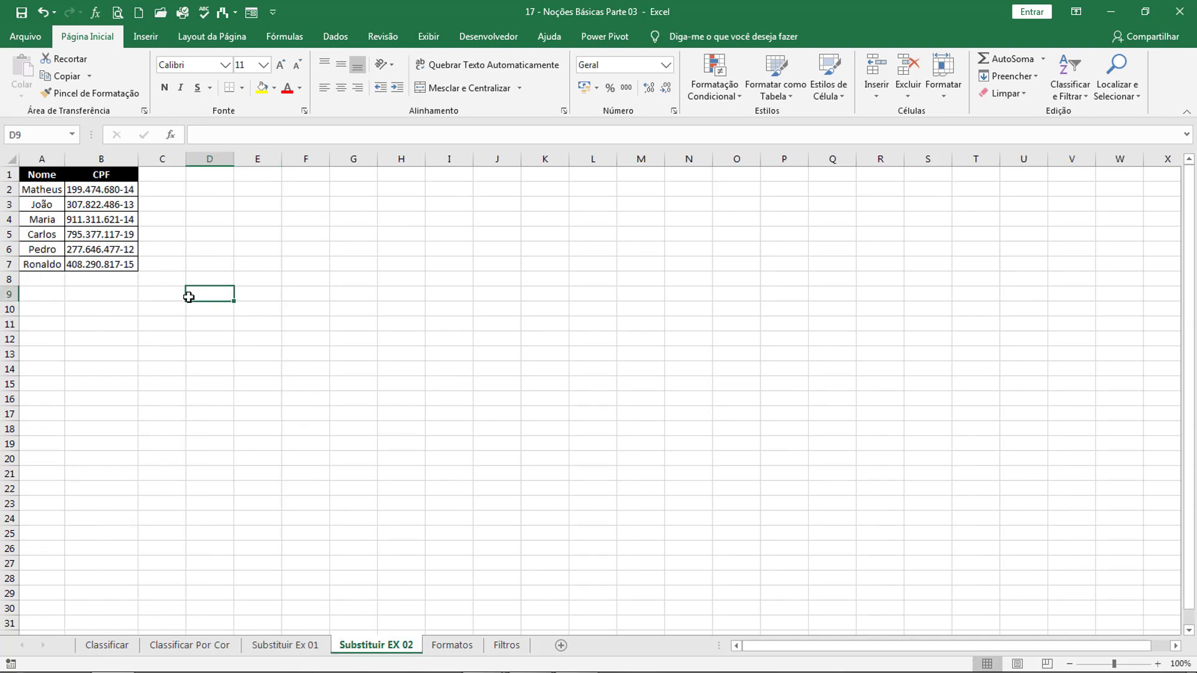
click(159, 300)
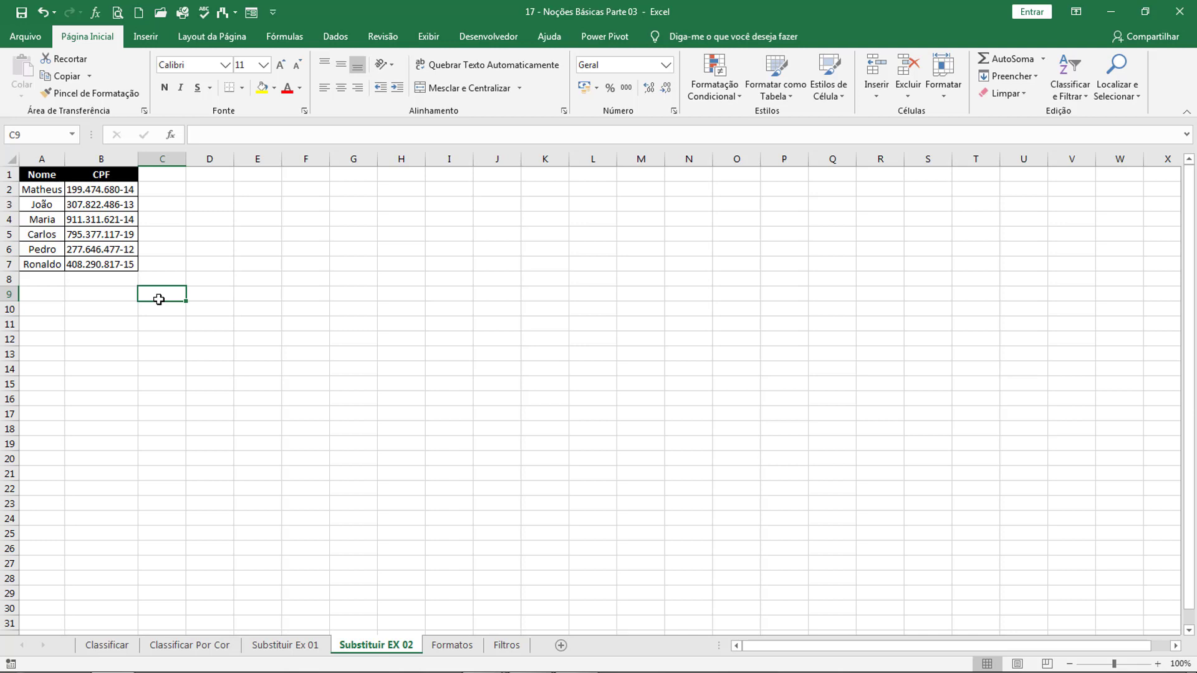
click(41, 175)
click(46, 160)
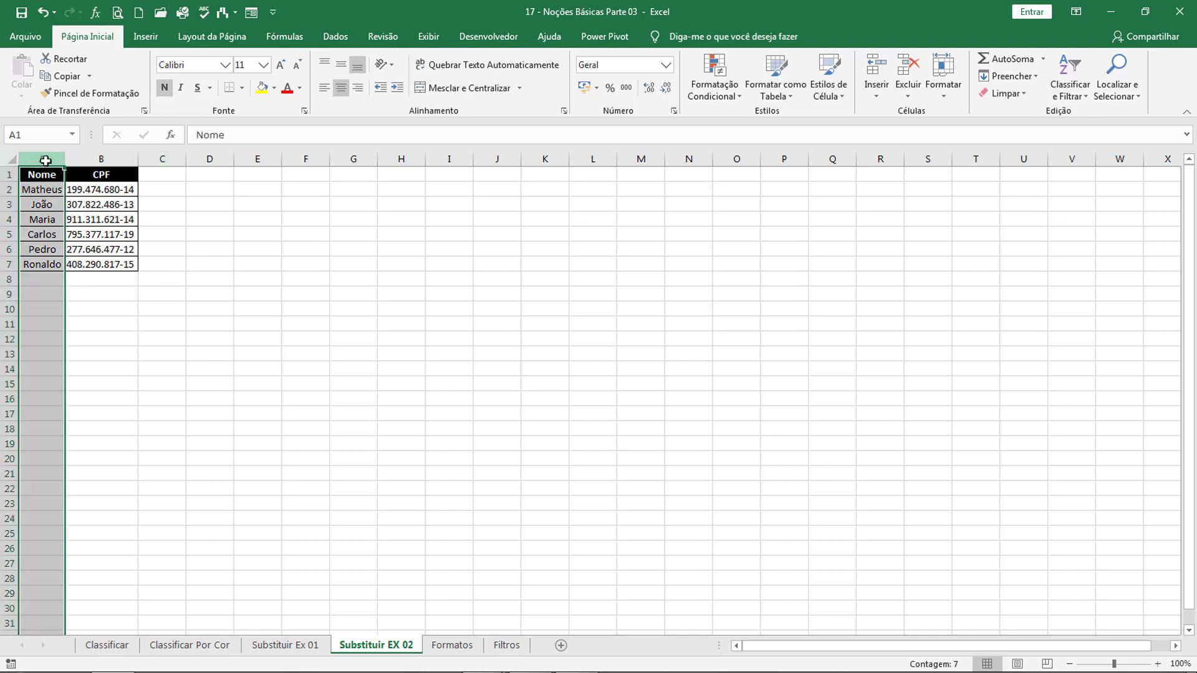
click(78, 161)
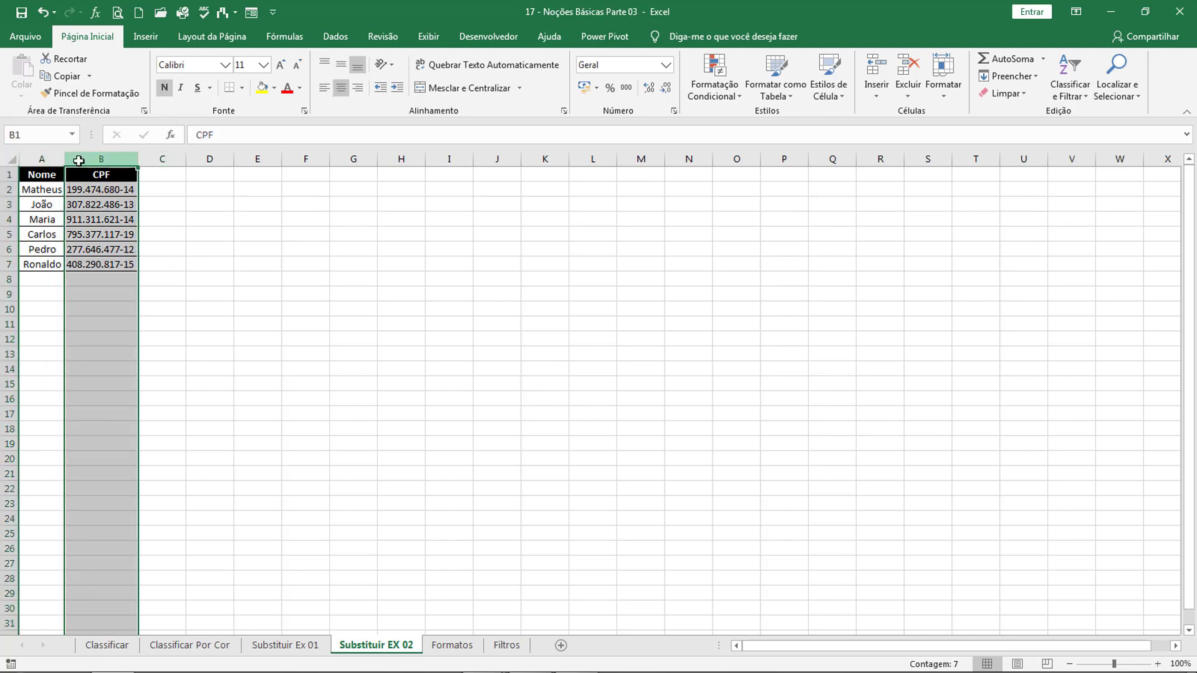
click(163, 194)
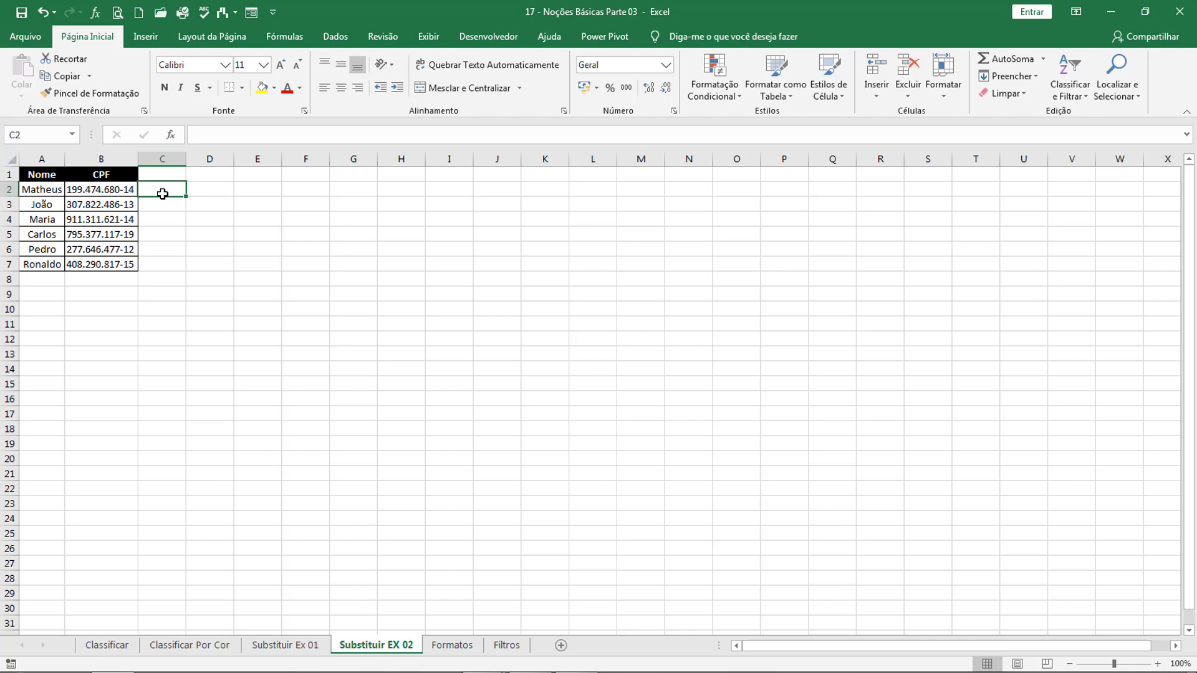
click(206, 207)
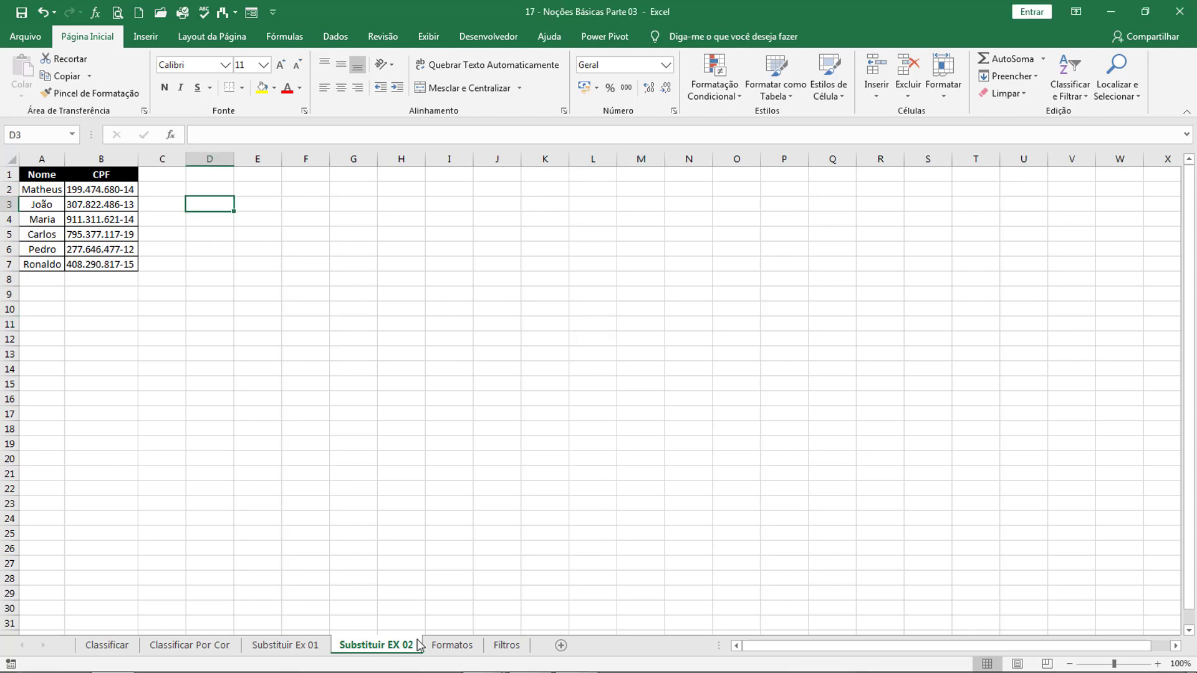
Remove every period from the CPF numbers on Substituir EX 02 by replacing "." with nothing.
click(1137, 100)
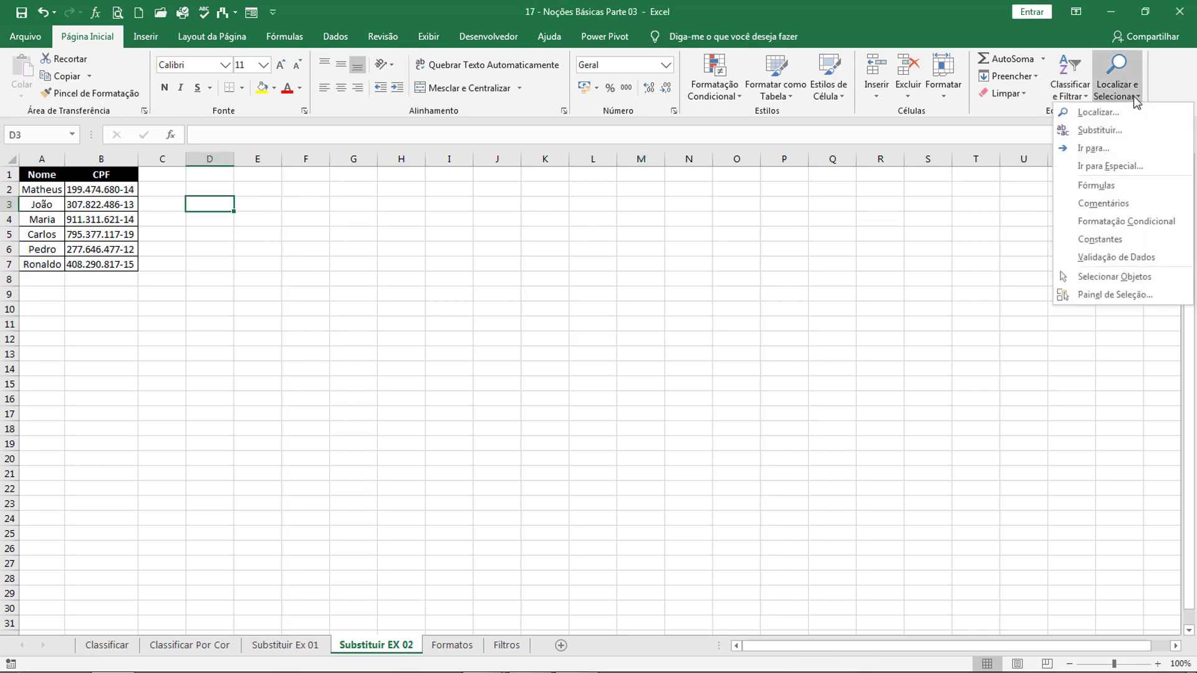
click(1102, 130)
drag(290, 239, 340, 162)
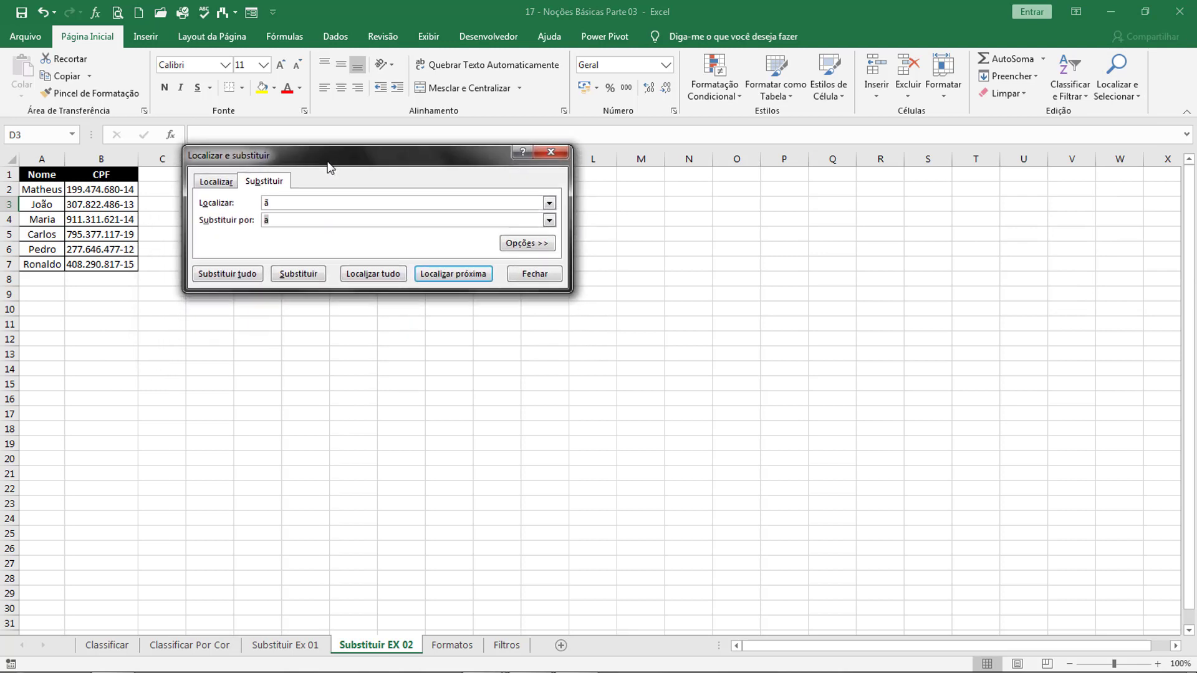
drag(287, 202, 241, 200)
key(Delete)
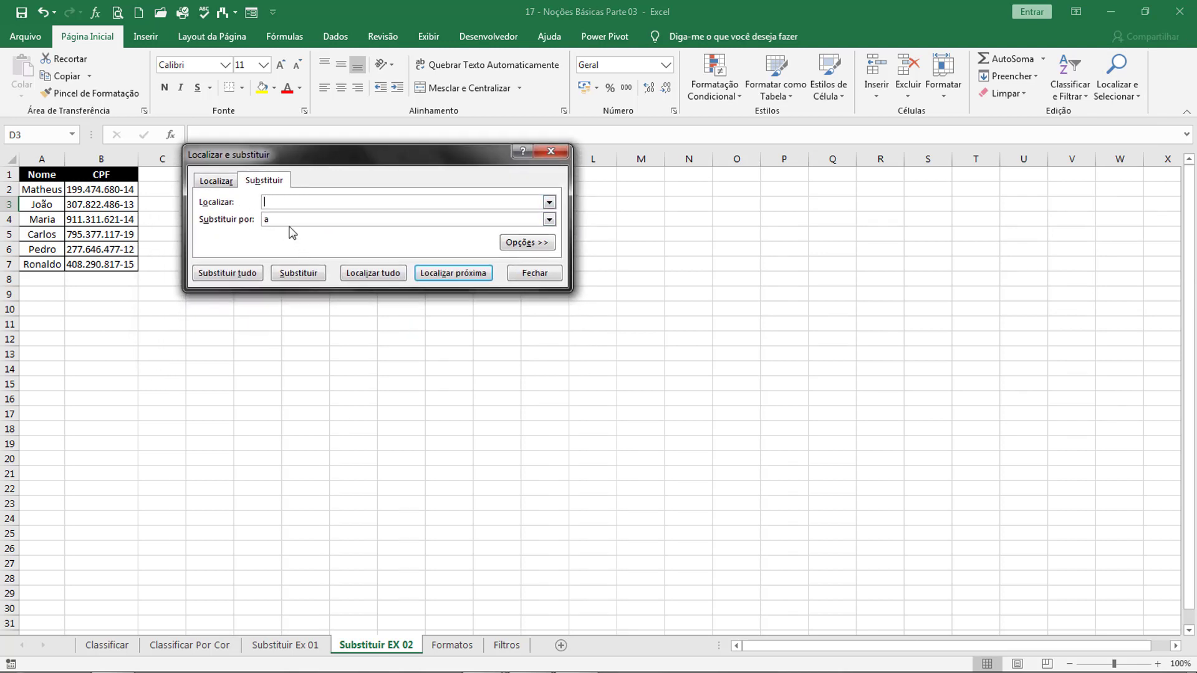
double_click(278, 220)
key(BackSpace)
click(282, 203)
click(284, 222)
click(239, 273)
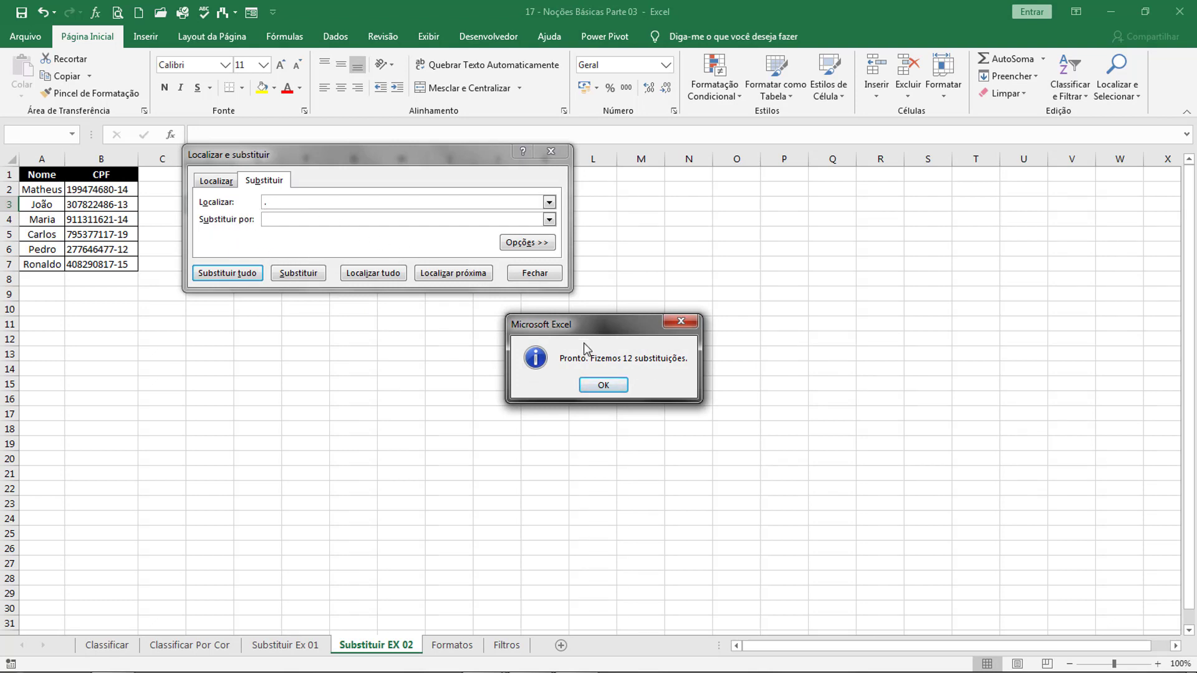
click(593, 384)
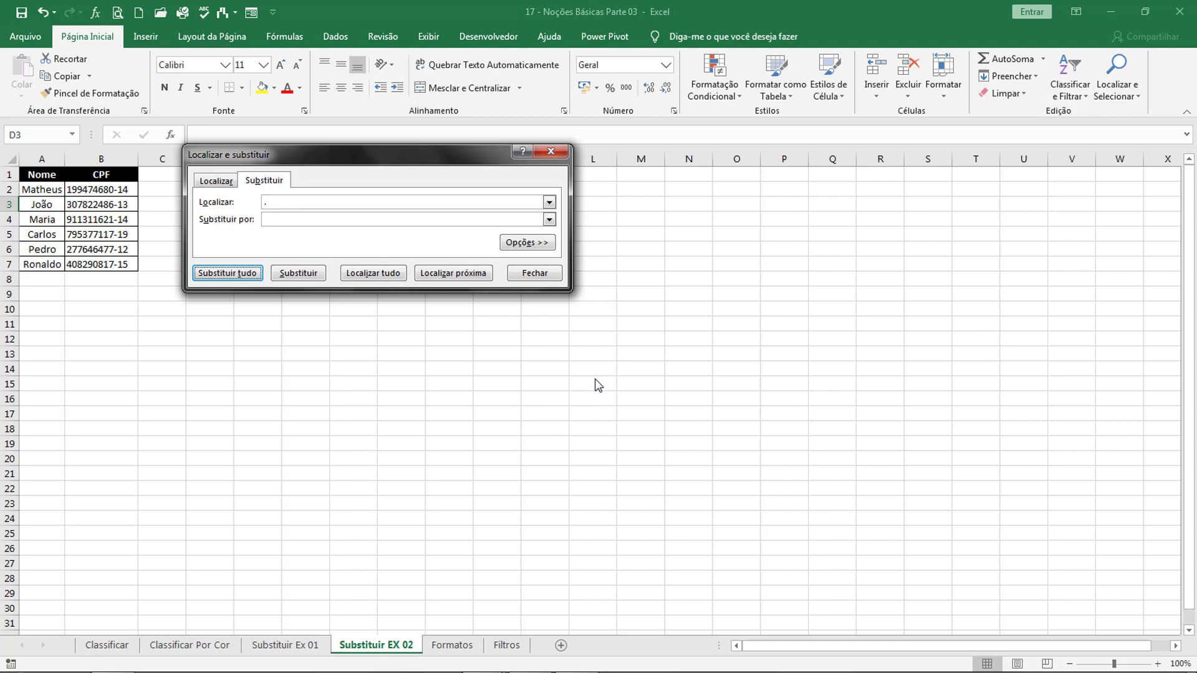
Remove every hyphen from the CPF numbers by replacing "-" with nothing, and leave the Replace dialog.
click(294, 201)
text(-)
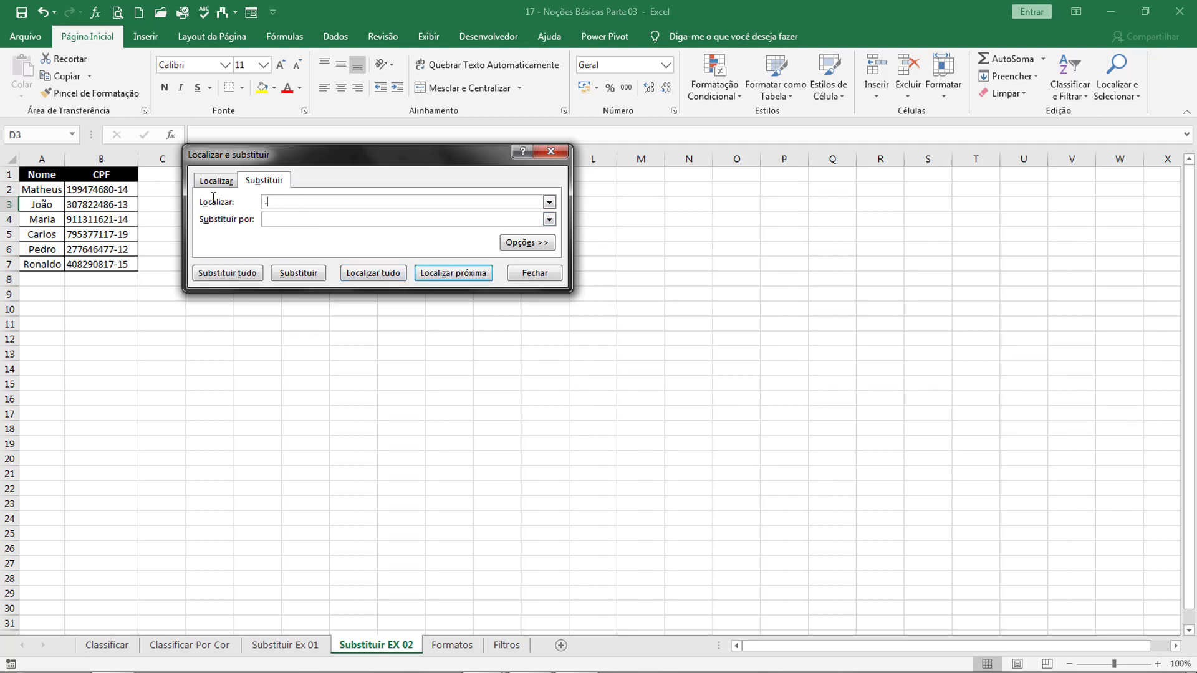
click(267, 220)
click(232, 270)
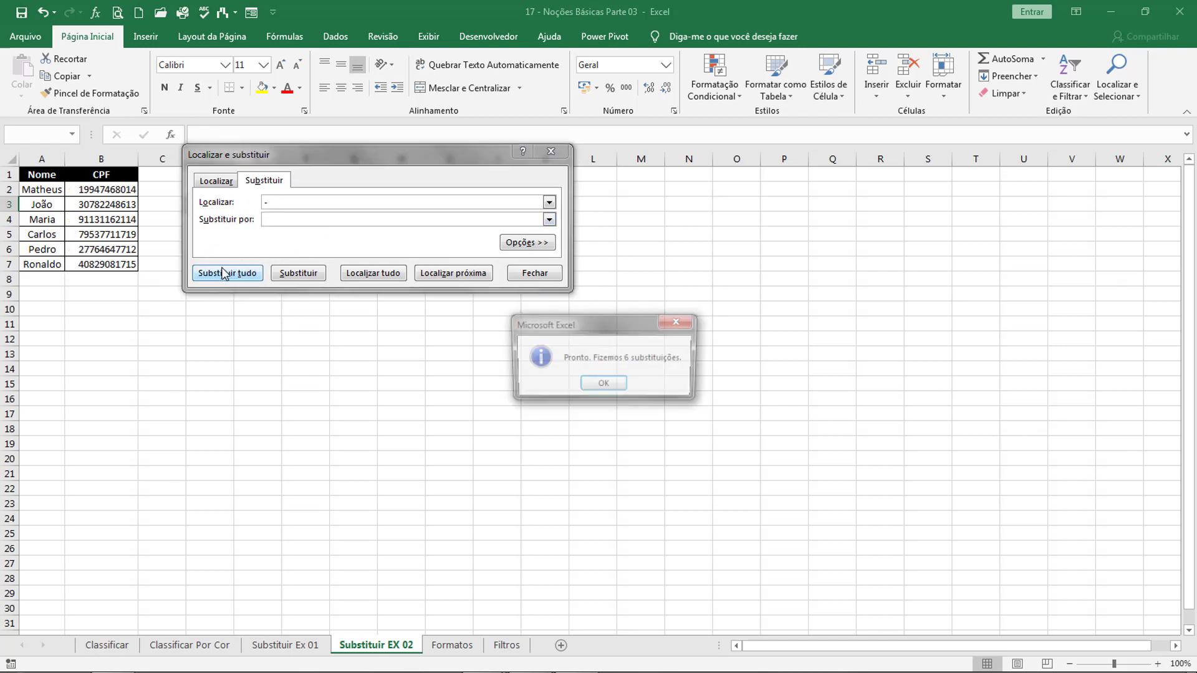
click(601, 382)
click(566, 154)
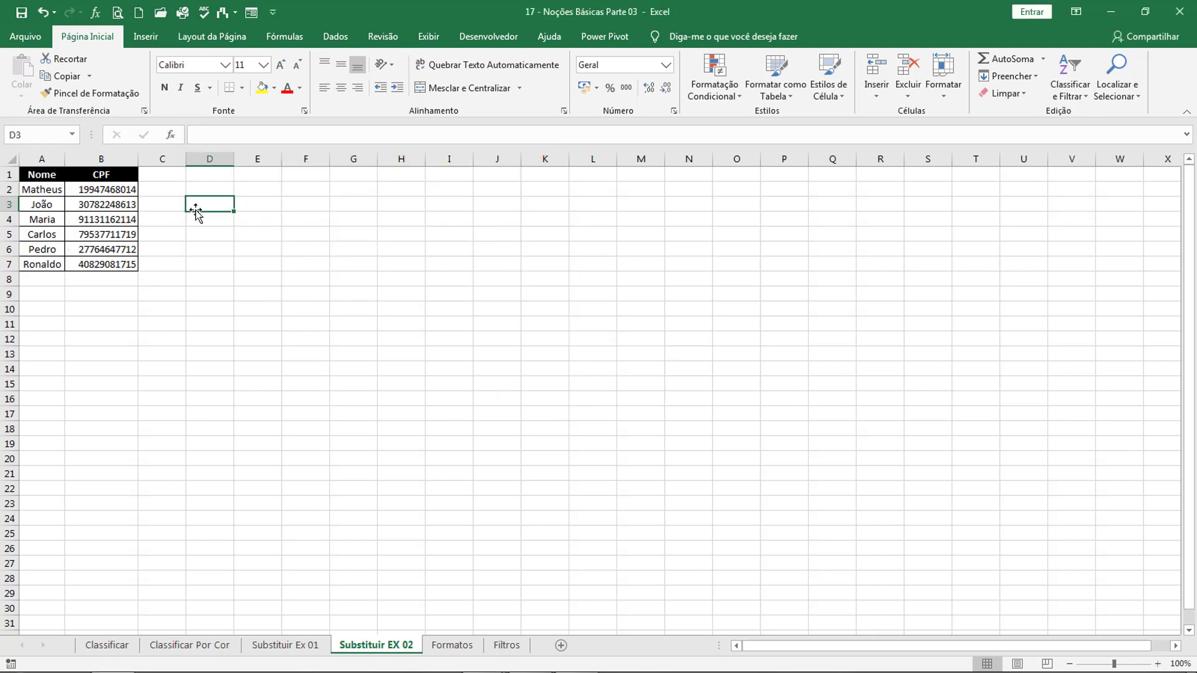
Search the Substituir EX 02 sheet for all occurrences of the diminutive form of the name in A7.
click(125, 194)
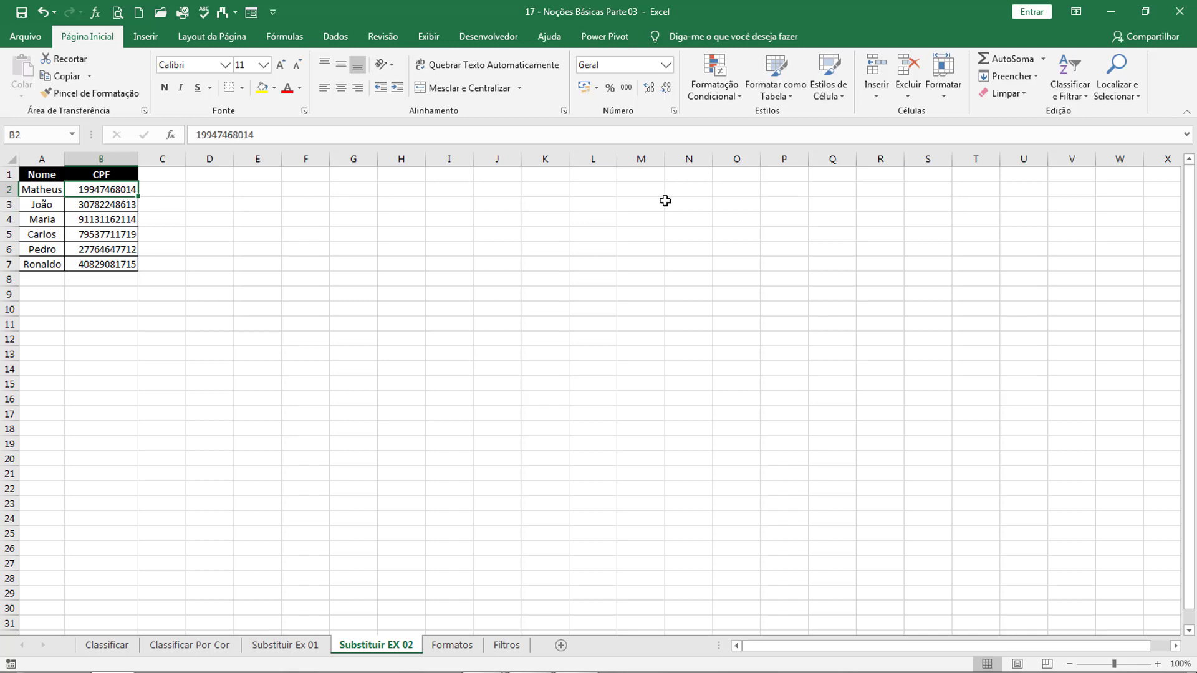
click(1113, 97)
click(1099, 112)
click(259, 198)
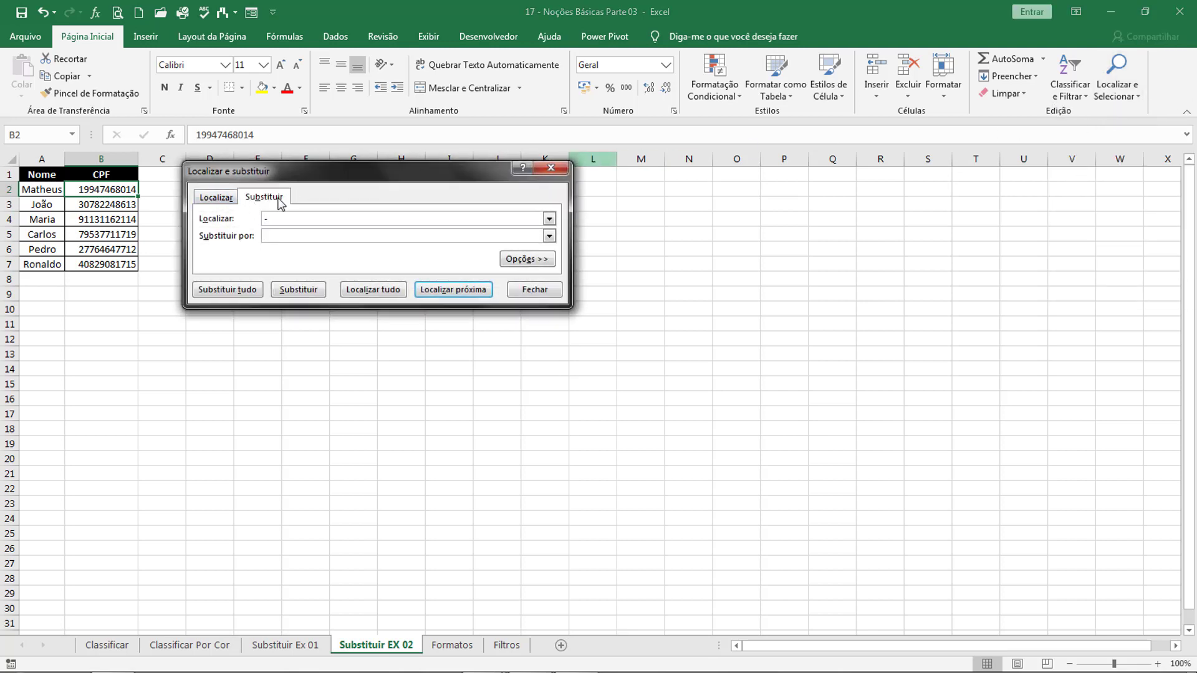
click(209, 199)
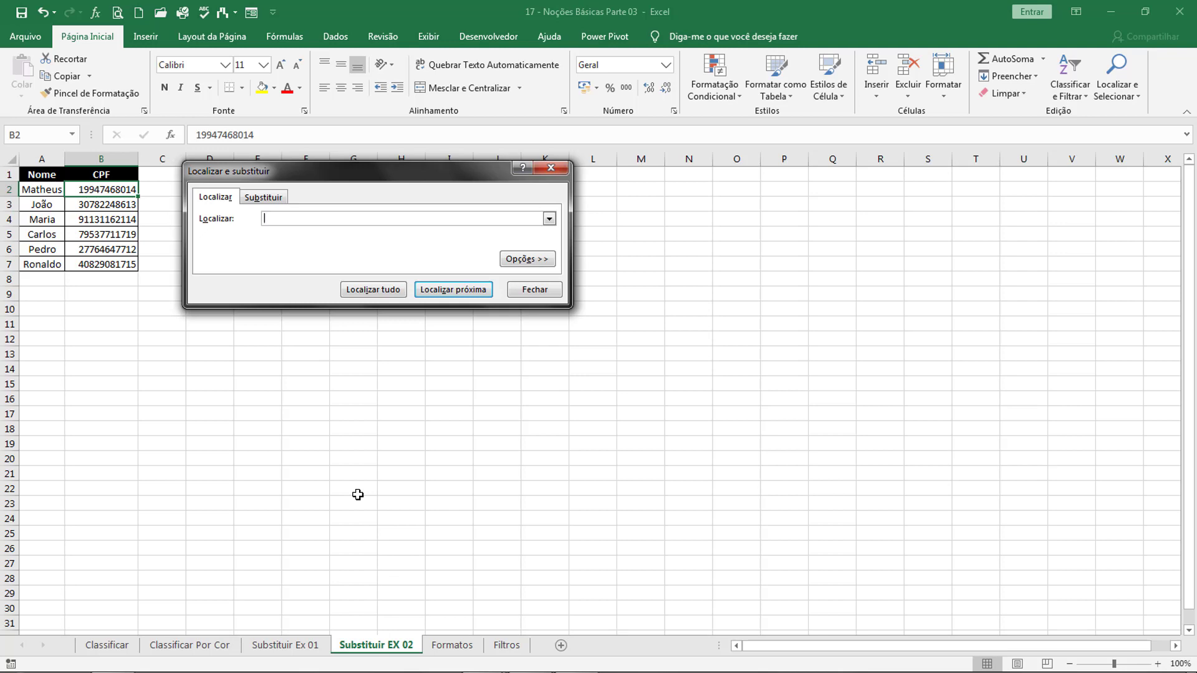
text(Ronaldinho)
click(362, 291)
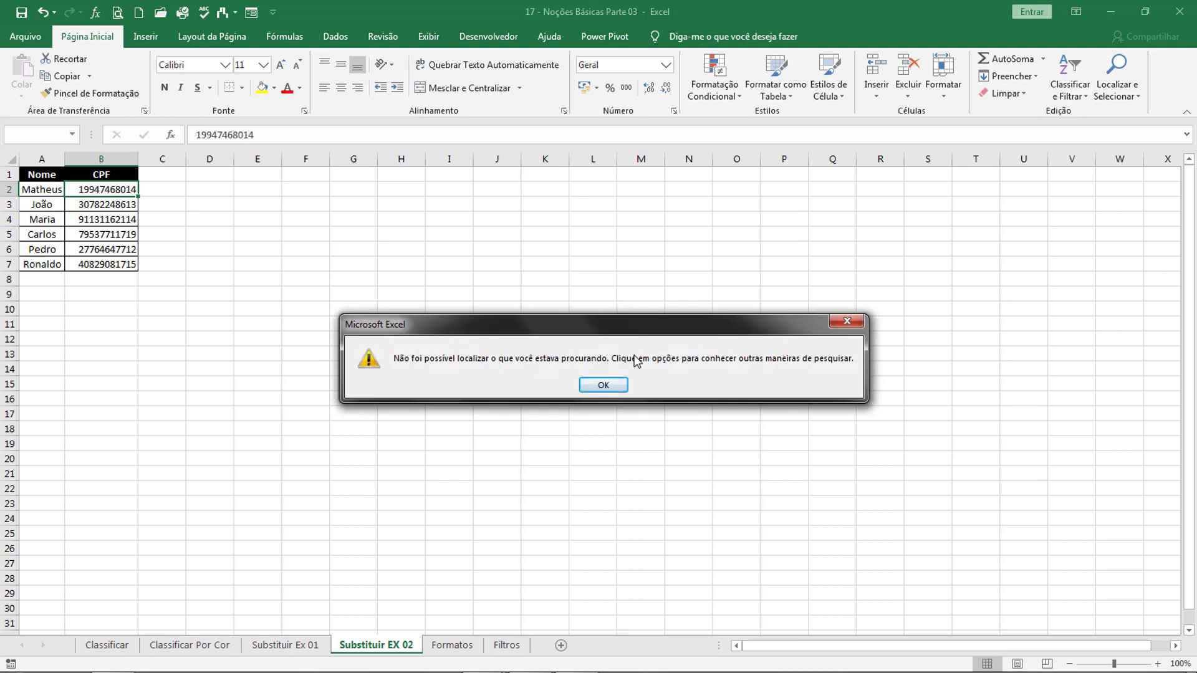
click(603, 385)
Find all cells containing the exact name in A7, enlarge the results list and go to the next match.
drag(336, 219, 235, 213)
text(Ronaldo)
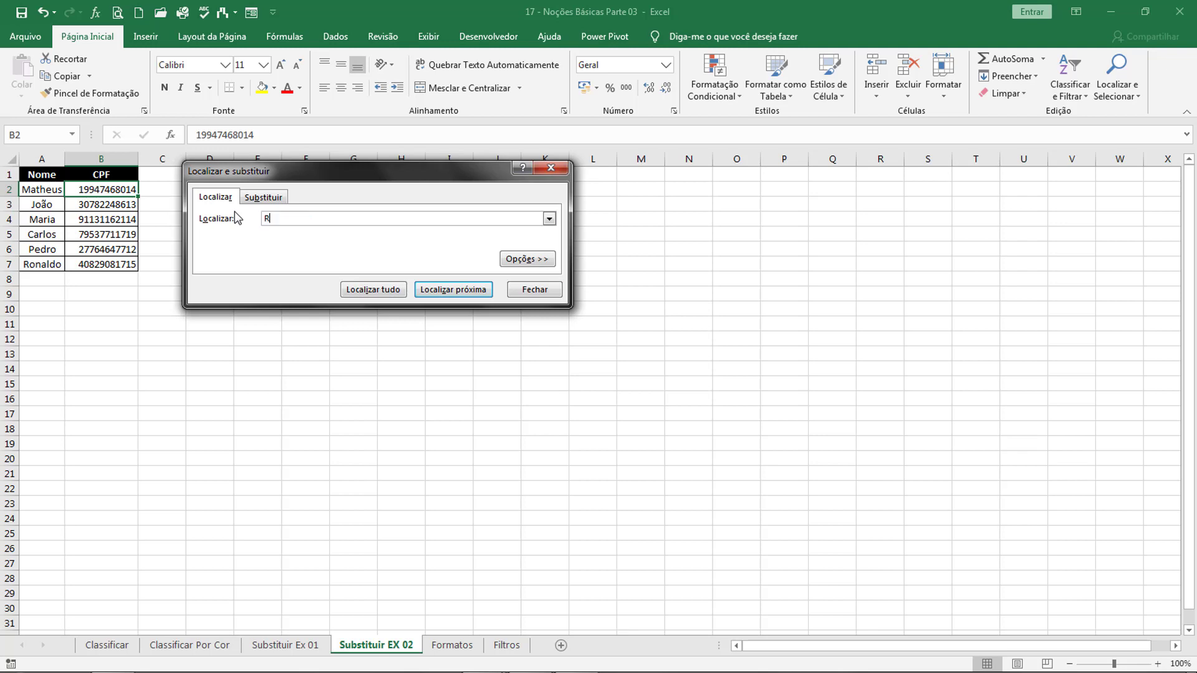
click(390, 289)
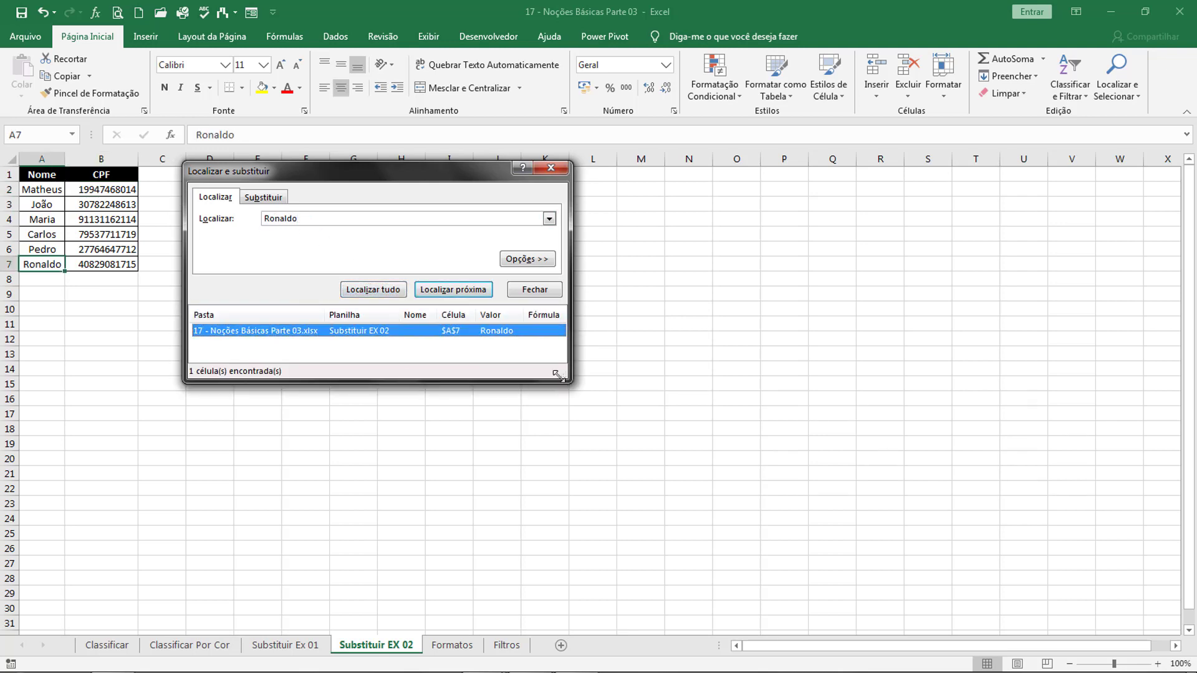
drag(564, 377, 706, 546)
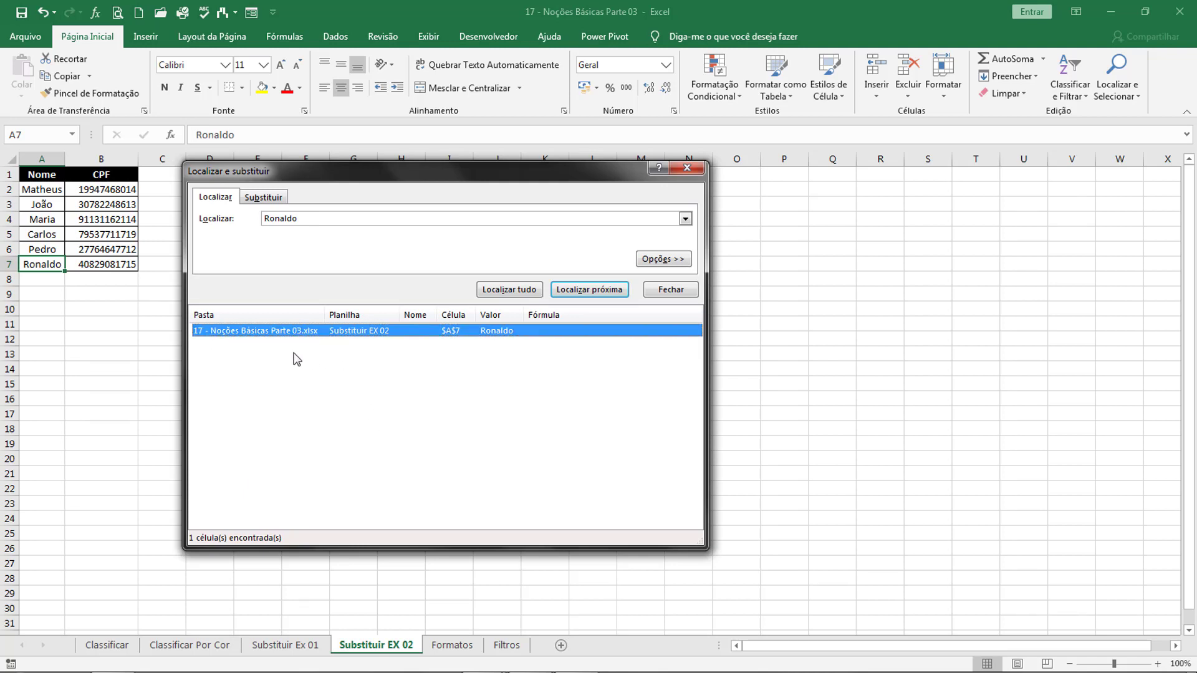
click(595, 292)
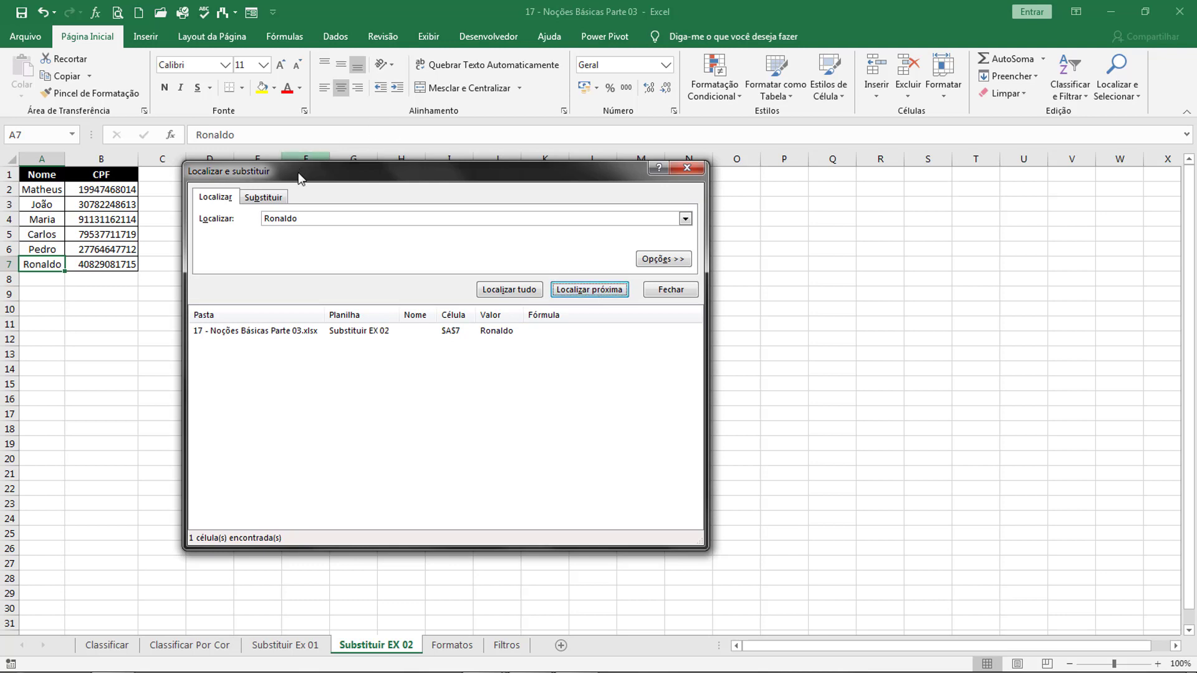
Leave the Find and Replace dialog and switch to the Formatos sheet.
click(687, 168)
click(264, 260)
click(462, 646)
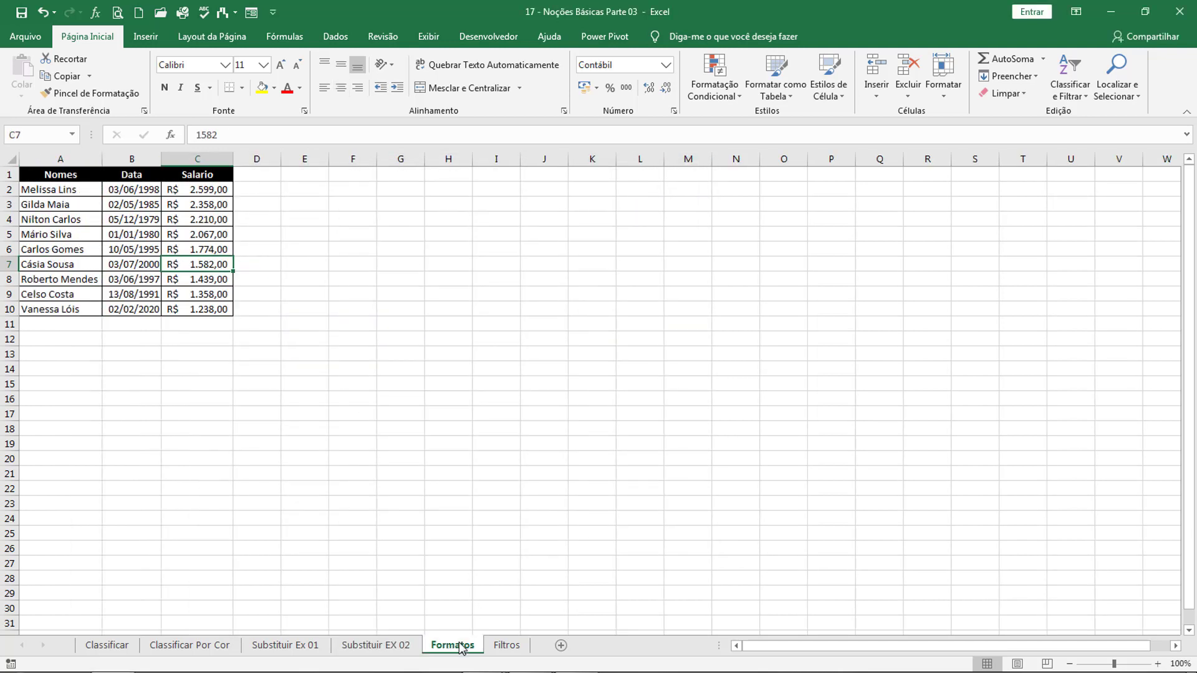
click(305, 358)
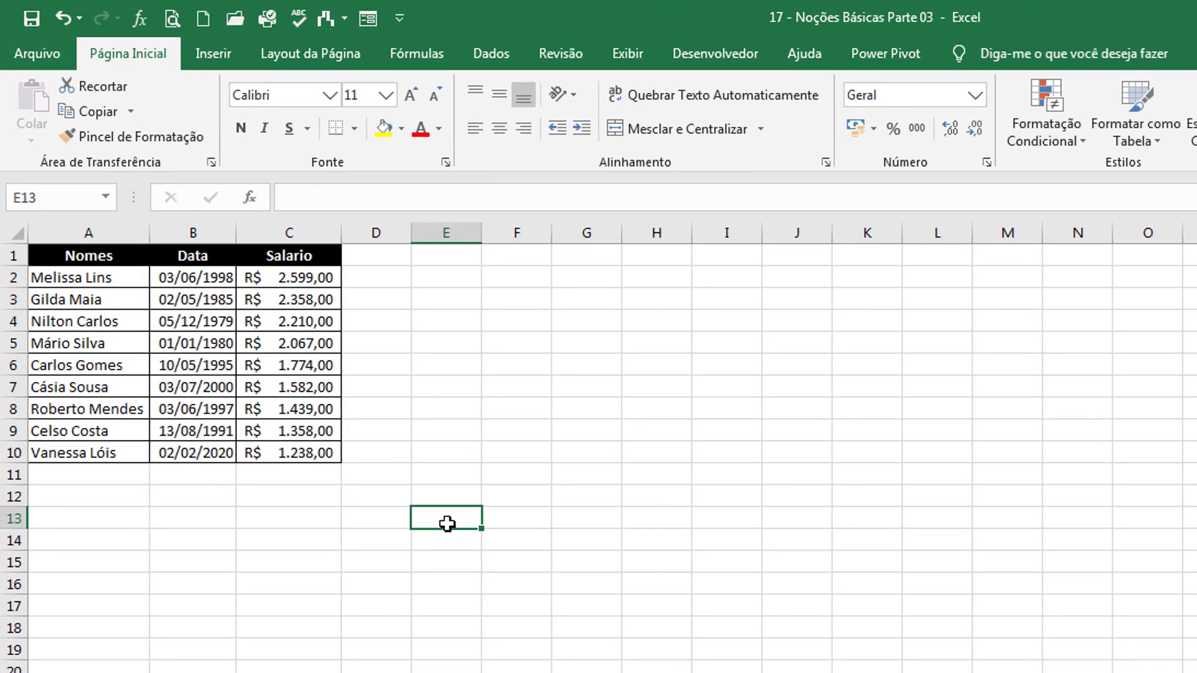
Review the number formats available for the empty cell E3 without applying one.
click(423, 293)
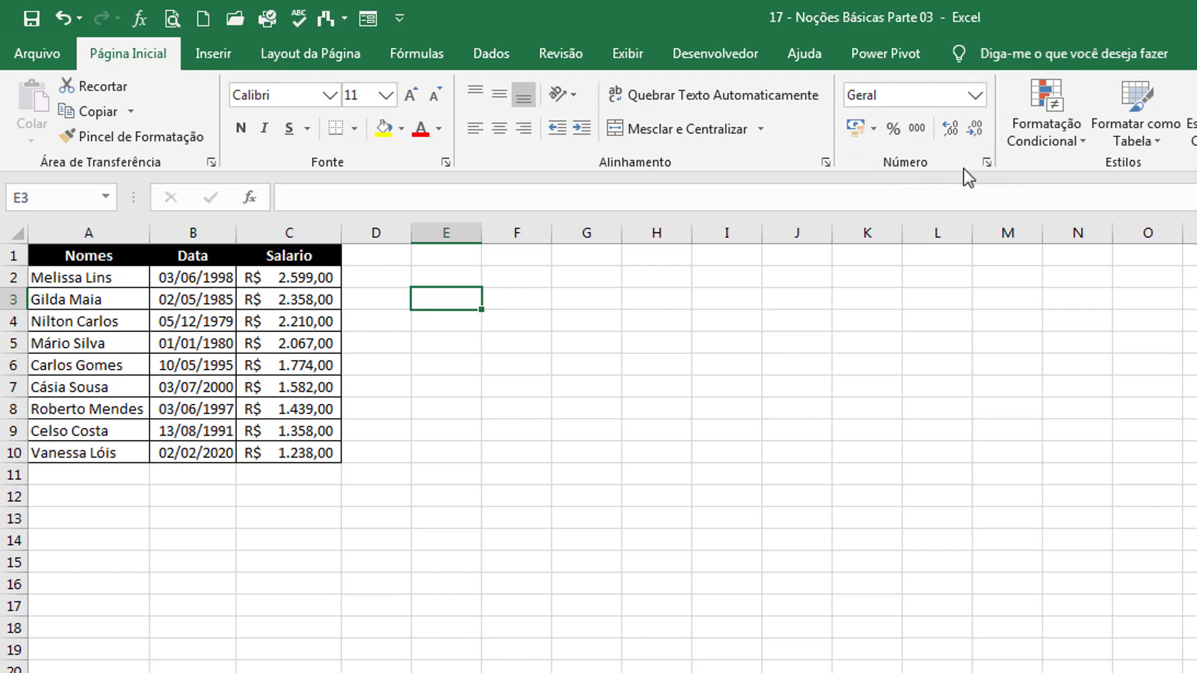
click(971, 101)
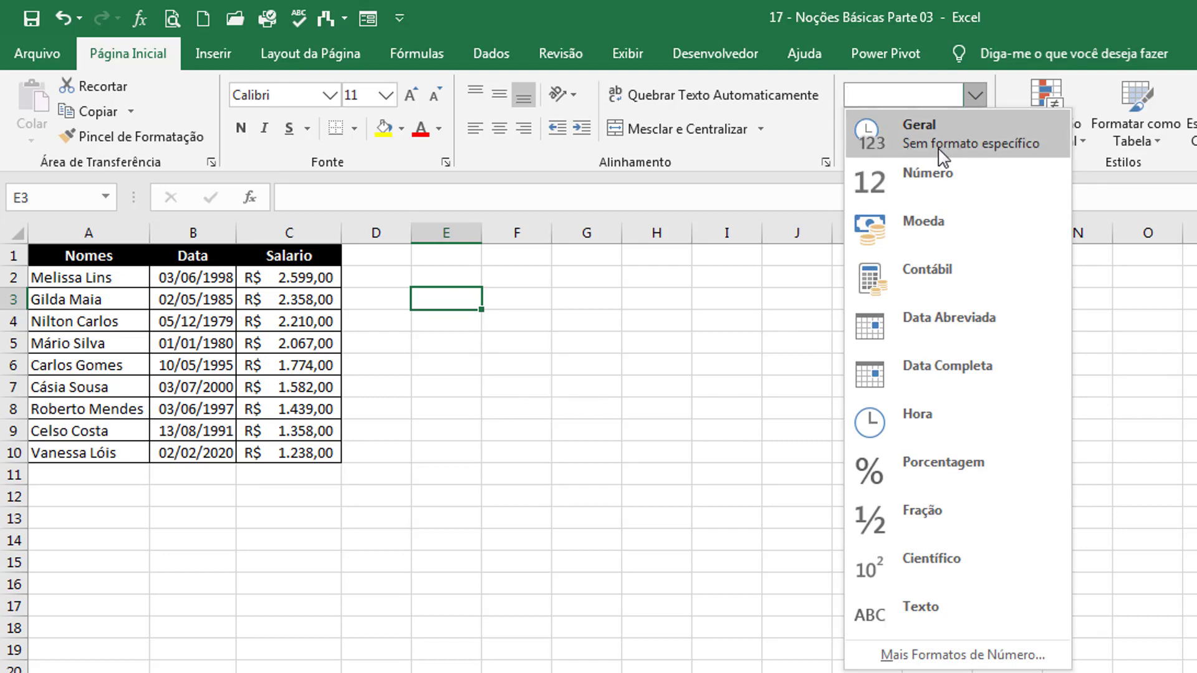
click(476, 334)
click(451, 334)
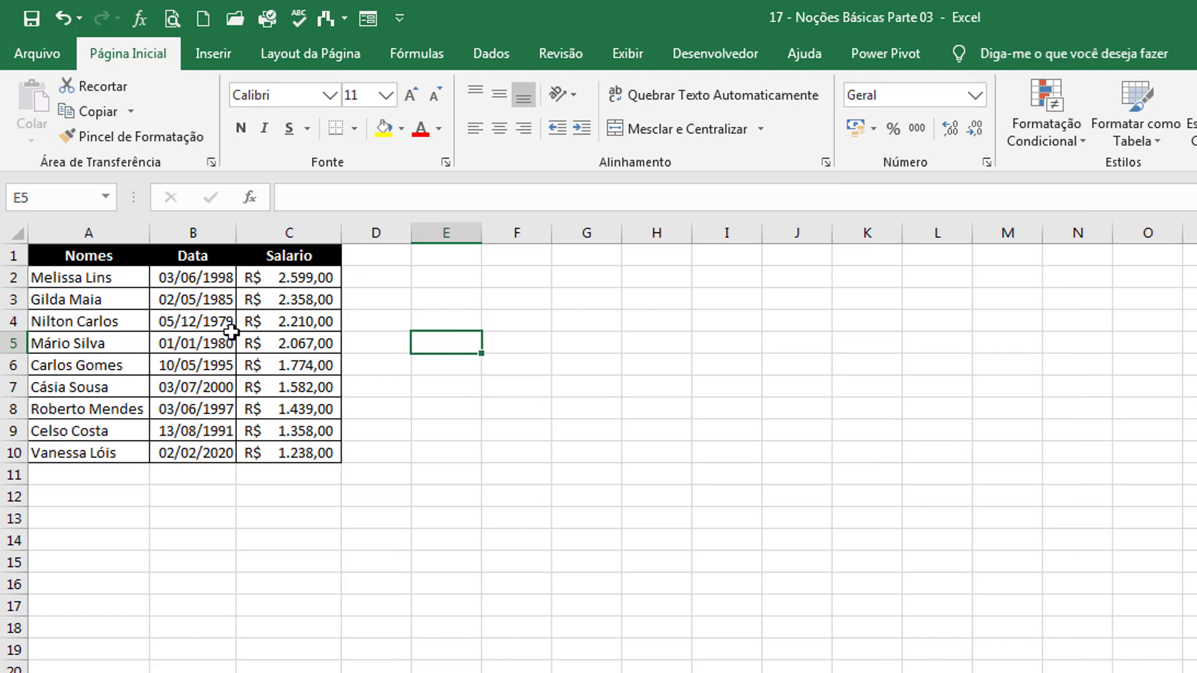
Set the number format of the Salario values in C2:C10 to Geral.
click(121, 318)
click(113, 383)
click(127, 429)
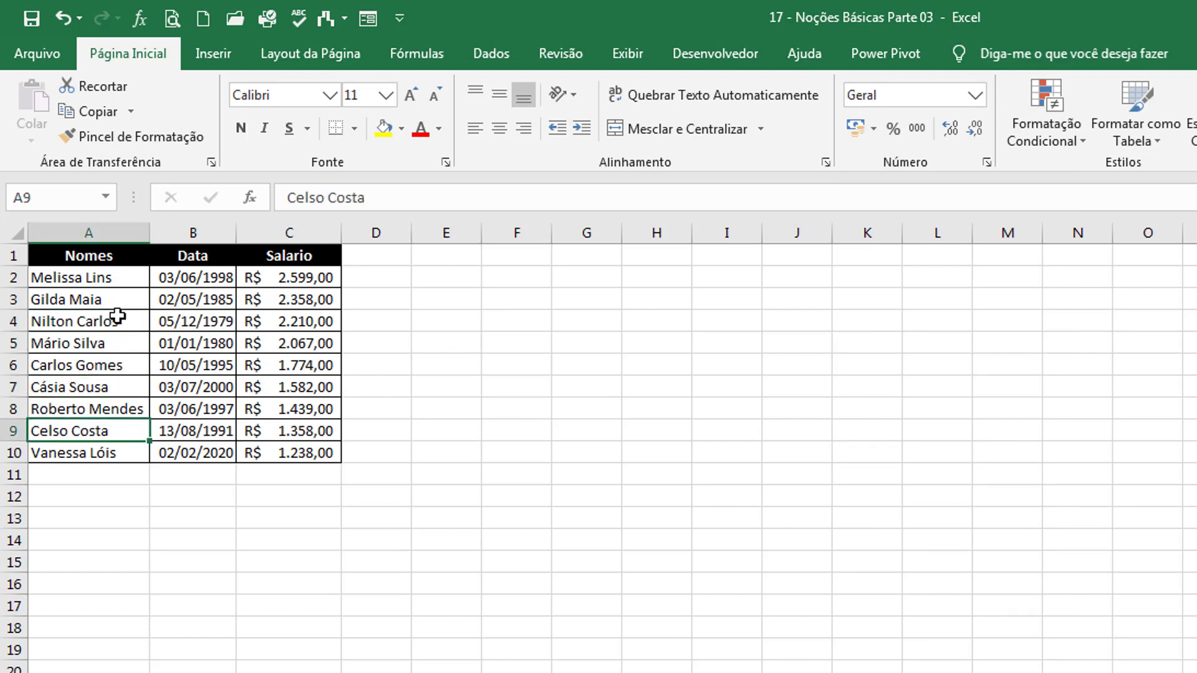
drag(115, 273, 144, 454)
drag(308, 277, 315, 453)
click(975, 95)
click(954, 131)
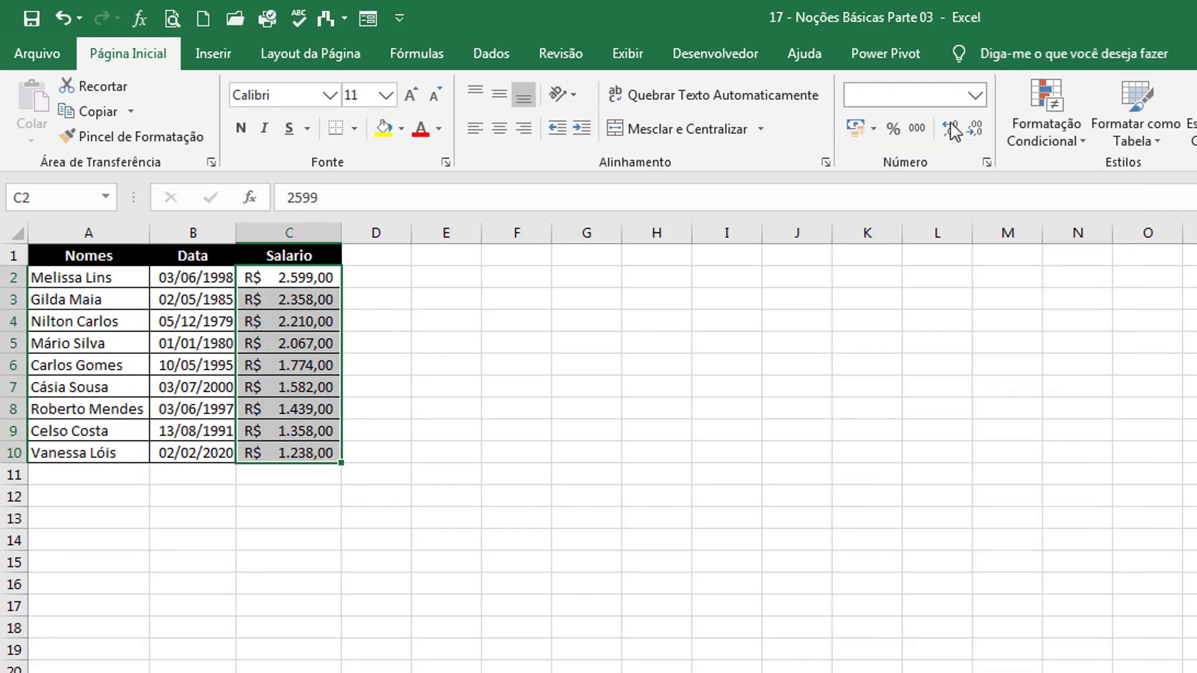
click(349, 337)
click(311, 282)
drag(312, 292, 320, 454)
click(420, 416)
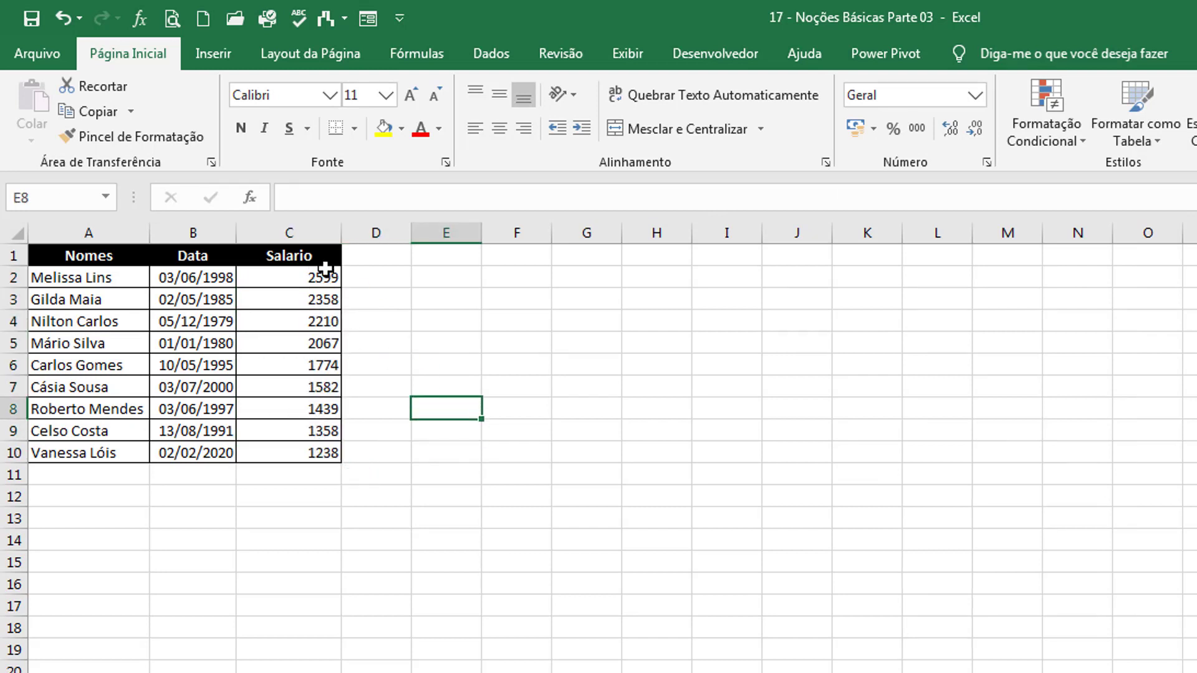
drag(321, 272, 331, 454)
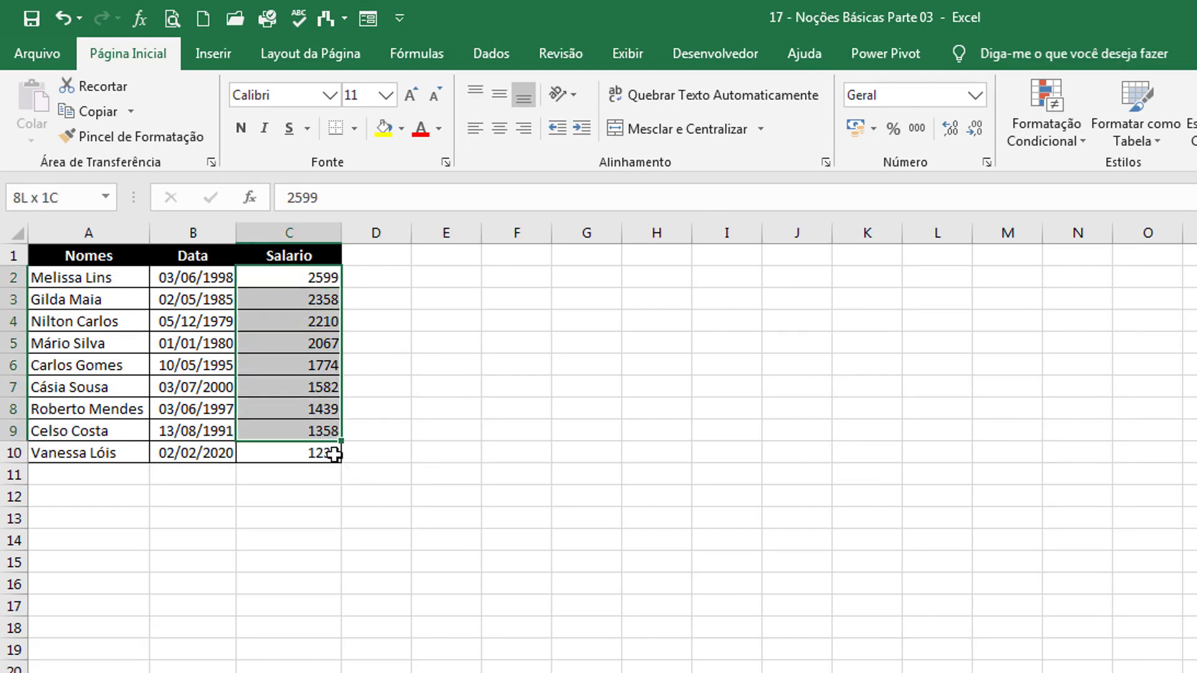
click(975, 95)
click(914, 157)
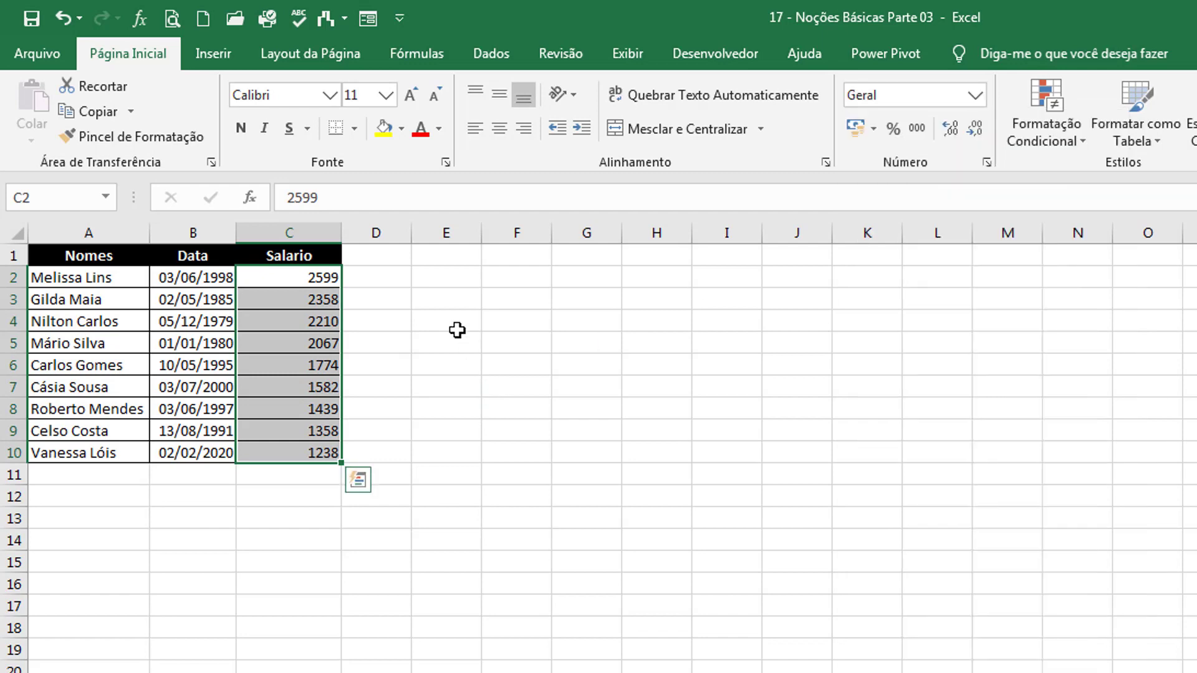
Try adding two salaries with the formula =C2+C3 in E4, and clear the cell.
click(459, 329)
text(=)
click(313, 279)
text(+)
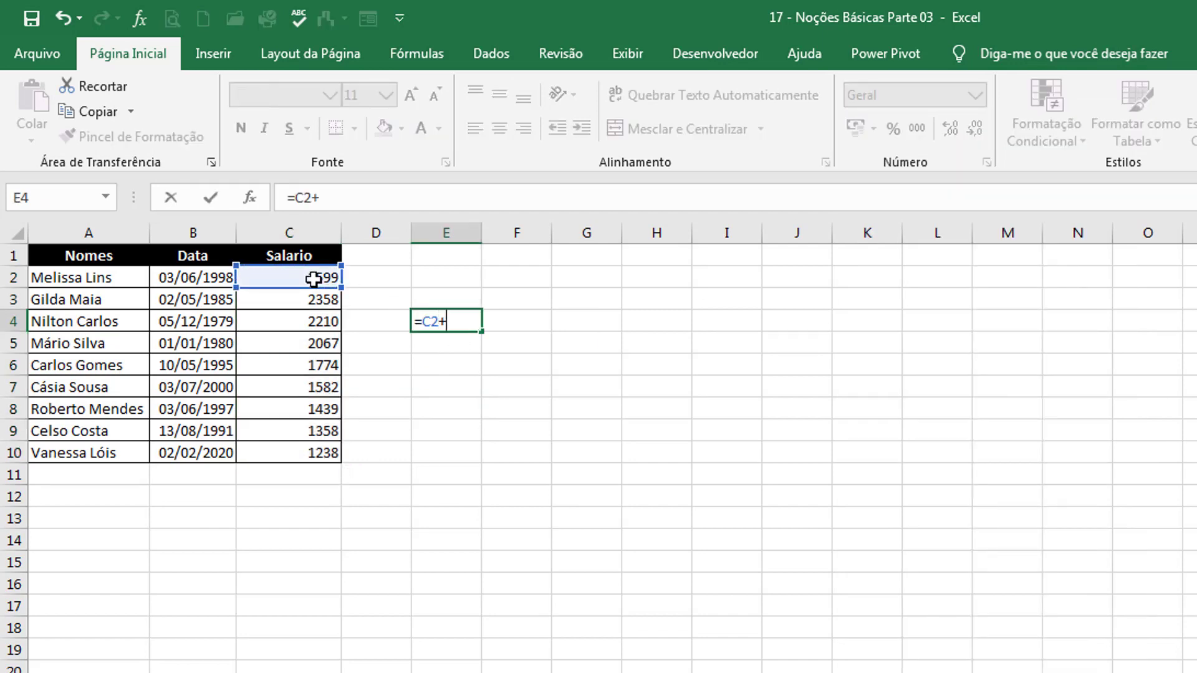
click(315, 302)
key(Return)
click(473, 323)
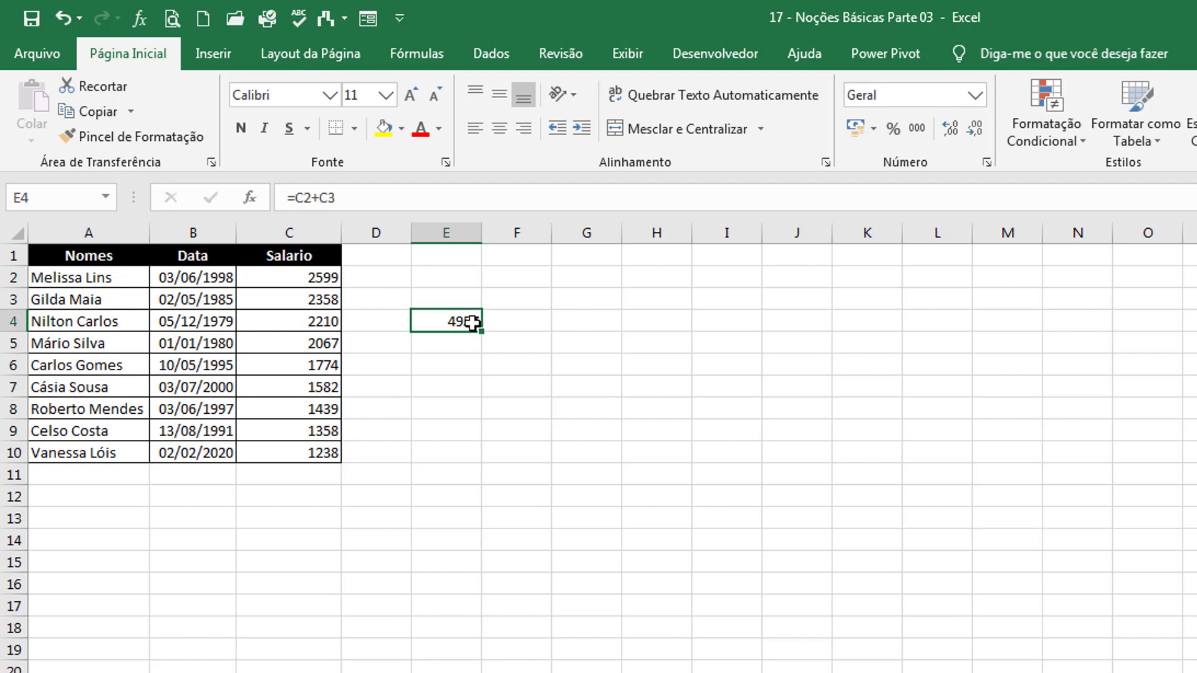
key(Delete)
click(324, 282)
click(326, 318)
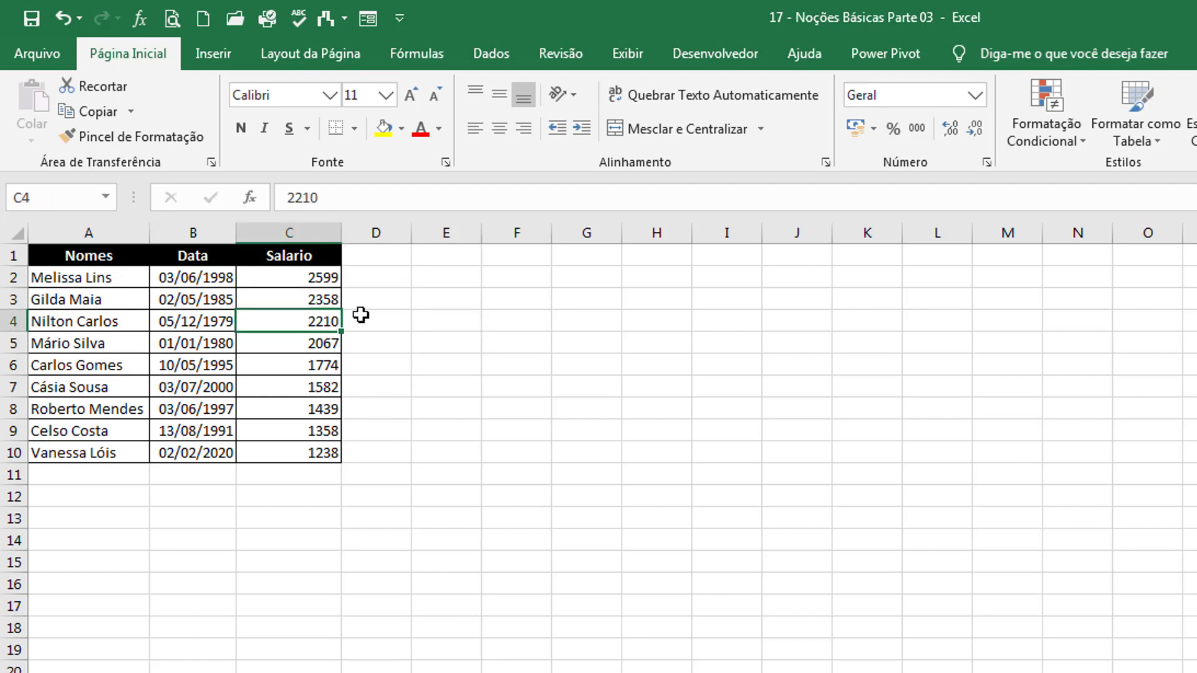
Try adding two text cells with the formula =A2+A3 in E5, and clear the cell.
click(420, 343)
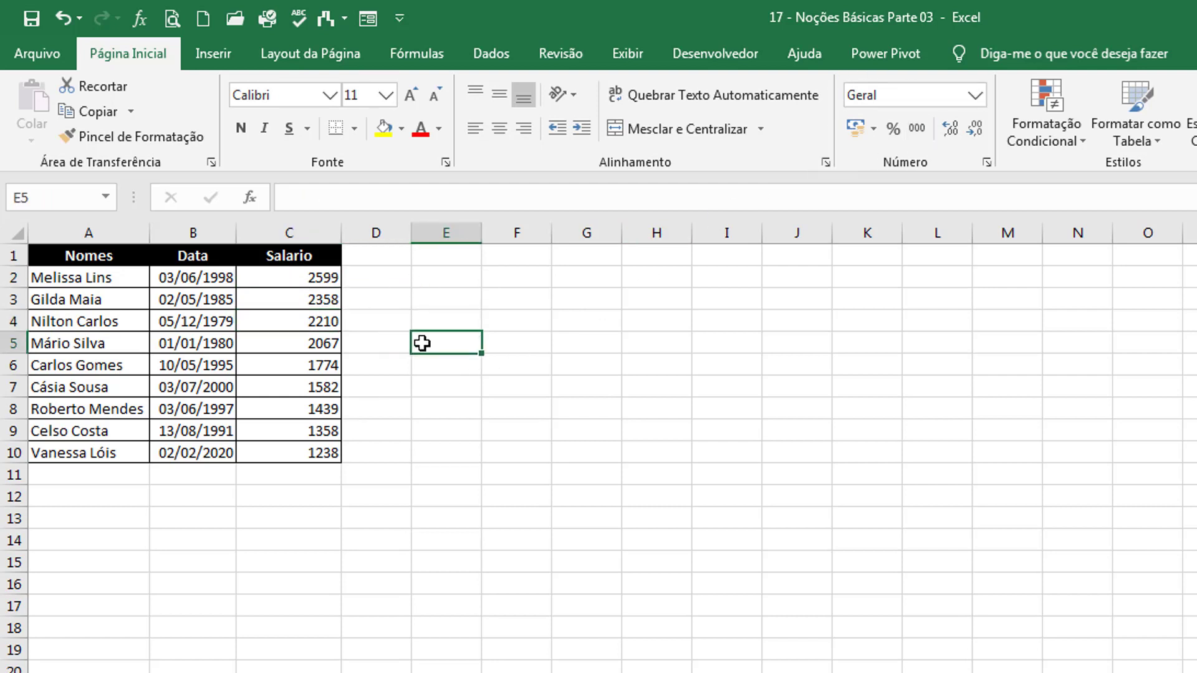
text(=)
click(117, 279)
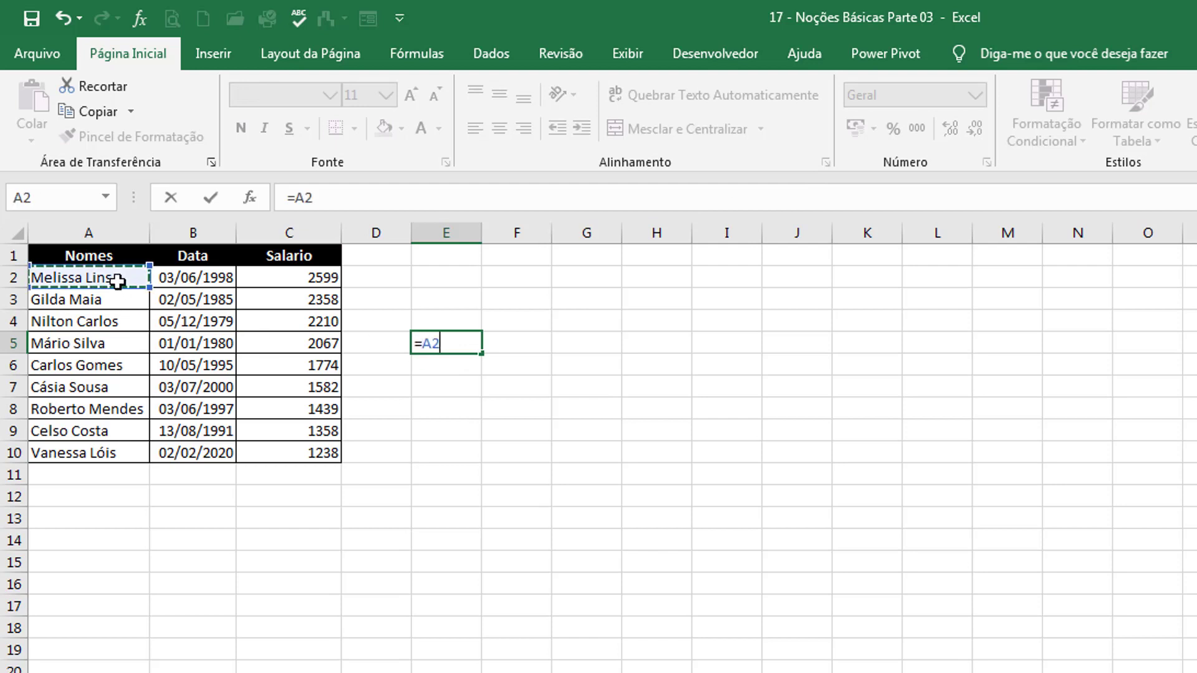
text(+)
click(90, 299)
key(Return)
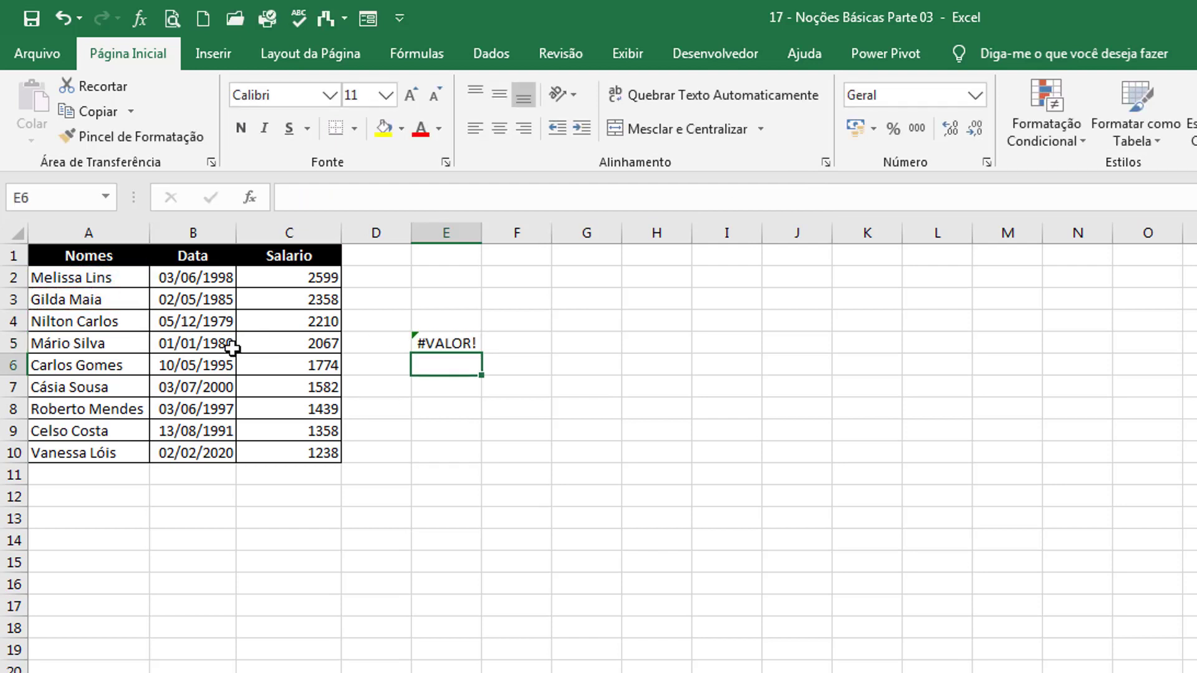
click(443, 345)
key(Delete)
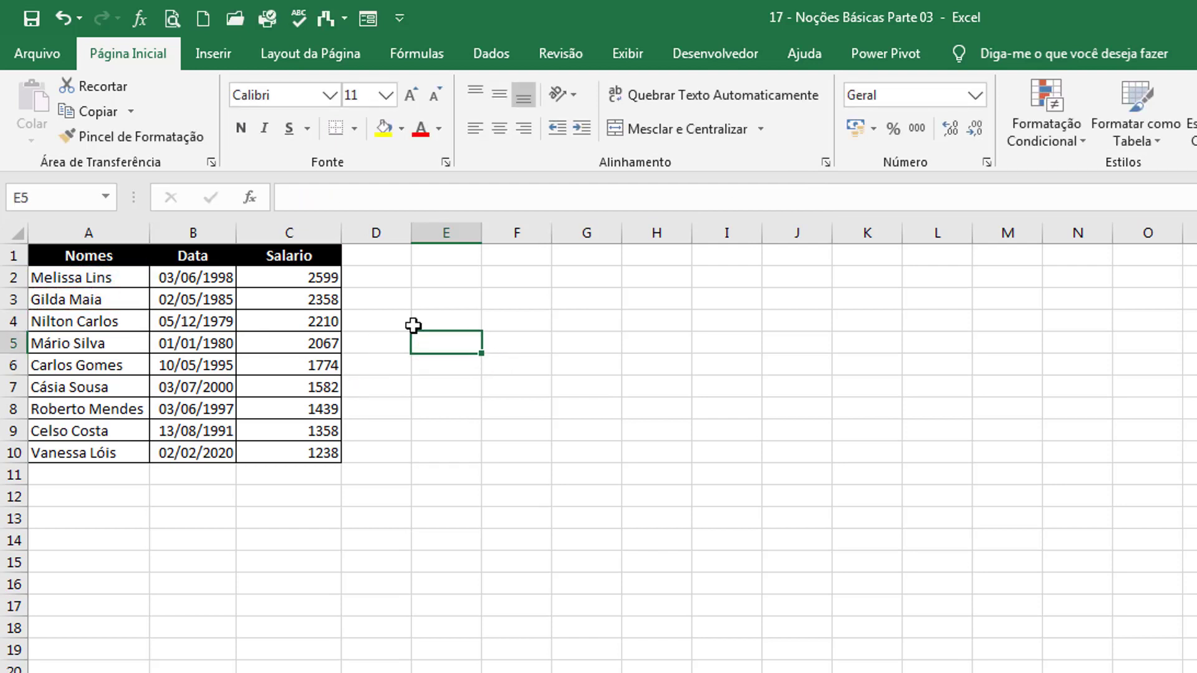
Try the Número format on the Salario values in C2:C10, and undo it.
click(380, 299)
click(974, 95)
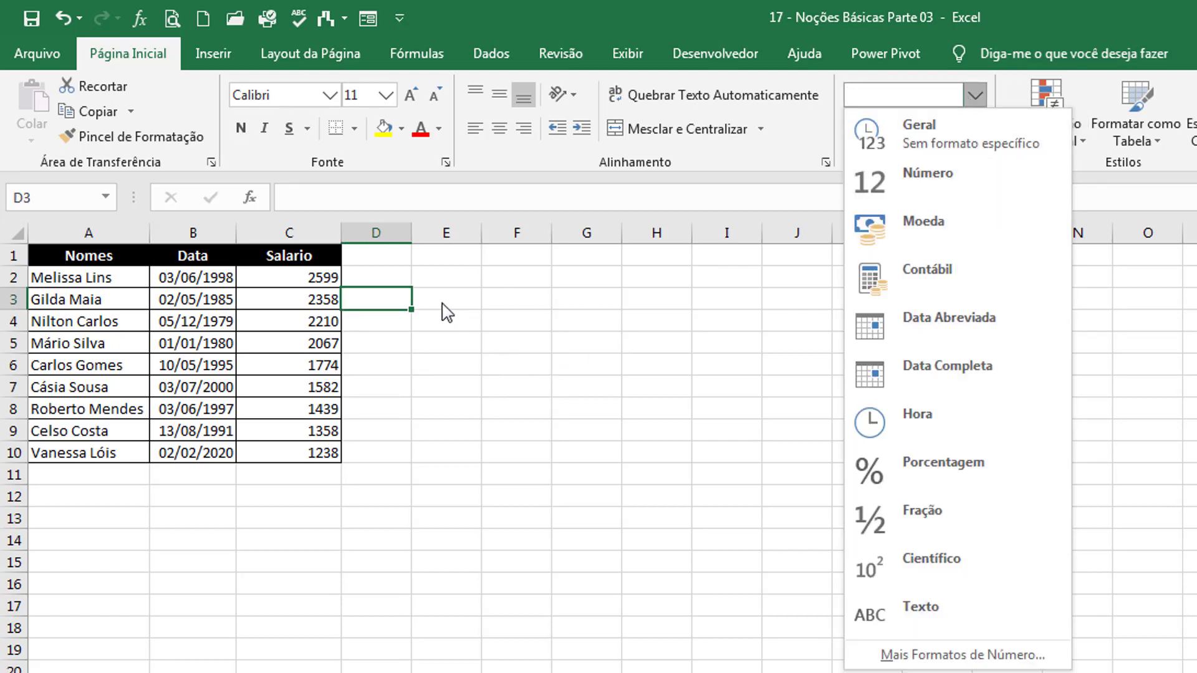
click(334, 275)
drag(334, 275, 312, 462)
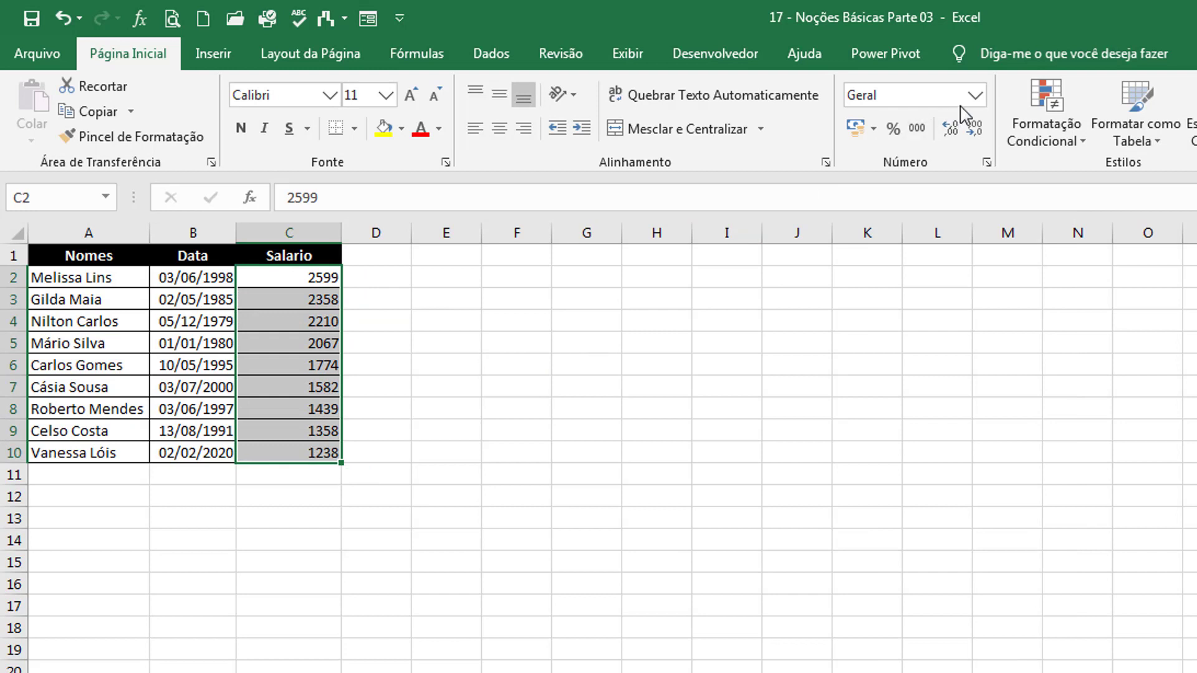
click(974, 94)
click(945, 195)
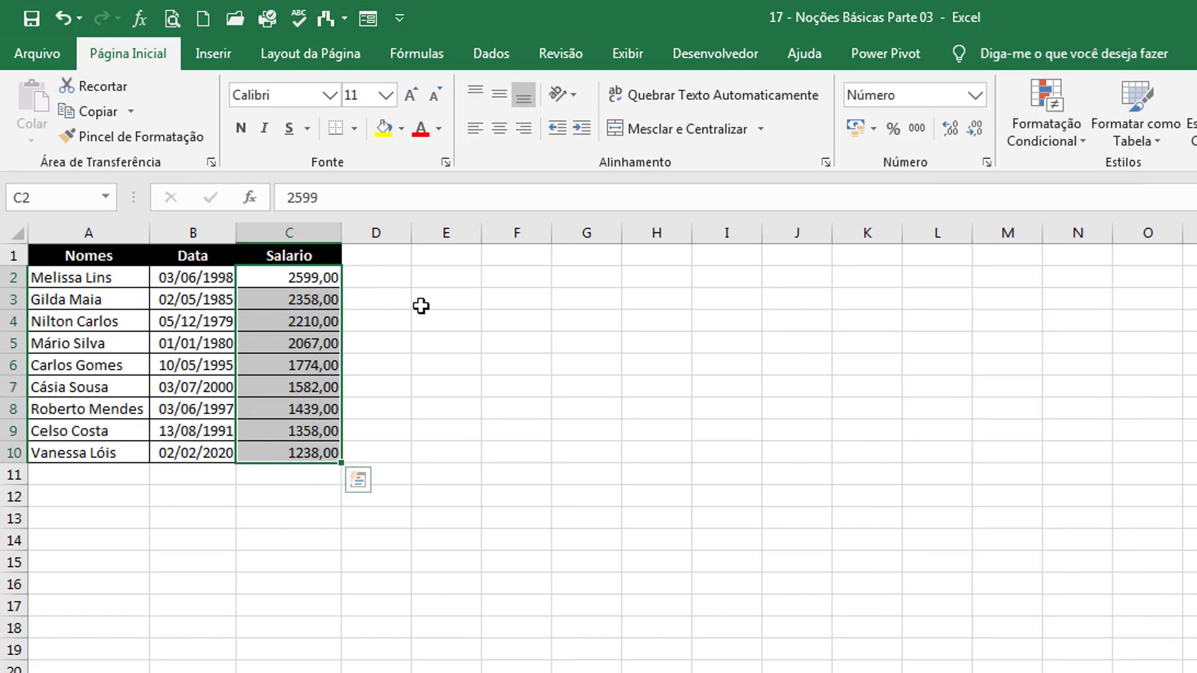
key(ctrl+z)
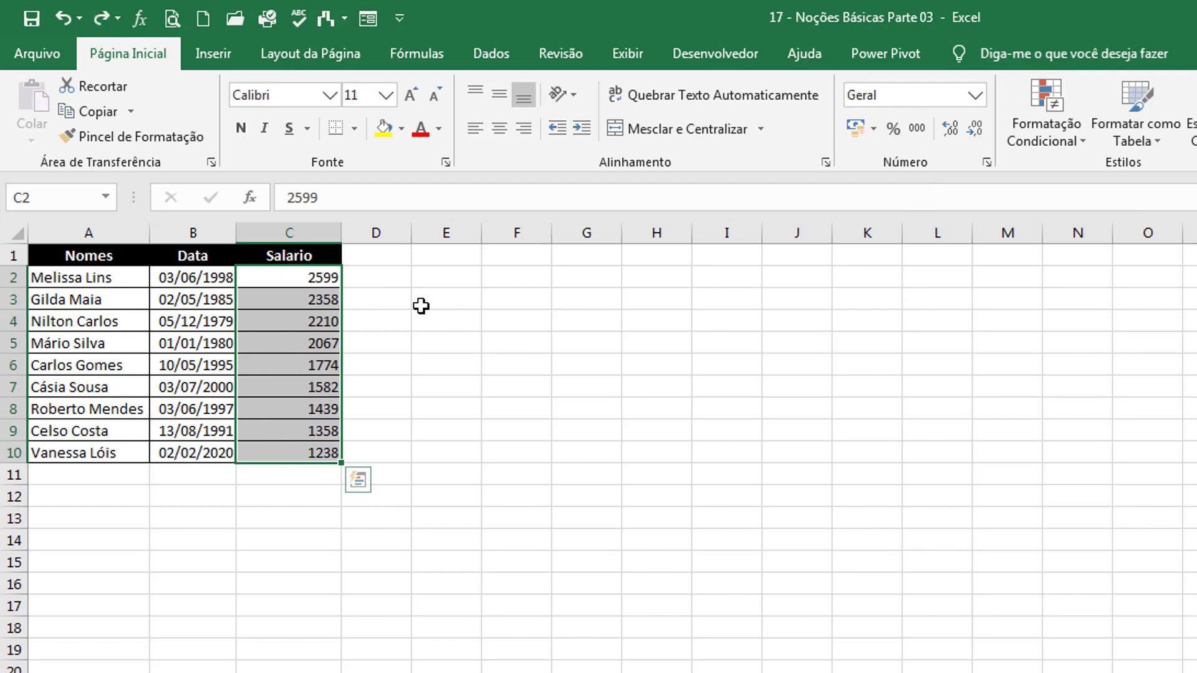
Enter "25," in E3 as a decimal-entry test, and clear the test entry.
click(424, 306)
text(25,)
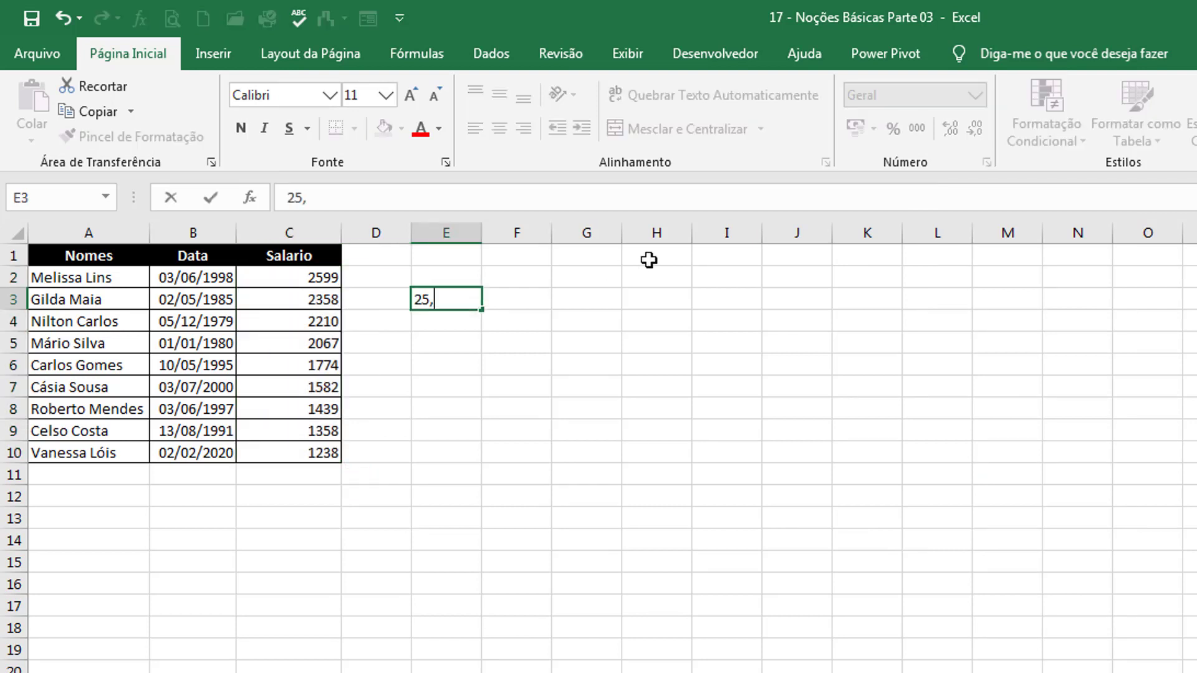
key(Return)
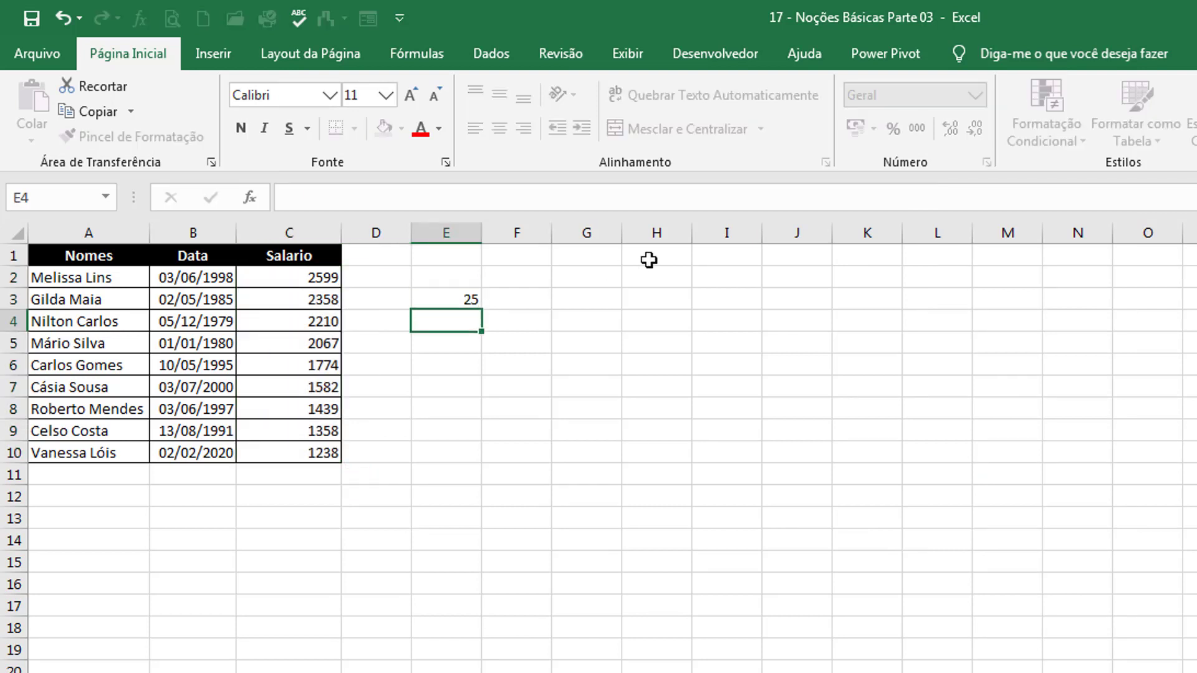
key(Up)
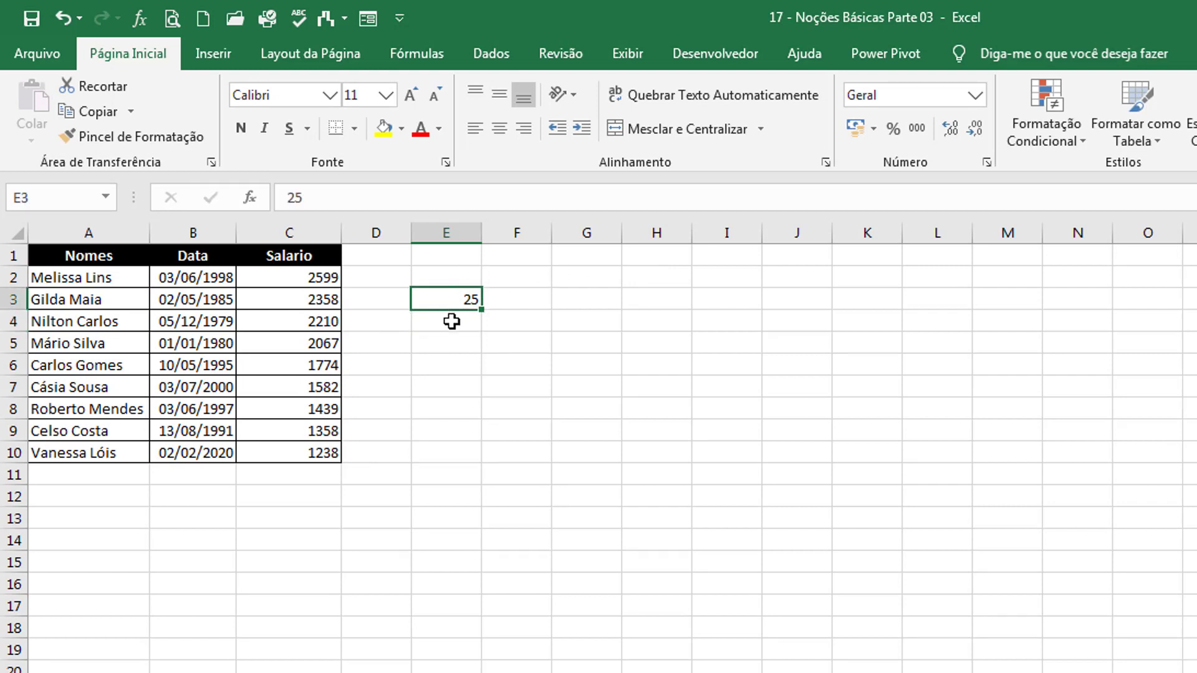
drag(458, 258, 465, 356)
key(Delete)
Apply the Número format to C2:C10 once more and undo the change.
drag(304, 278, 317, 455)
click(975, 96)
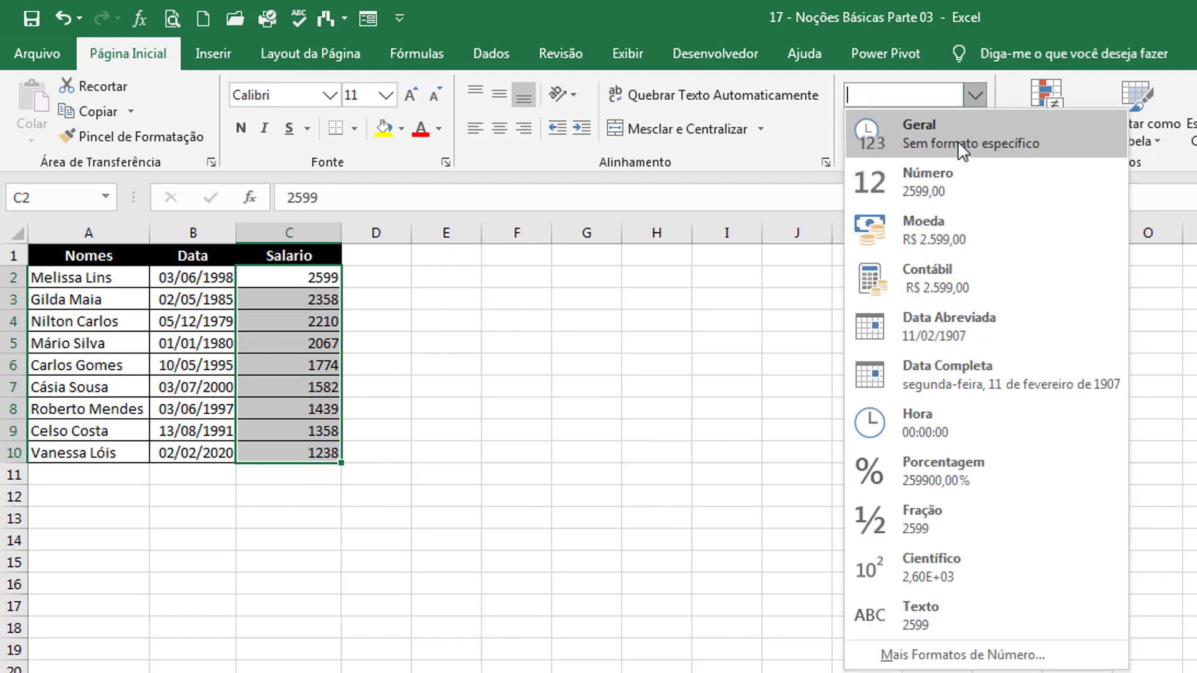
click(944, 182)
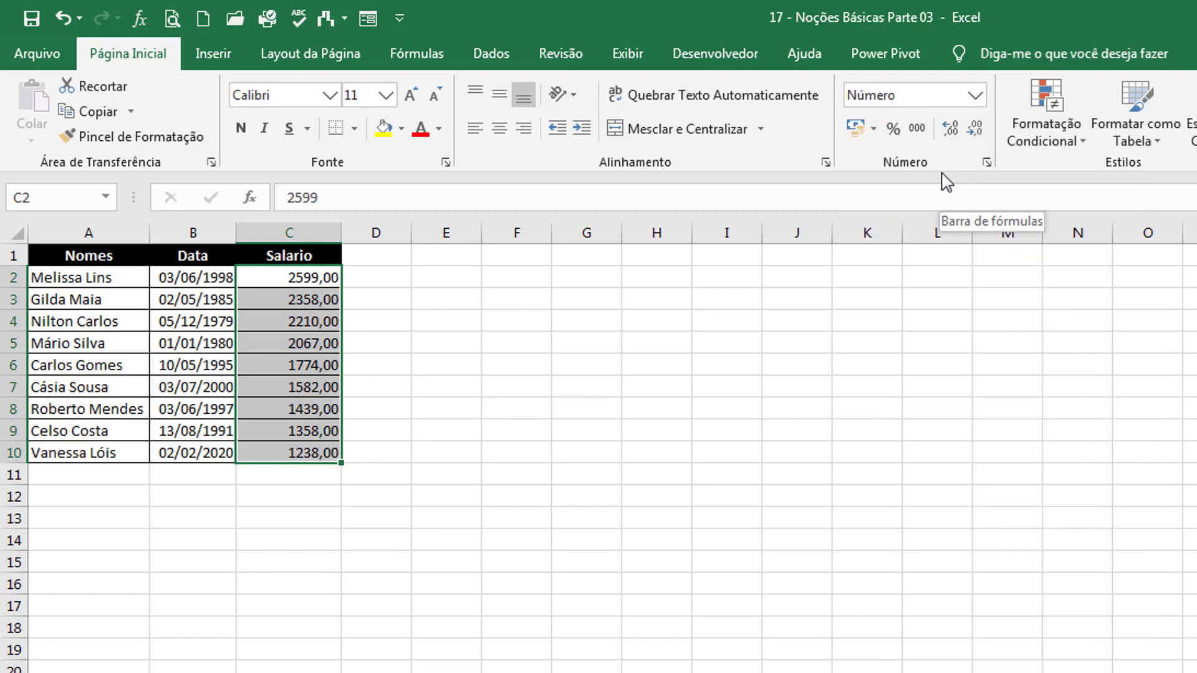
key(ctrl+z)
Format the Salario values in C2:C10 as Moeda.
click(975, 95)
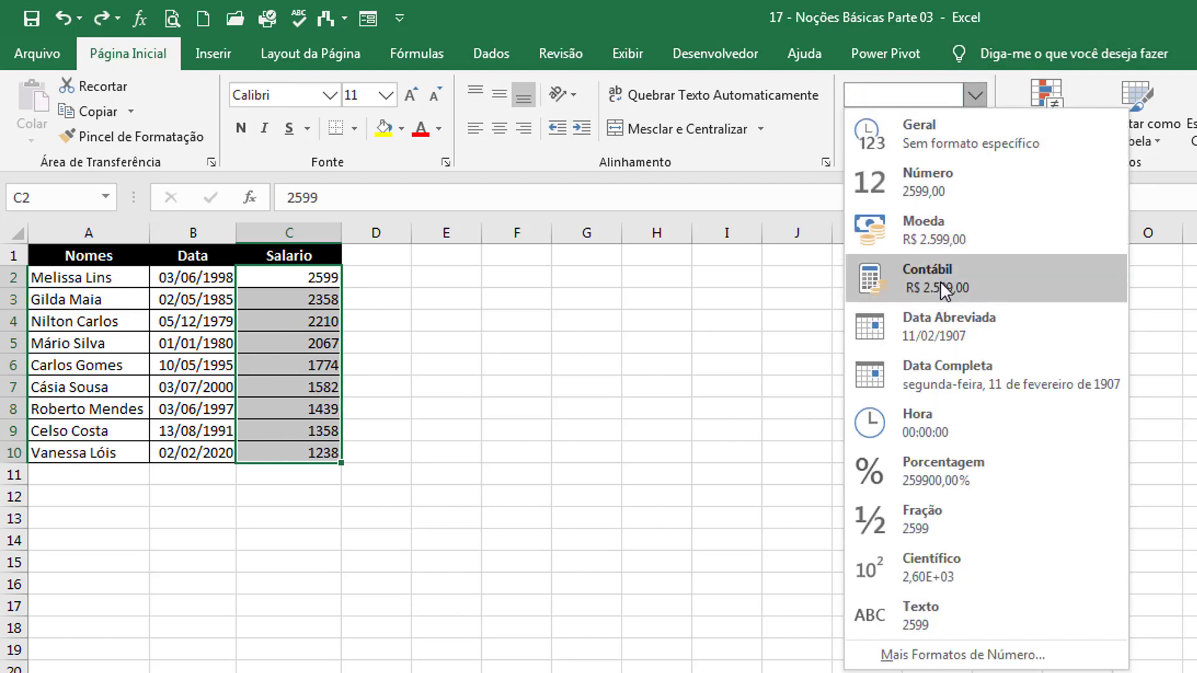
click(938, 248)
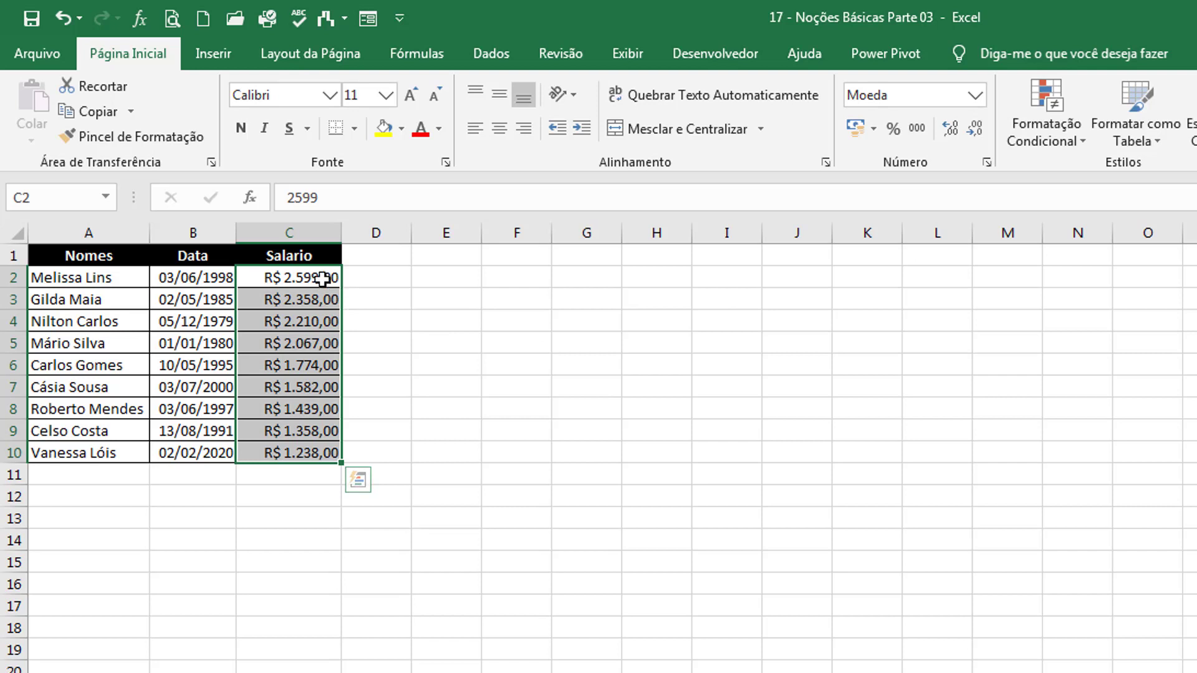
click(974, 97)
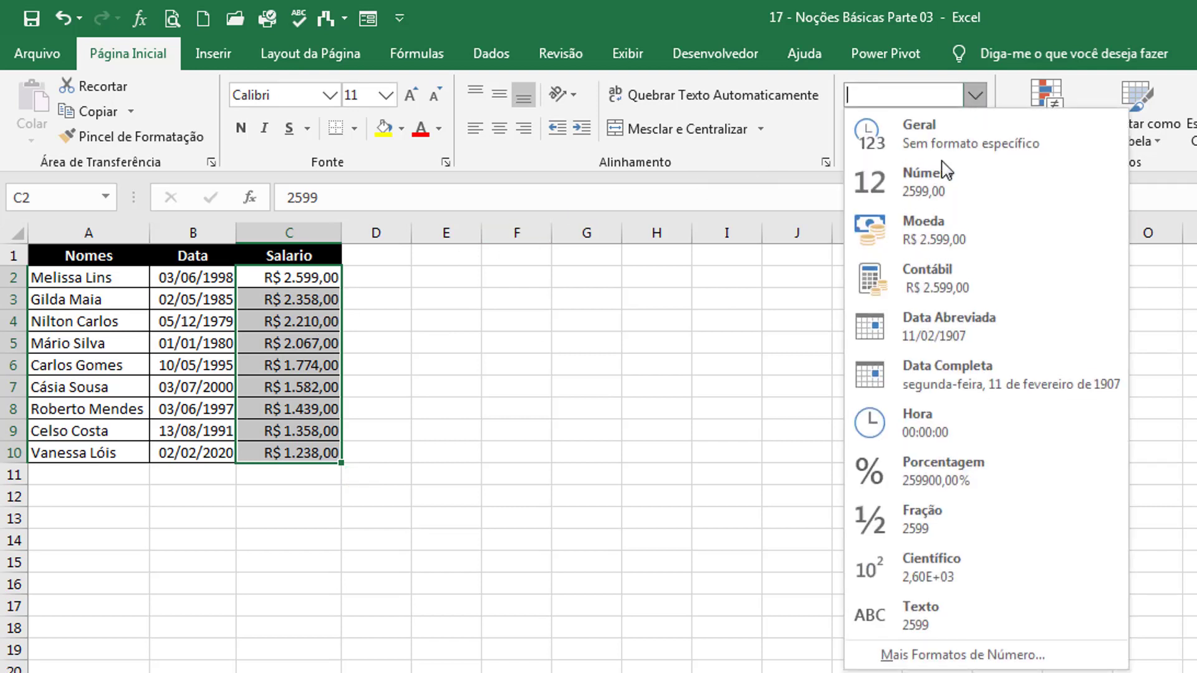
key(Escape)
Compare the Contábil and Moeda formats on C2:C10 by alternating between them twice, ending on Moeda.
click(975, 96)
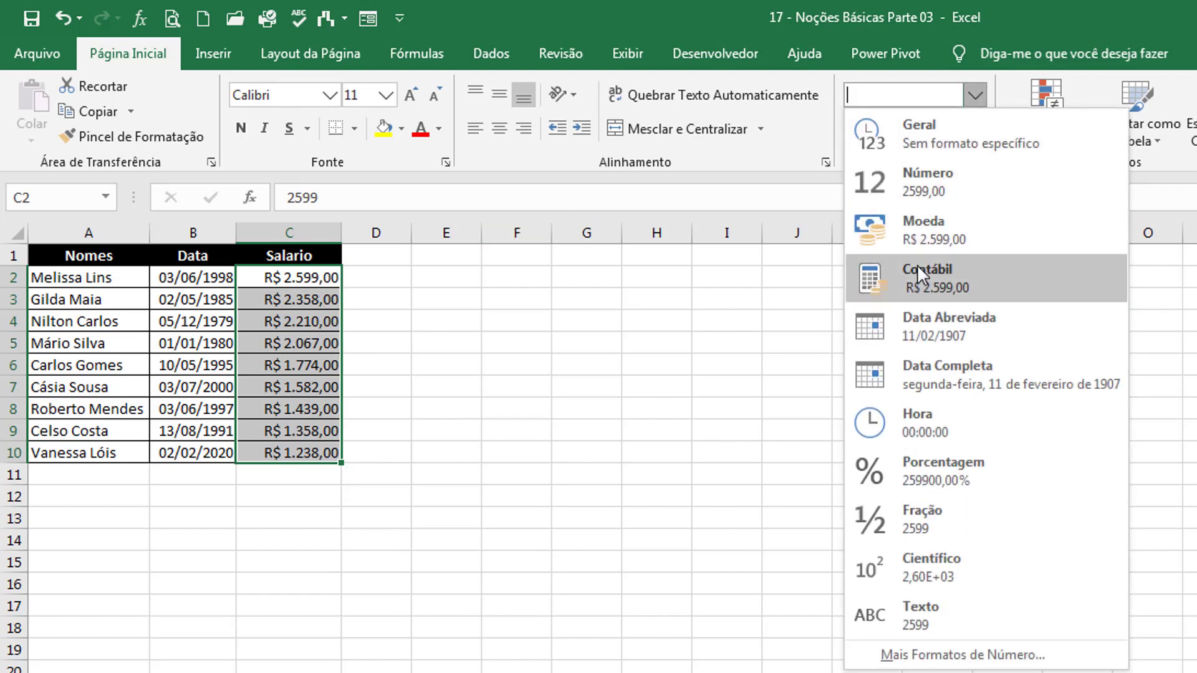
click(918, 265)
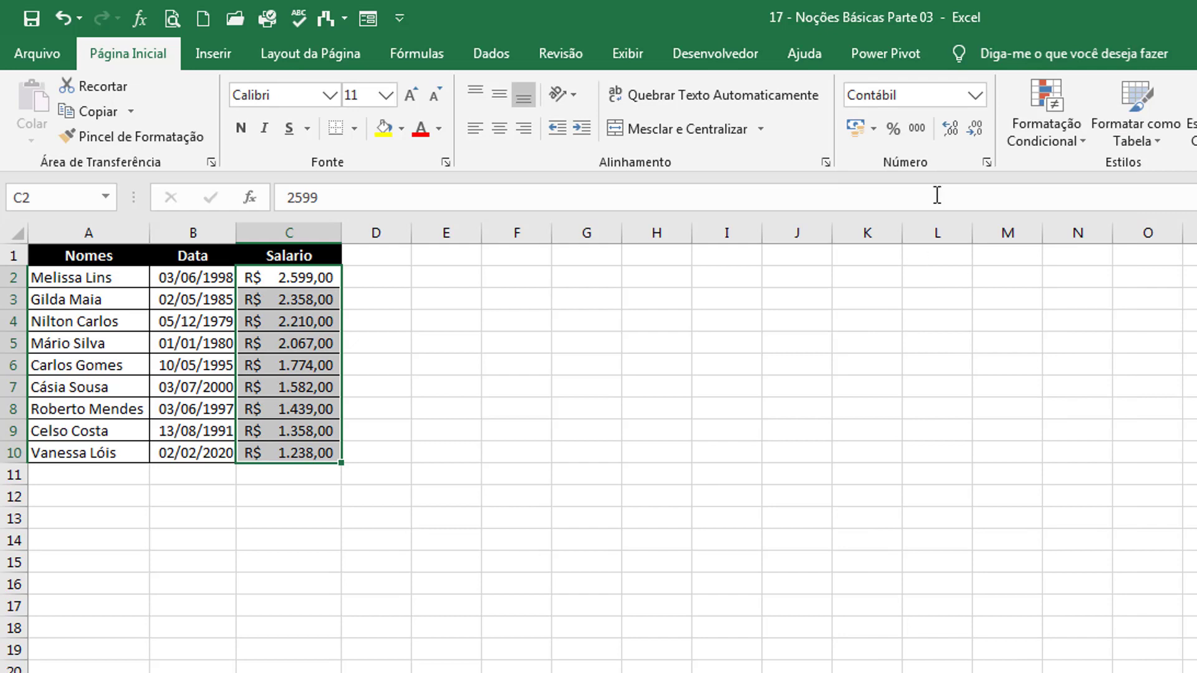
click(976, 96)
click(922, 225)
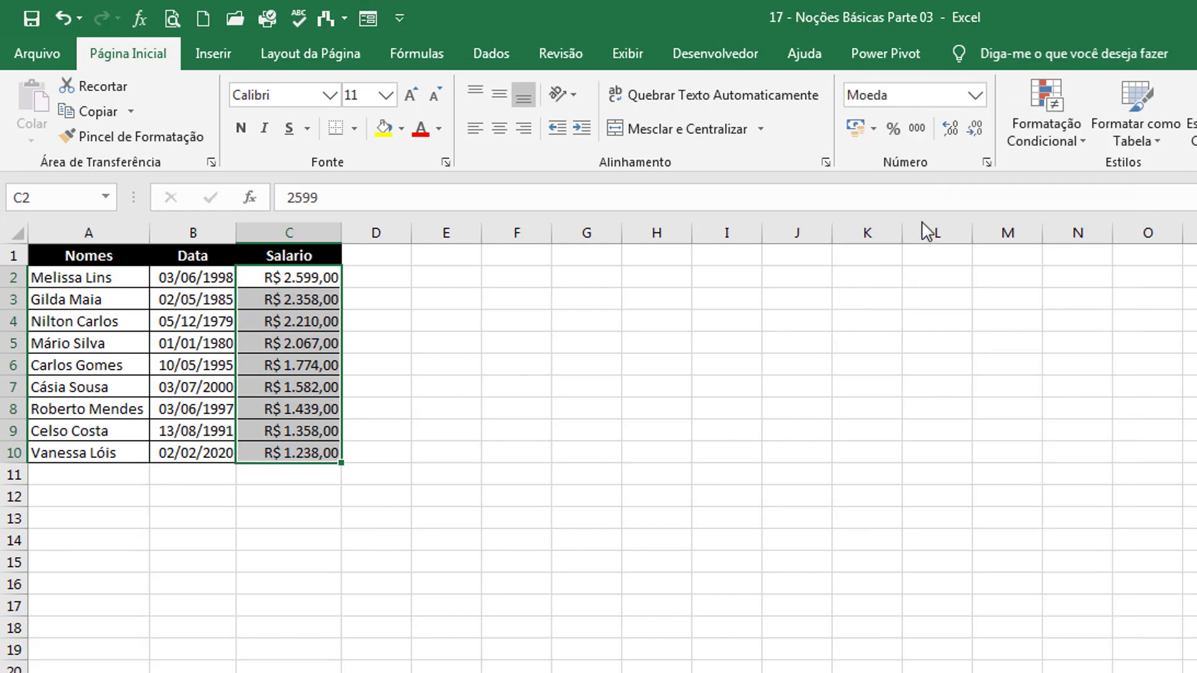
click(975, 96)
click(940, 272)
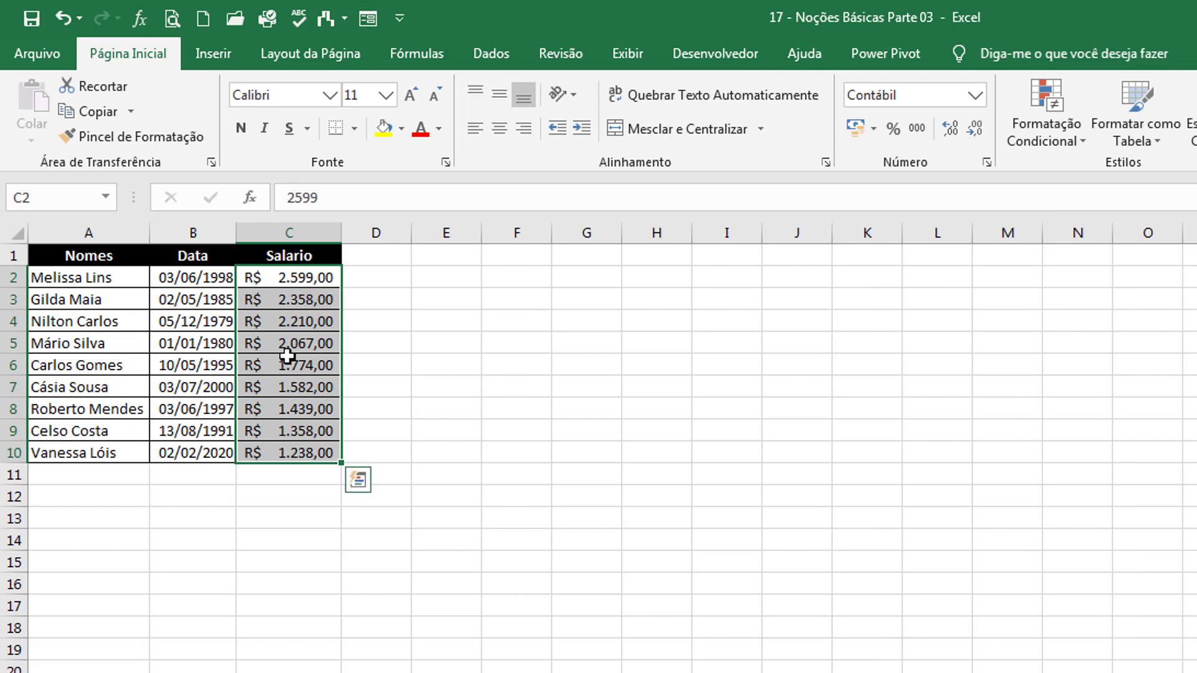
click(976, 97)
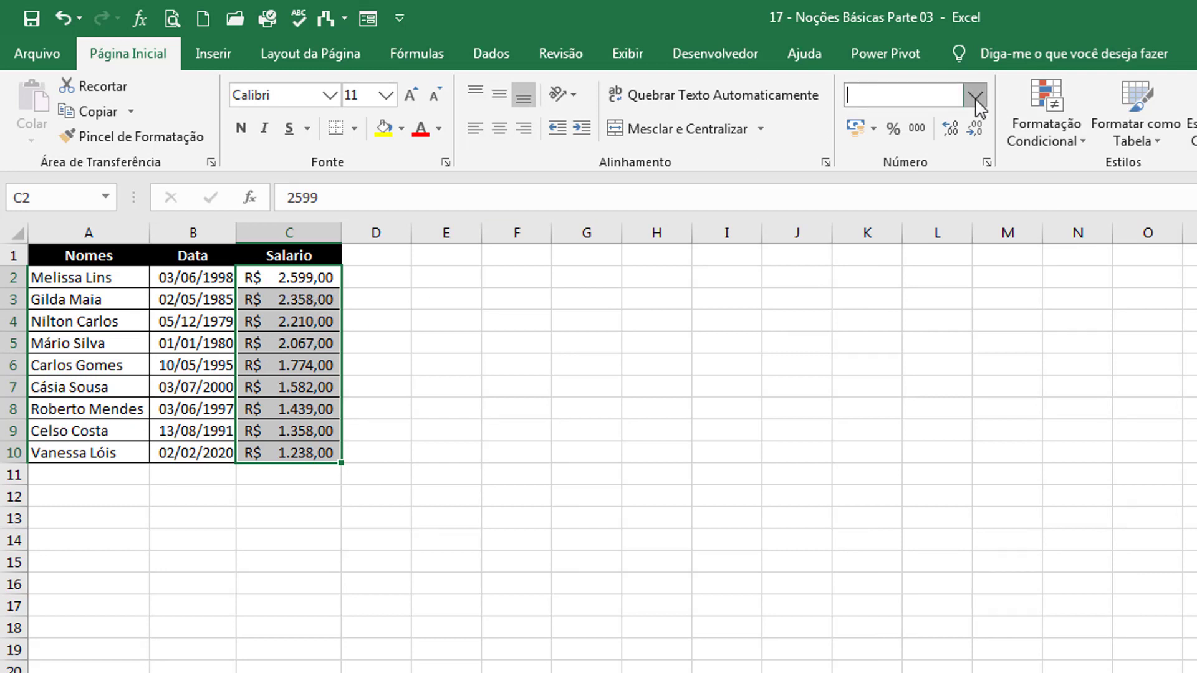
click(948, 218)
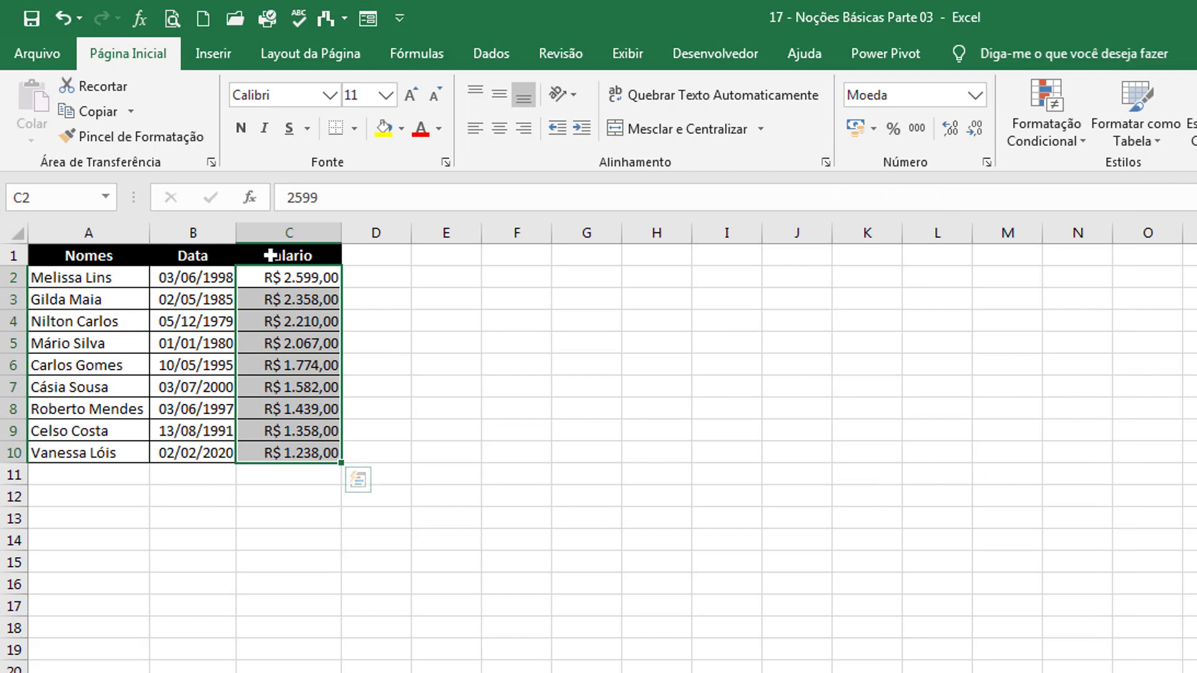
Format the Salario values in C2:C10 as Contábil.
click(976, 95)
click(928, 275)
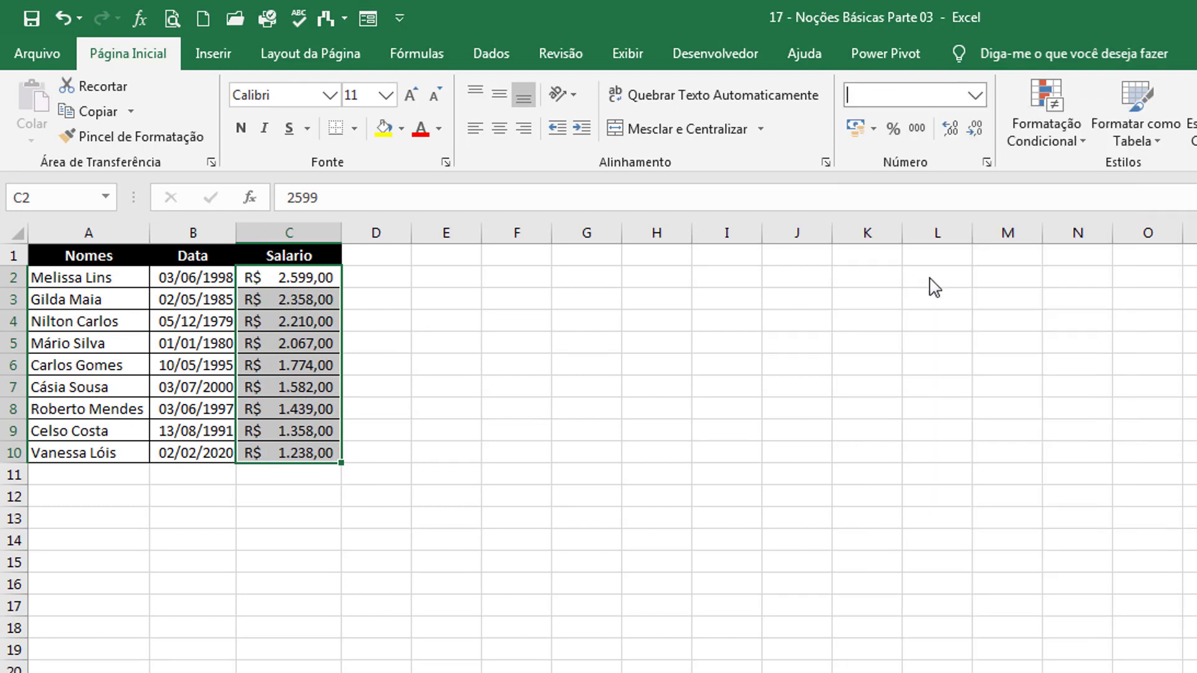
click(535, 408)
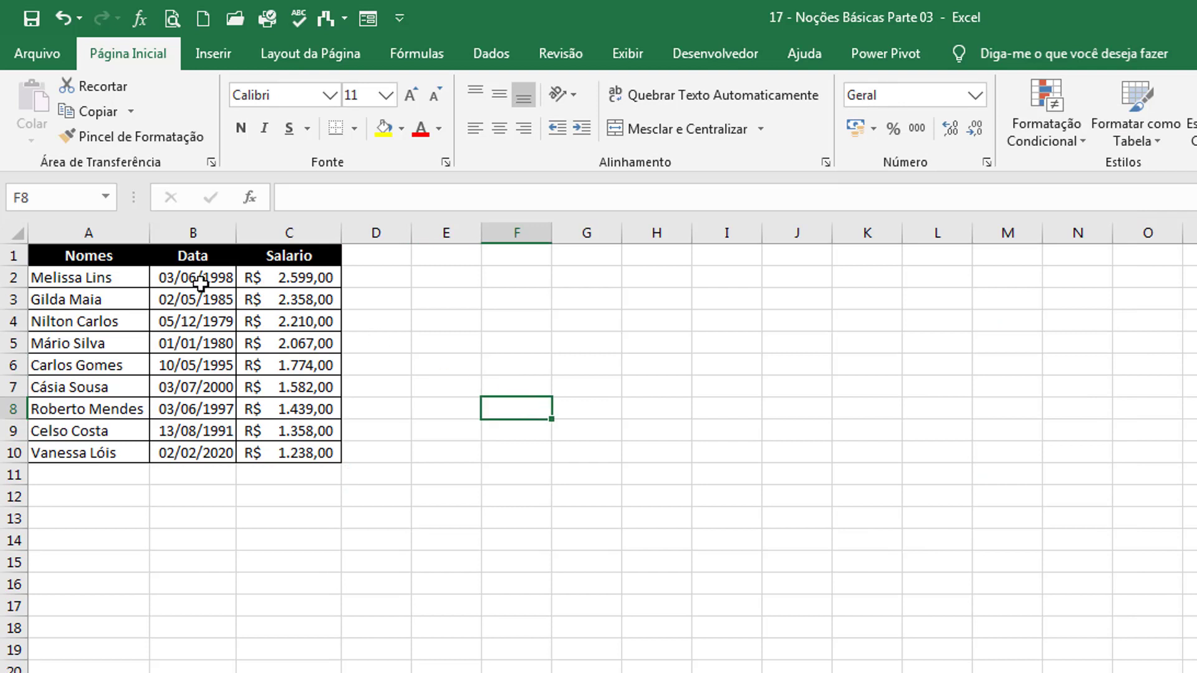
Format the dates in B2:B10 as Data Completa and autofit the width of column B.
drag(199, 284, 198, 453)
click(976, 95)
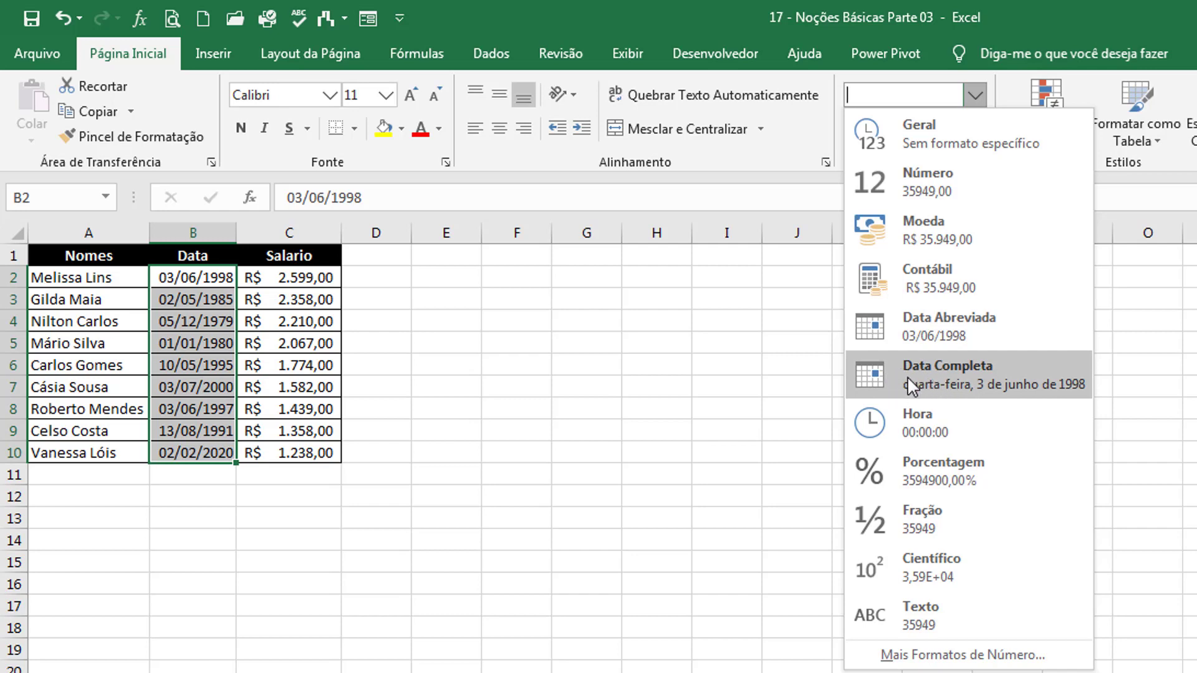
click(912, 394)
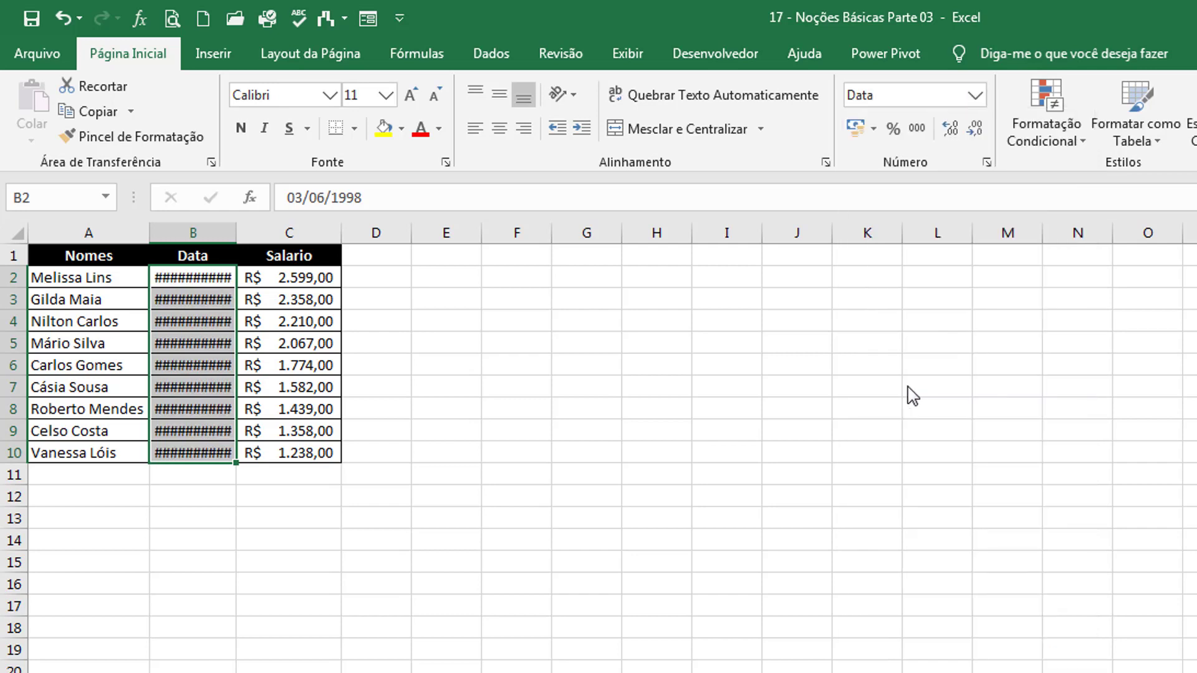
click(269, 233)
double_click(235, 232)
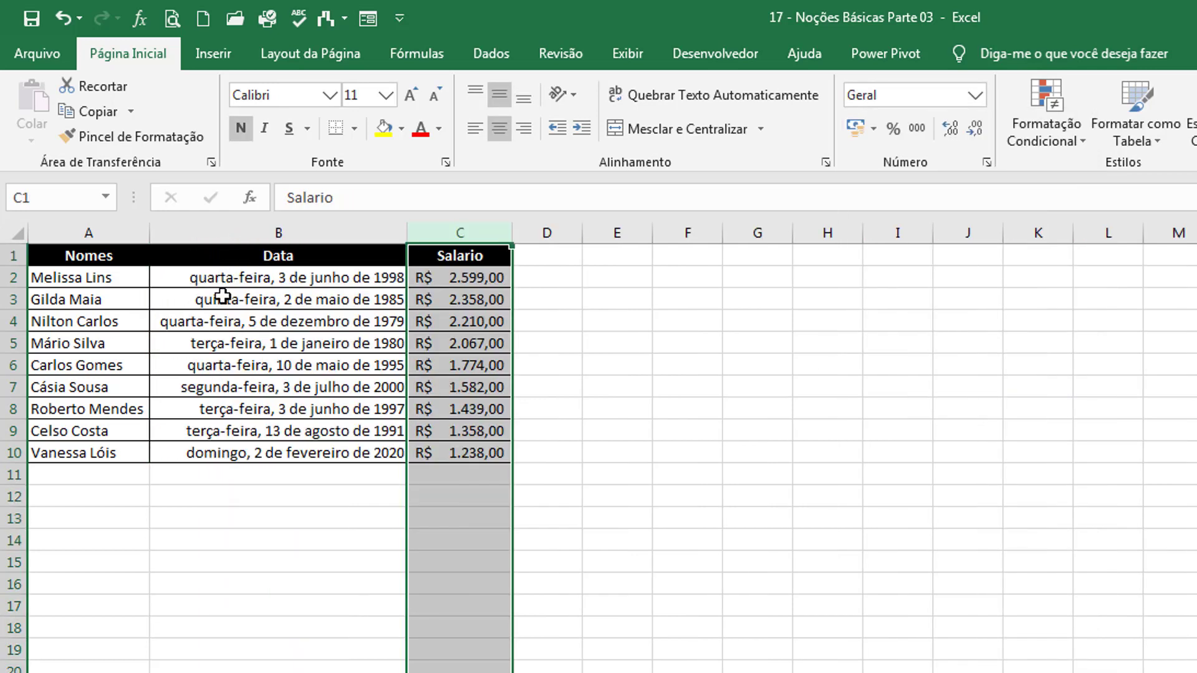
click(234, 275)
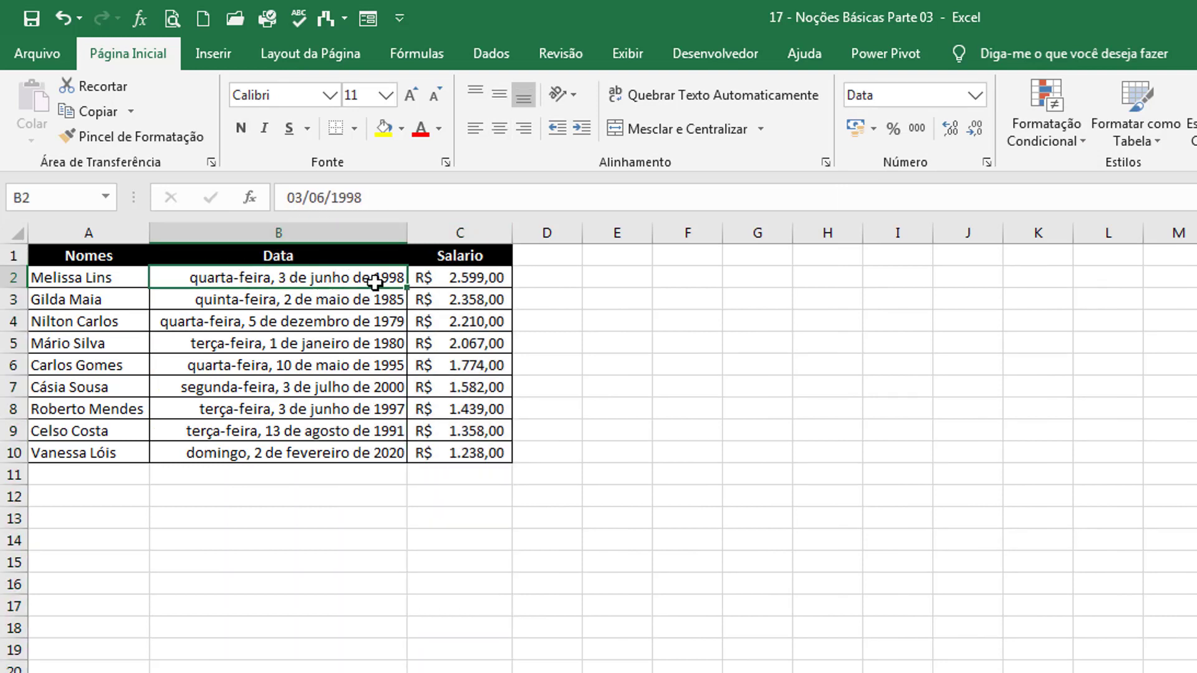
Format the dates in B2:B10 as Data Abreviada and center them horizontally and vertically.
drag(374, 282, 381, 454)
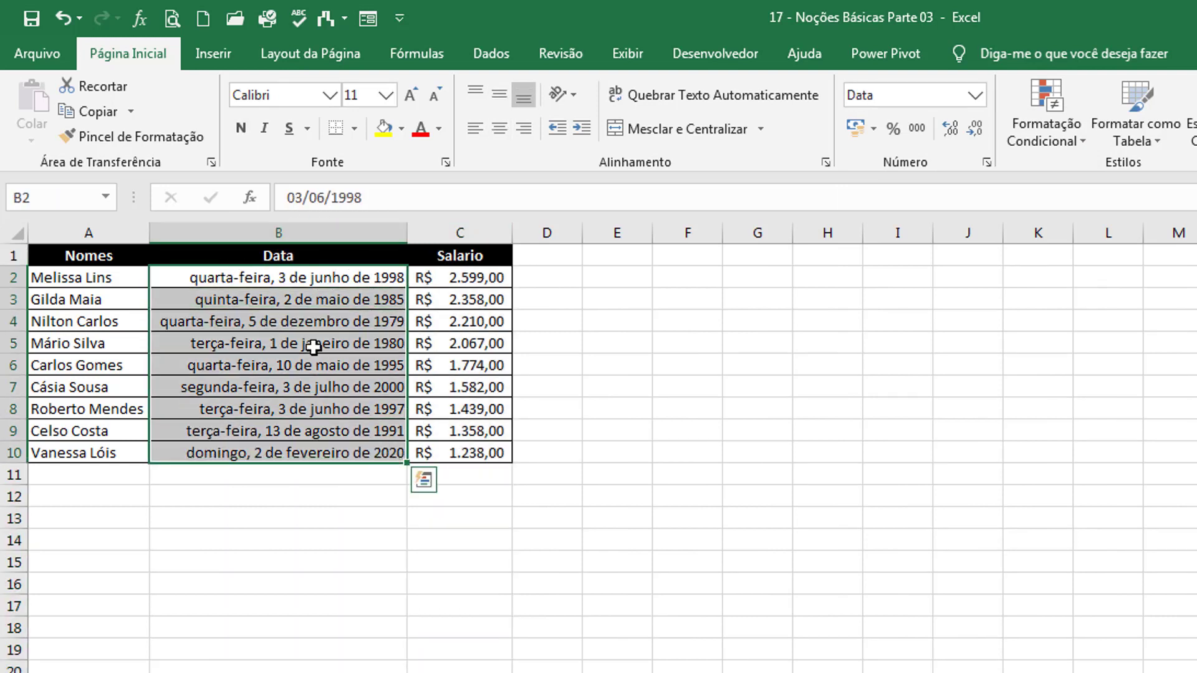
click(975, 95)
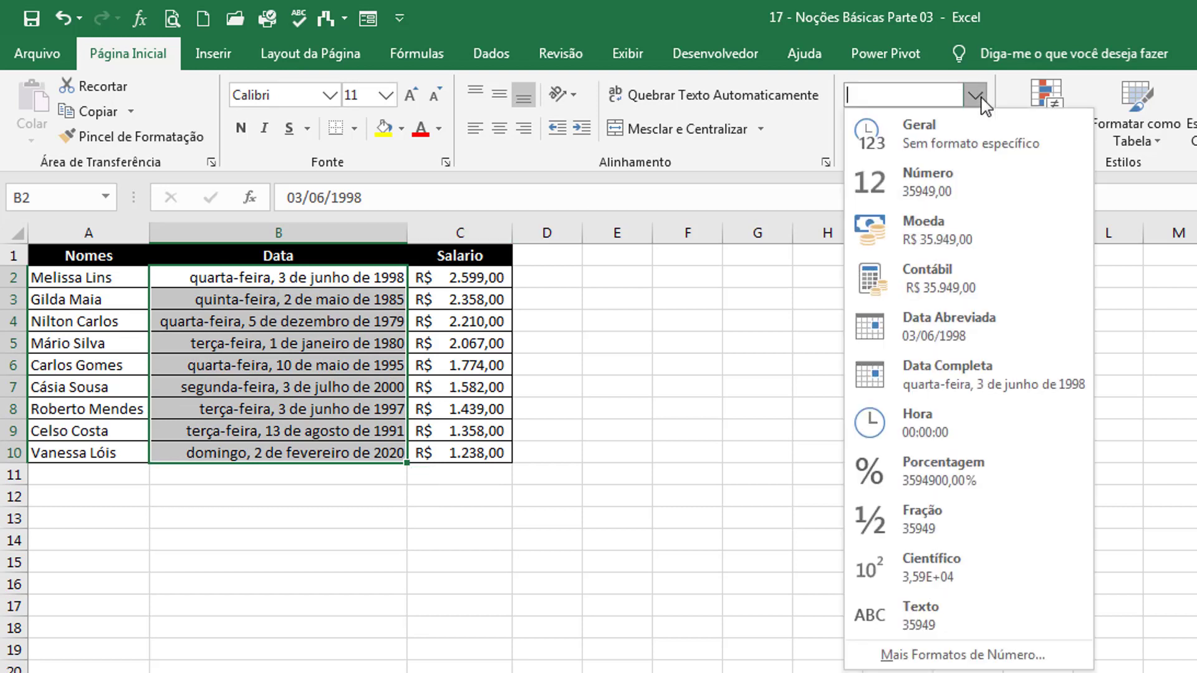
click(936, 323)
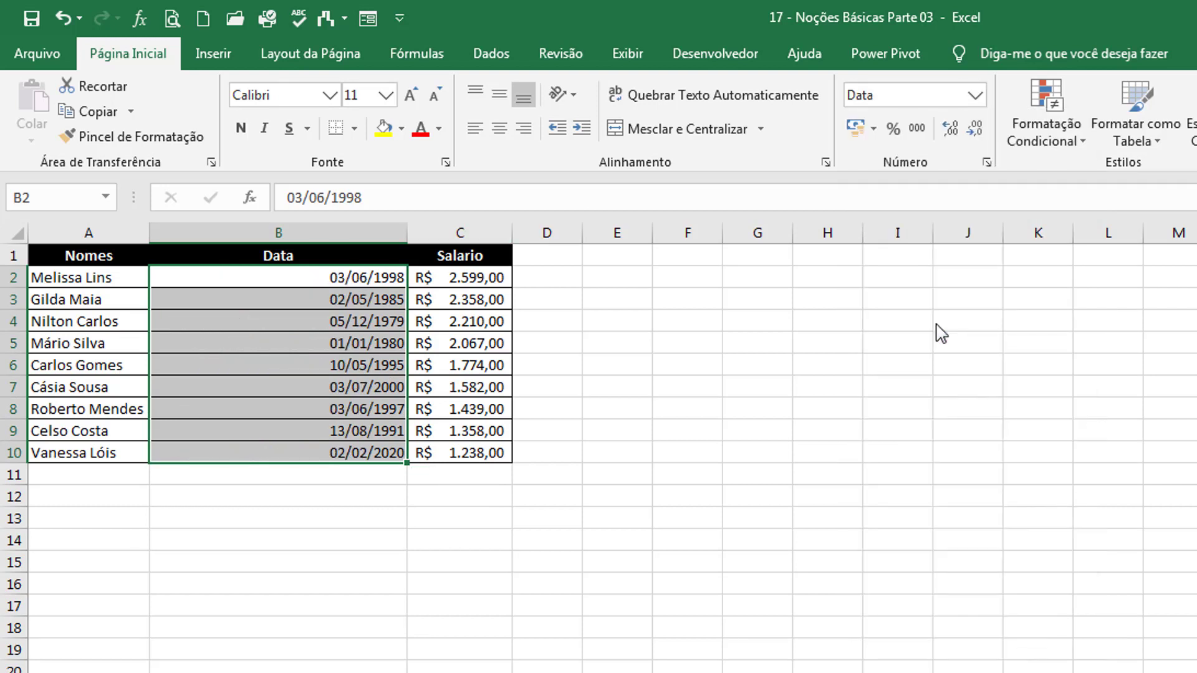
click(499, 128)
click(498, 94)
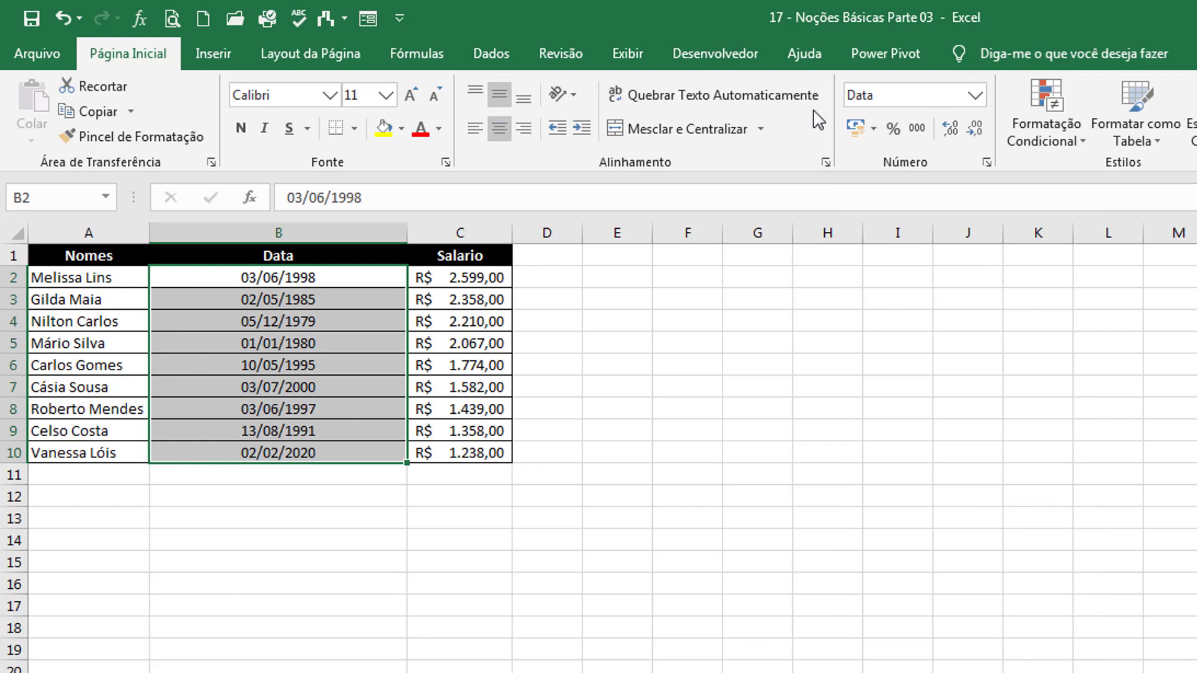
click(971, 89)
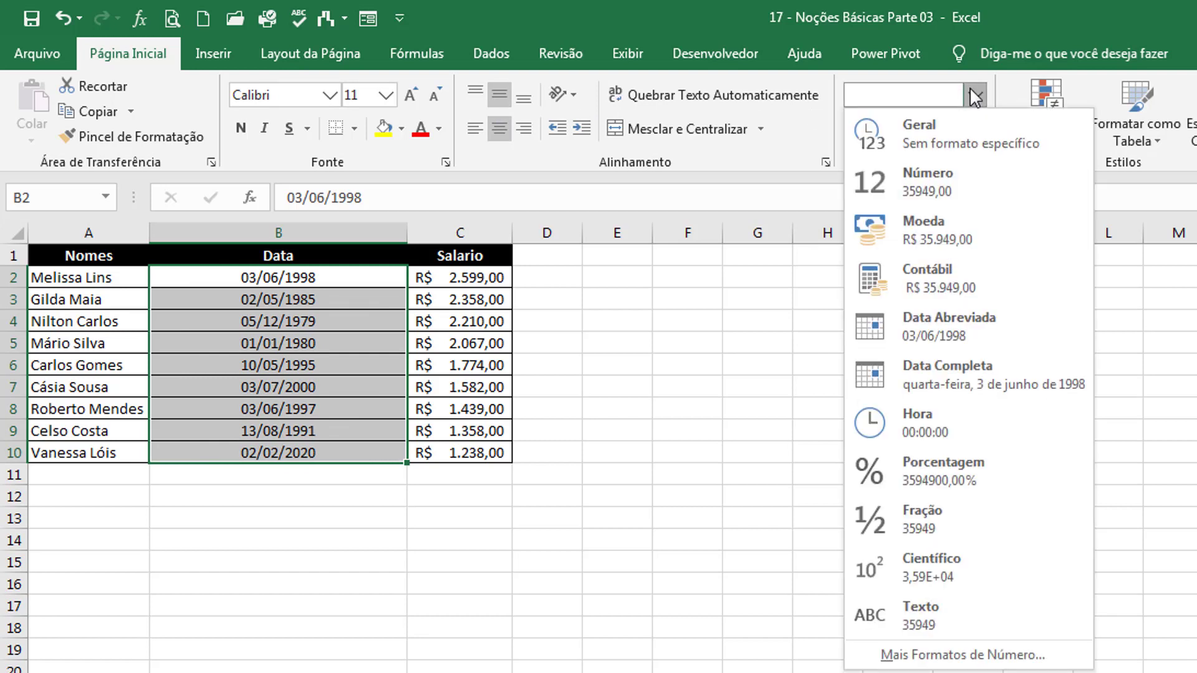
click(612, 443)
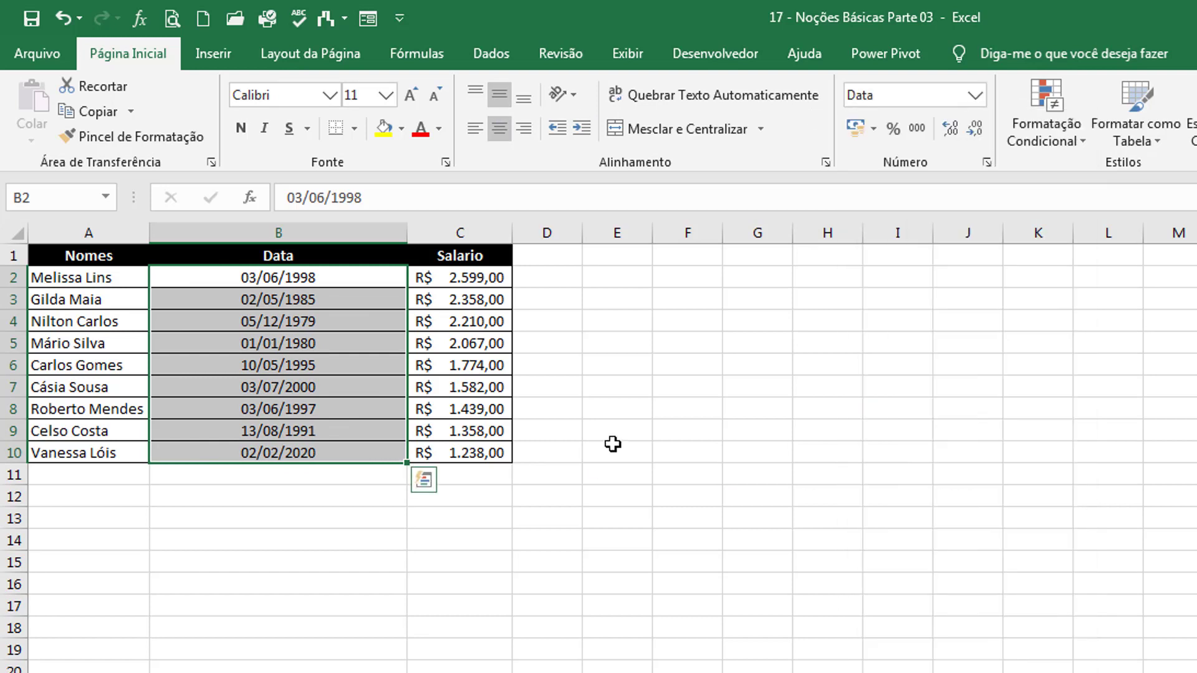
click(613, 437)
click(695, 449)
click(700, 430)
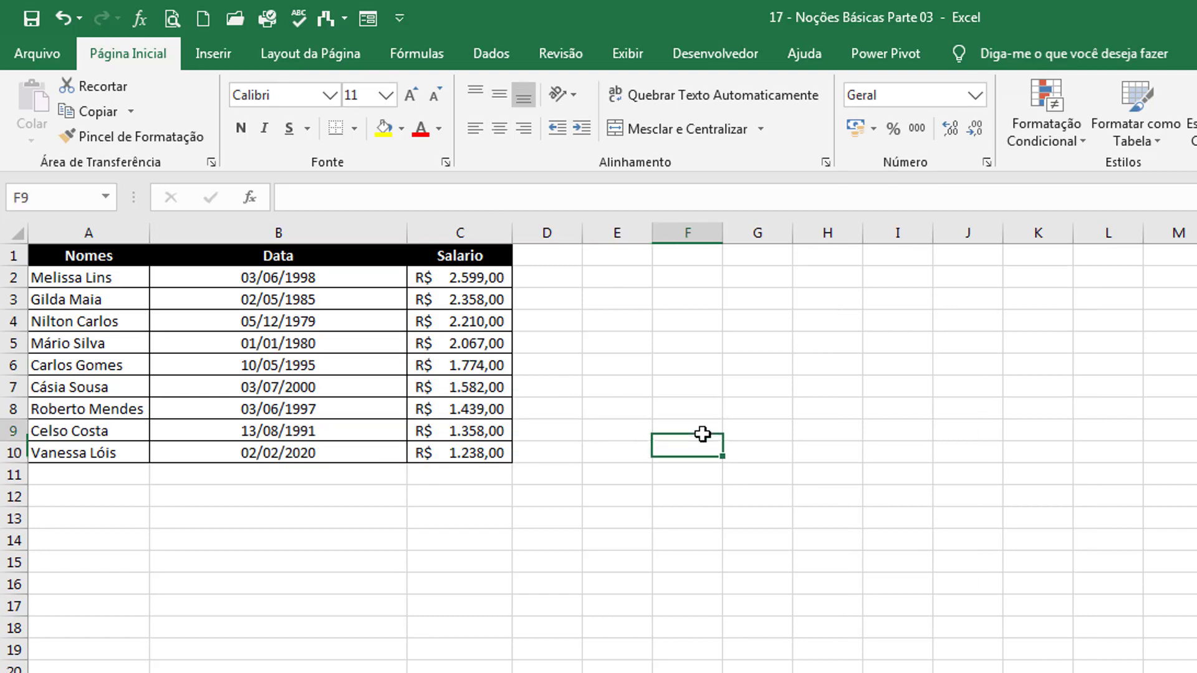
click(770, 452)
Enter 10 in G9, apply the Porcentagem format to it, and undo the format change.
click(766, 430)
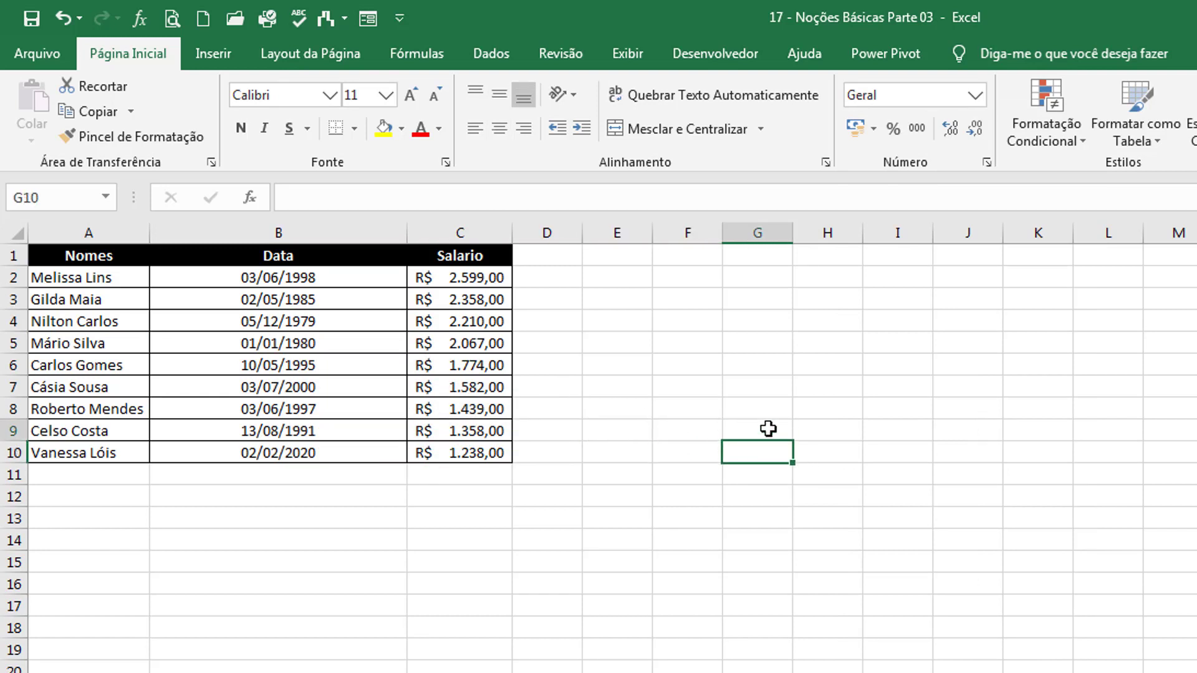
text(10)
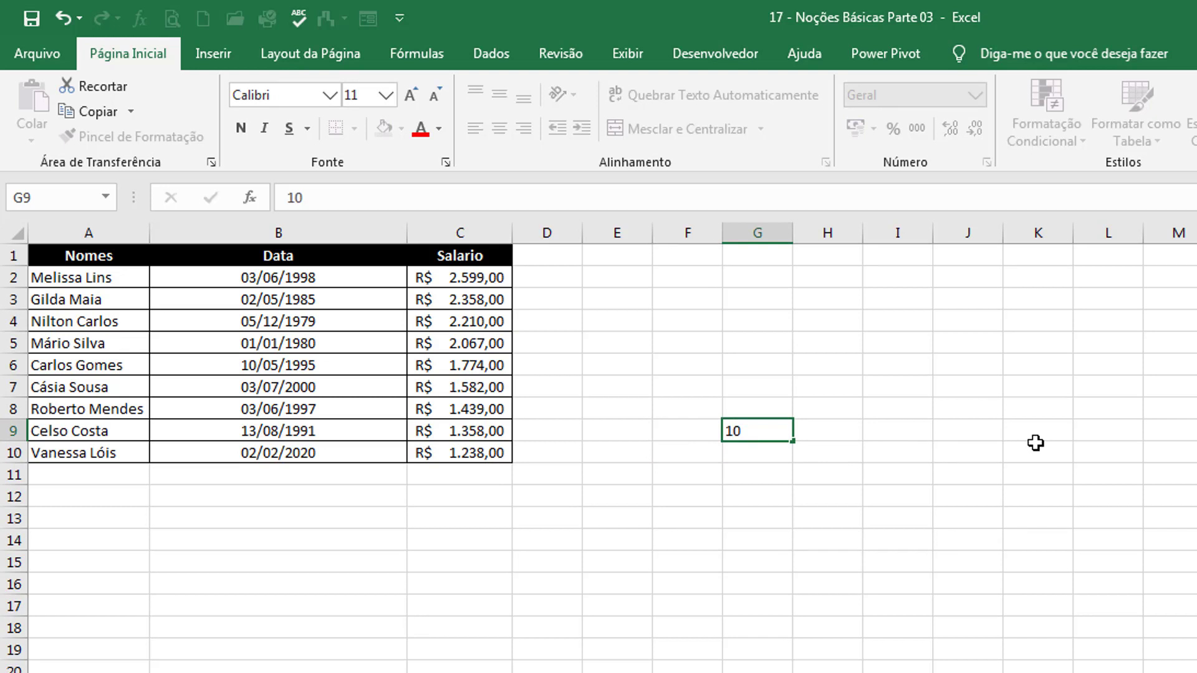
key(Return)
click(767, 424)
click(976, 95)
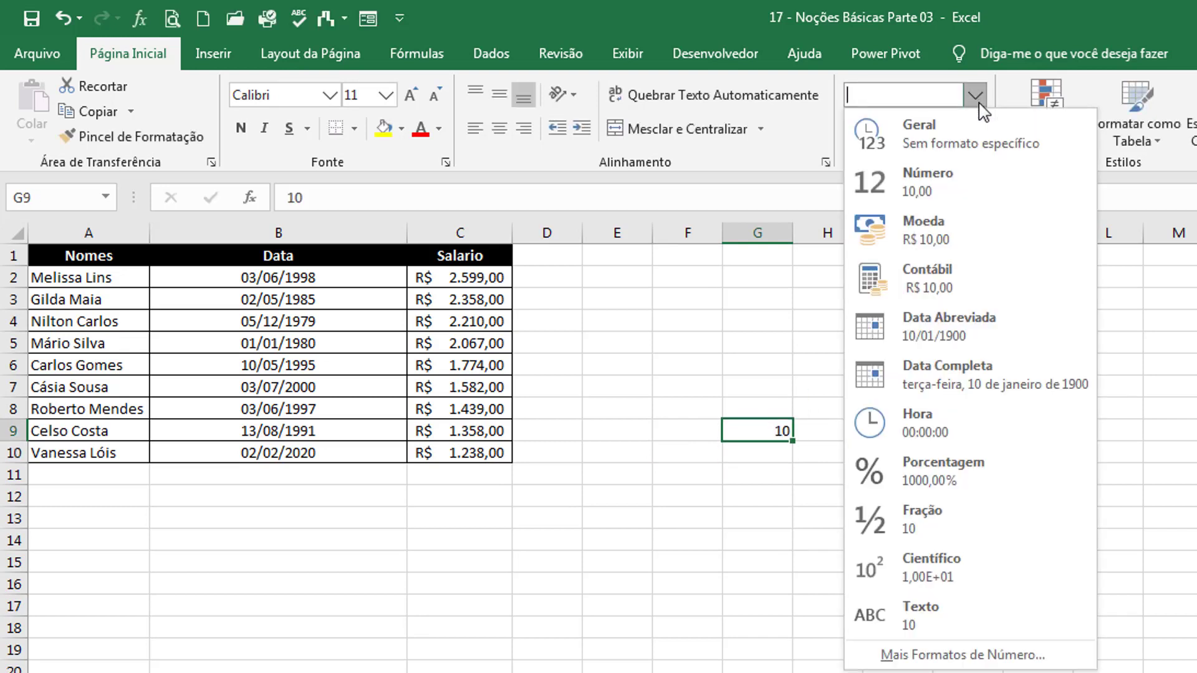
click(940, 474)
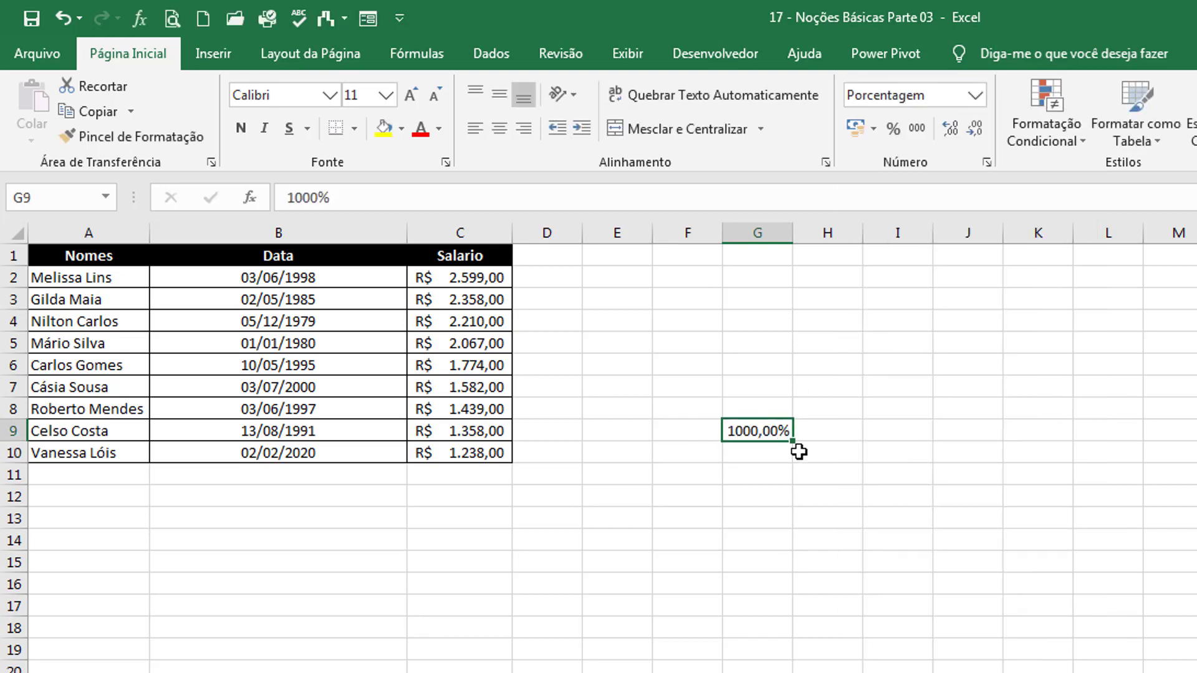
click(833, 432)
click(895, 437)
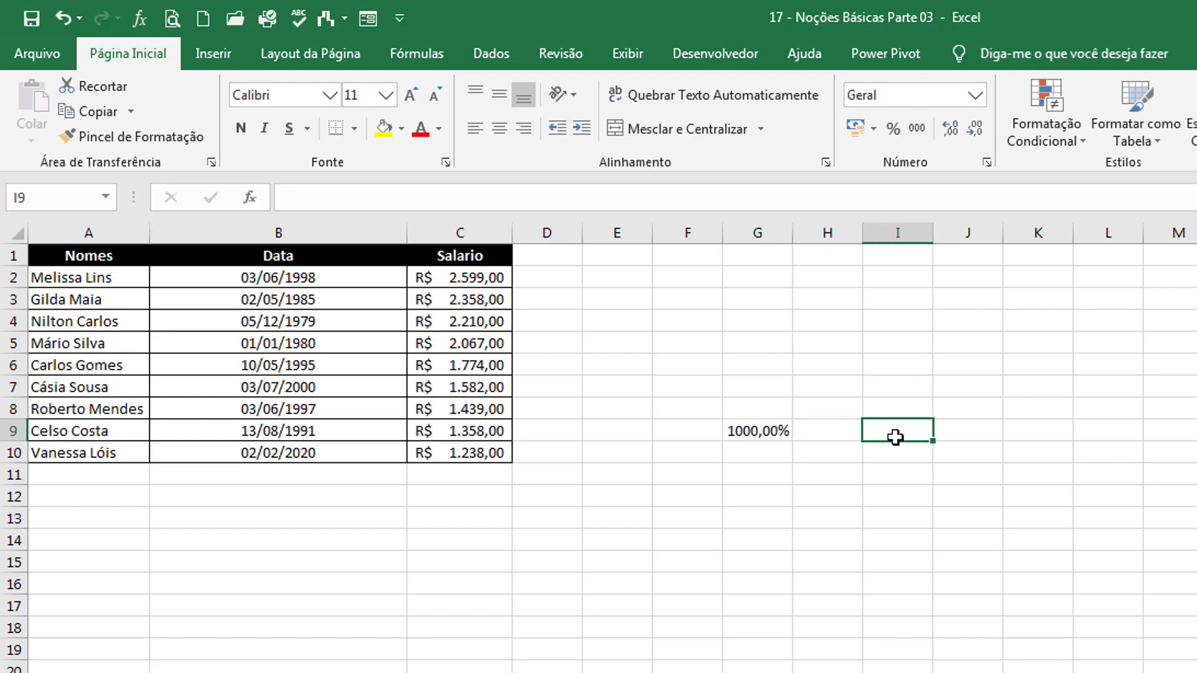
key(ctrl+z)
Enter the formula =10*100 in H9 and apply the percent style to G9 for comparison.
click(808, 430)
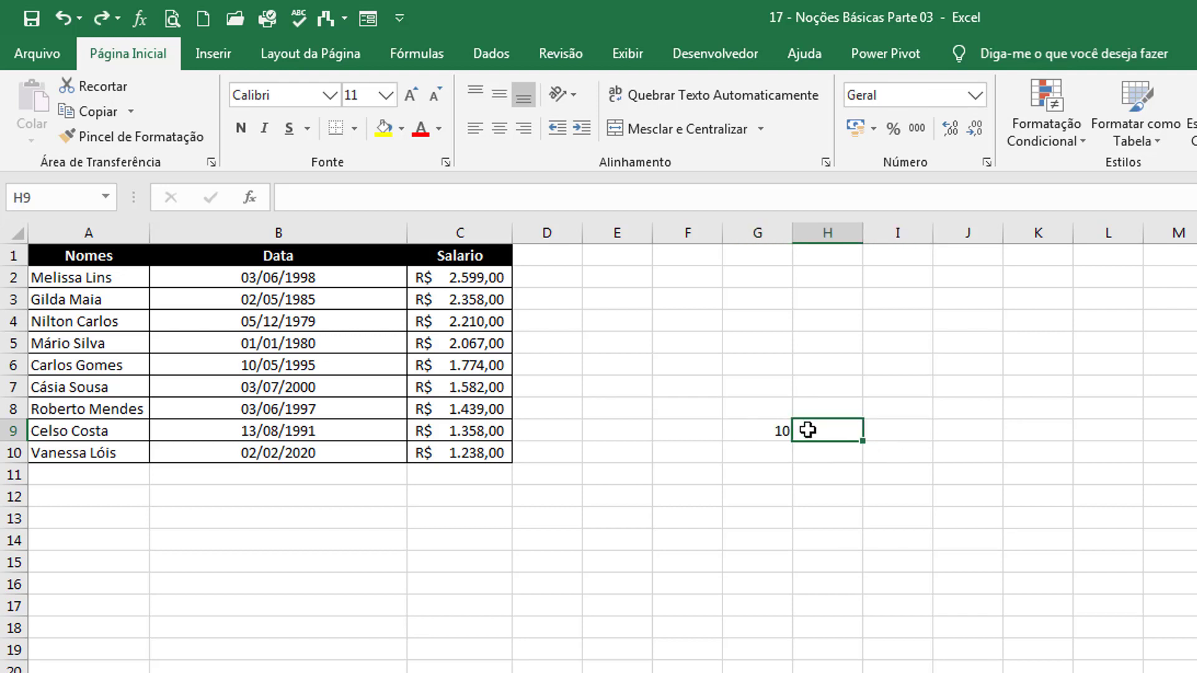
text(=10*100)
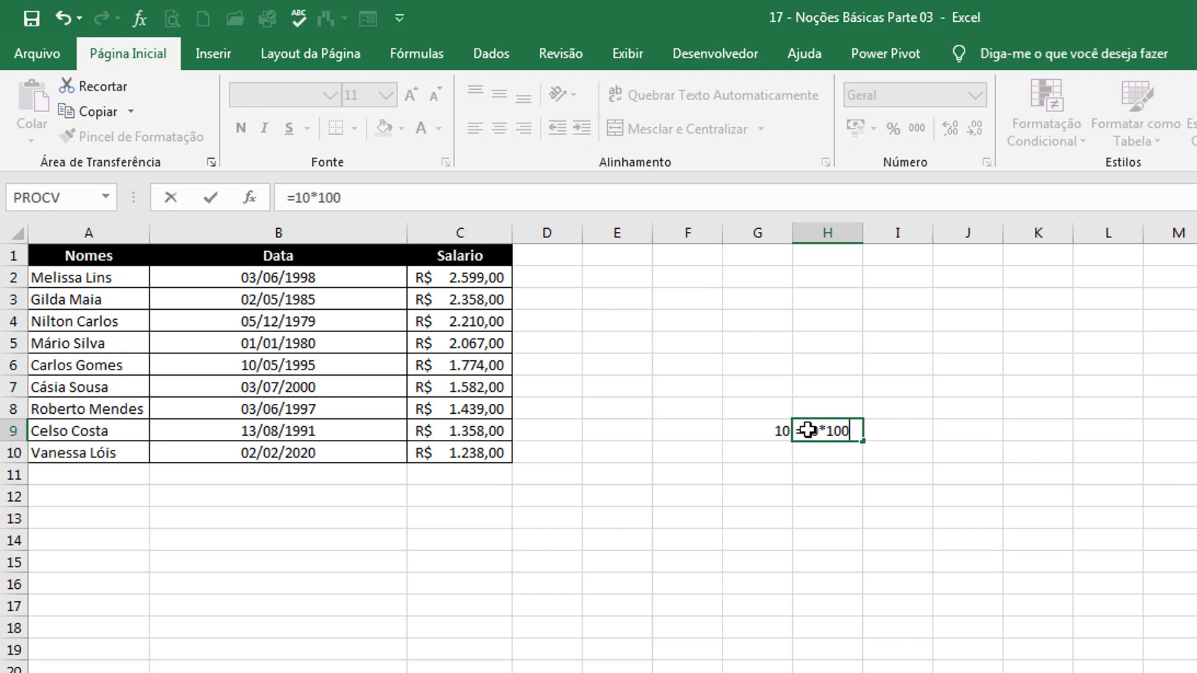
key(Return)
click(807, 431)
click(777, 424)
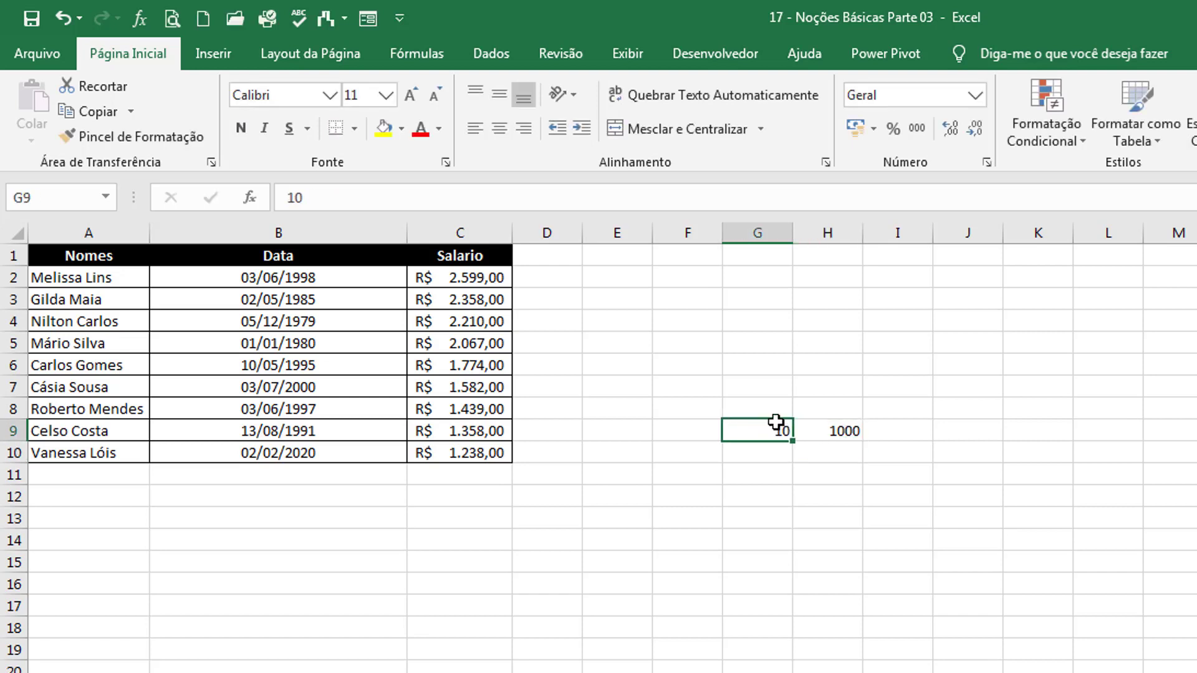
click(890, 127)
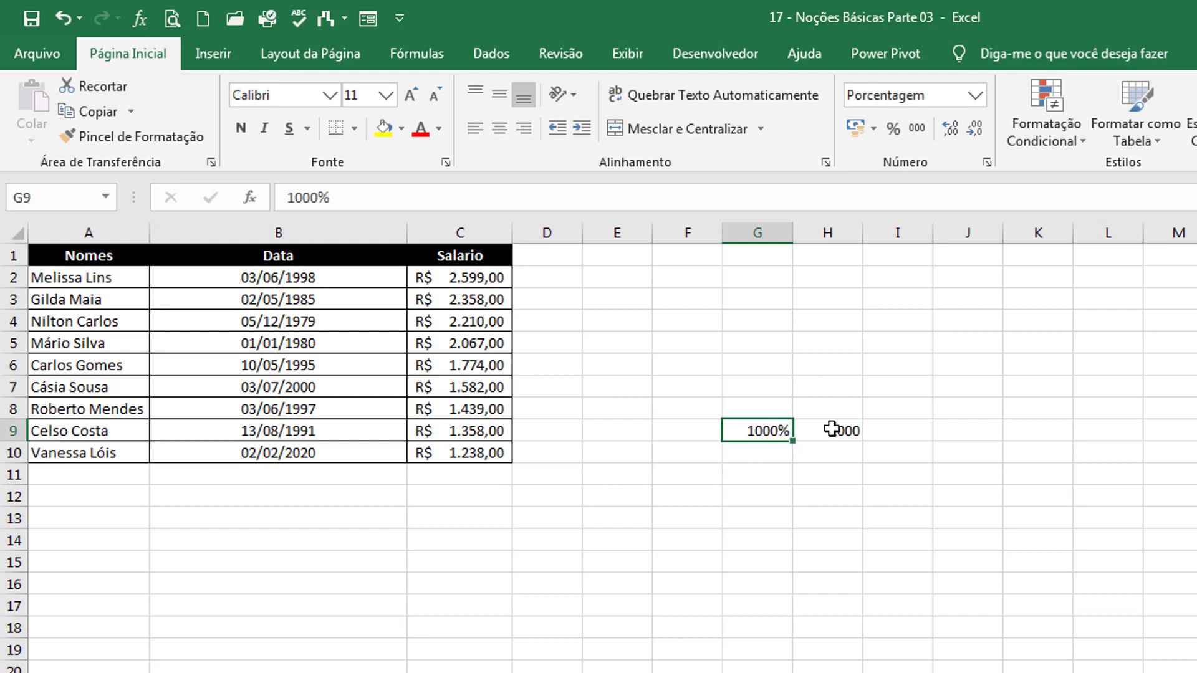
Clear the test entries in G9:H9 and delete columns G to I.
drag(734, 431, 852, 433)
key(Delete)
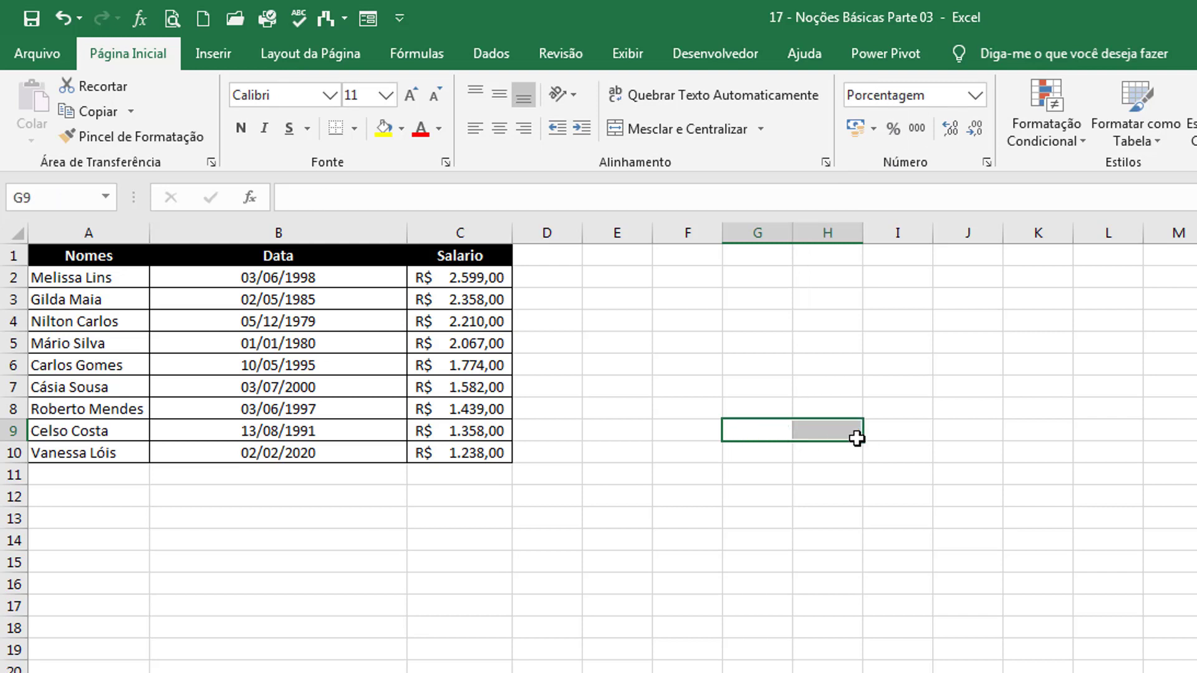
drag(764, 232, 924, 235)
right_click(927, 236)
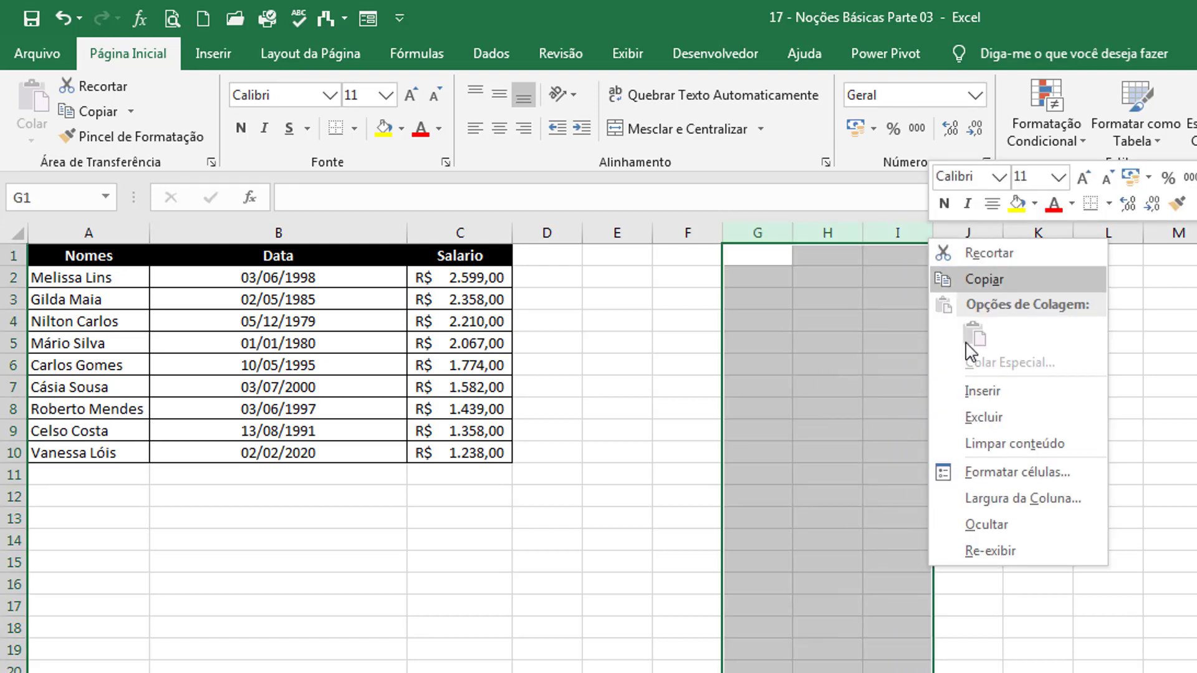
click(983, 418)
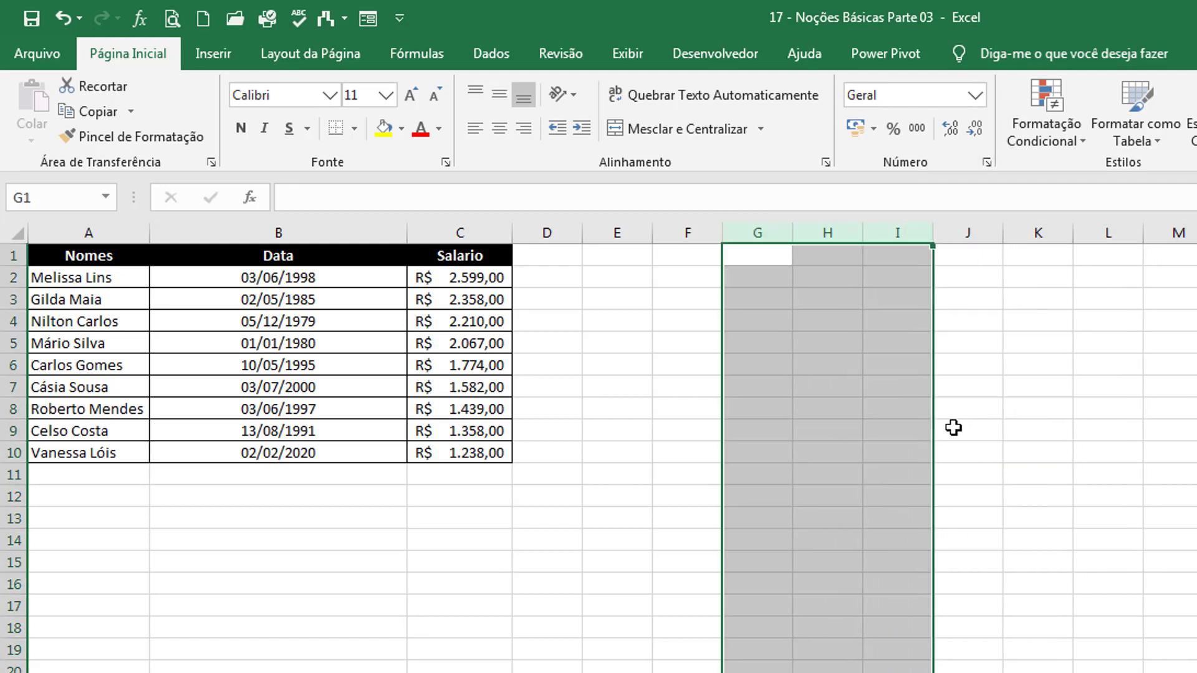
Enter 10% in F10 as a percentage test, and clear the test entry.
click(677, 427)
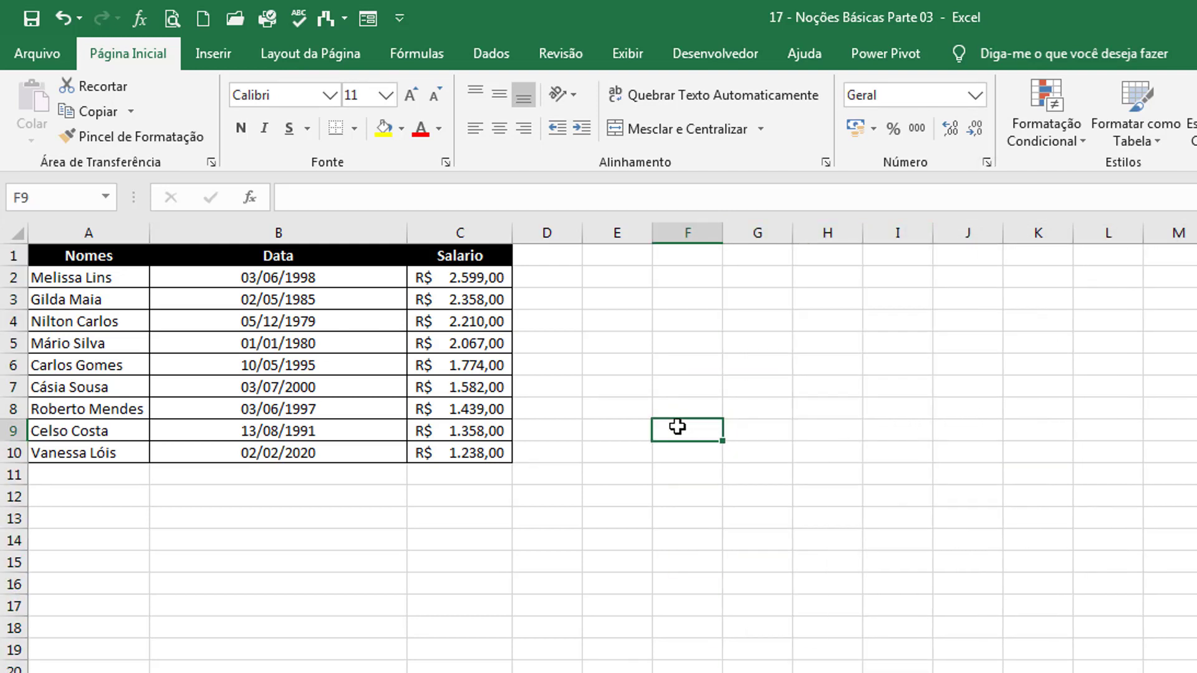
click(691, 455)
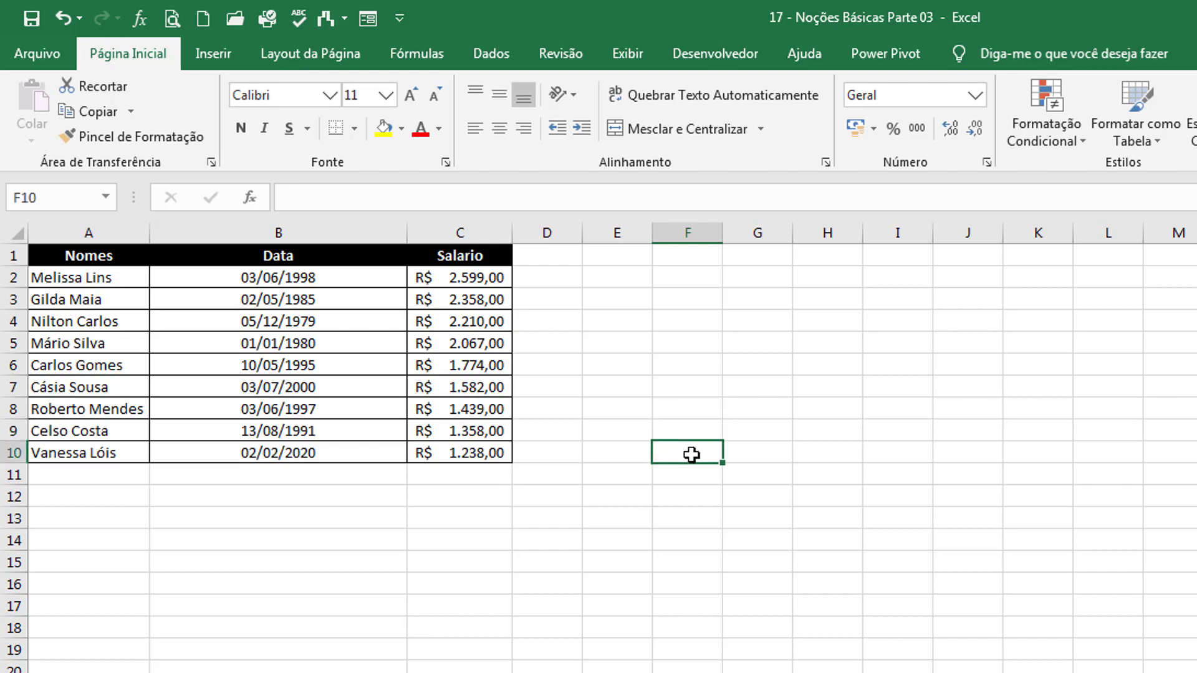
text(10)
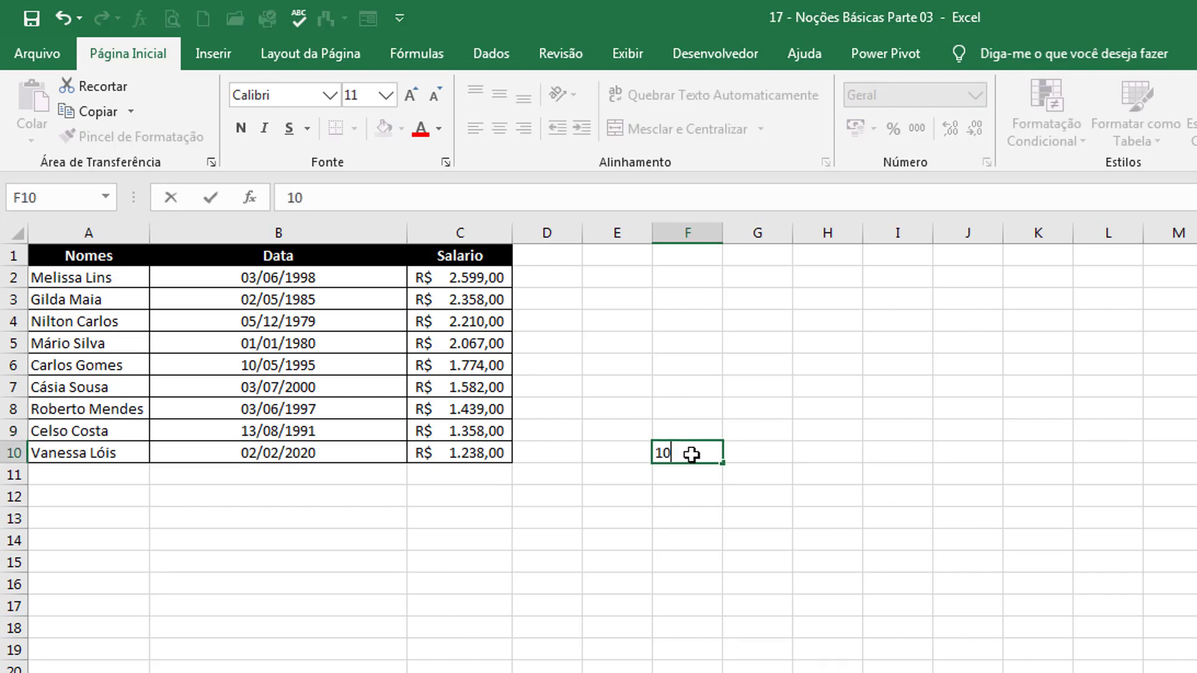
text(%)
key(Return)
click(690, 455)
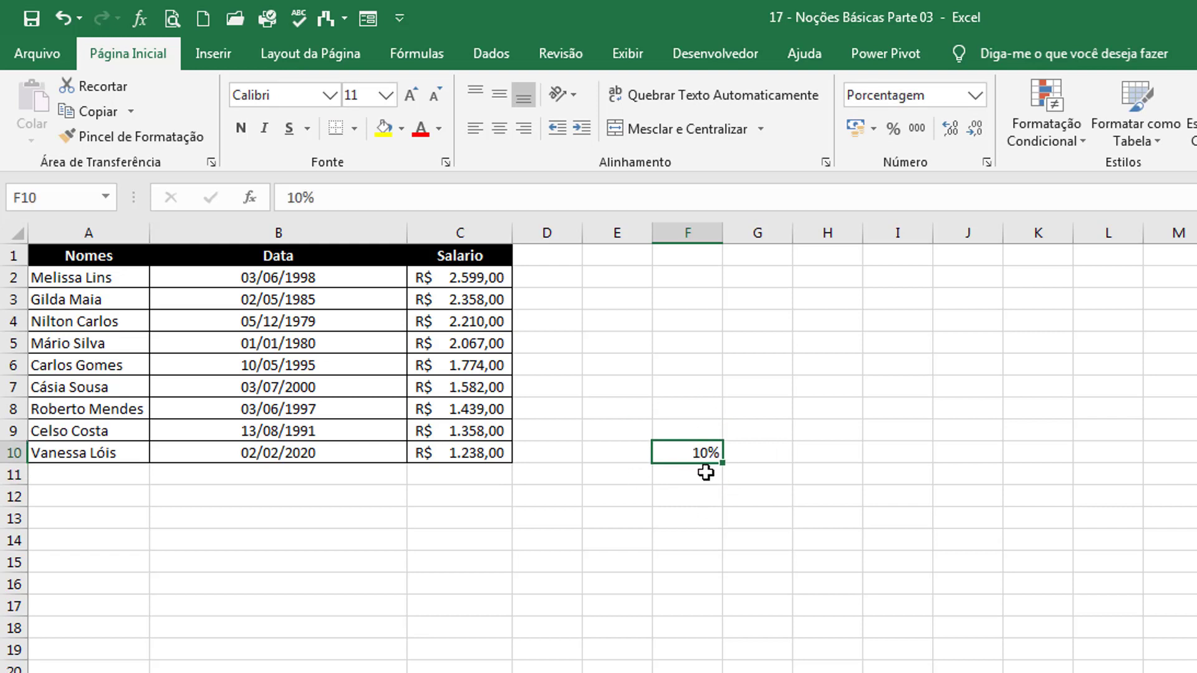
drag(694, 326, 693, 516)
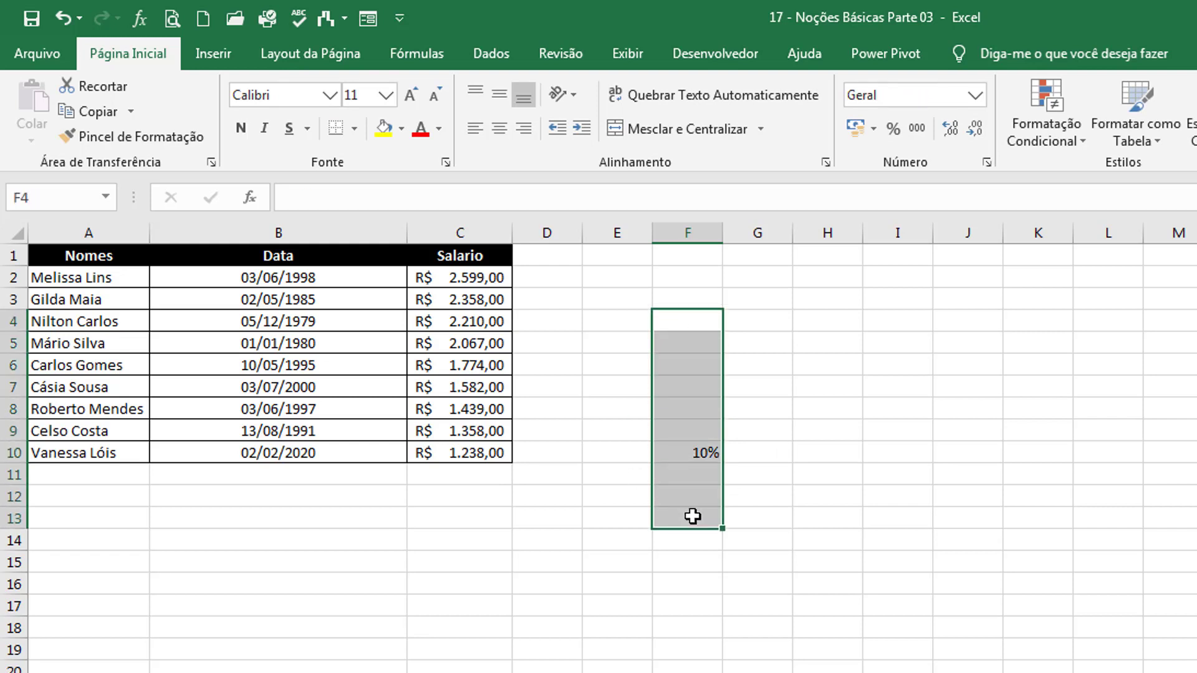
Reset the Salario values in C2:C10 to the Geral format and apply the thousands separator style.
drag(460, 285, 467, 454)
click(974, 95)
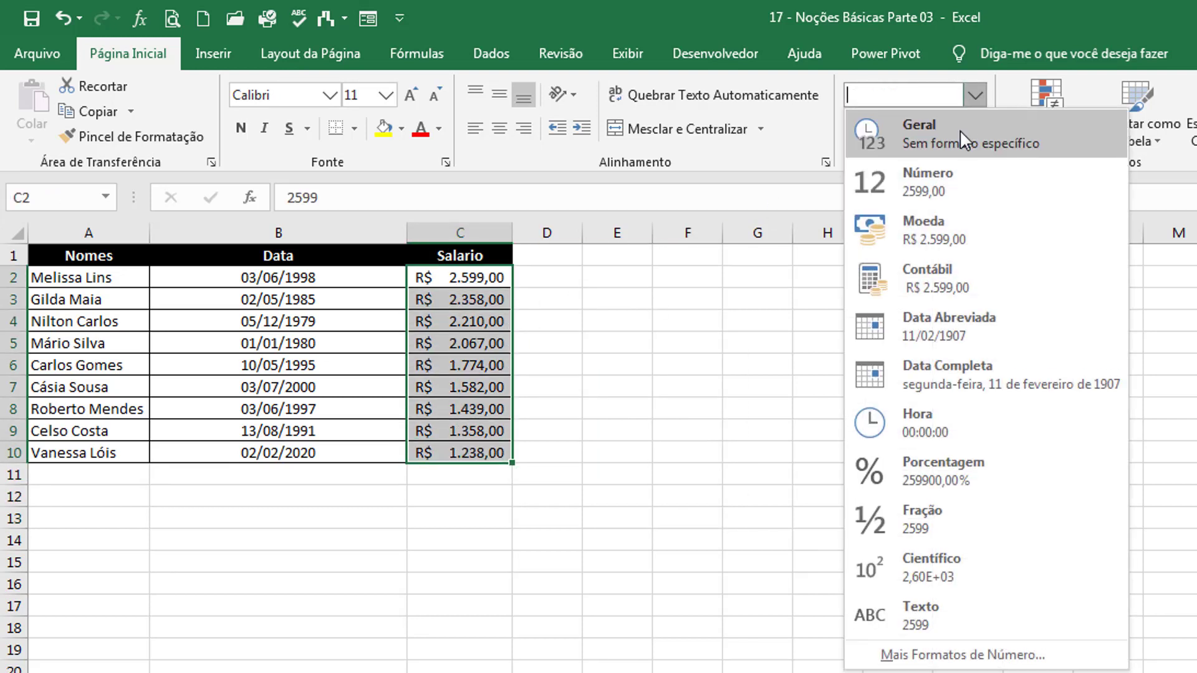
click(885, 127)
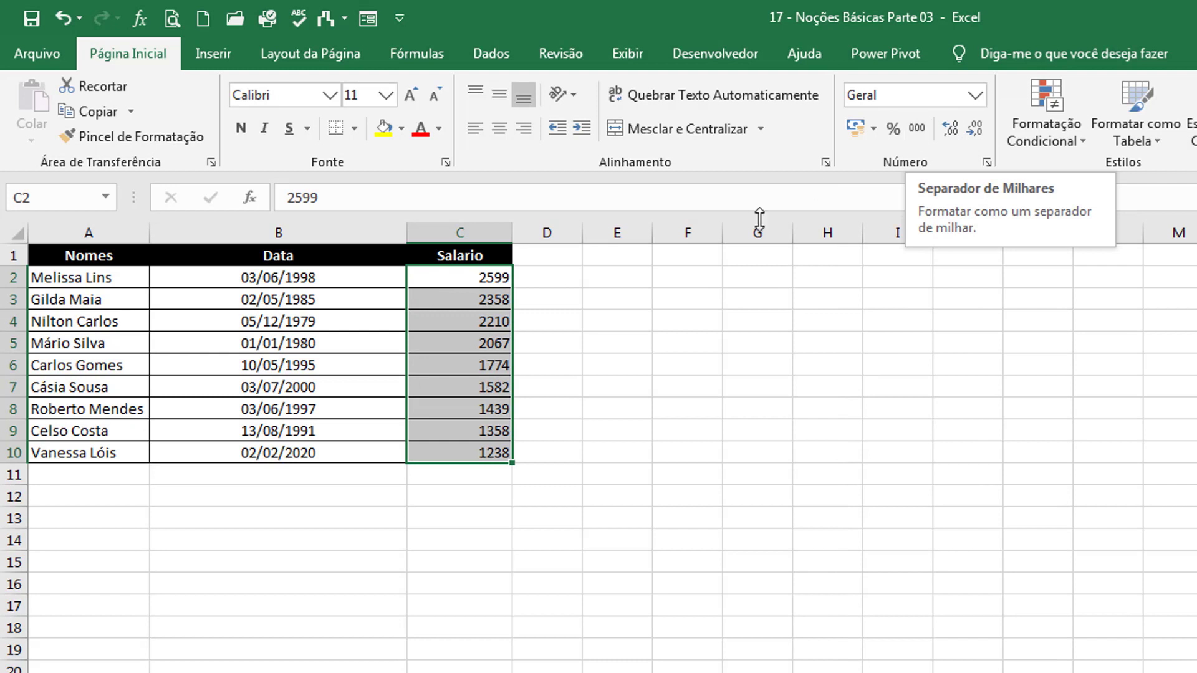
click(617, 321)
drag(493, 278, 492, 452)
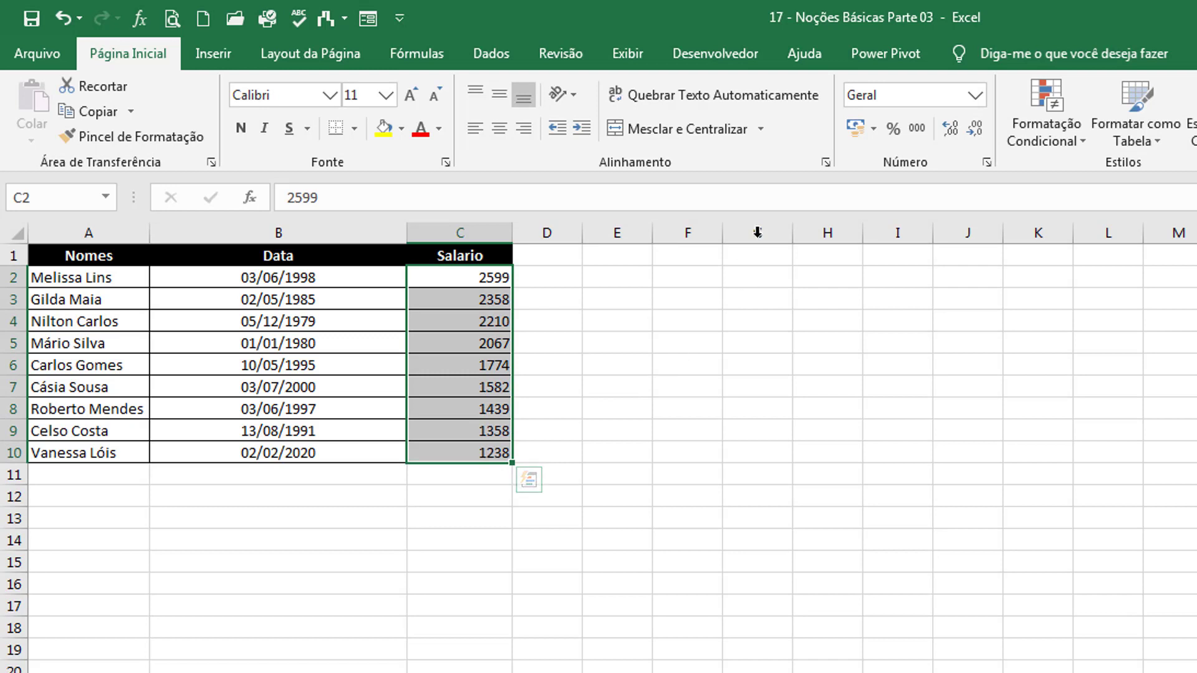
click(917, 129)
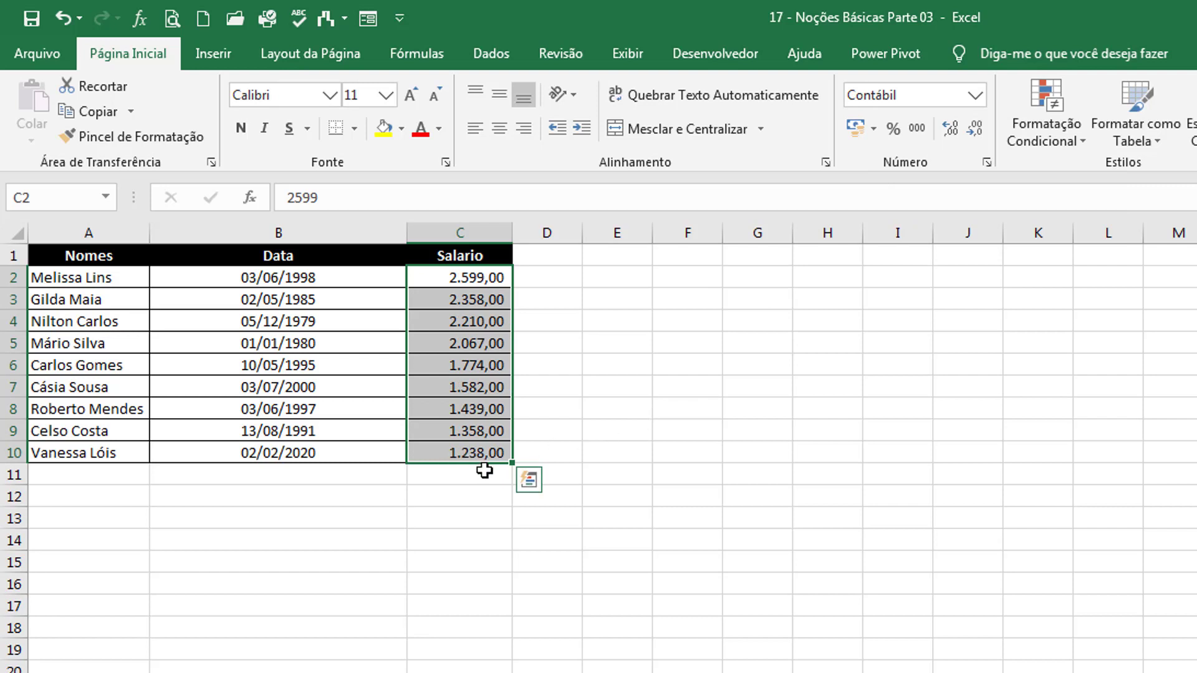
Apply the Contábil number format to the Salario values in C2:C10.
click(976, 95)
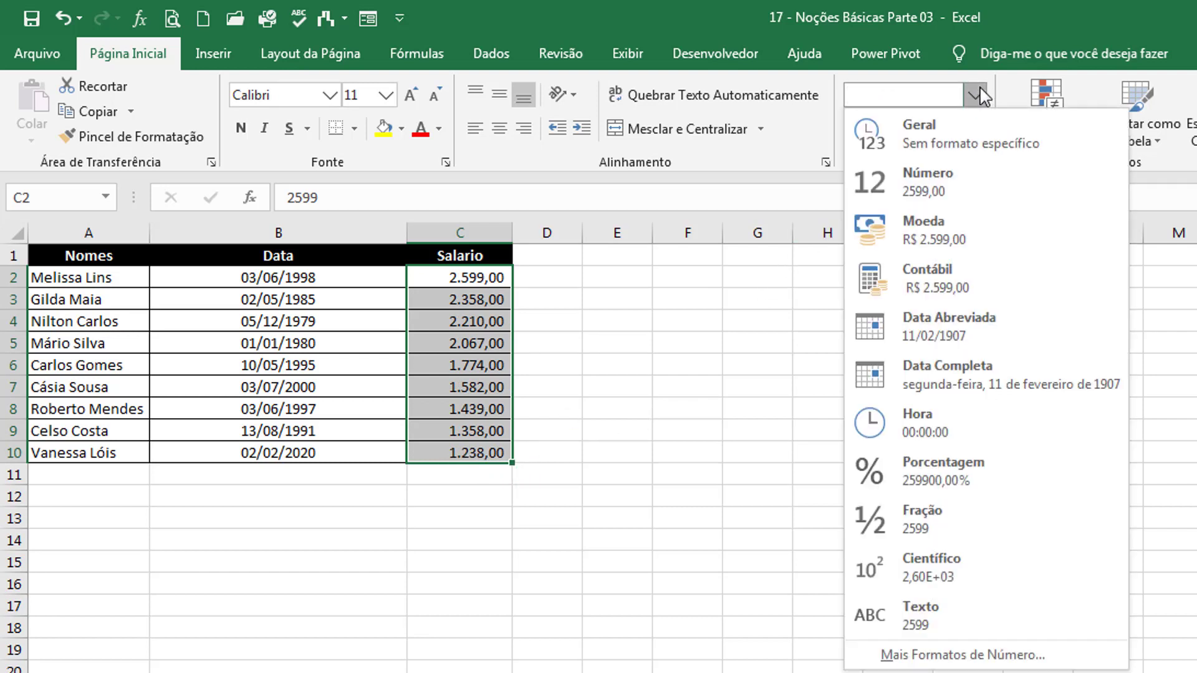
click(980, 95)
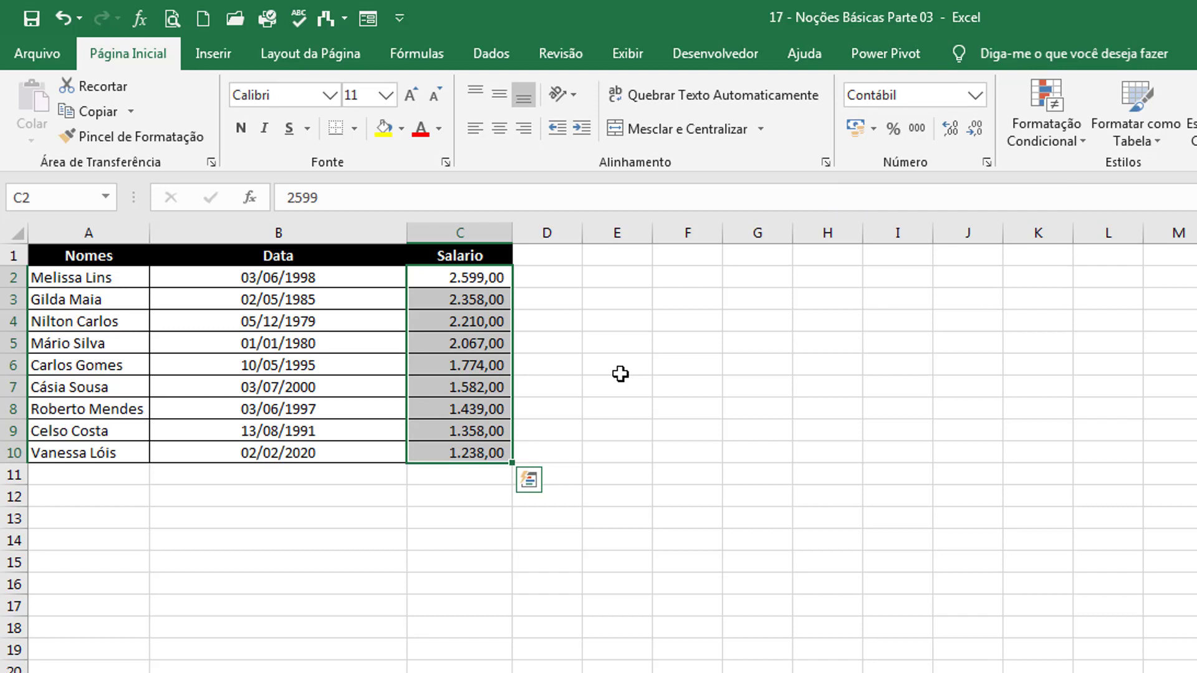
click(975, 95)
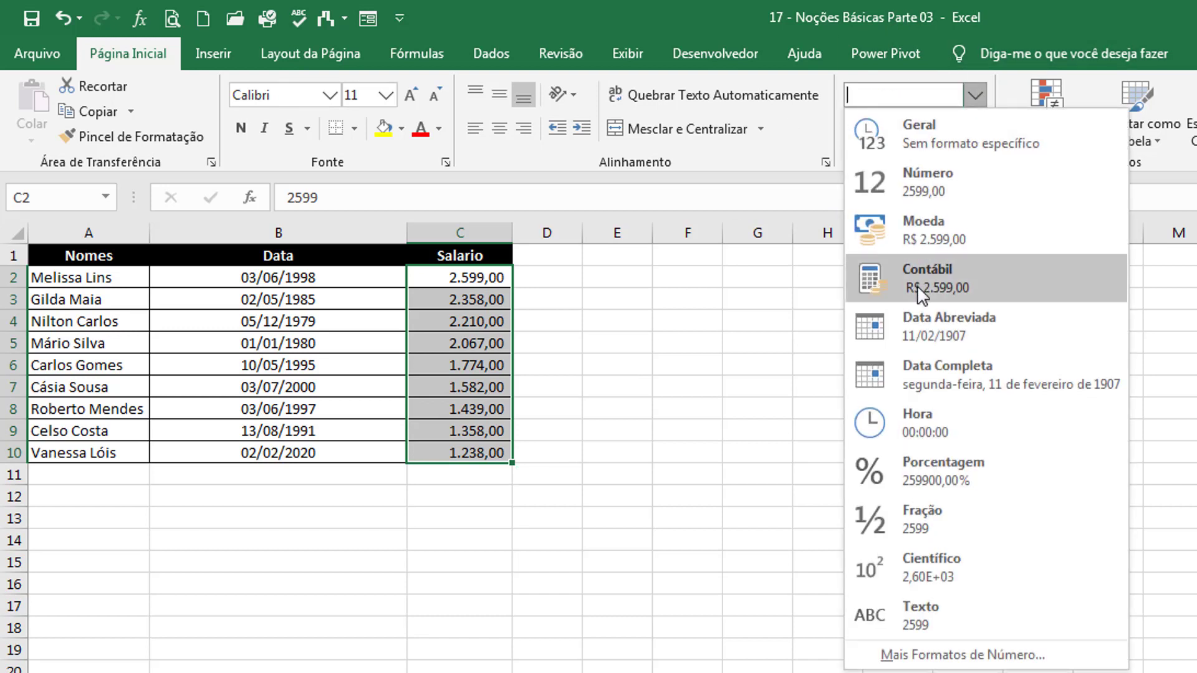
click(933, 296)
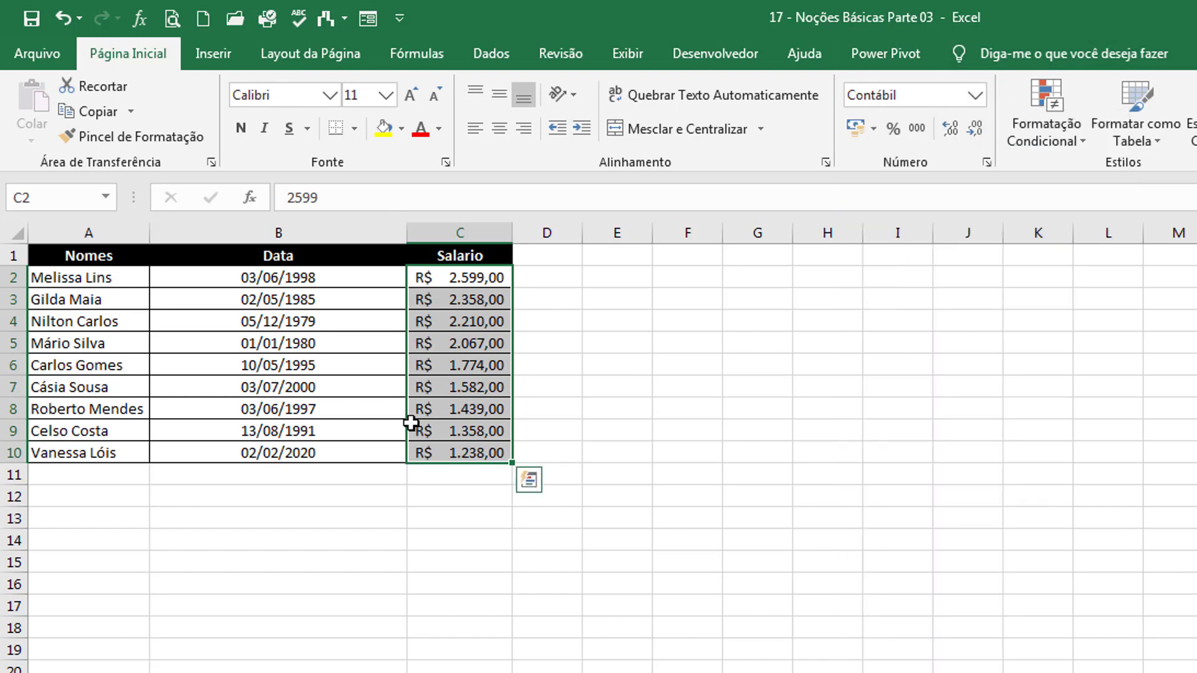
Reapply the thousands separator style to the Salario values in C2:C10 and deselect the range.
click(916, 128)
click(918, 128)
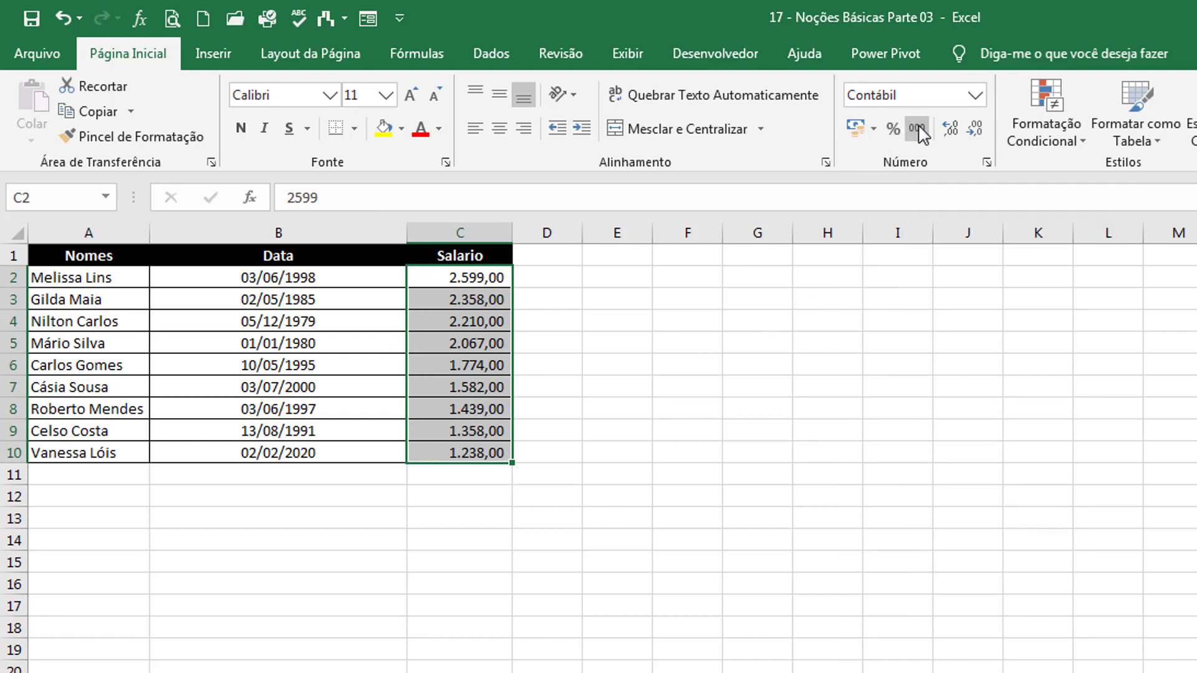
click(611, 308)
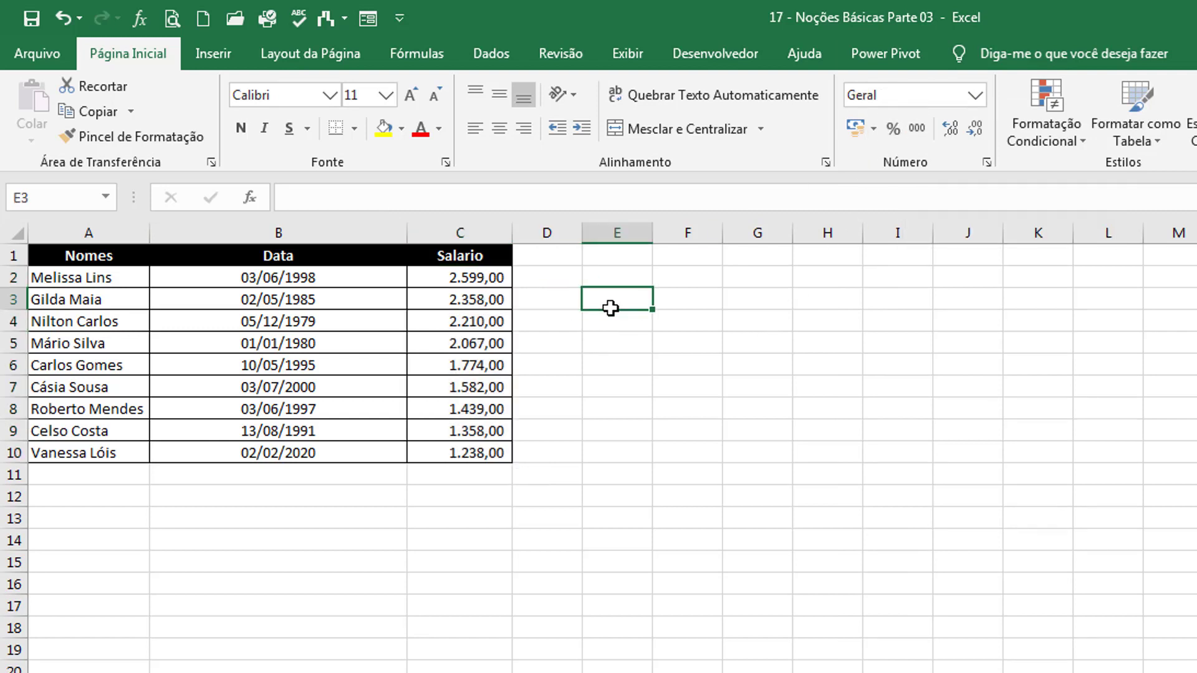
key(Left)
key(Left)
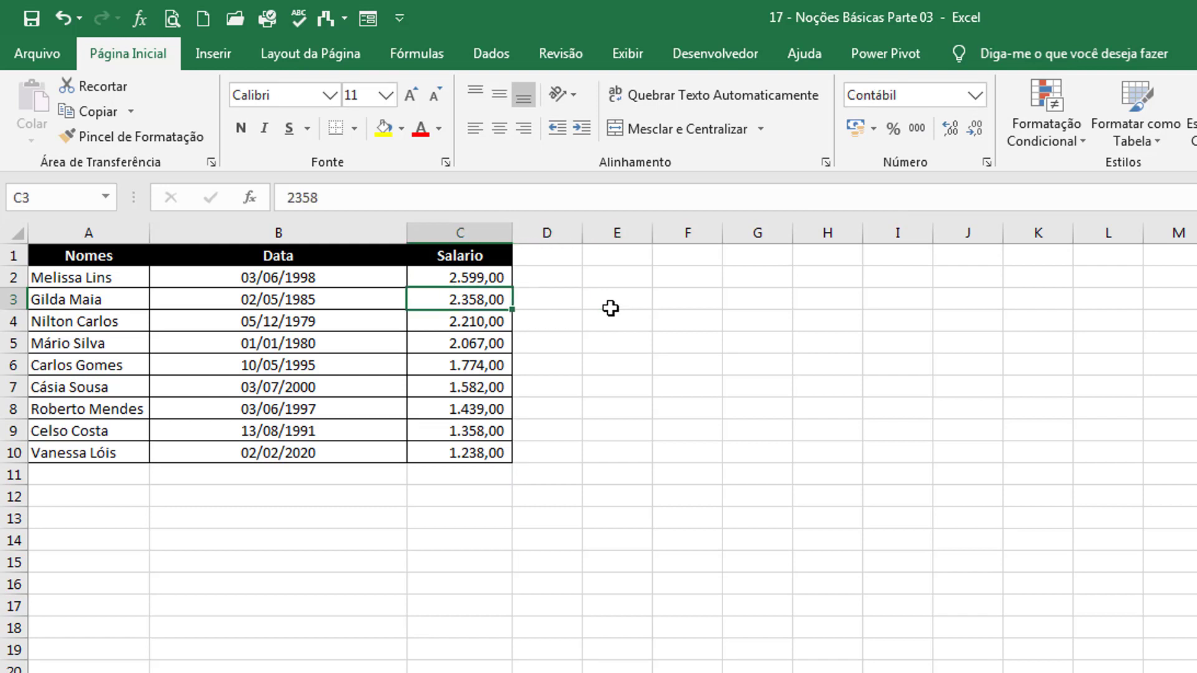
key(Right)
key(Right)
key(Left)
key(Left)
key(Right)
key(Left)
key(Right)
key(Right)
key(Left)
key(Left)
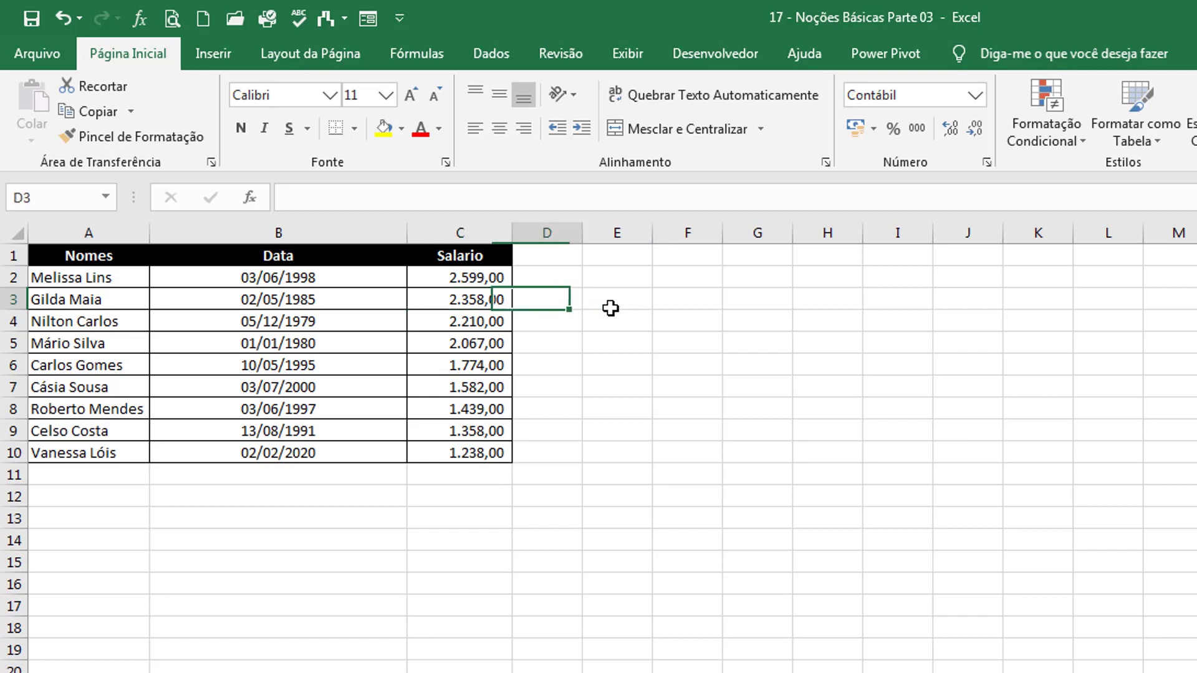
key(Right)
key(Right)
key(Right)
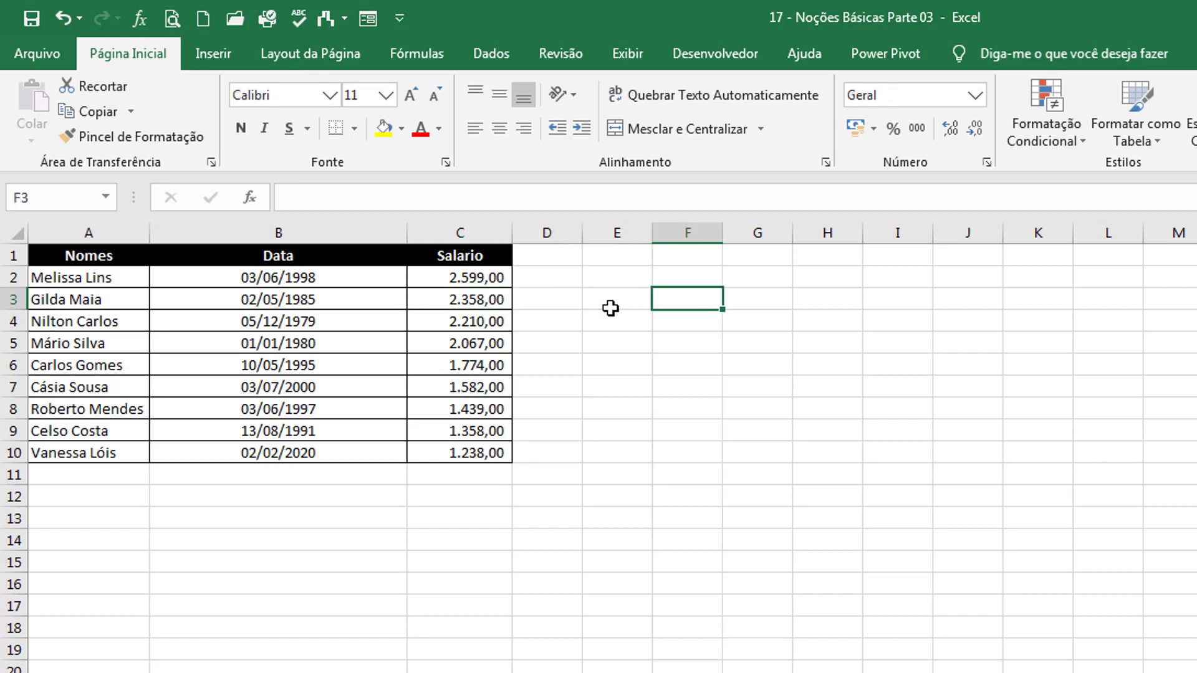
key(Left)
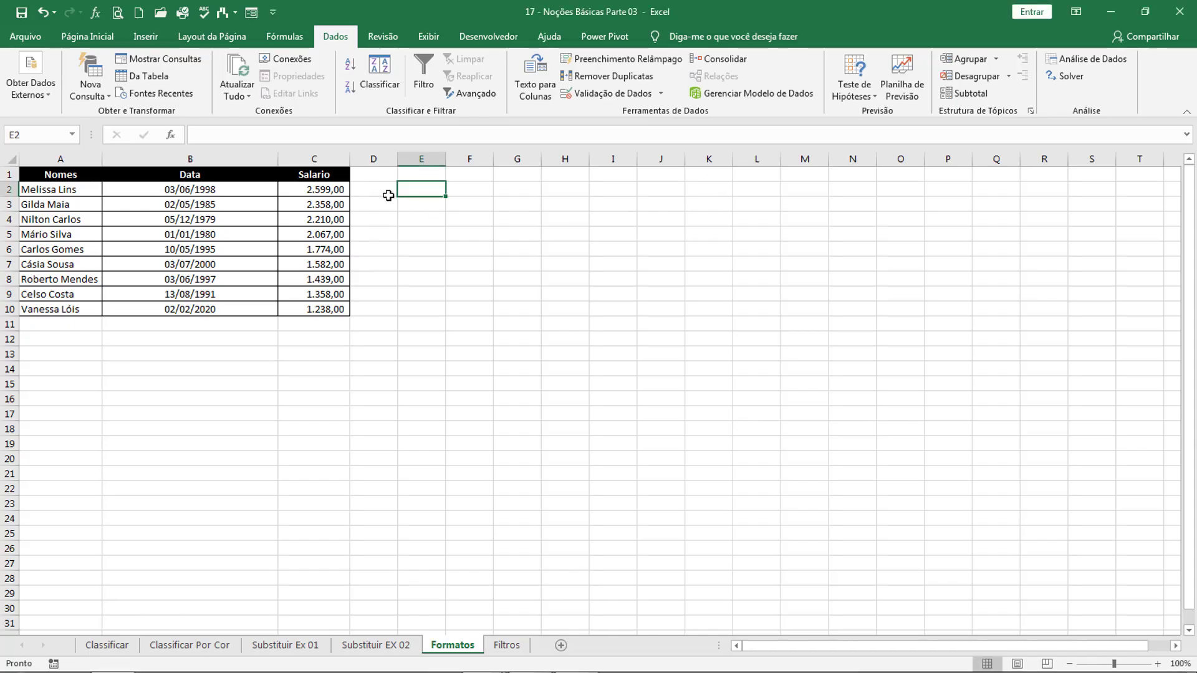
click(421, 203)
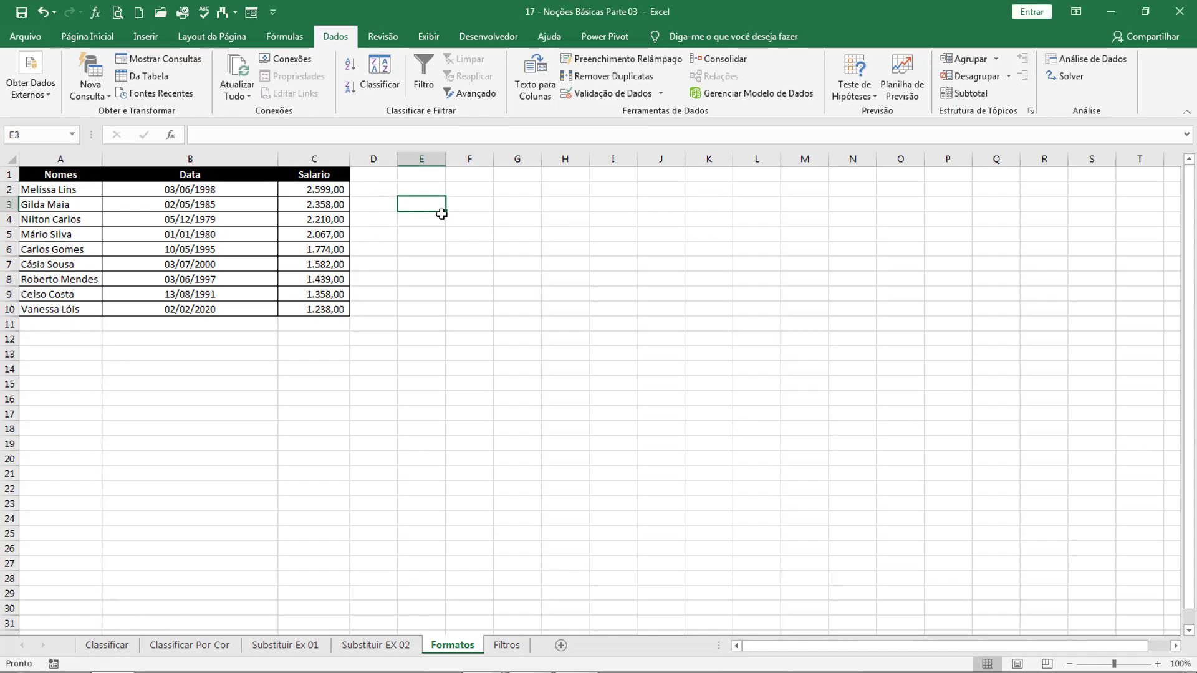
Open the Filtros worksheet and select cell E6.
click(510, 646)
click(249, 219)
click(302, 248)
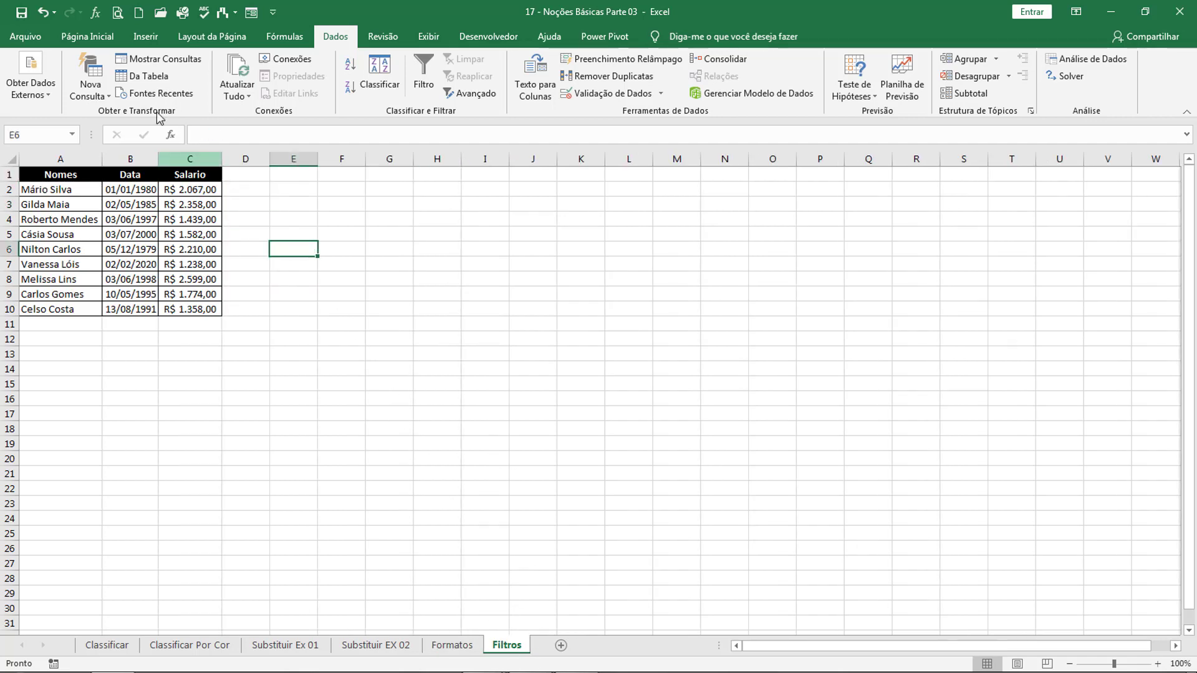
Look up where the Filtro command is offered, both in the Classificar e Filtrar options and among the Dados tools.
click(103, 39)
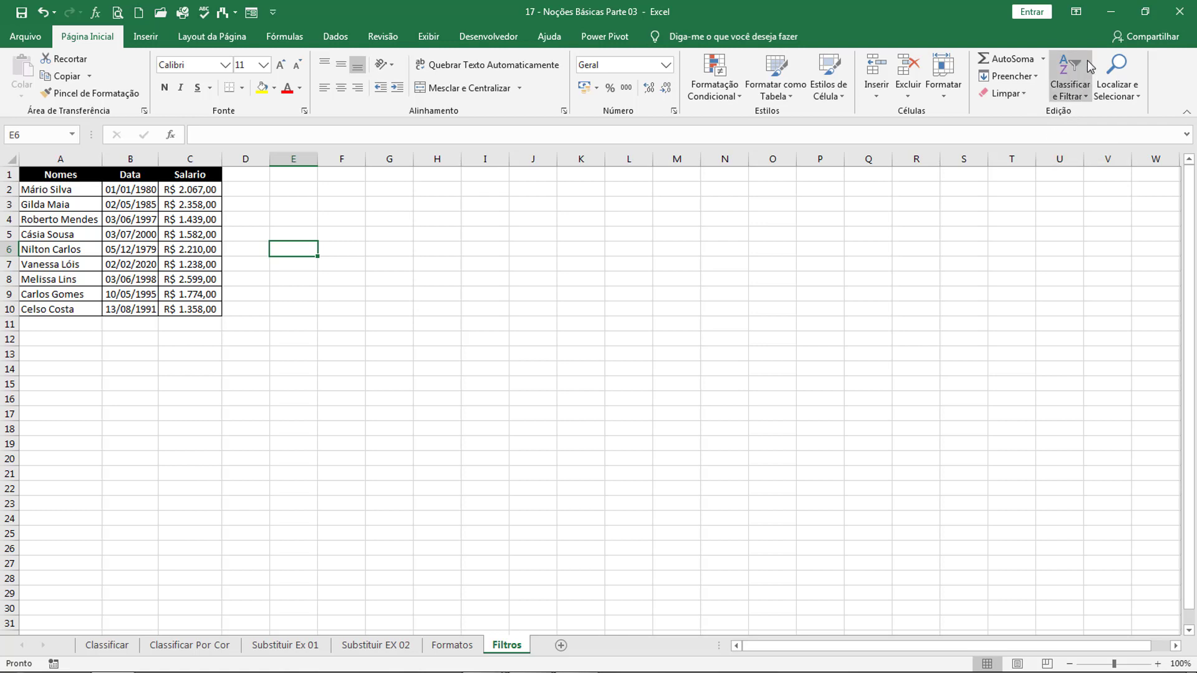
click(1086, 90)
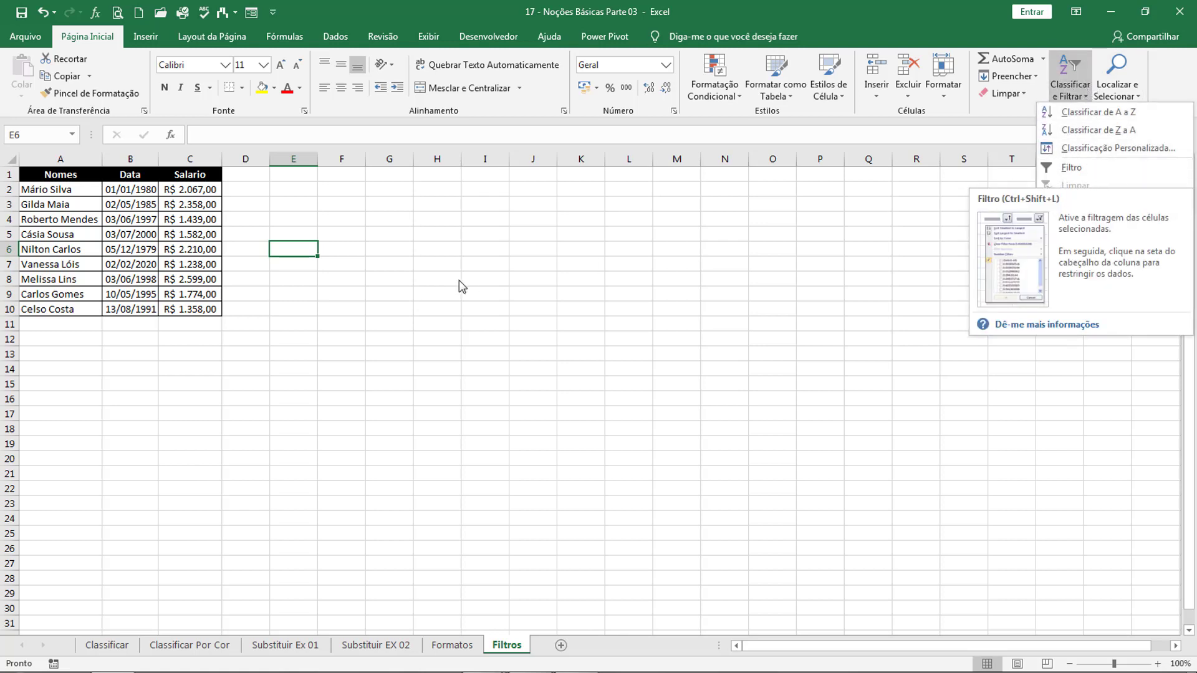
click(339, 248)
click(290, 195)
click(336, 36)
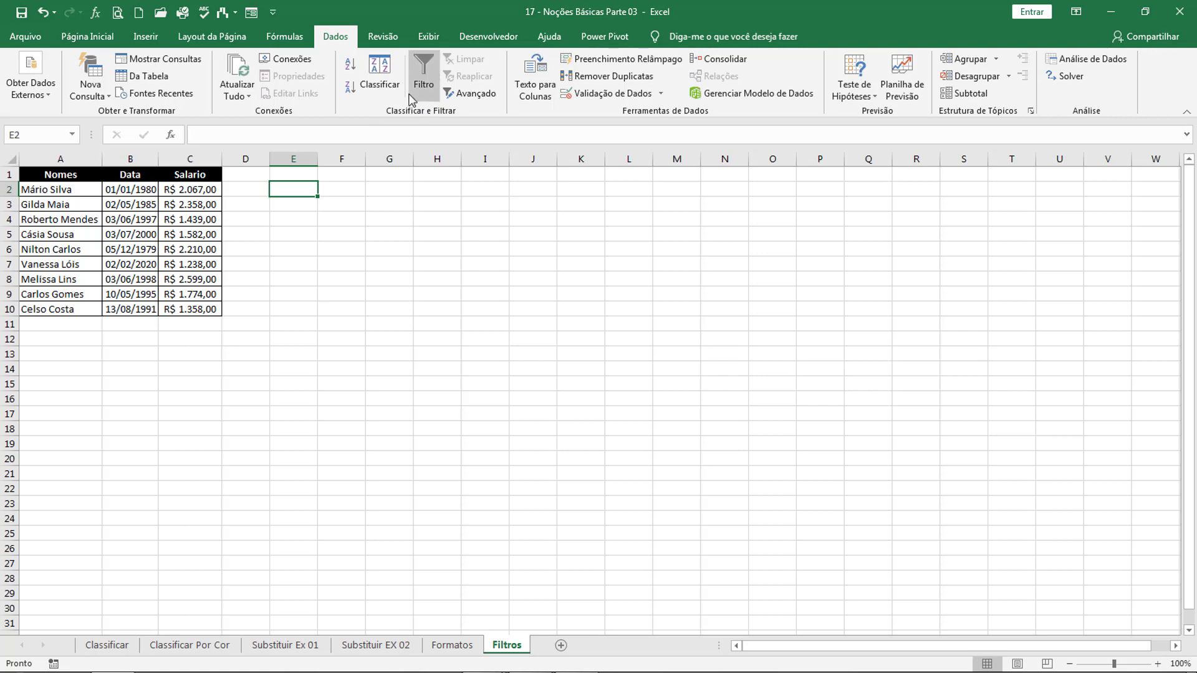
click(284, 230)
click(87, 37)
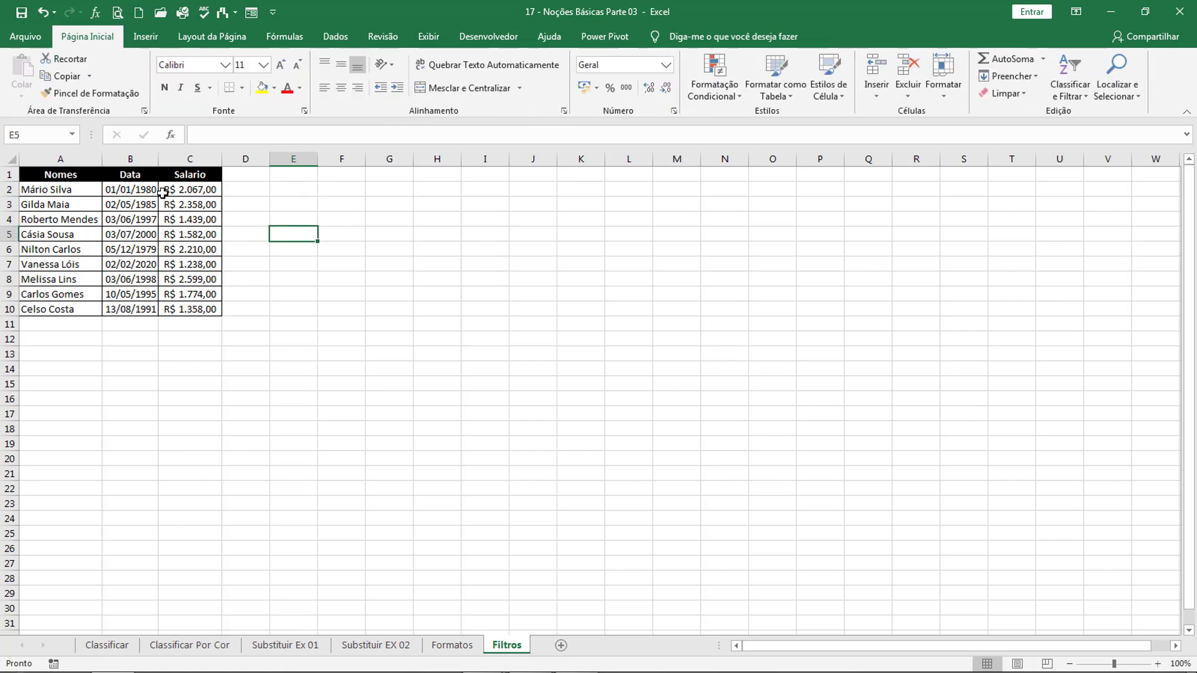
Turn on Filtro for the Nomes, Data and Salario headers, starting from cell B5 inside the table.
drag(136, 235, 79, 234)
click(131, 234)
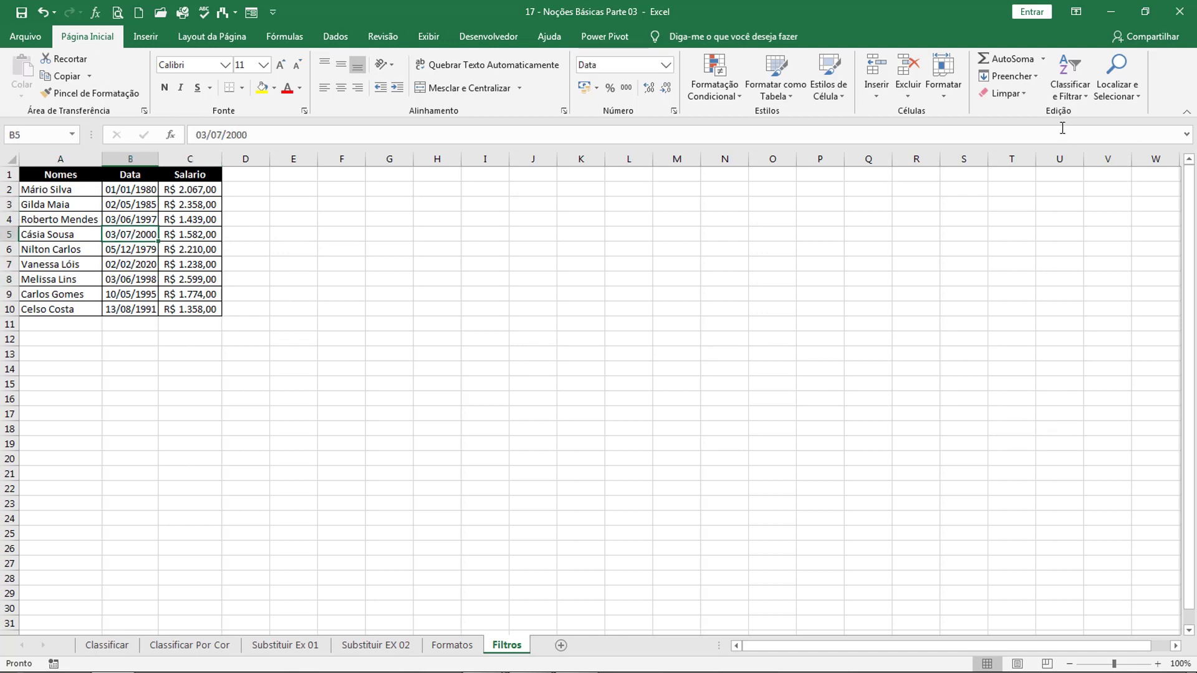
click(1078, 99)
click(998, 167)
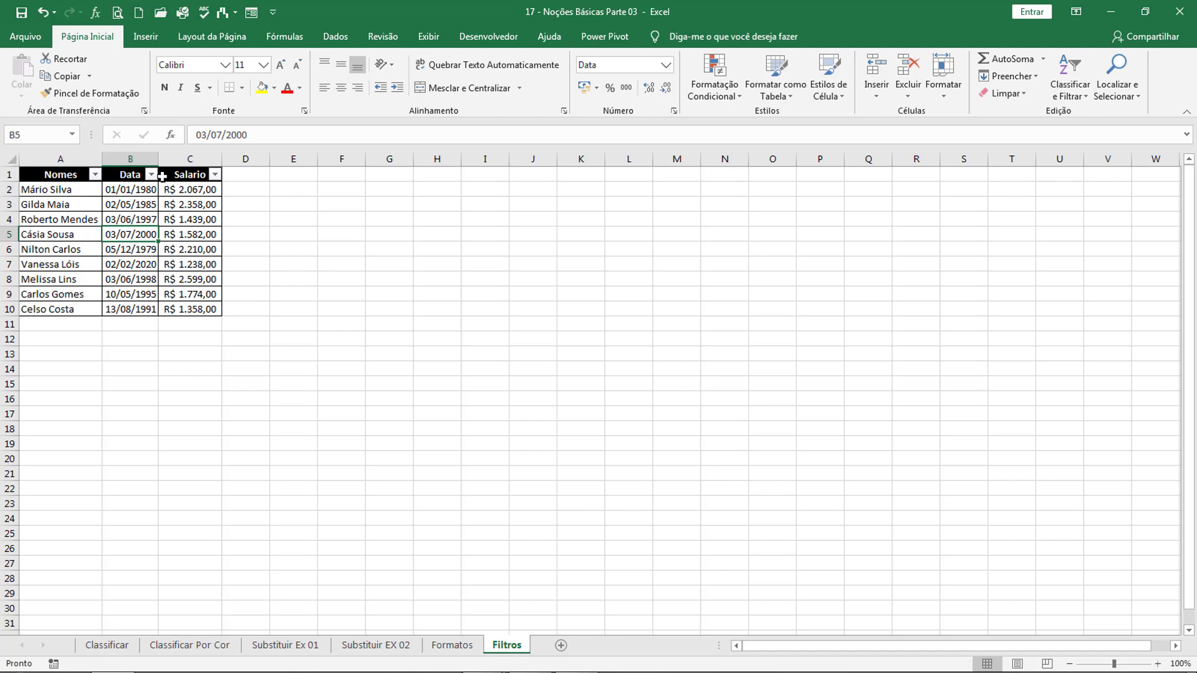
Review the Nomes filter options, deselect all names and filter the column to only the person in row 10.
click(95, 176)
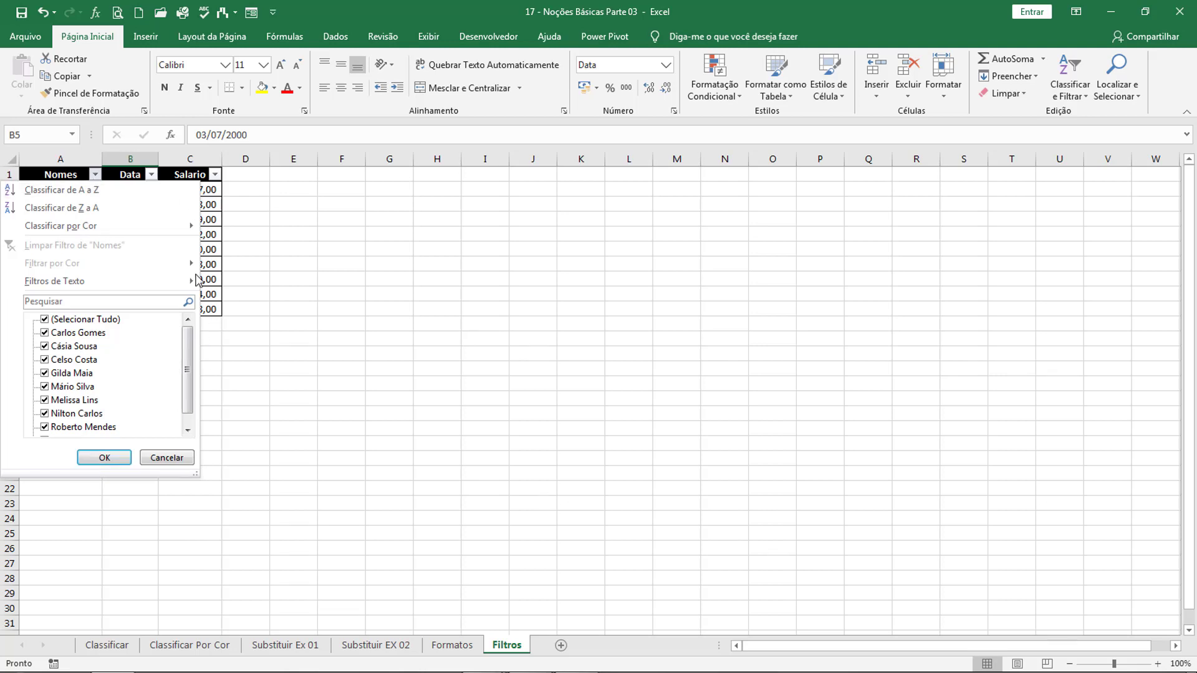
scroll(184, 361, down, 1)
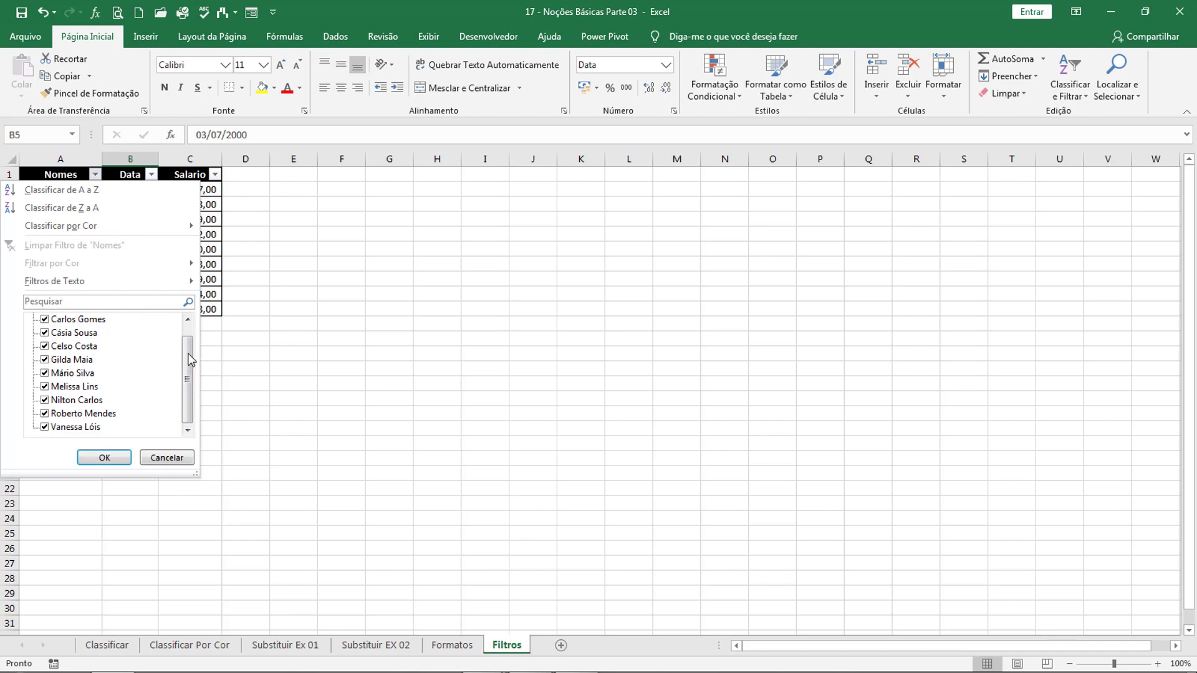
click(187, 319)
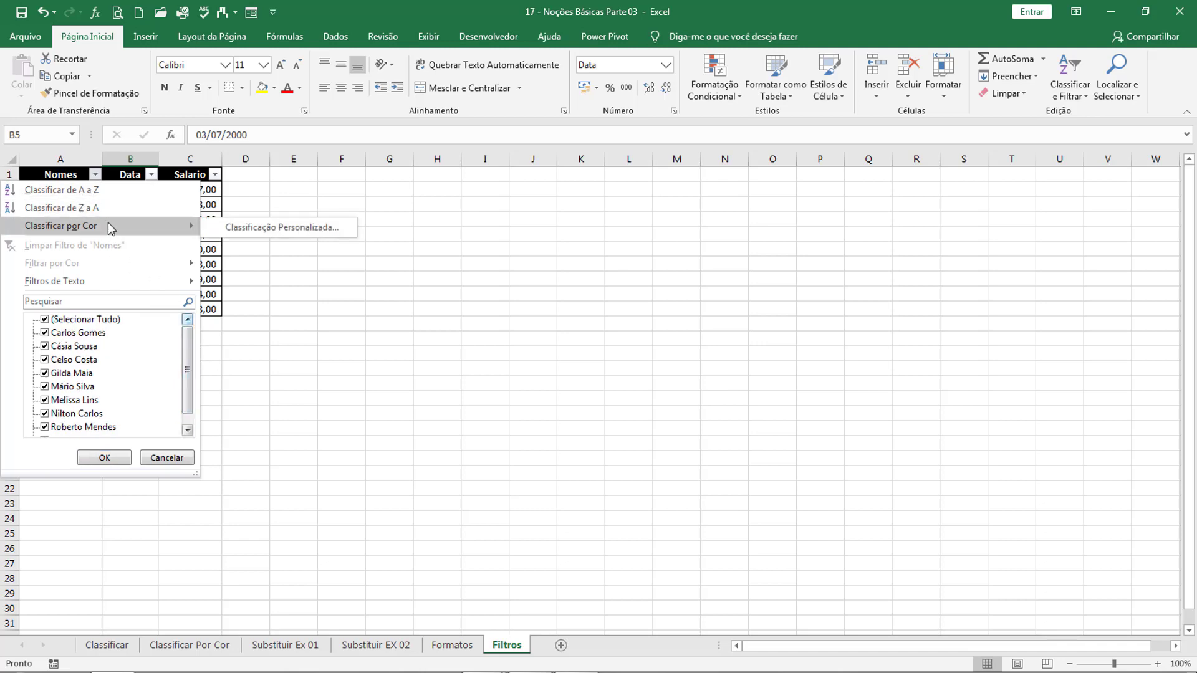
mouse_move(104, 286)
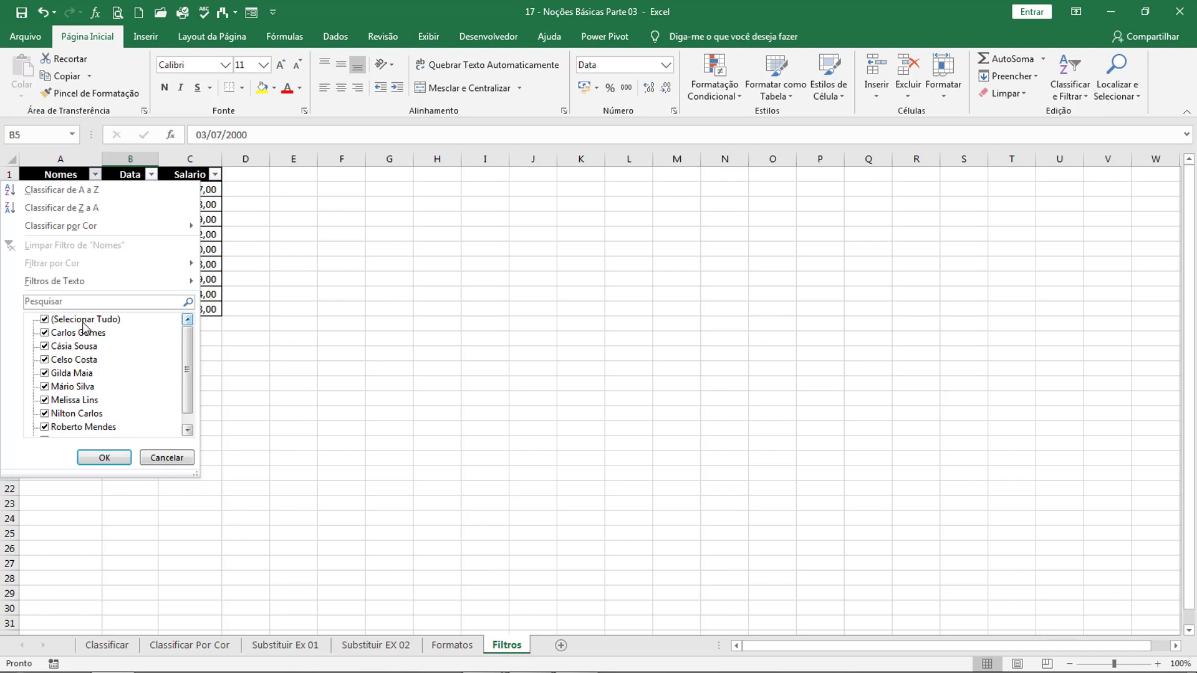
mouse_move(190, 353)
mouse_down()
mouse_move(191, 382)
mouse_move(190, 353)
mouse_up()
click(45, 320)
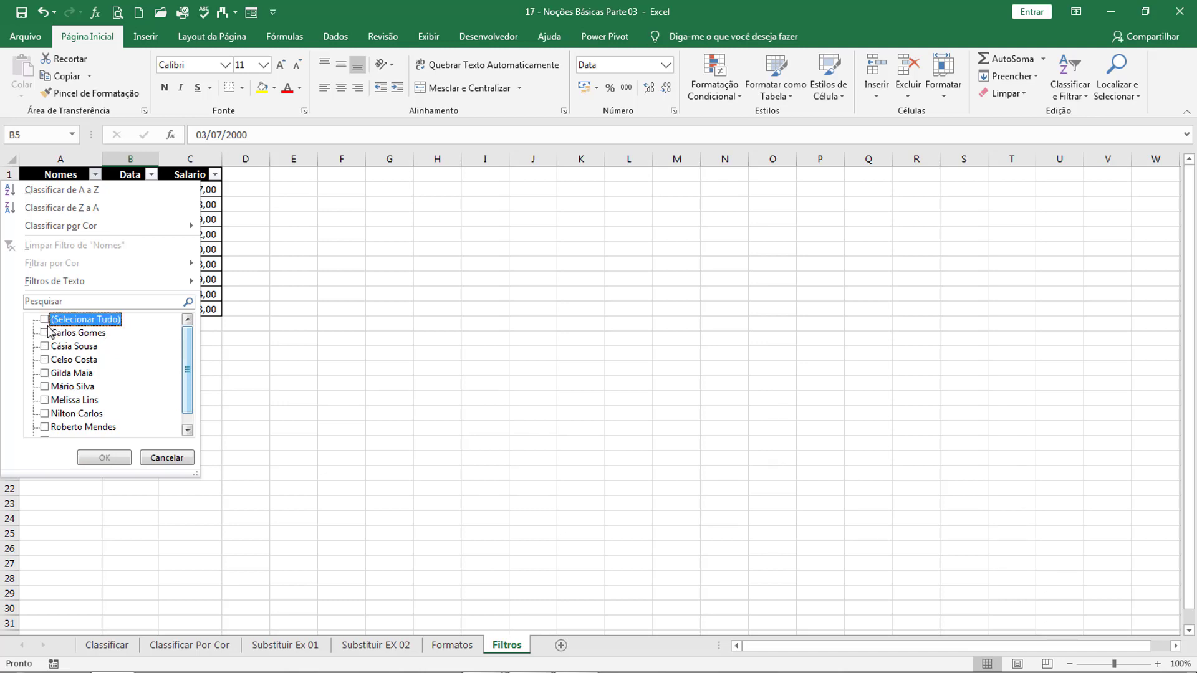
mouse_move(190, 350)
mouse_down()
mouse_move(188, 382)
mouse_move(189, 347)
mouse_up()
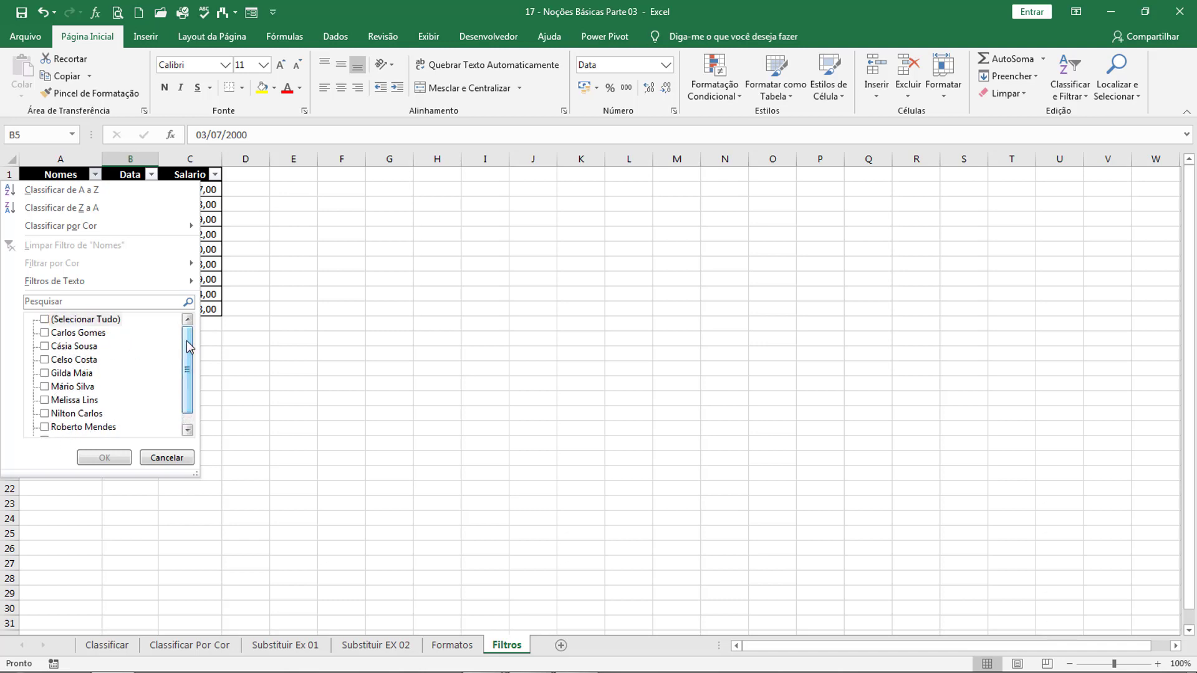
click(45, 360)
click(104, 457)
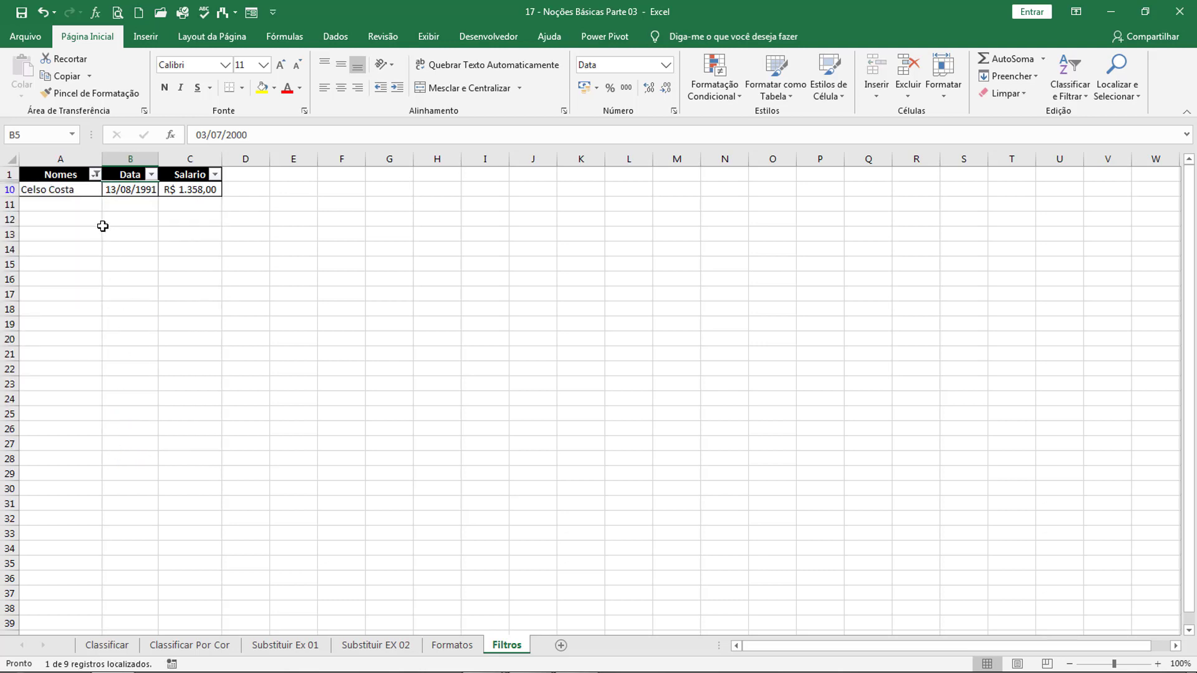
Inspect the filtered record's name, date and salary in A10:C10.
drag(57, 189, 193, 190)
click(230, 245)
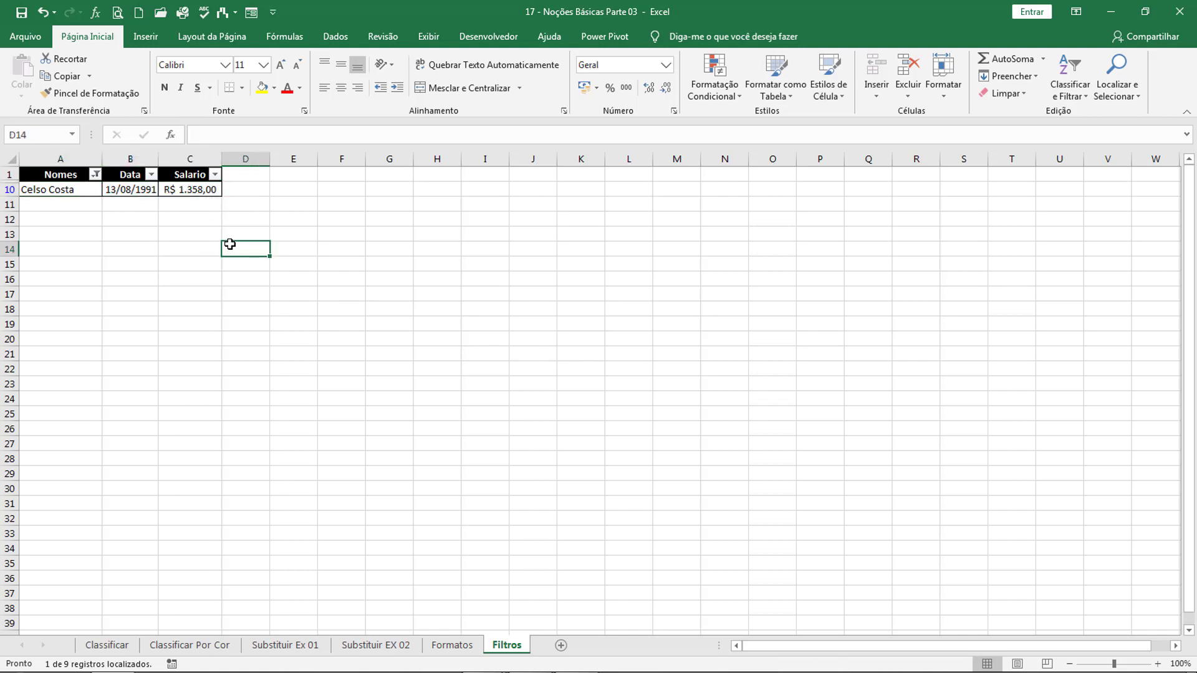
click(186, 189)
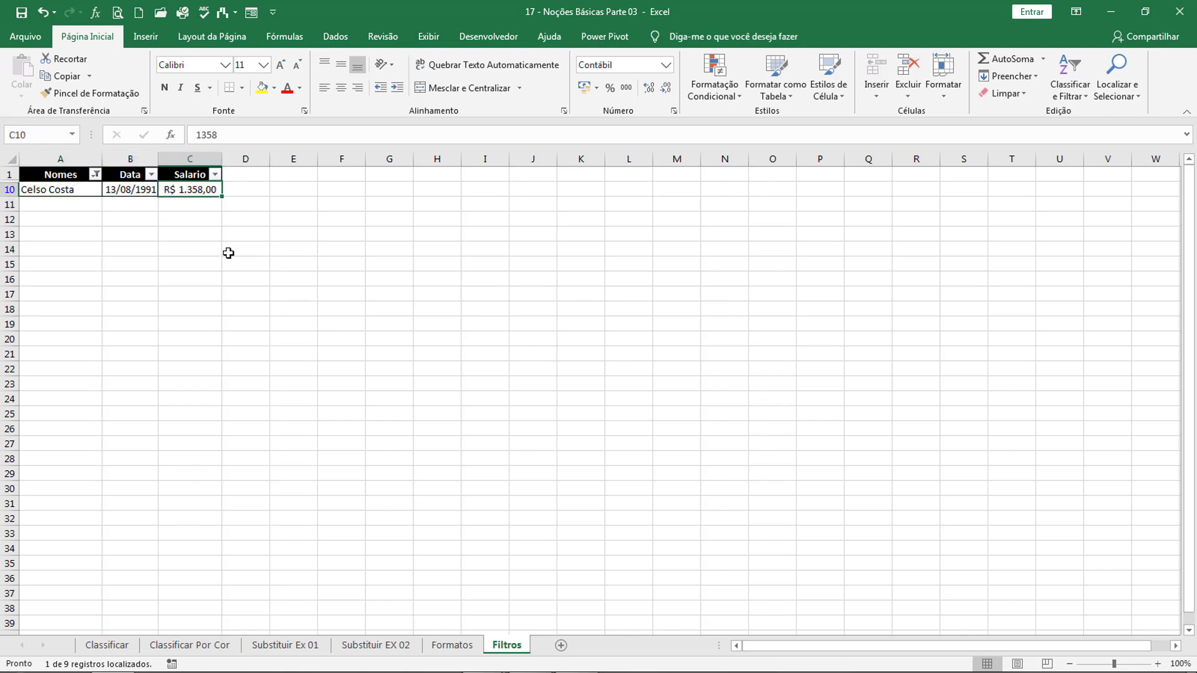
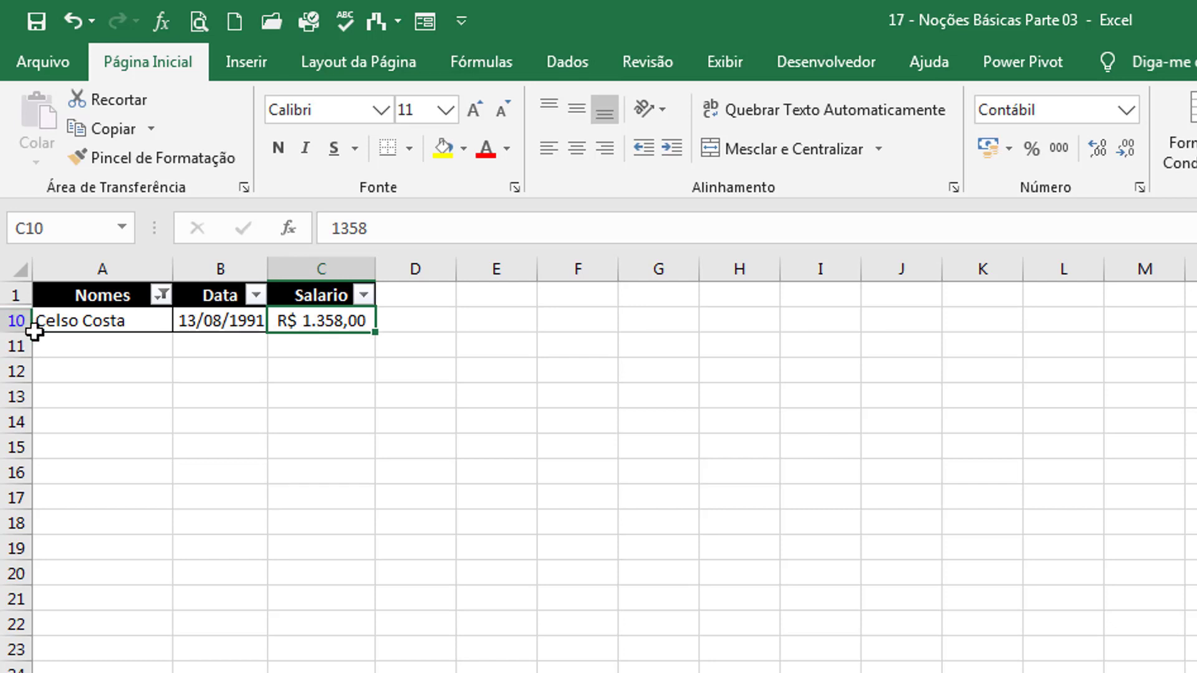
Compare the row numbers of header row 1 and filtered row 10 by selecting each whole row.
click(20, 290)
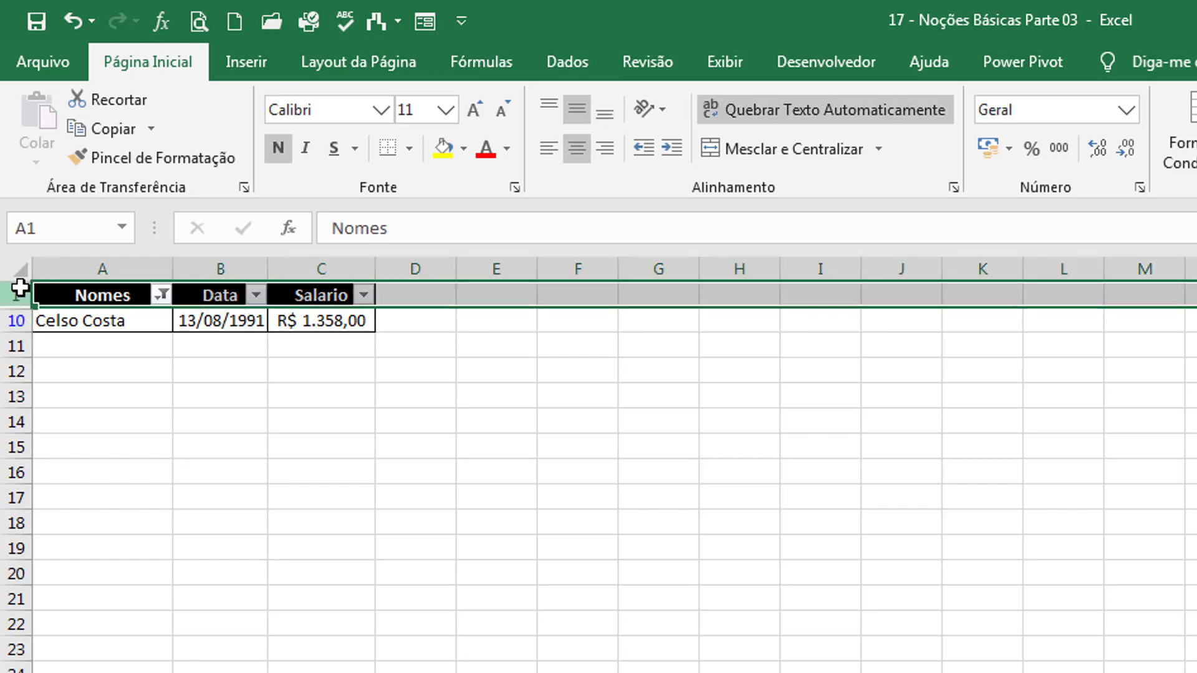
click(17, 321)
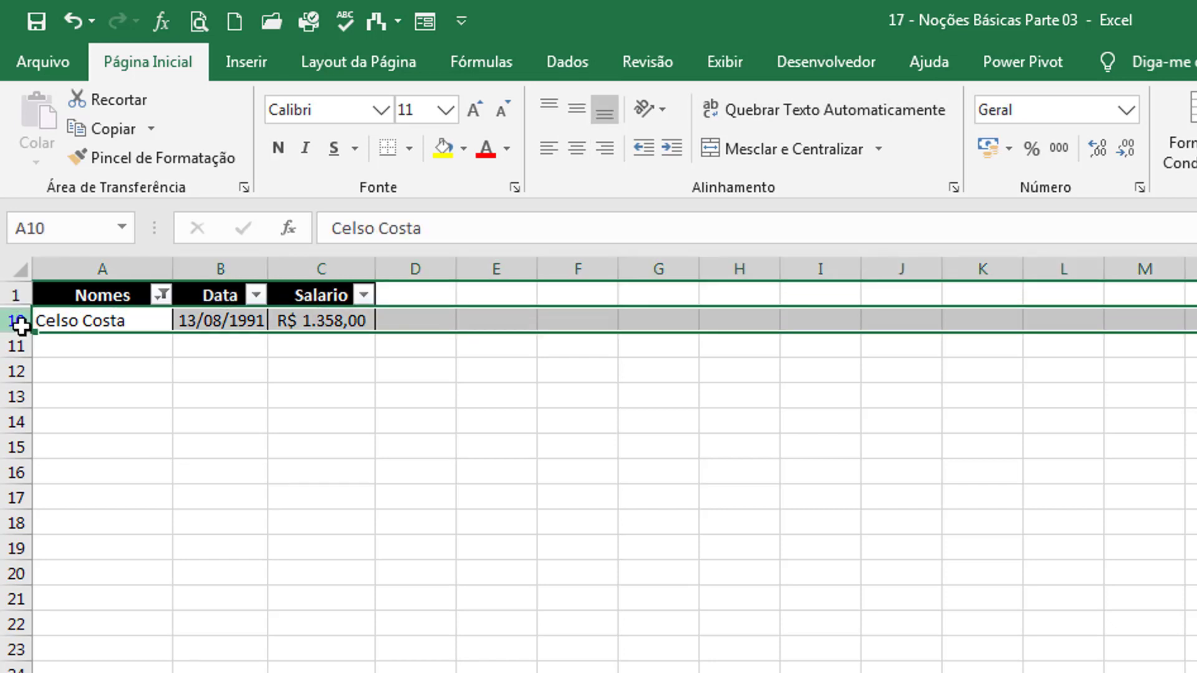
click(133, 374)
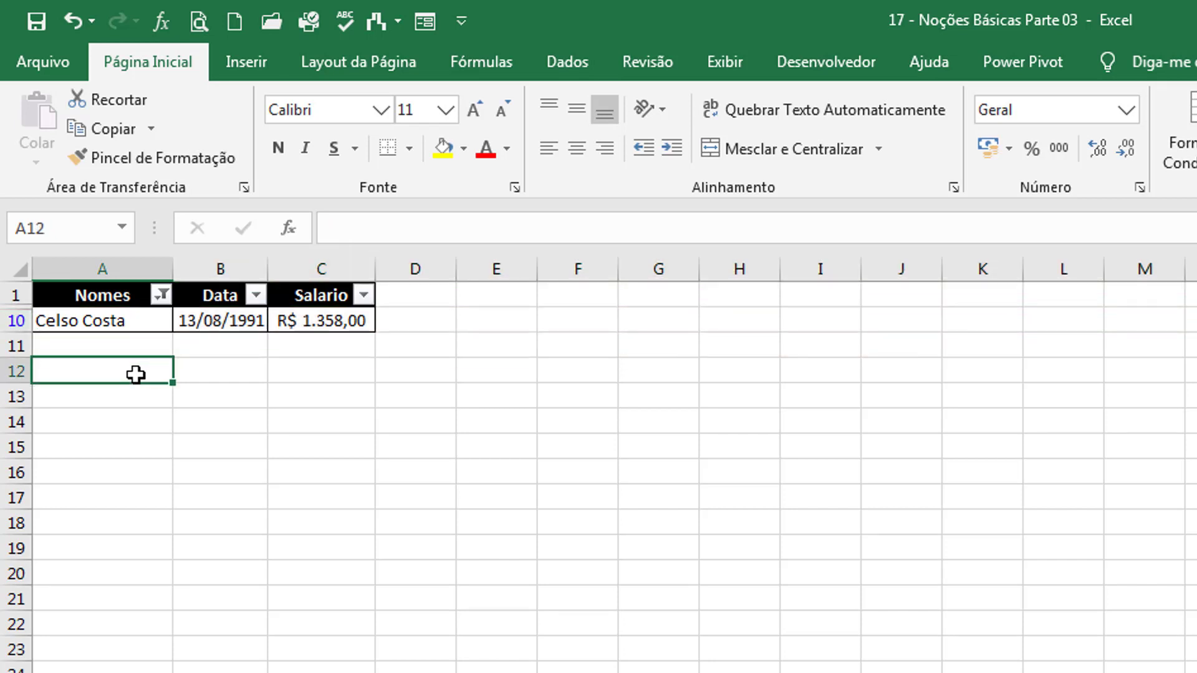
click(5, 296)
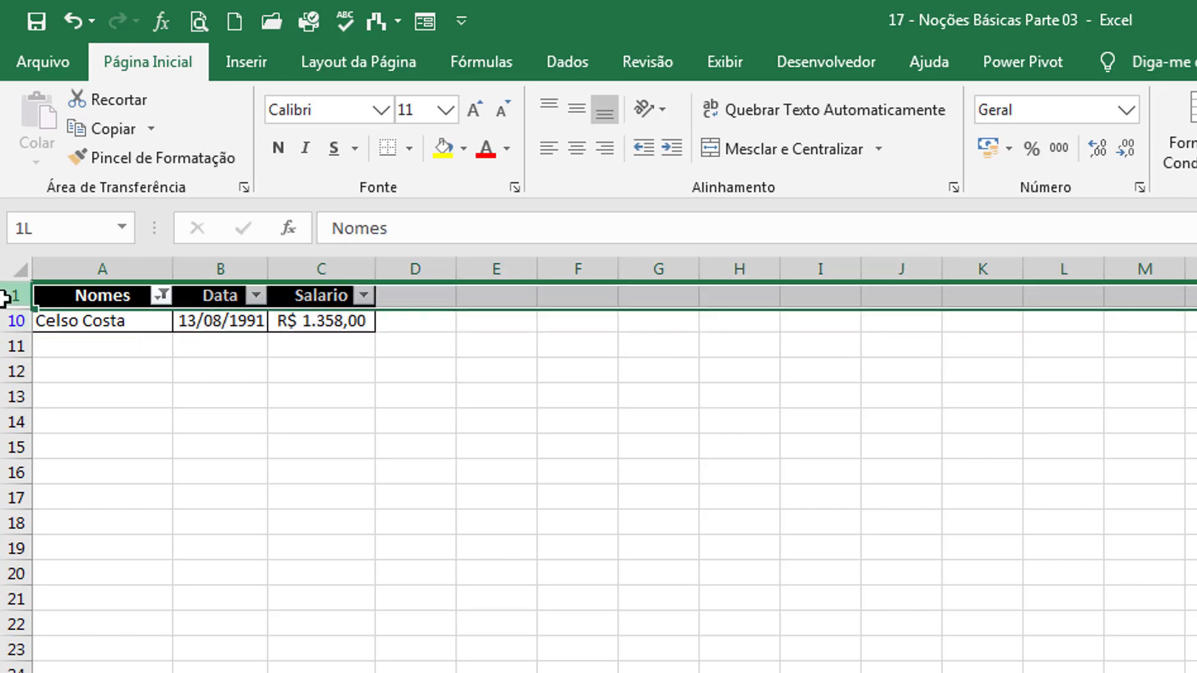
click(11, 321)
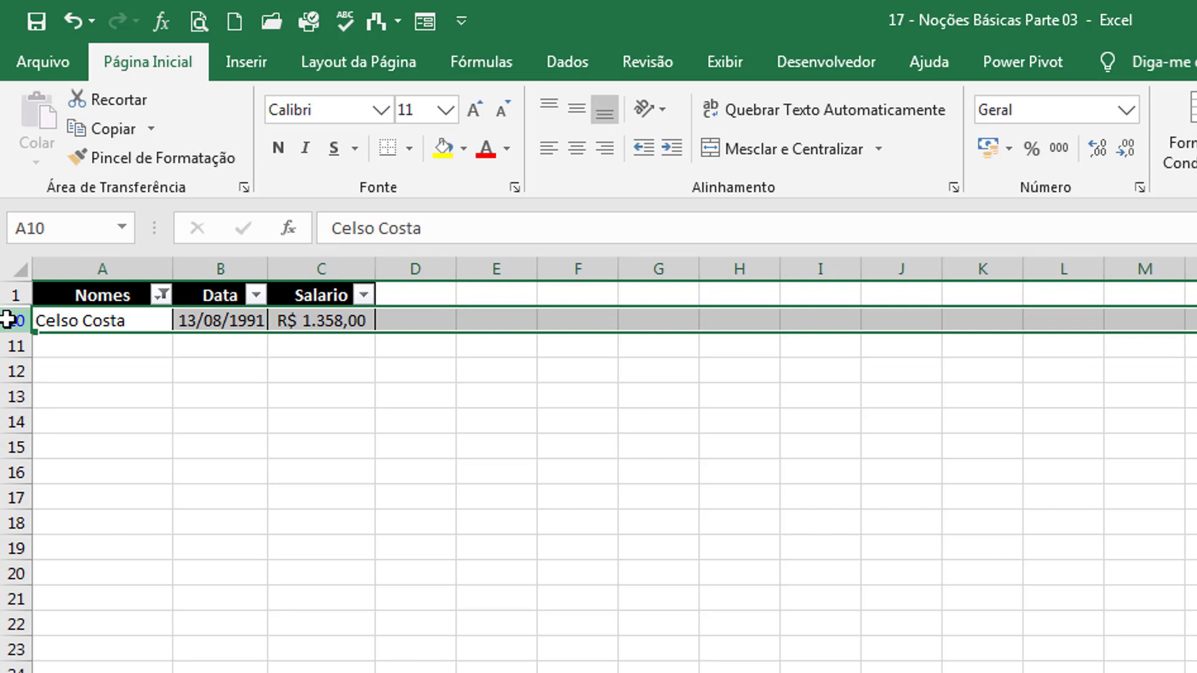
click(109, 362)
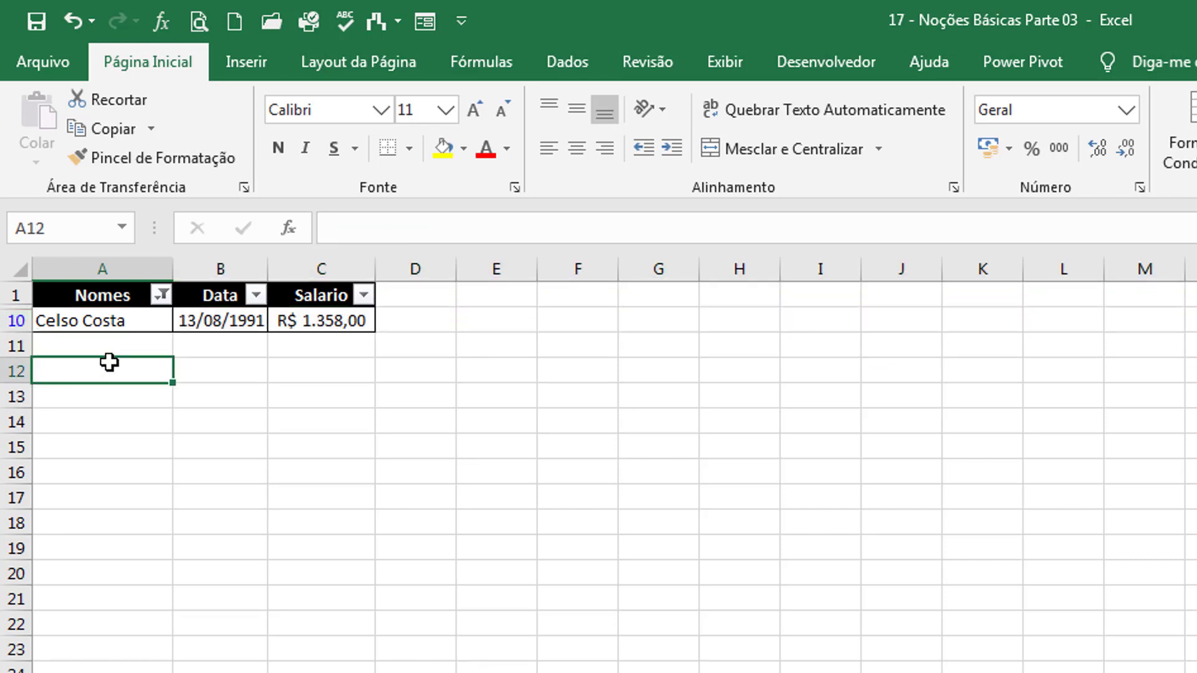
click(28, 321)
click(48, 353)
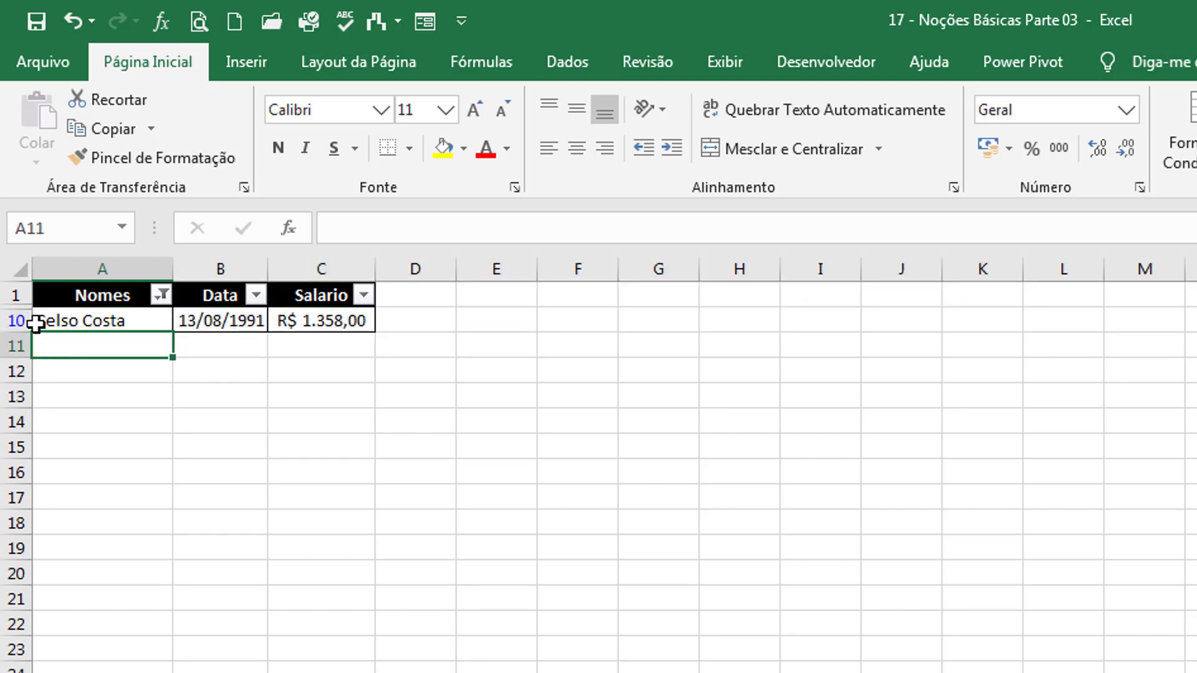
Recheck the row numbering by selecting header row 1 and the filtered row 10 once more.
click(13, 296)
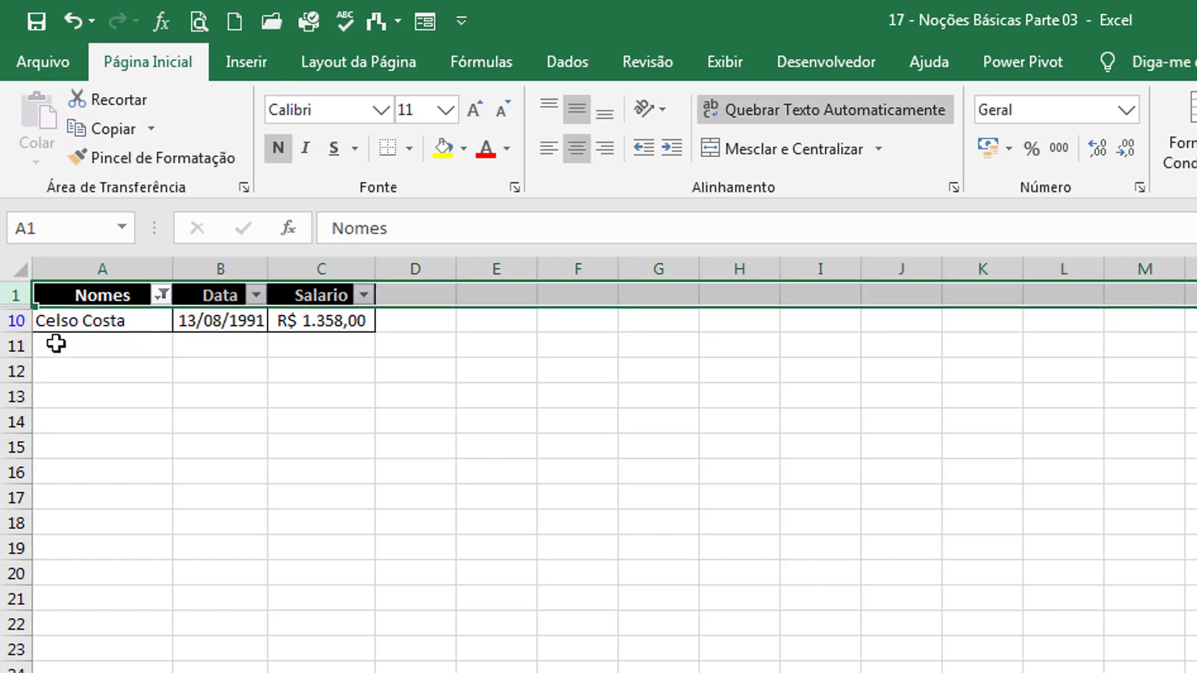
click(58, 367)
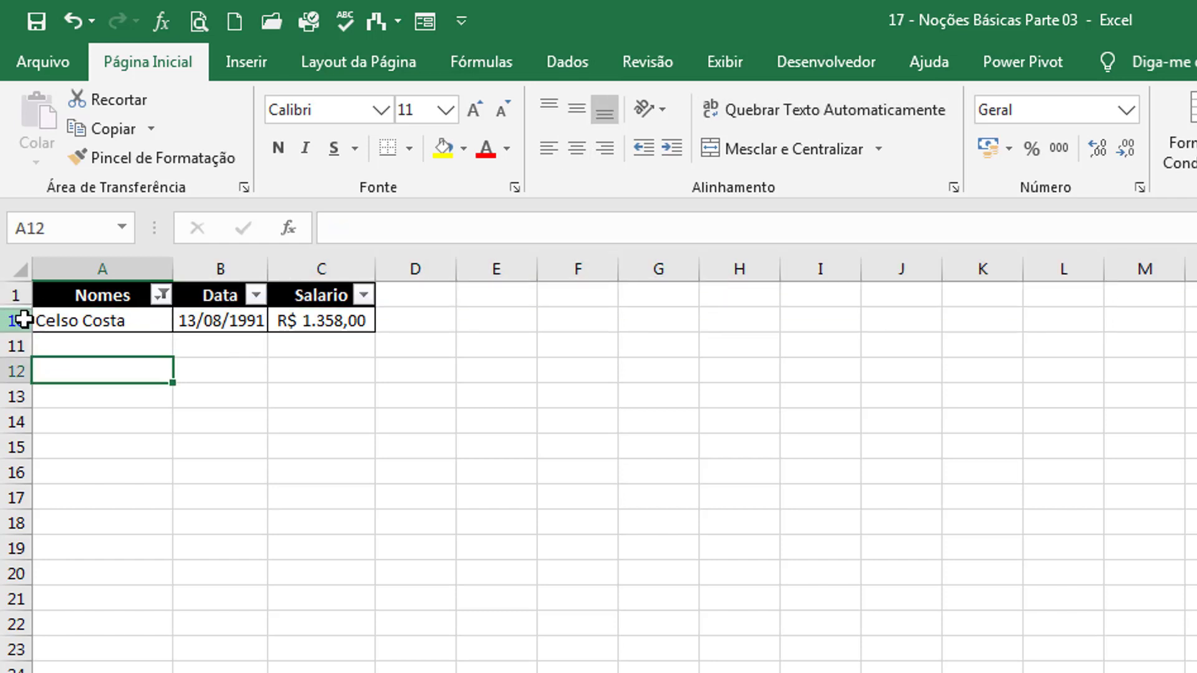
click(19, 320)
click(73, 348)
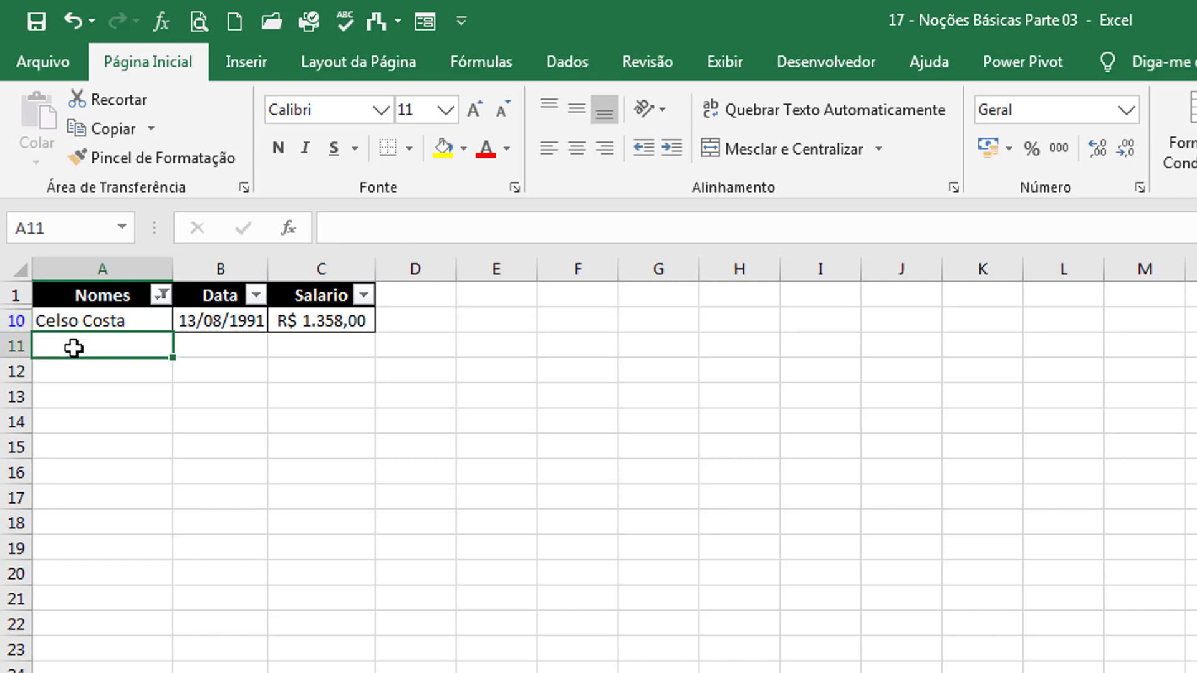
Check which name the Nomes filter keeps selected and inspect the filtered record in A10:C10.
click(160, 295)
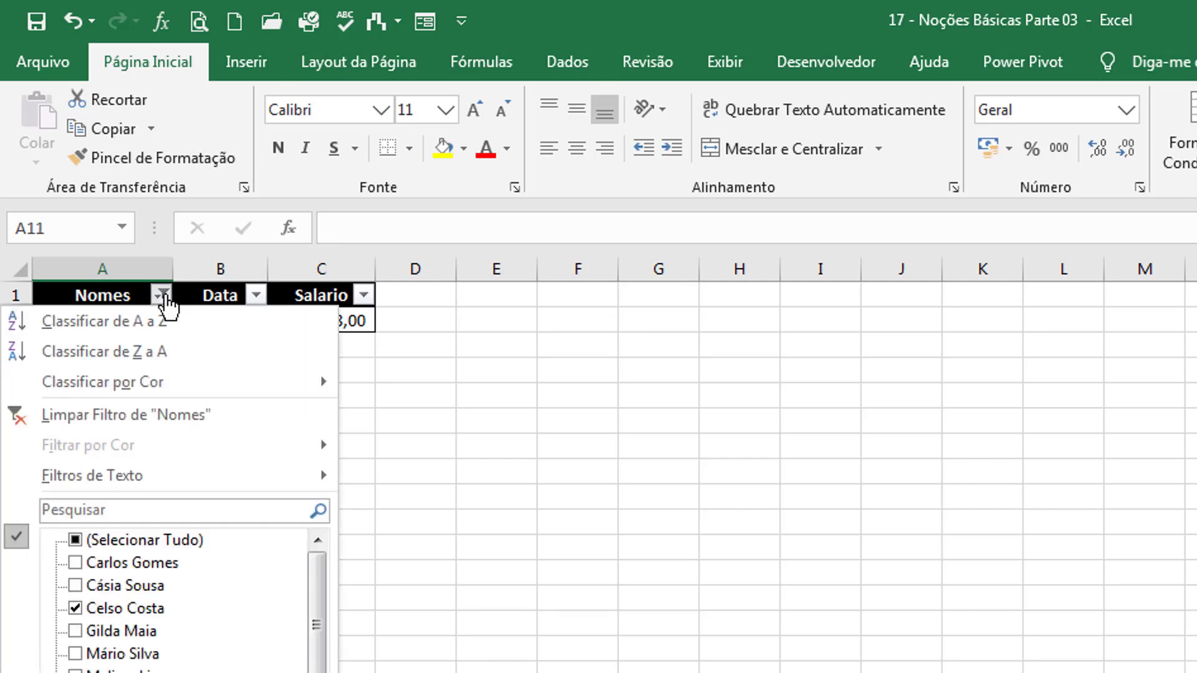
key(Return)
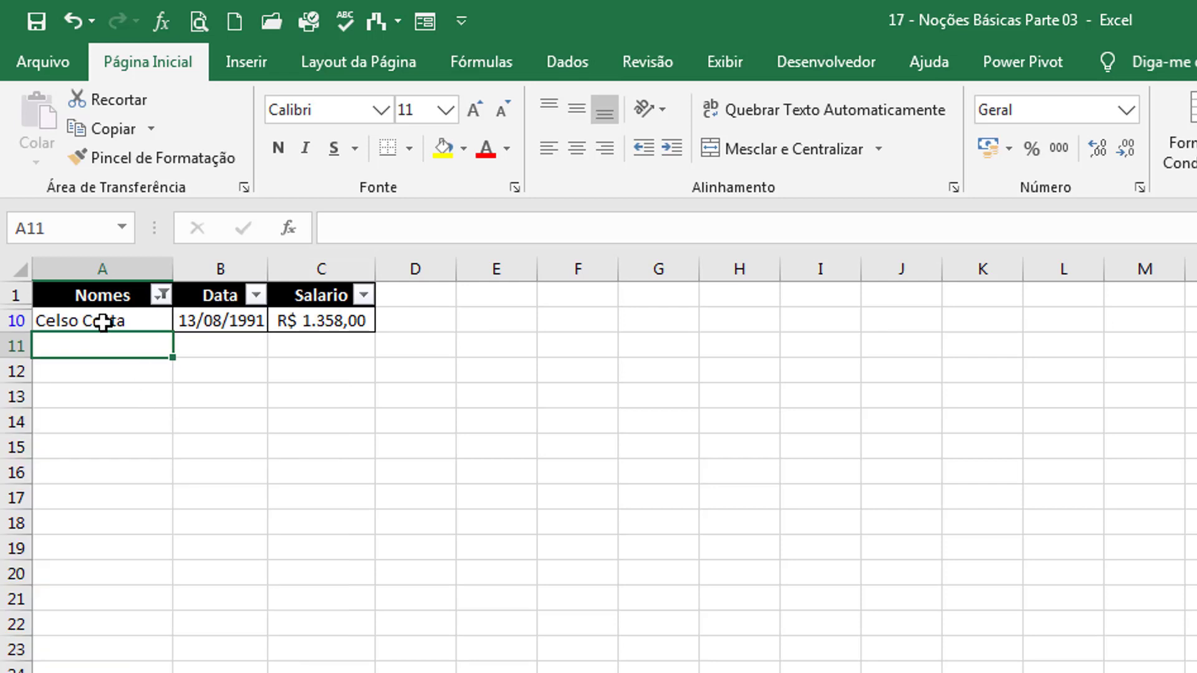
click(154, 320)
drag(156, 319, 293, 320)
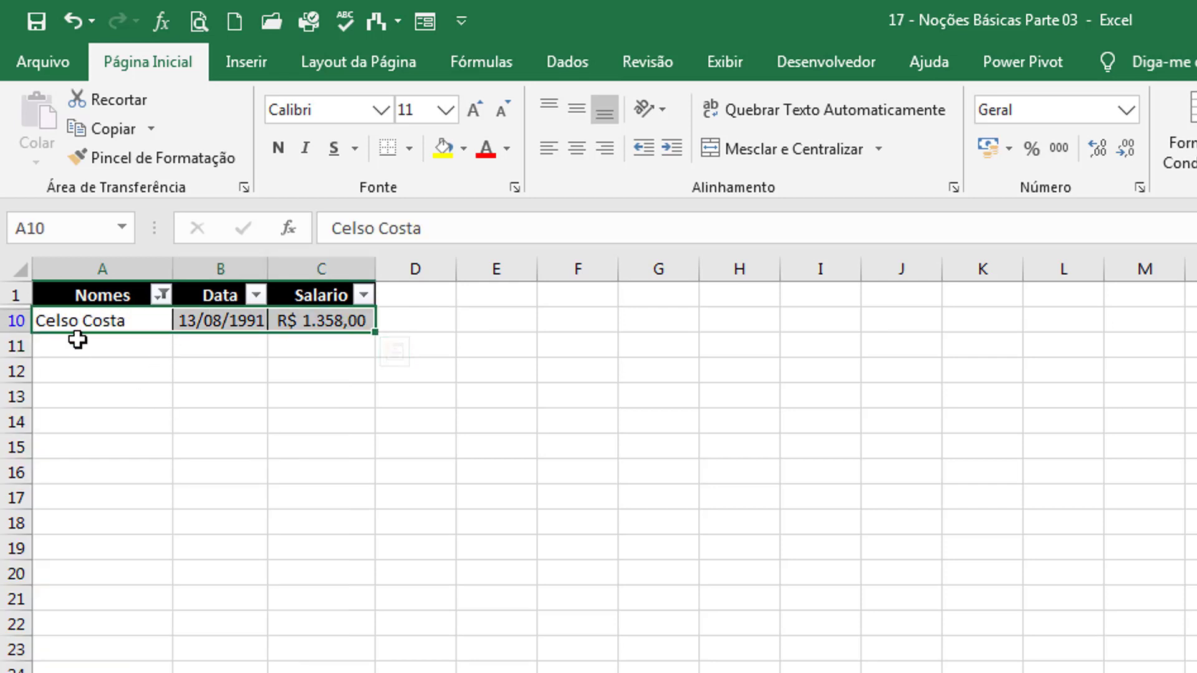
click(222, 319)
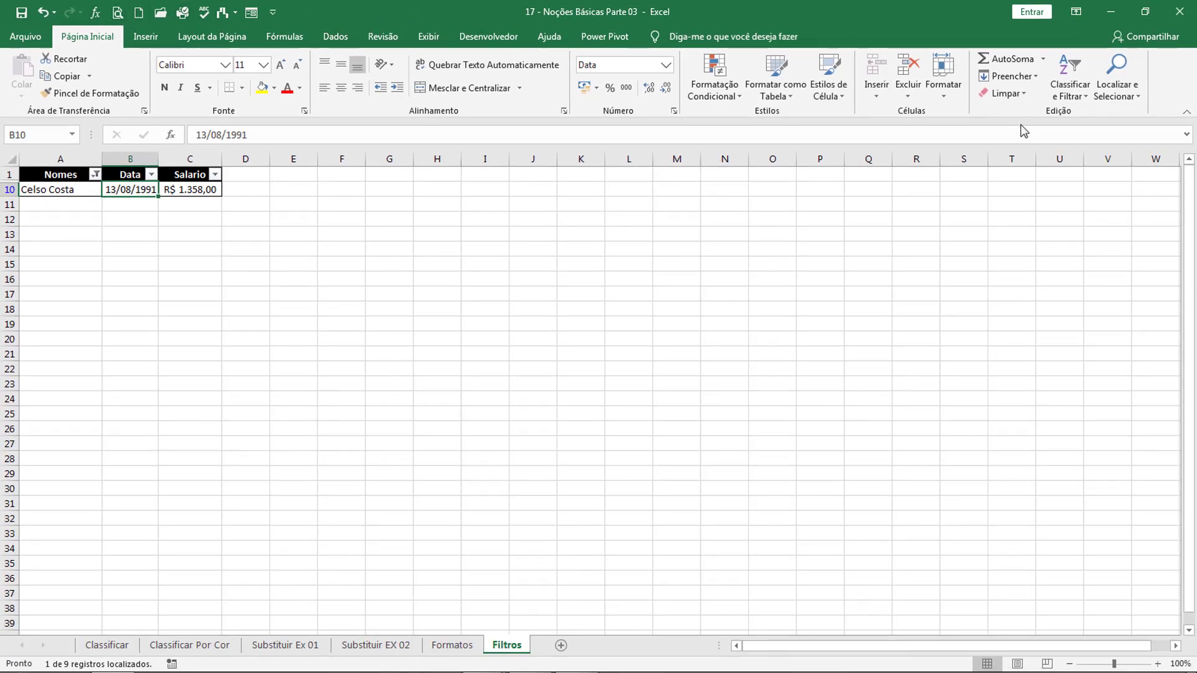
Try clearing the Nomes filter with Limpar and undo the clearing.
click(1074, 97)
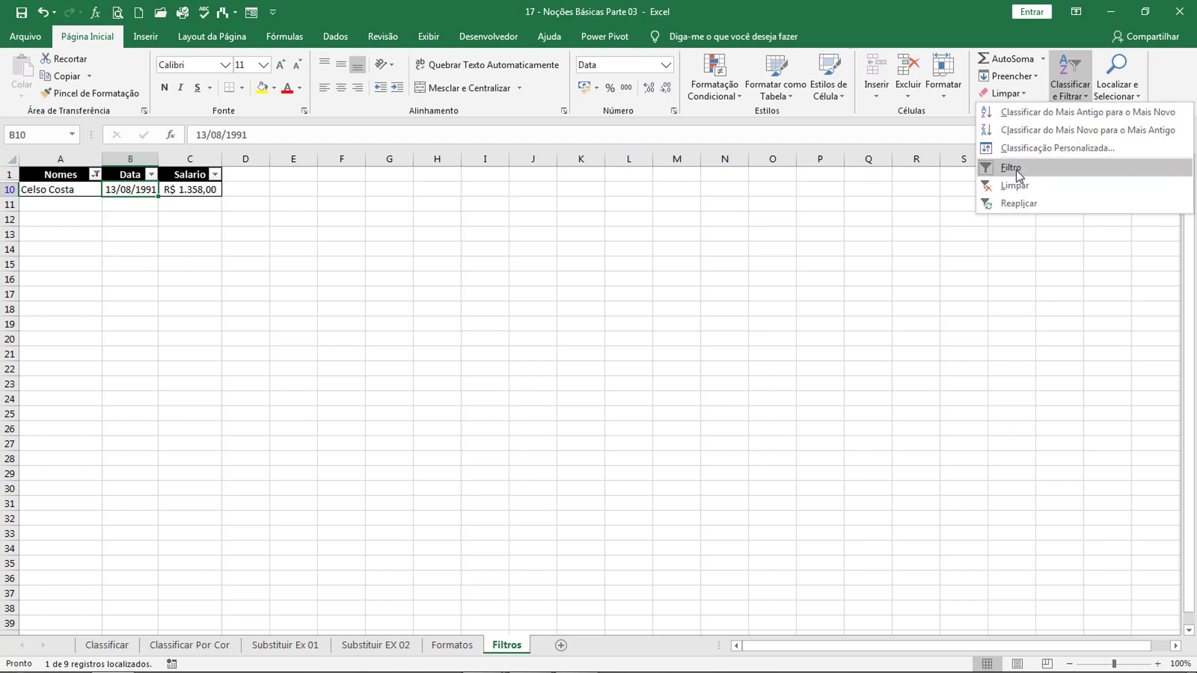
click(1015, 185)
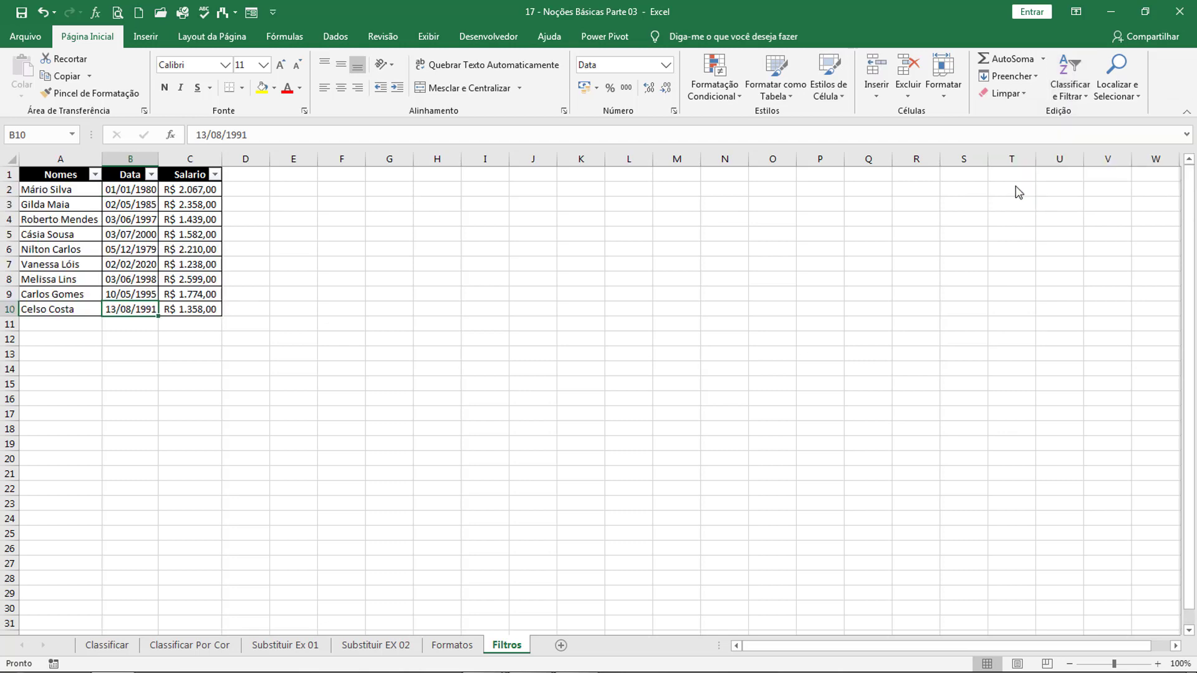
key(ctrl+z)
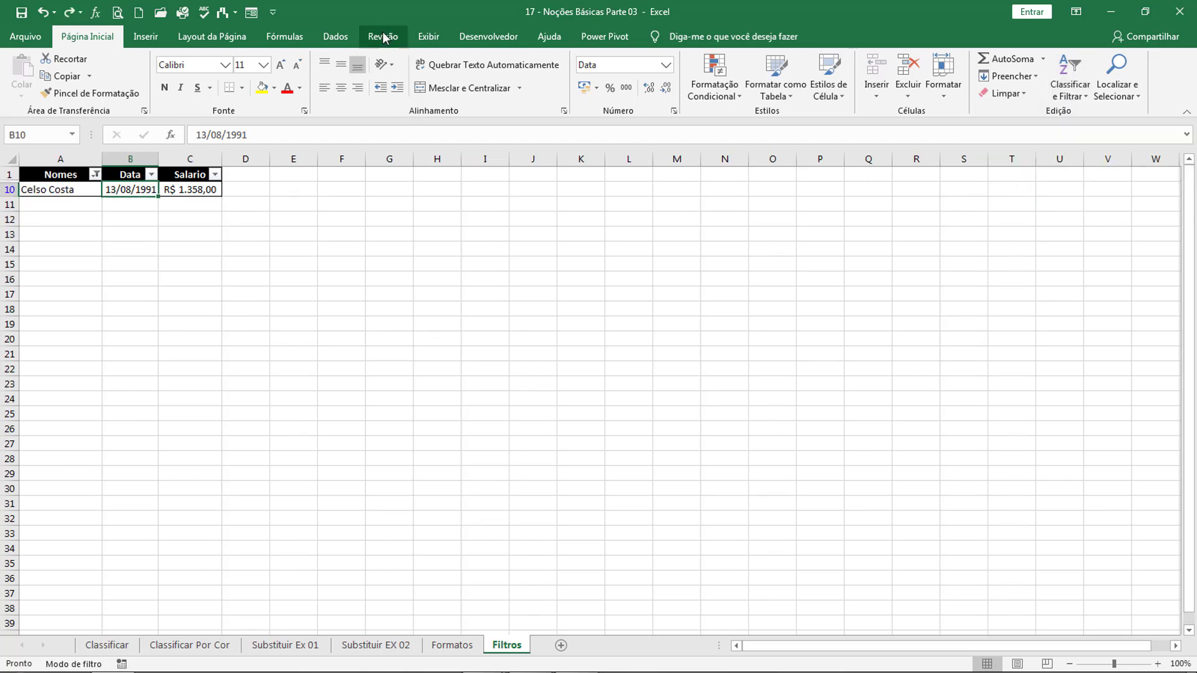
Turn Filtro off to restore all records and turn it back on from the Data header in B1.
click(336, 37)
click(421, 72)
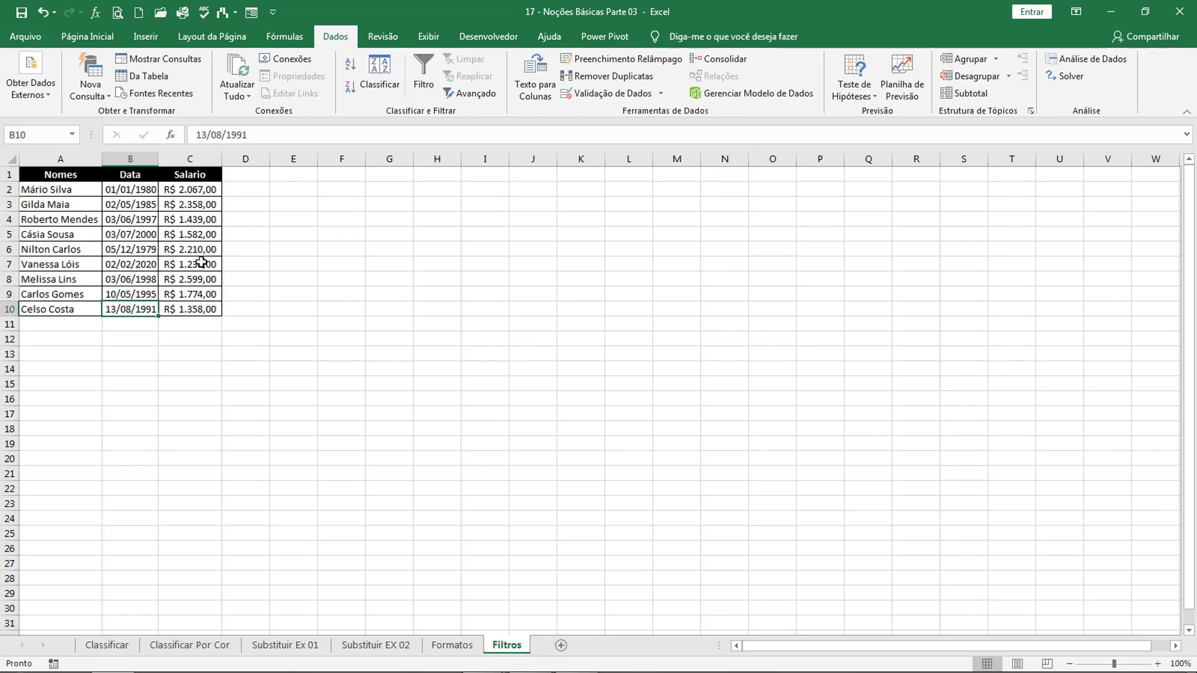
click(142, 179)
click(424, 77)
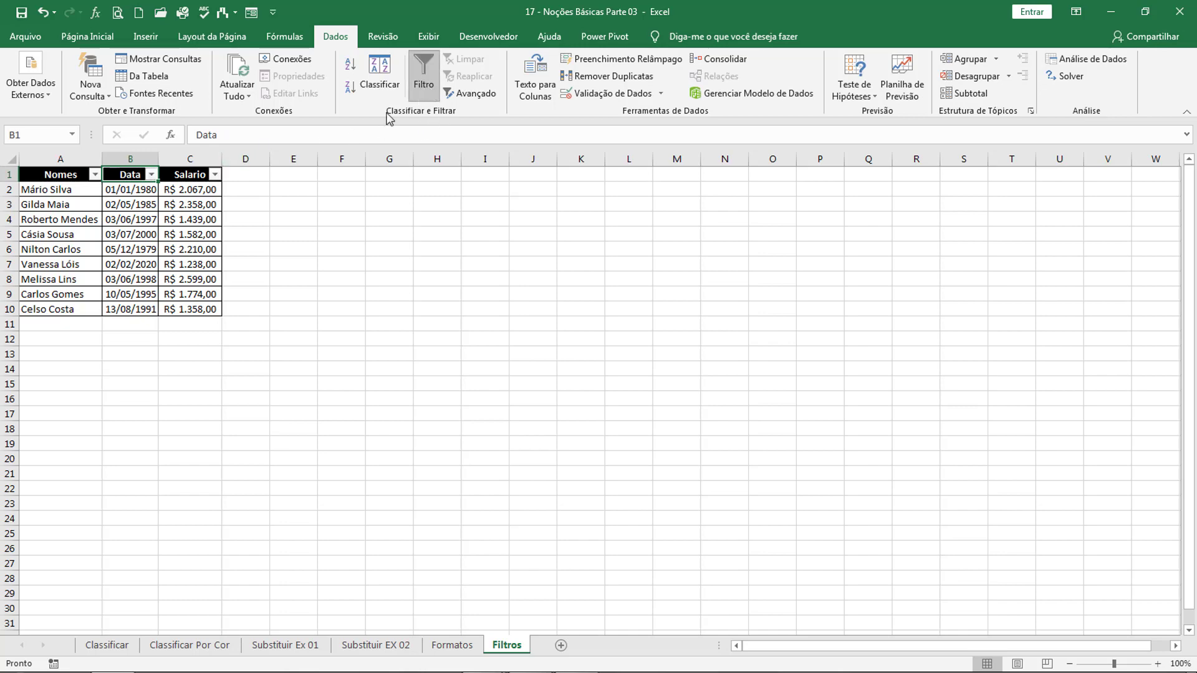
Review the Data column's filter options, including Filtros de Data, and expand 2020 and fevereiro in the date list without applying a filter.
click(151, 174)
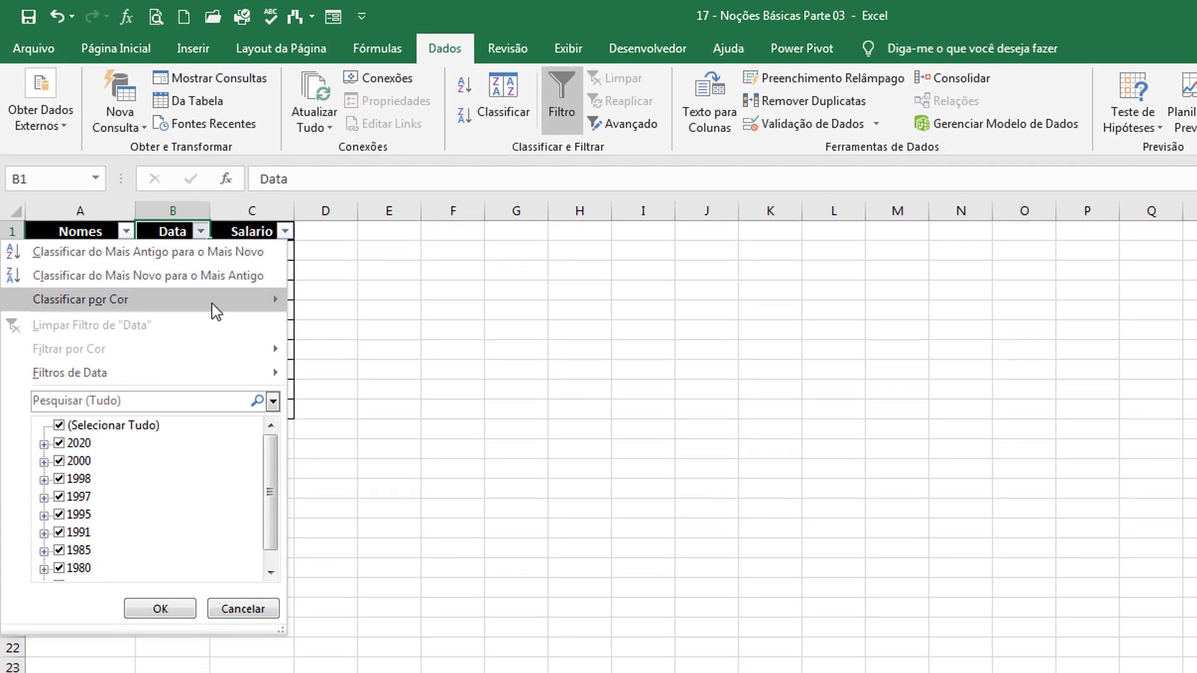
mouse_move(158, 369)
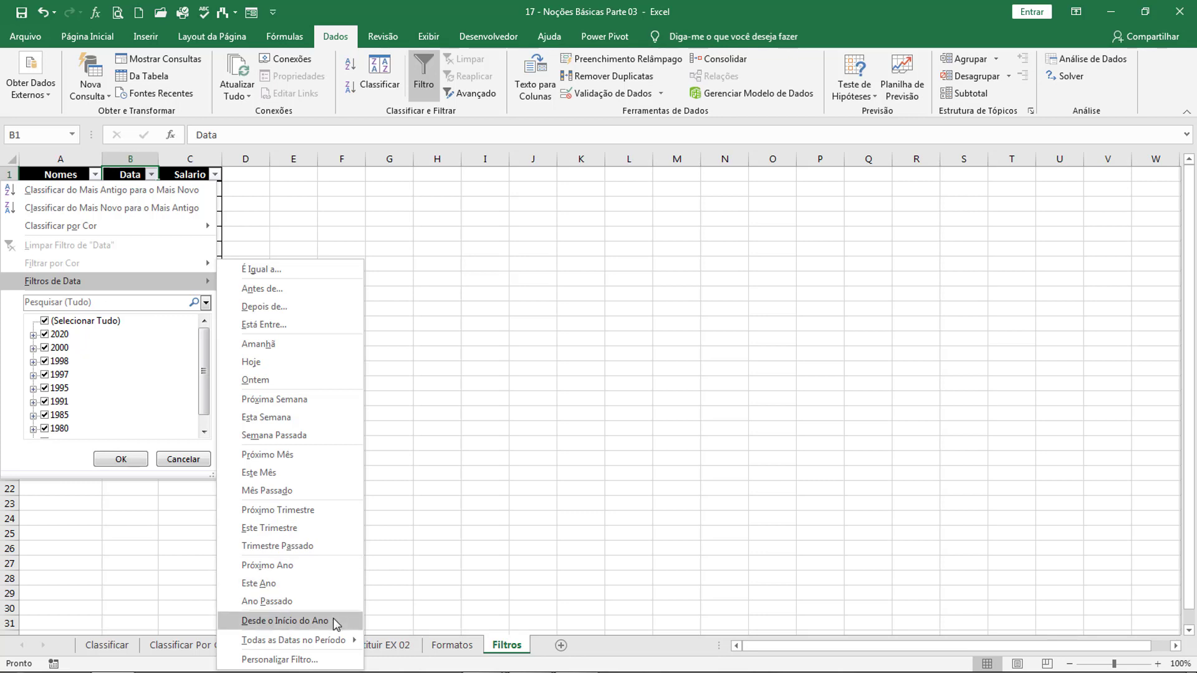
mouse_move(354, 641)
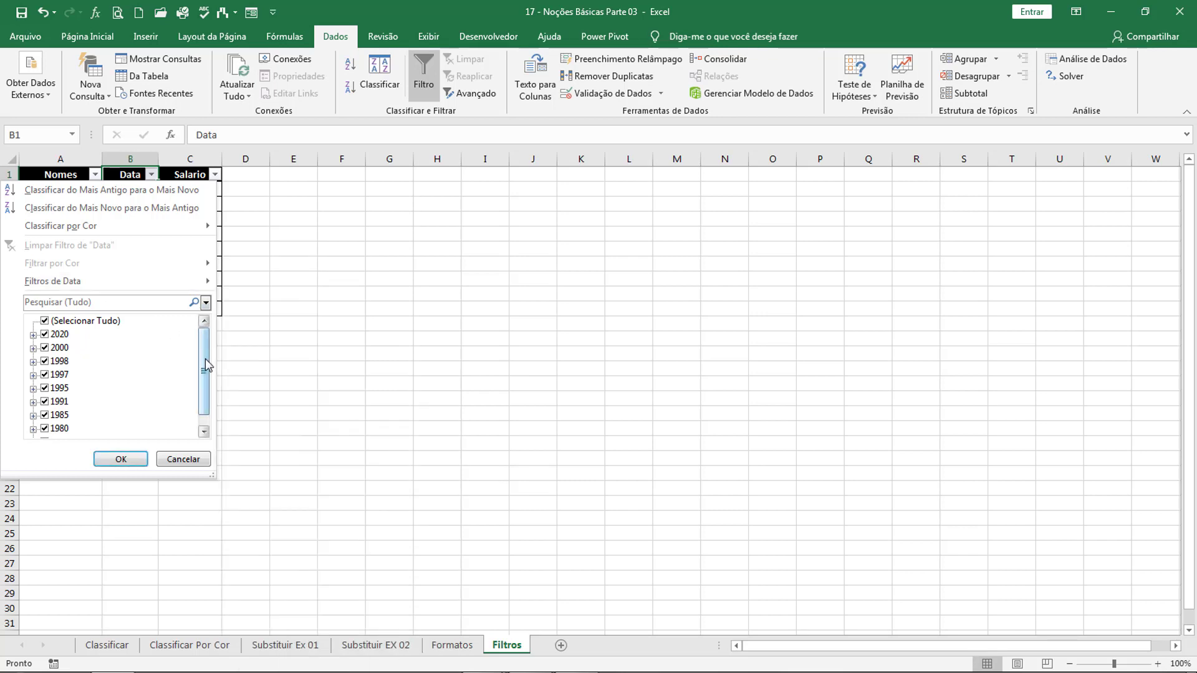
scroll(204, 358, down, 1)
scroll(208, 393, up, 1)
click(33, 335)
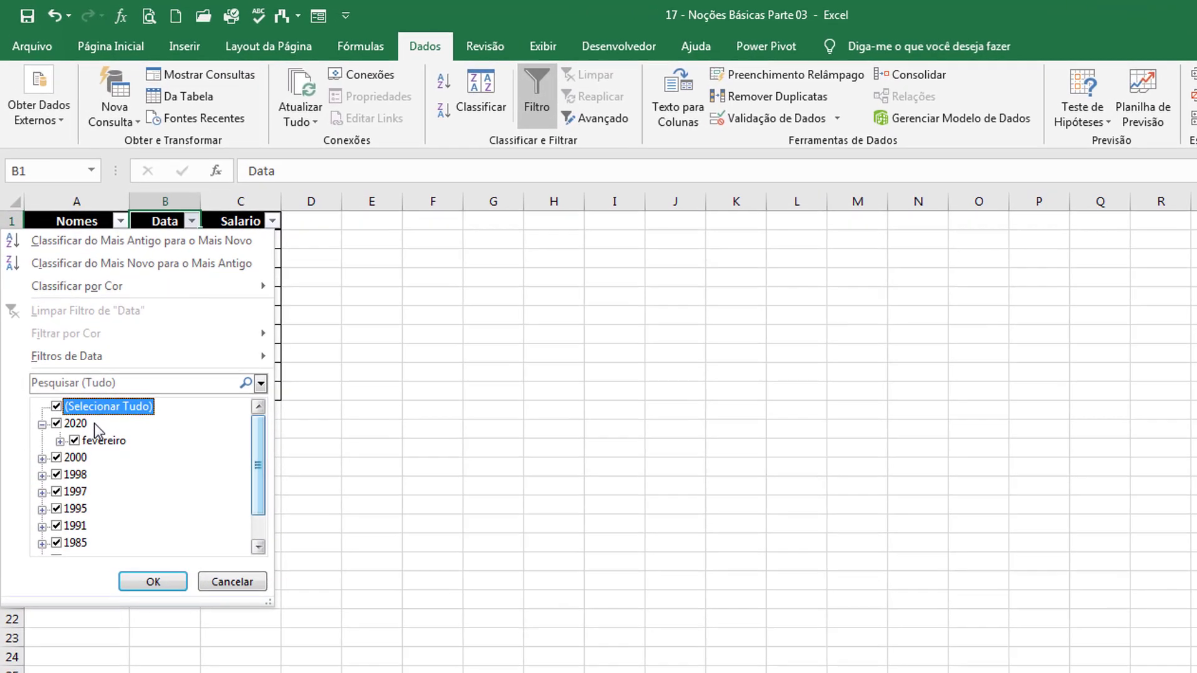
click(51, 378)
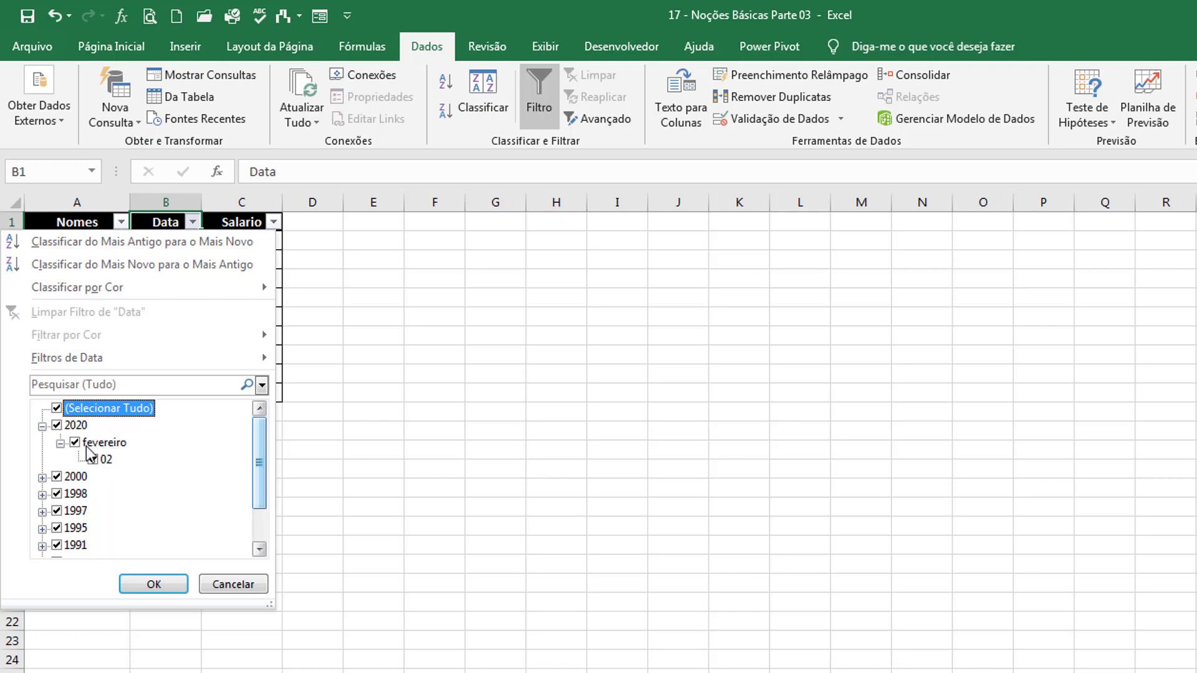
click(41, 427)
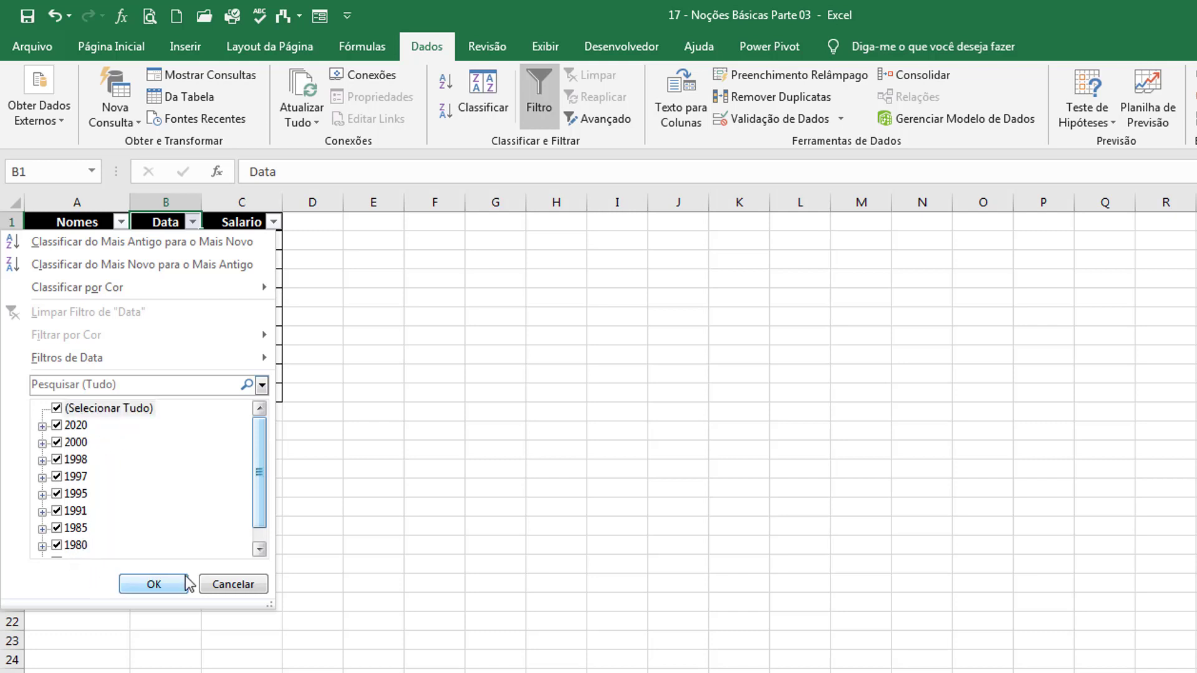
click(231, 584)
Review the Salario column's filter options and the Filtros de Número conditions without applying a filter.
click(234, 221)
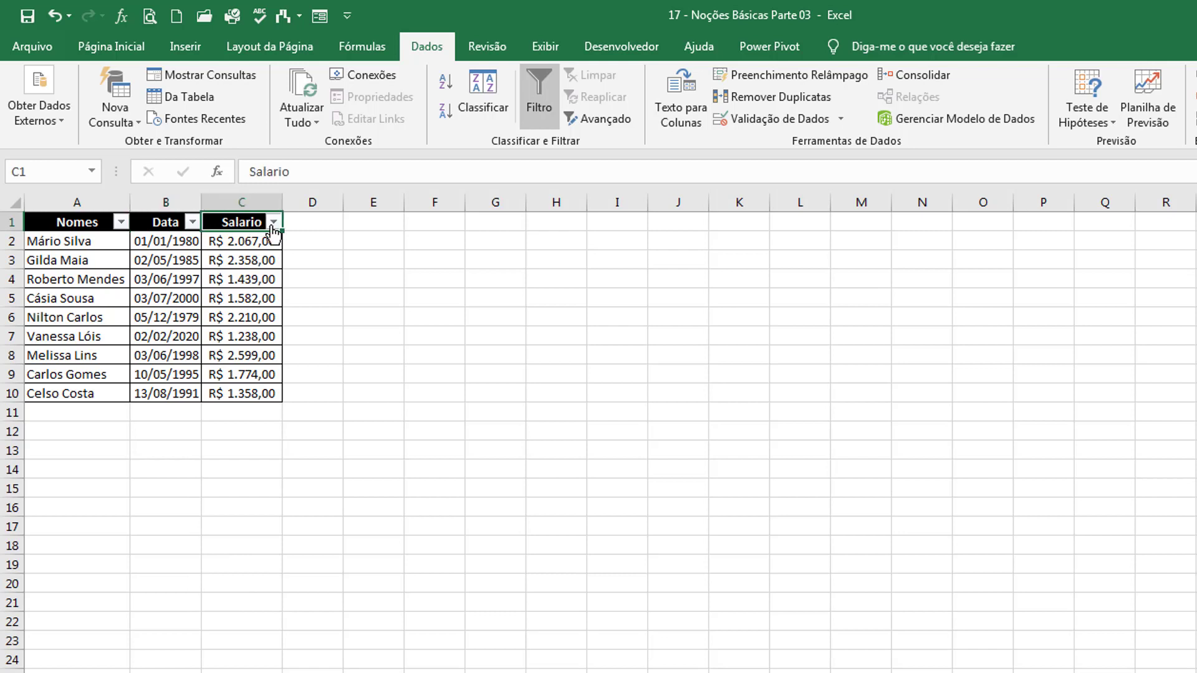
click(274, 223)
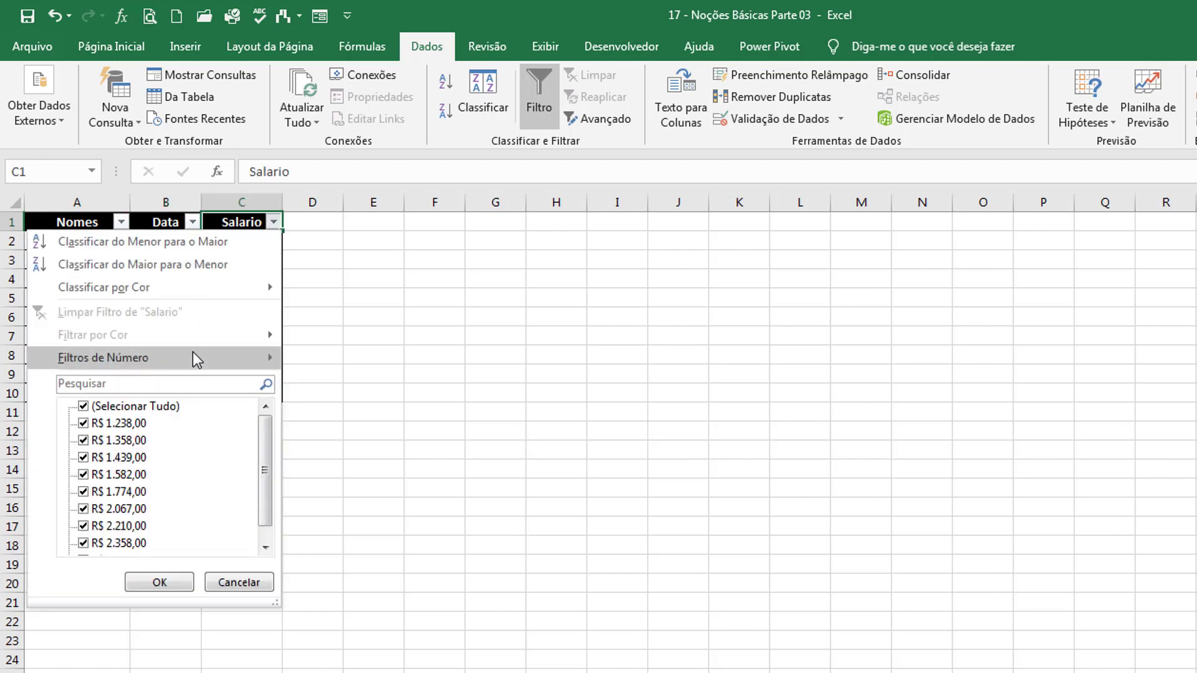
mouse_move(193, 353)
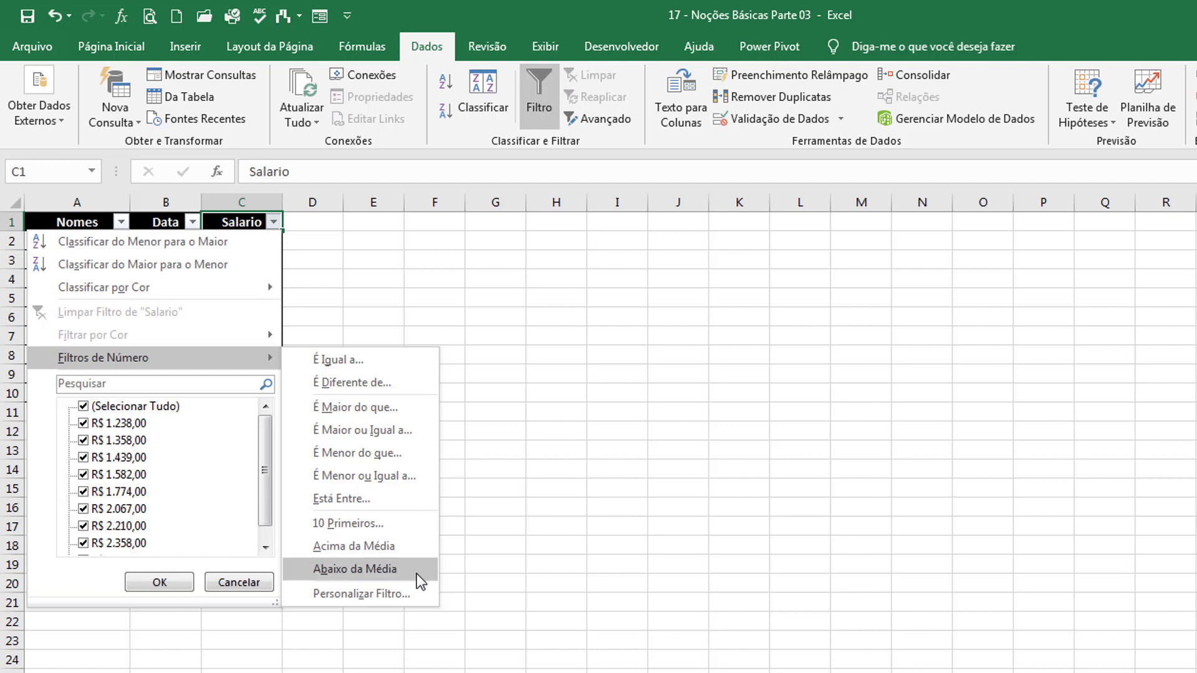
click(513, 474)
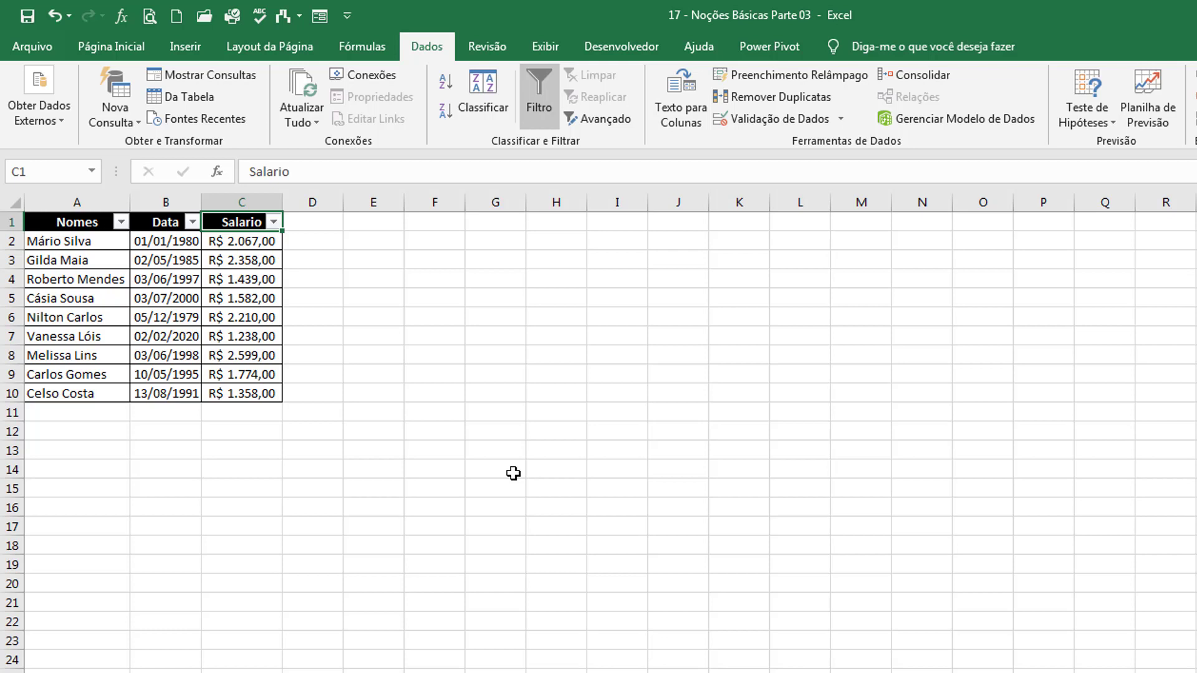
Examine the Nomes column's sorting, colour and text filter options without applying a filter.
click(106, 222)
click(121, 222)
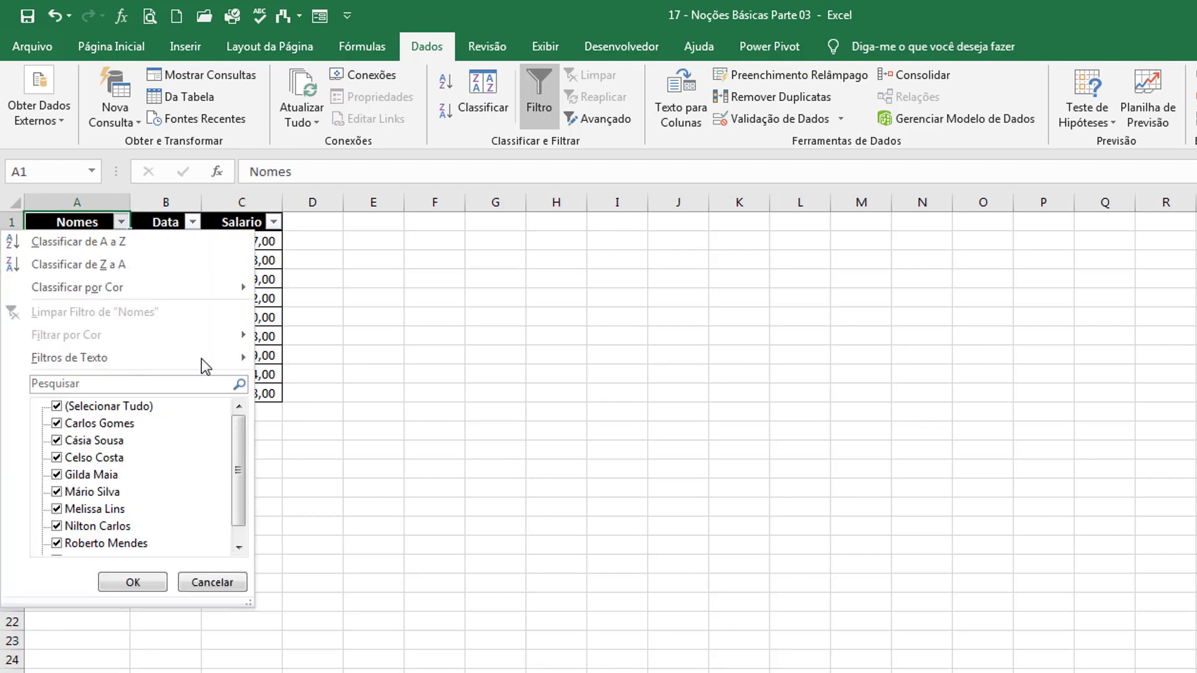
click(403, 310)
Fill the records in A2:C2 and A5:C5 with yellow.
click(111, 46)
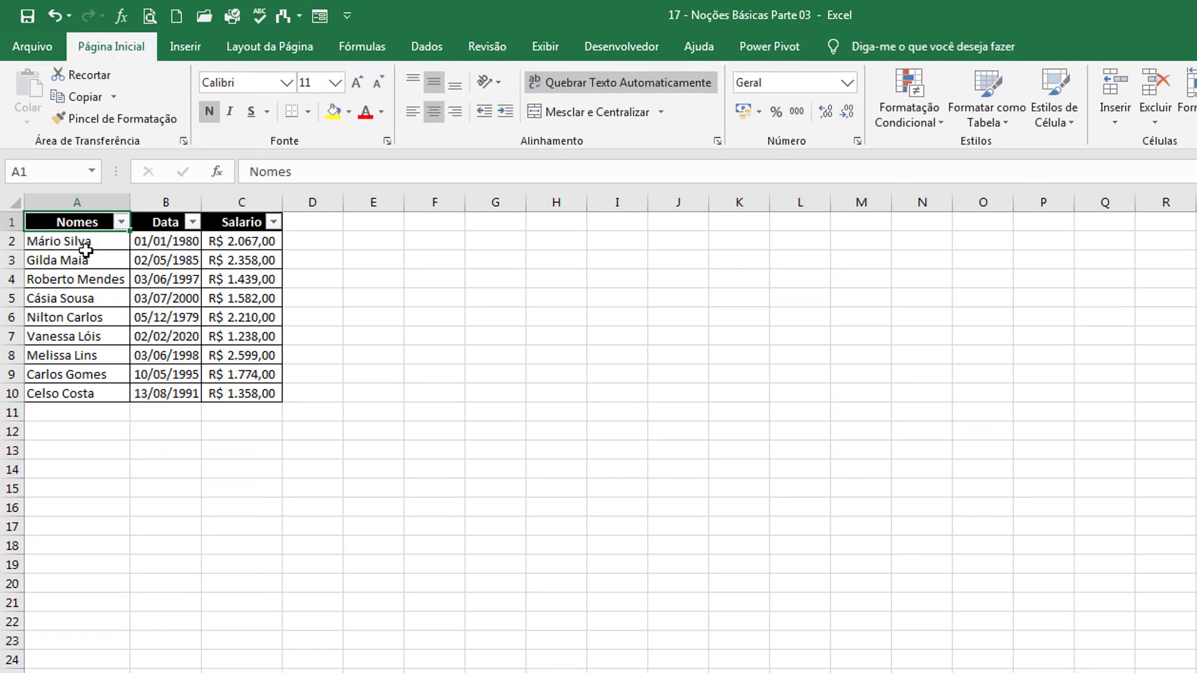
click(69, 241)
drag(217, 244, 217, 243)
click(333, 111)
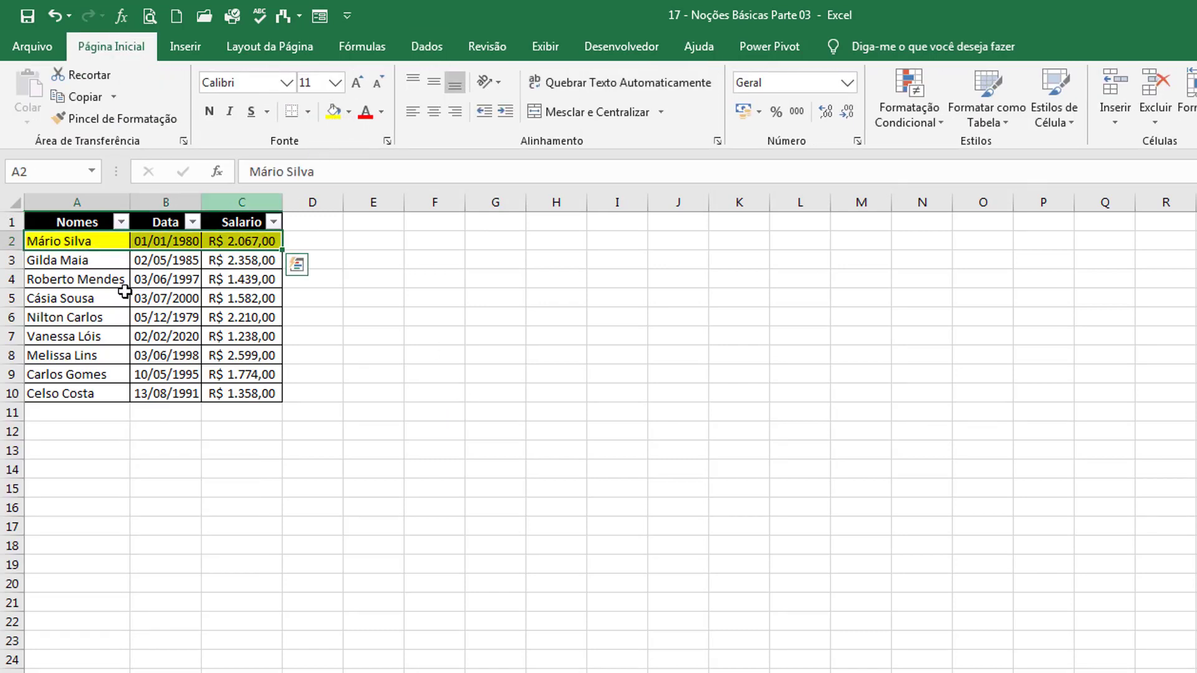
drag(119, 298, 238, 295)
click(334, 111)
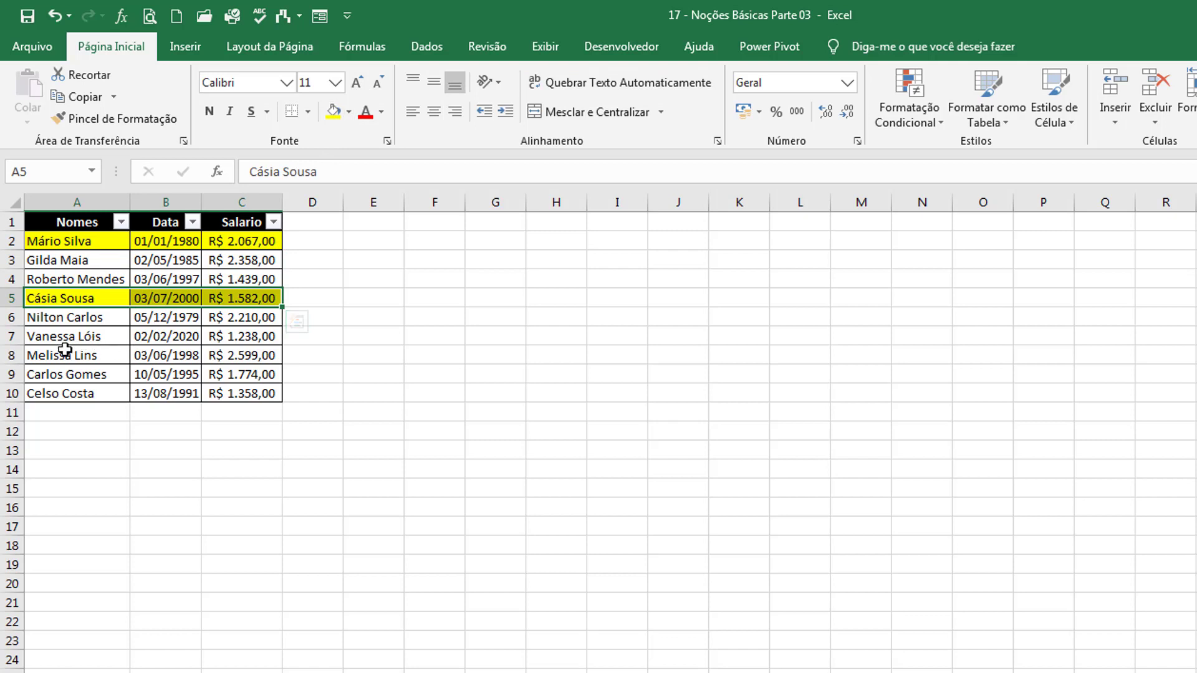
Fill the record in A8:C8 with green.
drag(88, 350, 239, 338)
drag(104, 355, 247, 350)
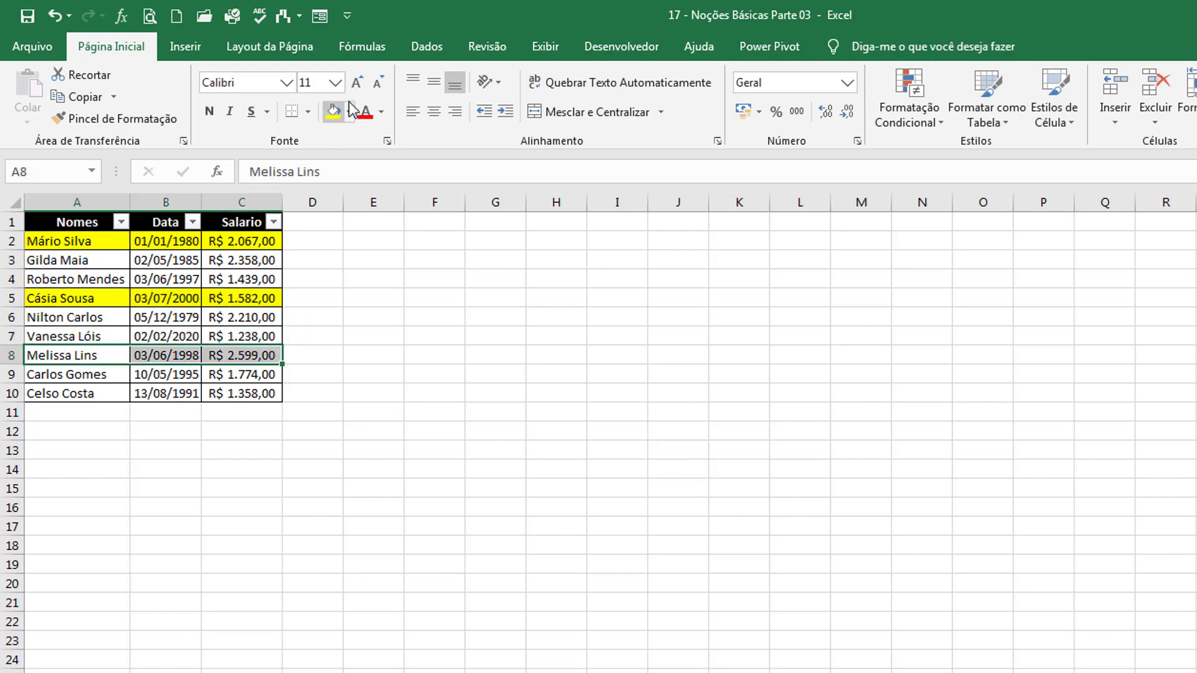
click(348, 112)
click(397, 259)
click(374, 374)
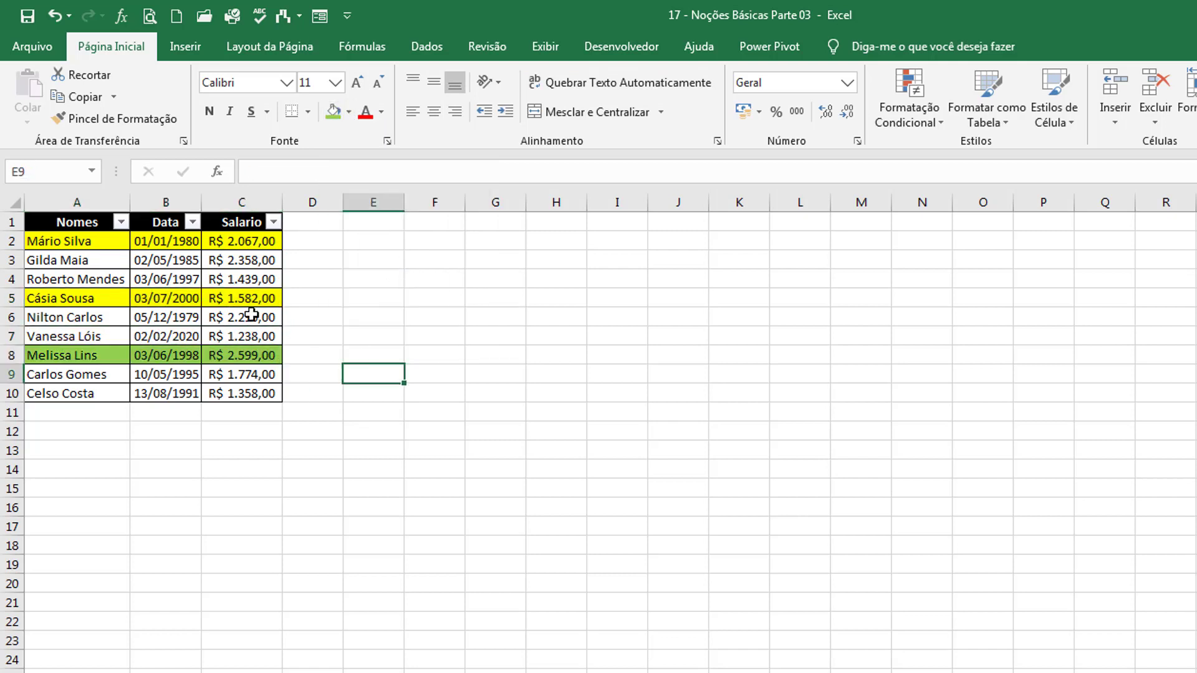
Filter the Nomes column by the yellow cell colour.
click(91, 221)
click(120, 223)
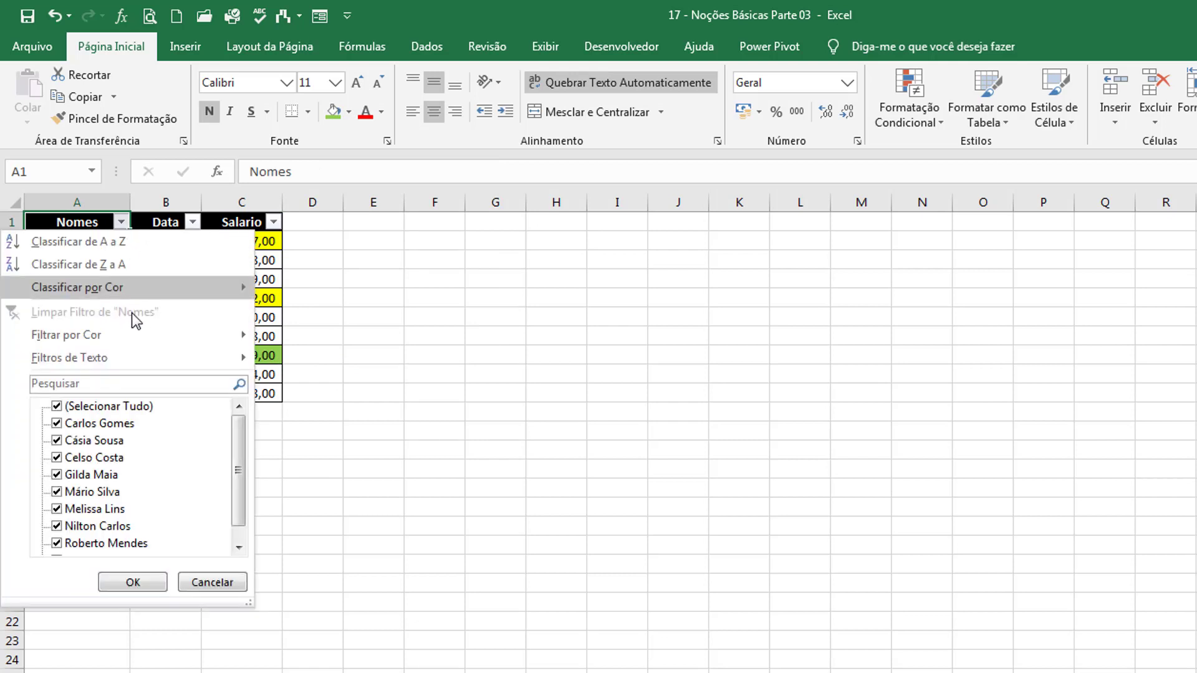
mouse_move(142, 342)
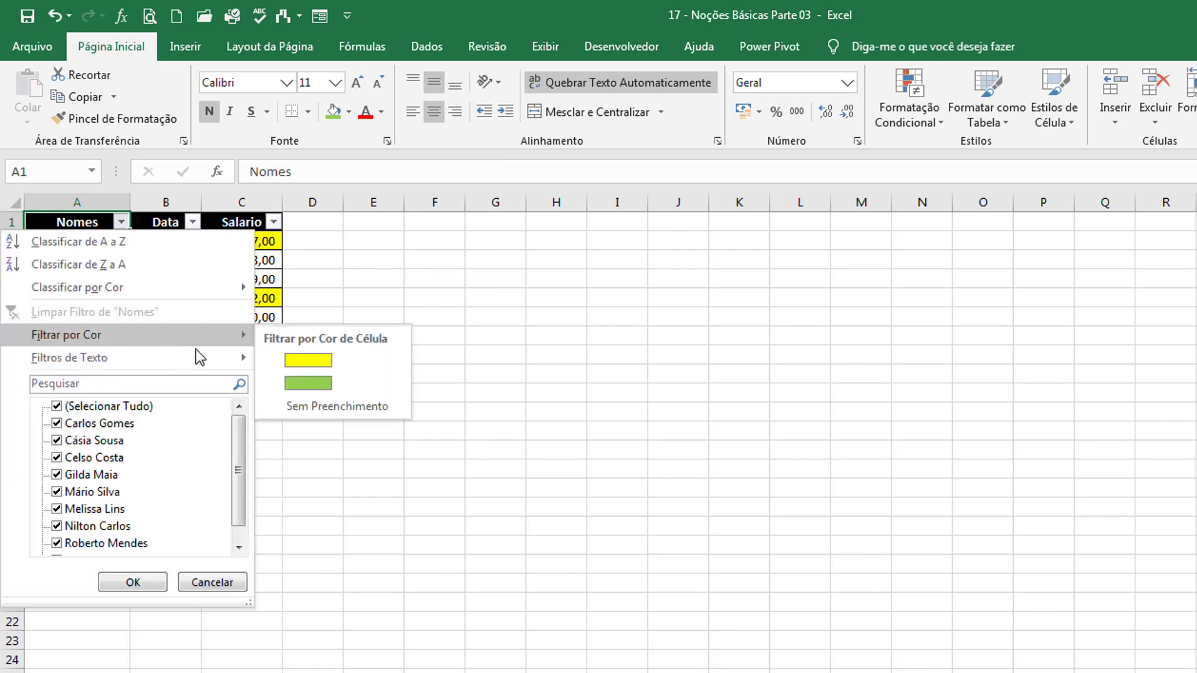
click(320, 362)
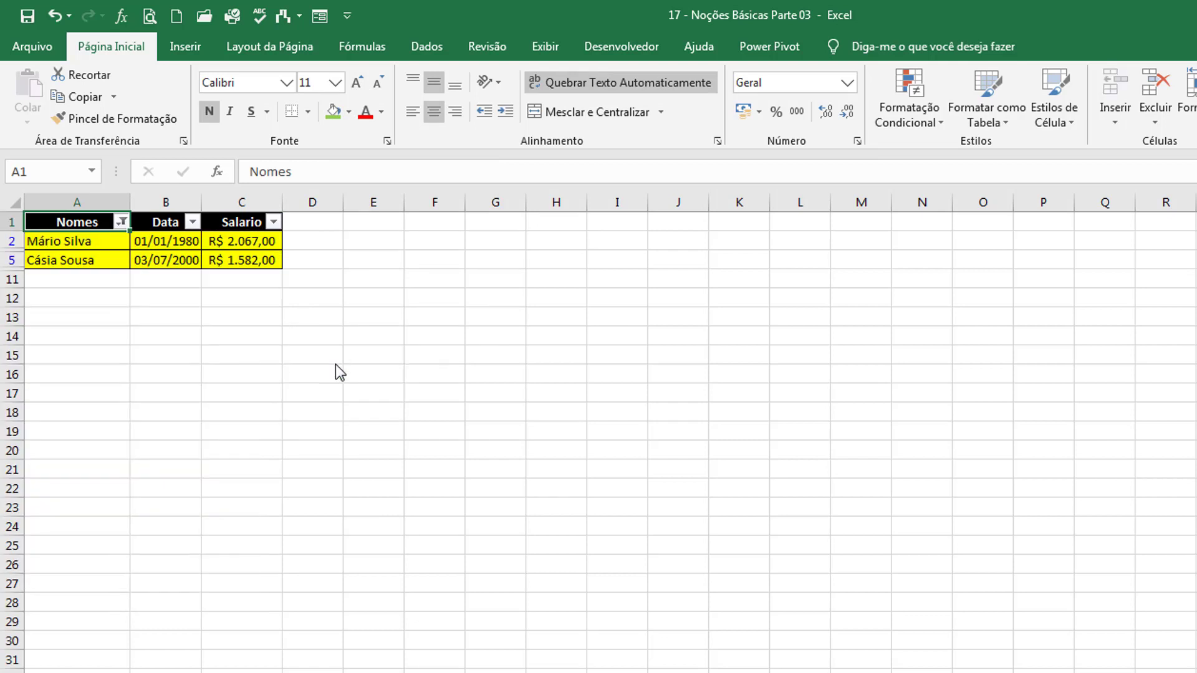
Change the Nomes colour filter to the green cell colour.
click(121, 222)
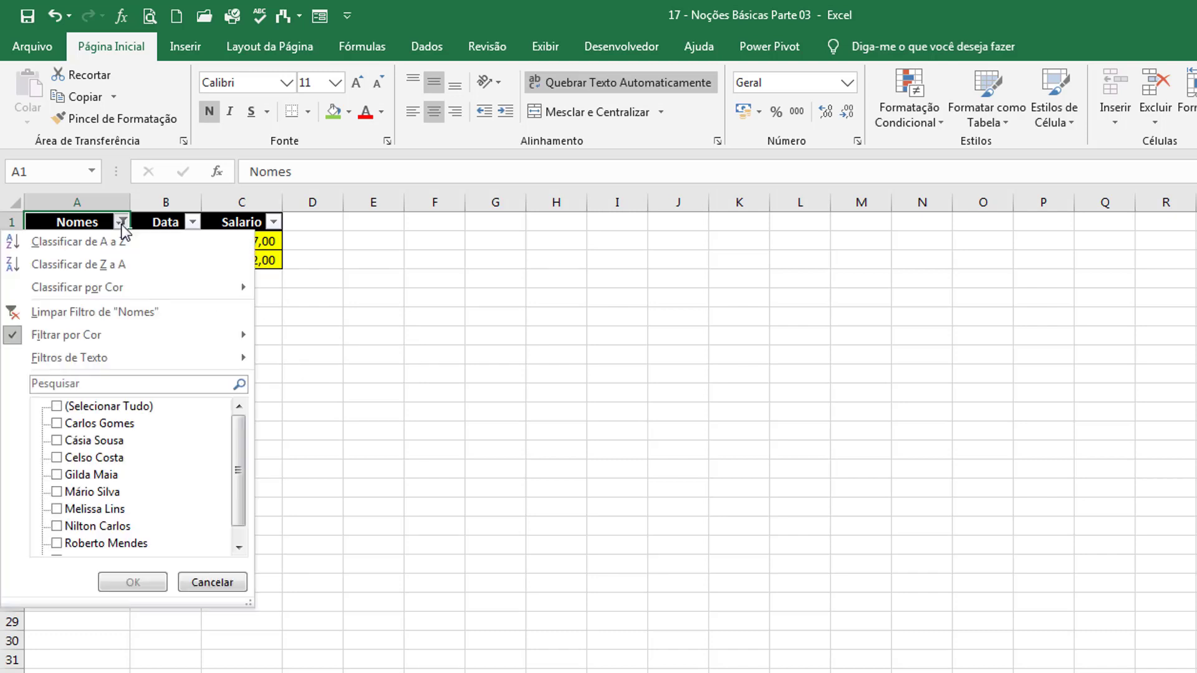
mouse_move(142, 340)
click(324, 383)
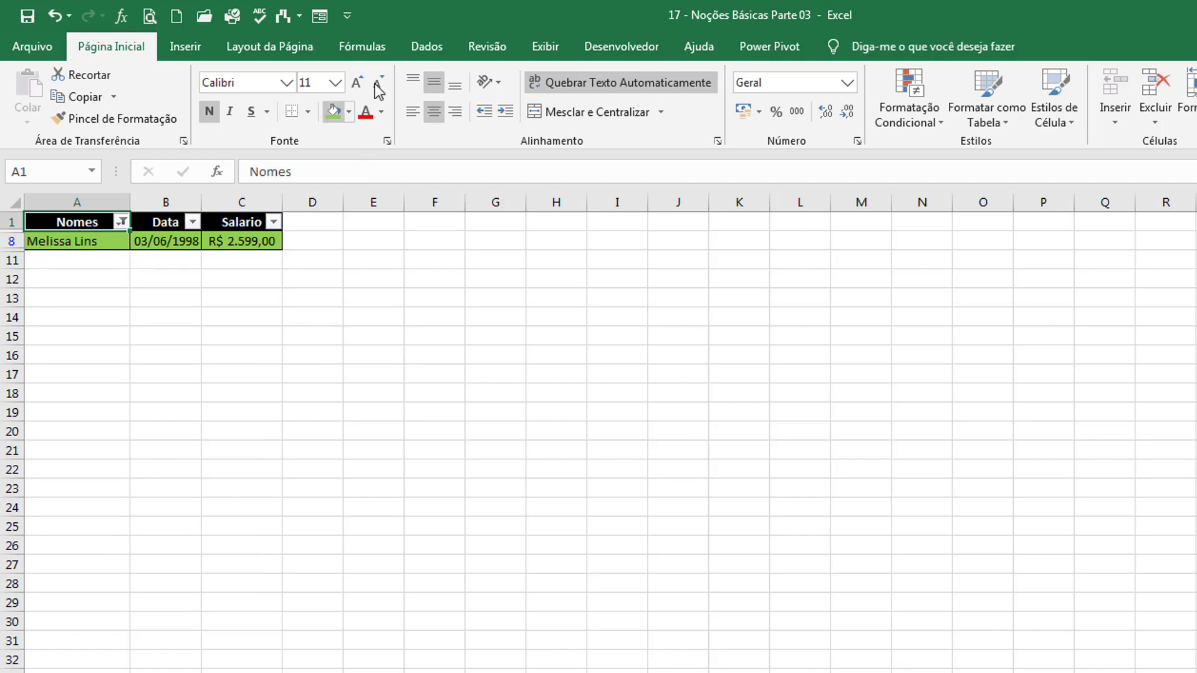
Turn off Filtro to remove the header filters and restore the whole table.
click(426, 47)
click(536, 91)
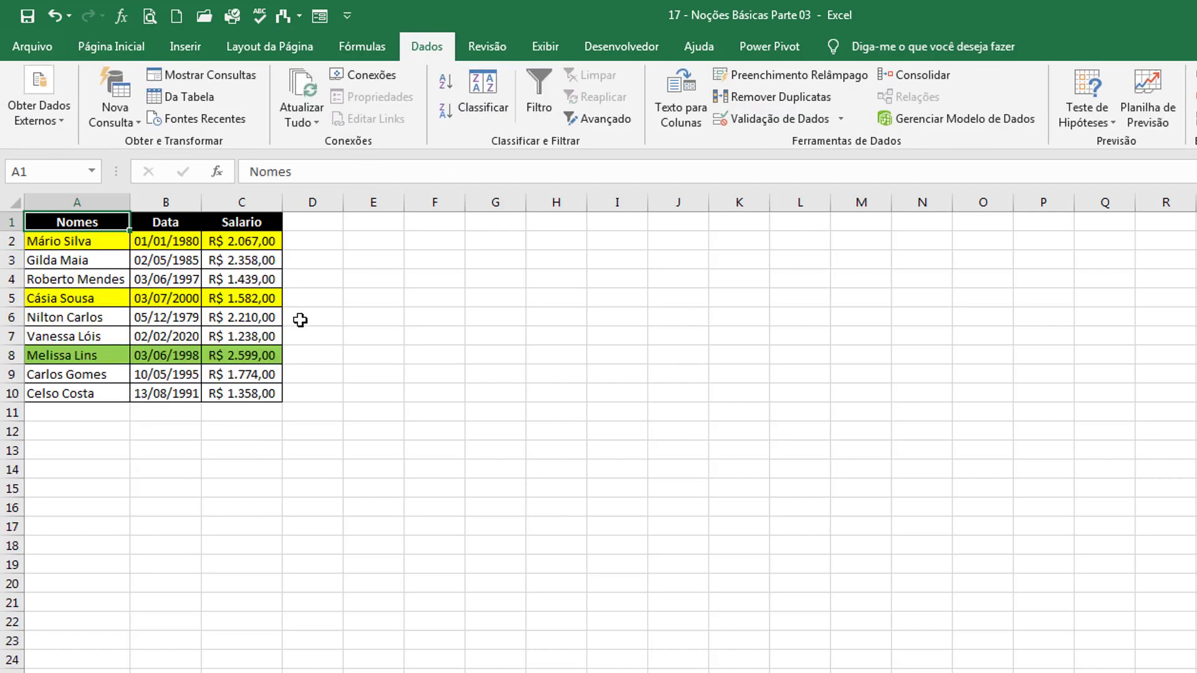
click(297, 322)
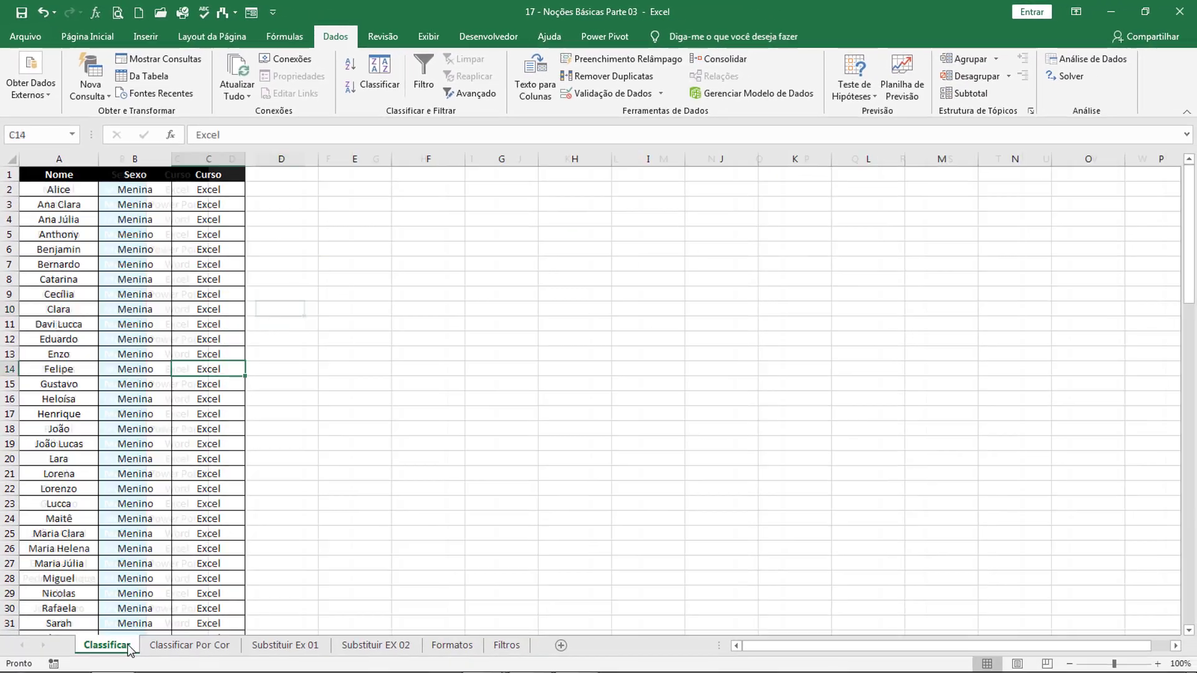
Browse the worksheets from Classificar Por Cor through Substituir EX 02 and open the Formatos sheet.
click(221, 650)
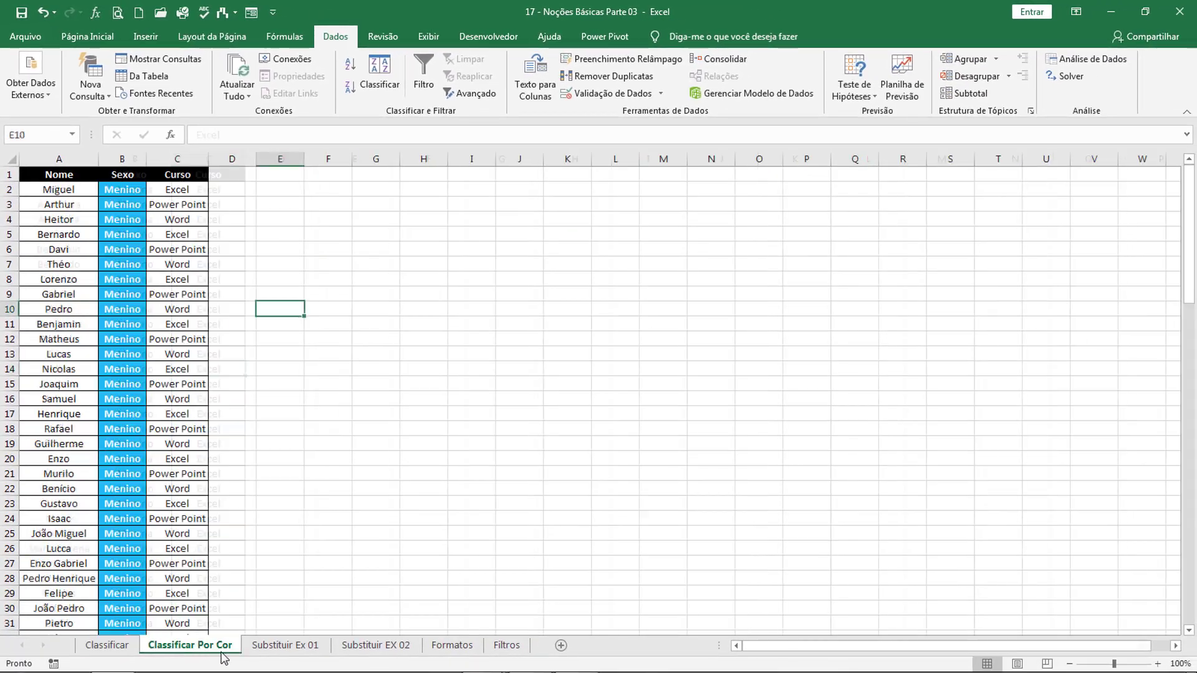
click(285, 645)
click(376, 646)
click(452, 645)
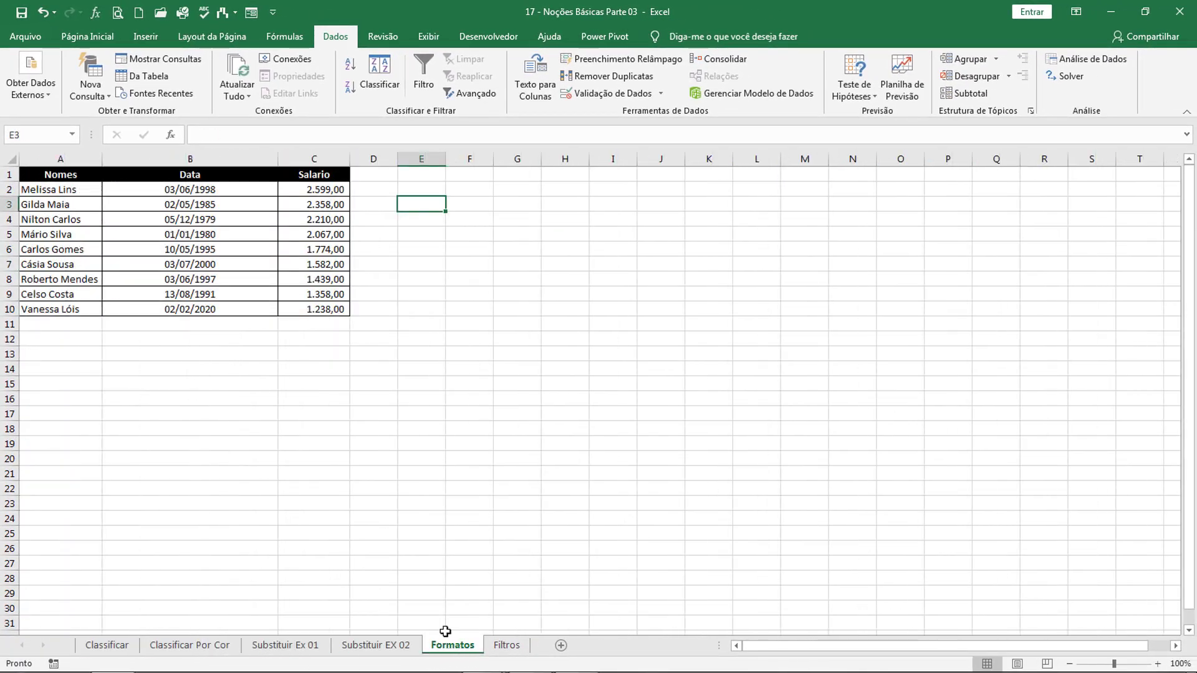
click(399, 378)
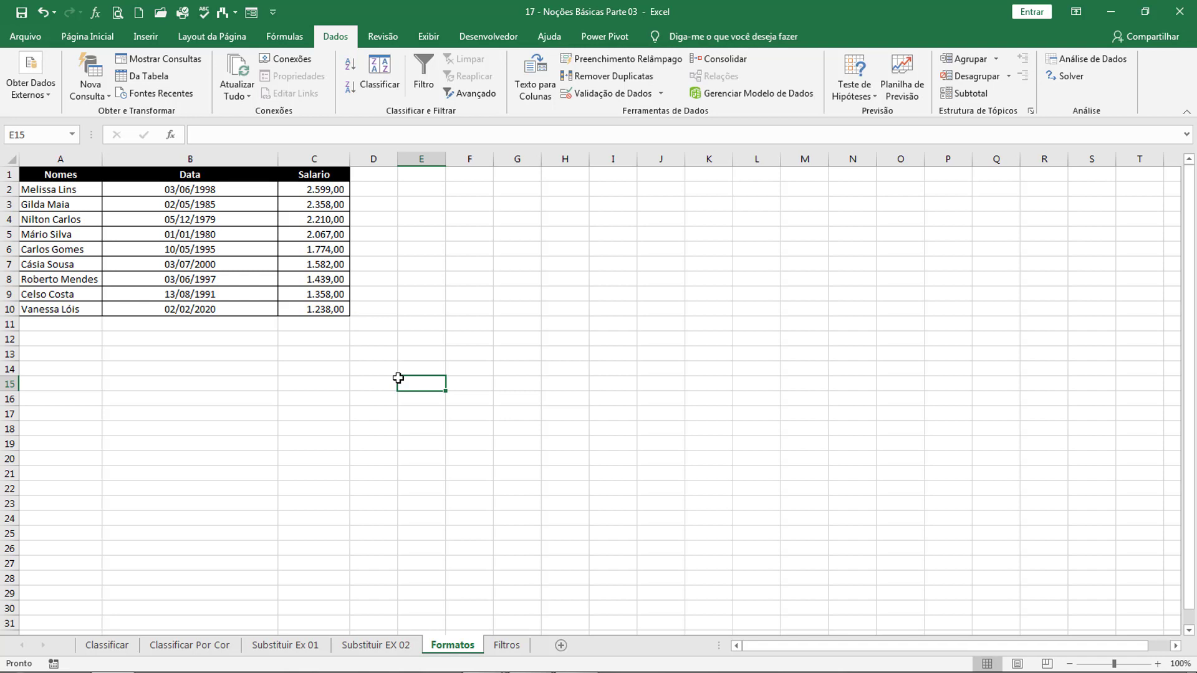
Open the custom (Personalizado) number format settings for the dates in B2:B10.
click(87, 36)
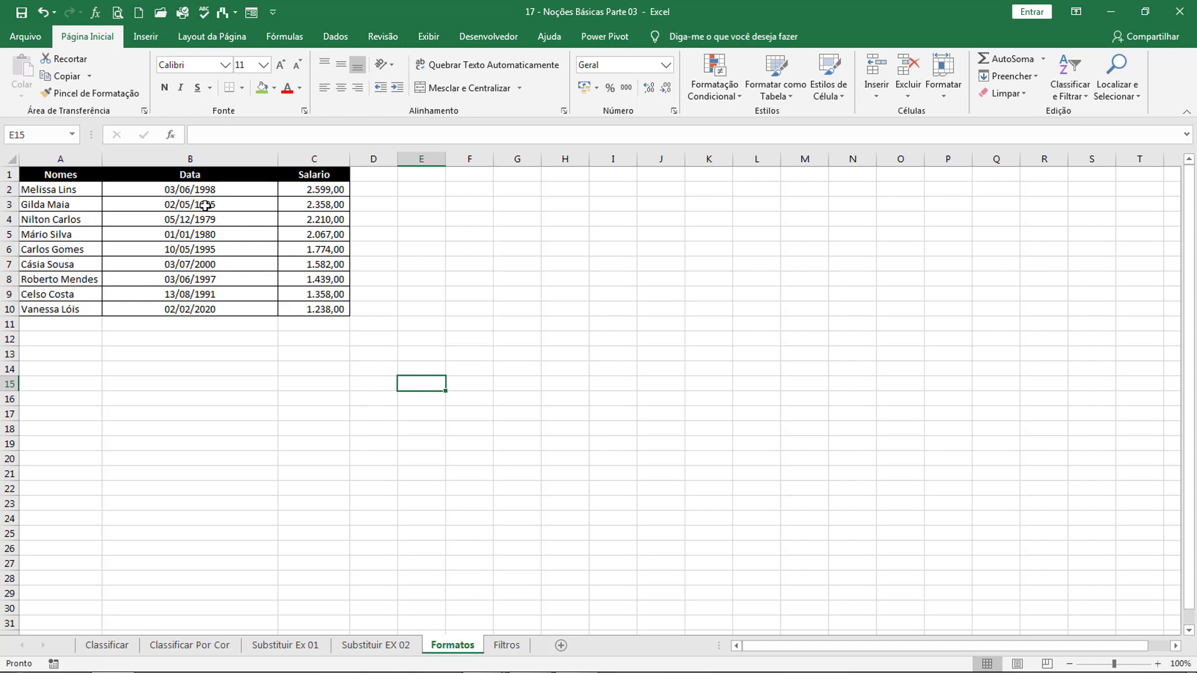
drag(214, 187, 222, 315)
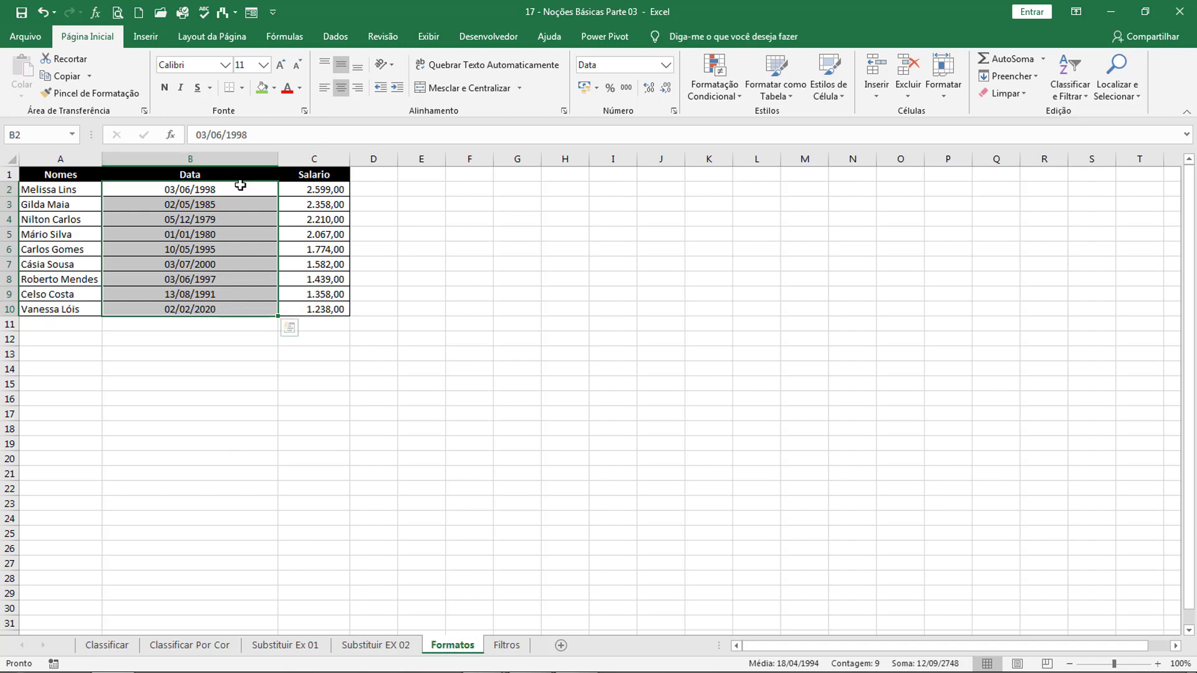
drag(241, 187, 241, 314)
click(672, 109)
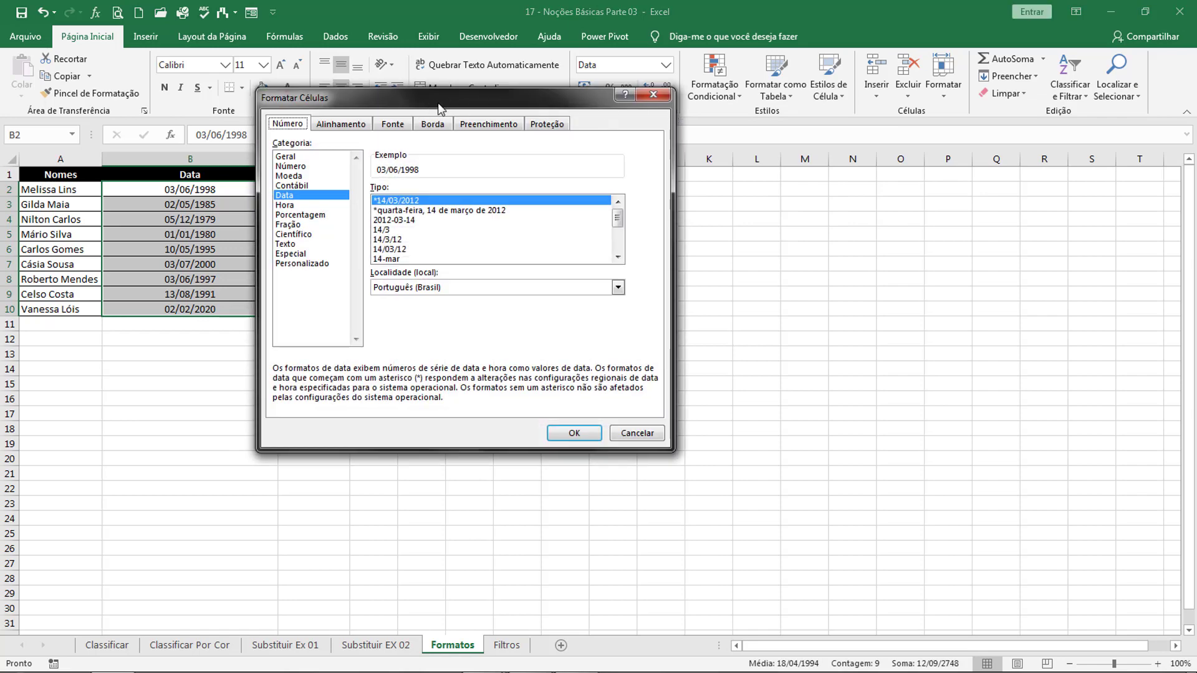
drag(424, 105, 534, 186)
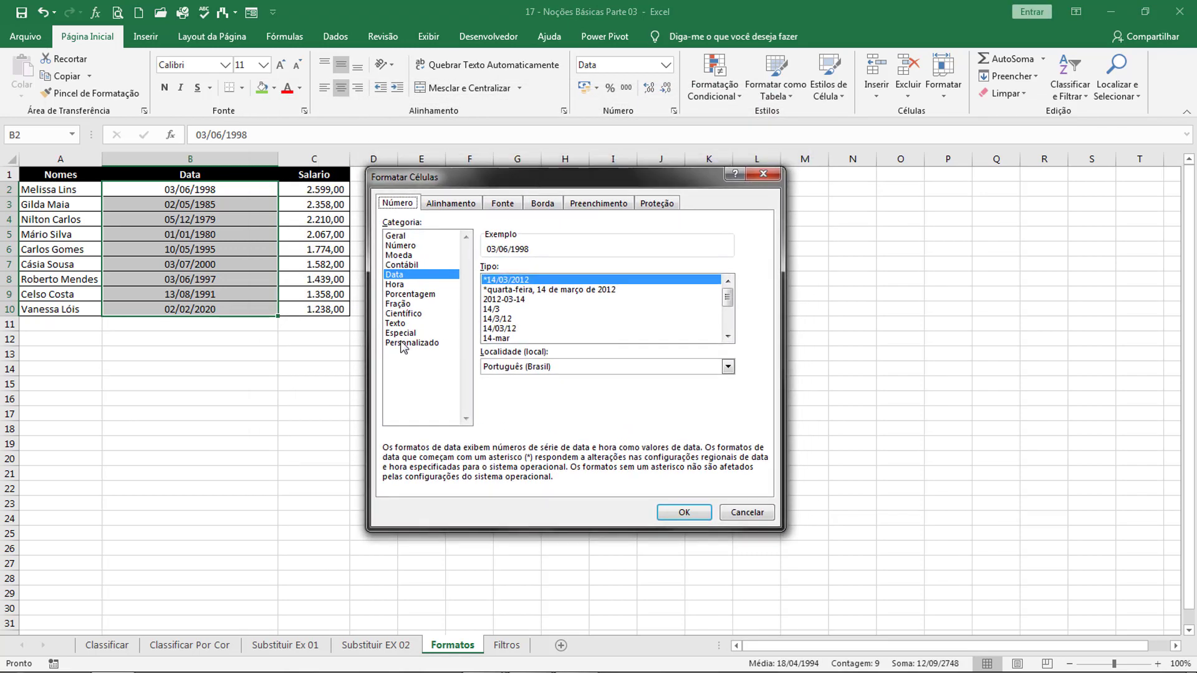
click(435, 344)
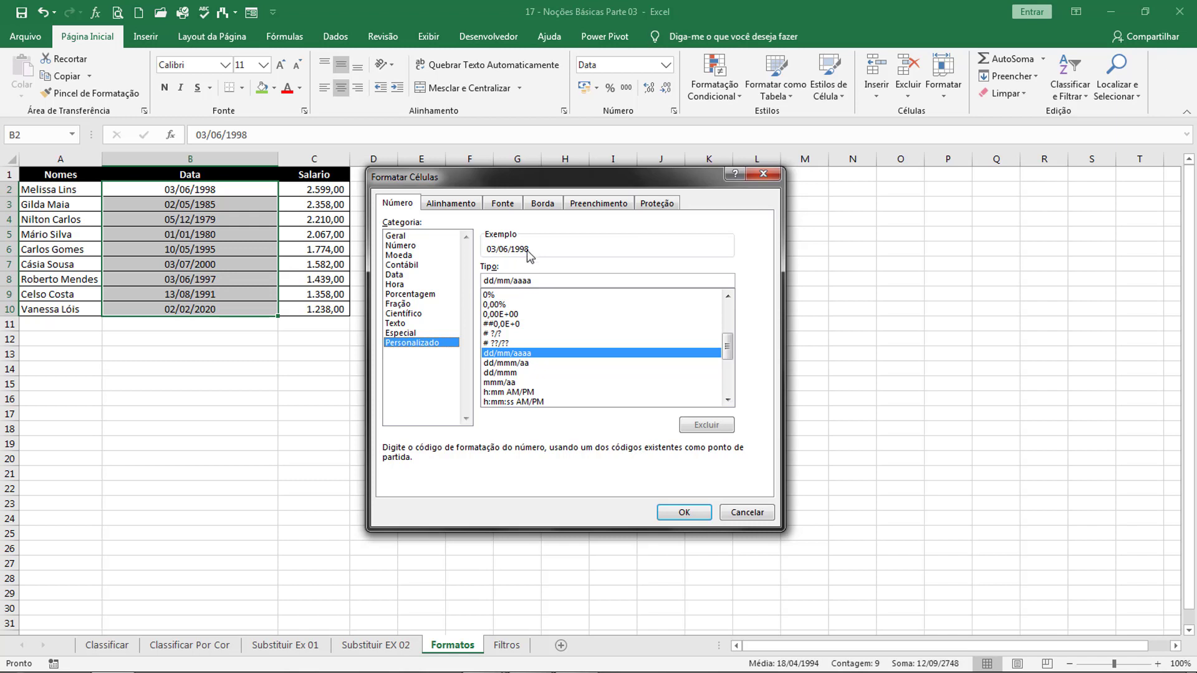
Examine the day, month and year parts of the dd/mm/aaaa format code.
drag(538, 281, 493, 282)
drag(510, 281, 498, 283)
click(539, 281)
drag(516, 282, 532, 282)
click(541, 281)
drag(517, 282, 534, 282)
click(534, 282)
Try the day code as d and as dddd for the date format, and restore it to dd.
key(Delete)
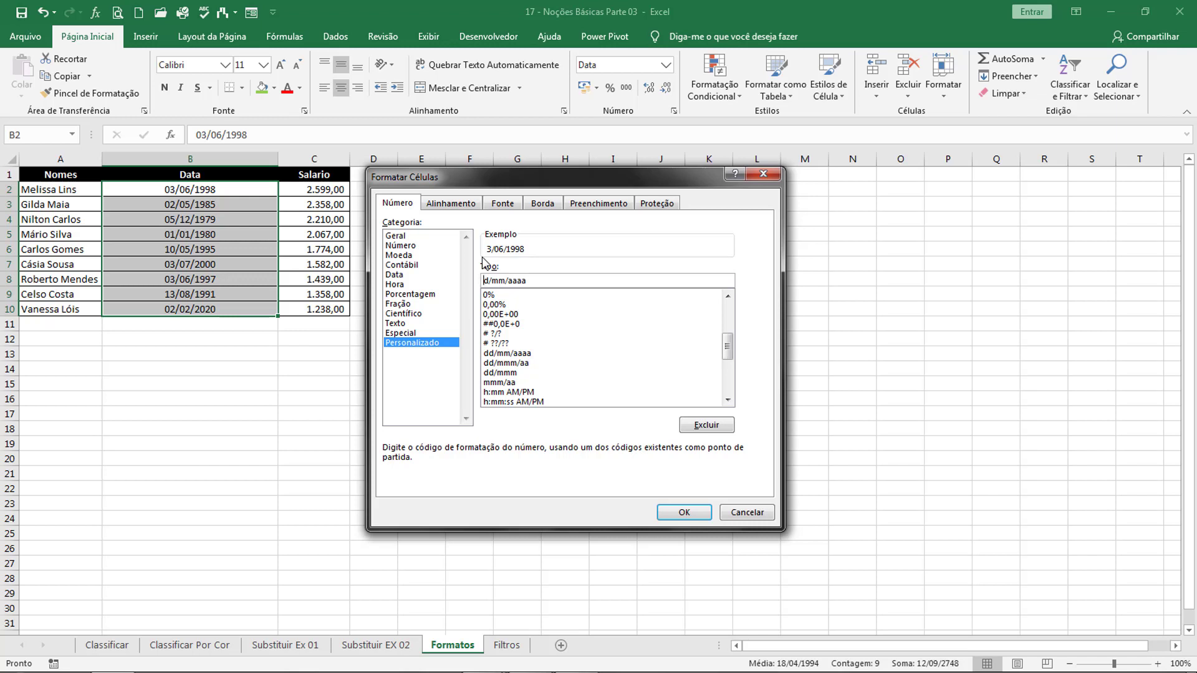
text(dd)
text(d)
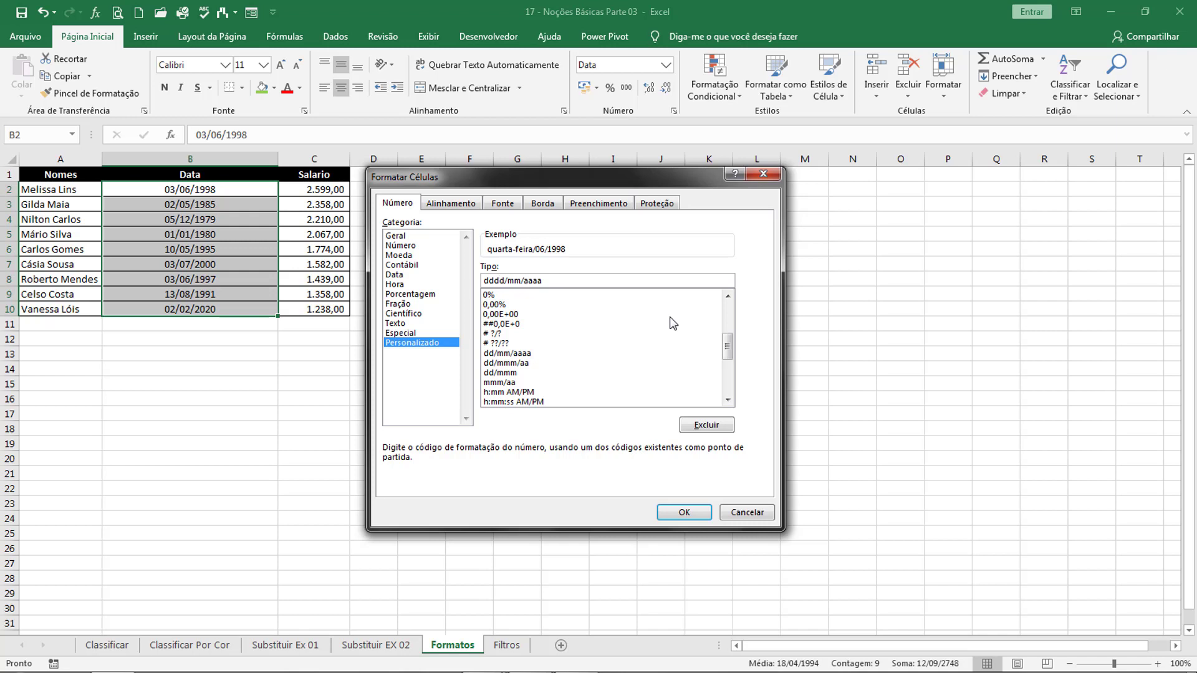
key(BackSpace)
key(BackSpace)
Try different lengths for the month code in the date format, and re-enter the year code as aaaa.
click(497, 281)
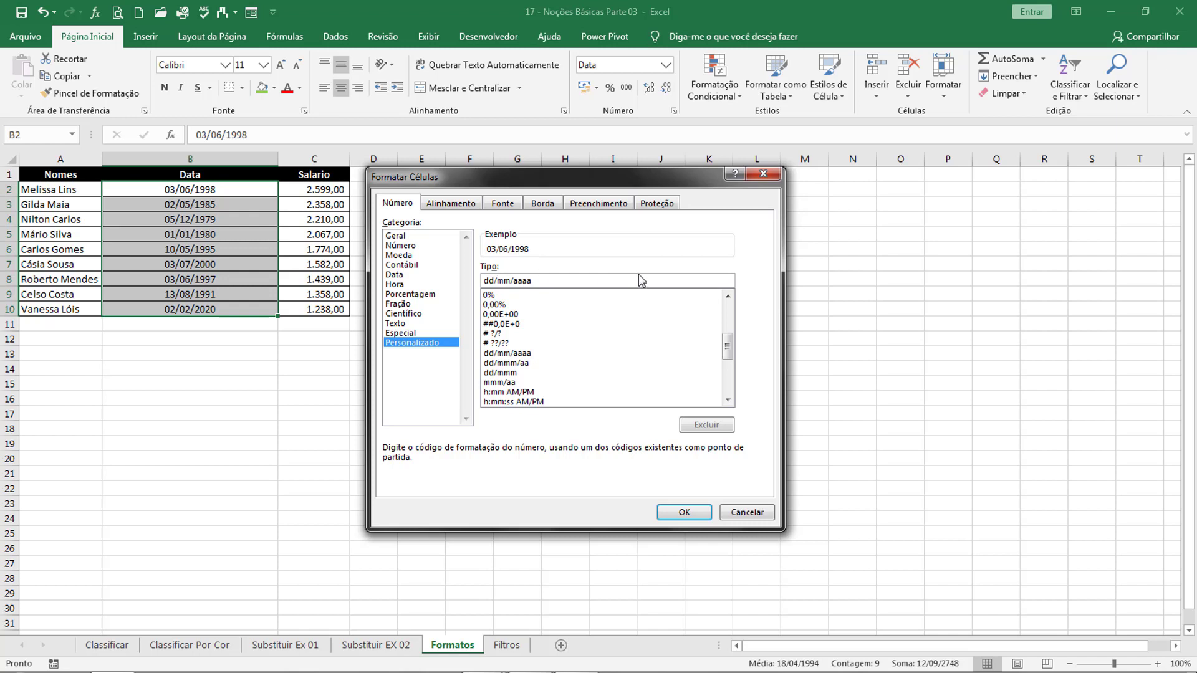
key(Delete)
text(mmm)
key(BackSpace)
key(BackSpace)
key(BackSpace)
key(BackSpace)
key(BackSpace)
text(aaaa)
Try the custom date format ddmmaaaa without slashes on B2:B10, and undo it.
click(497, 280)
click(512, 281)
key(BackSpace)
click(509, 280)
key(BackSpace)
click(684, 512)
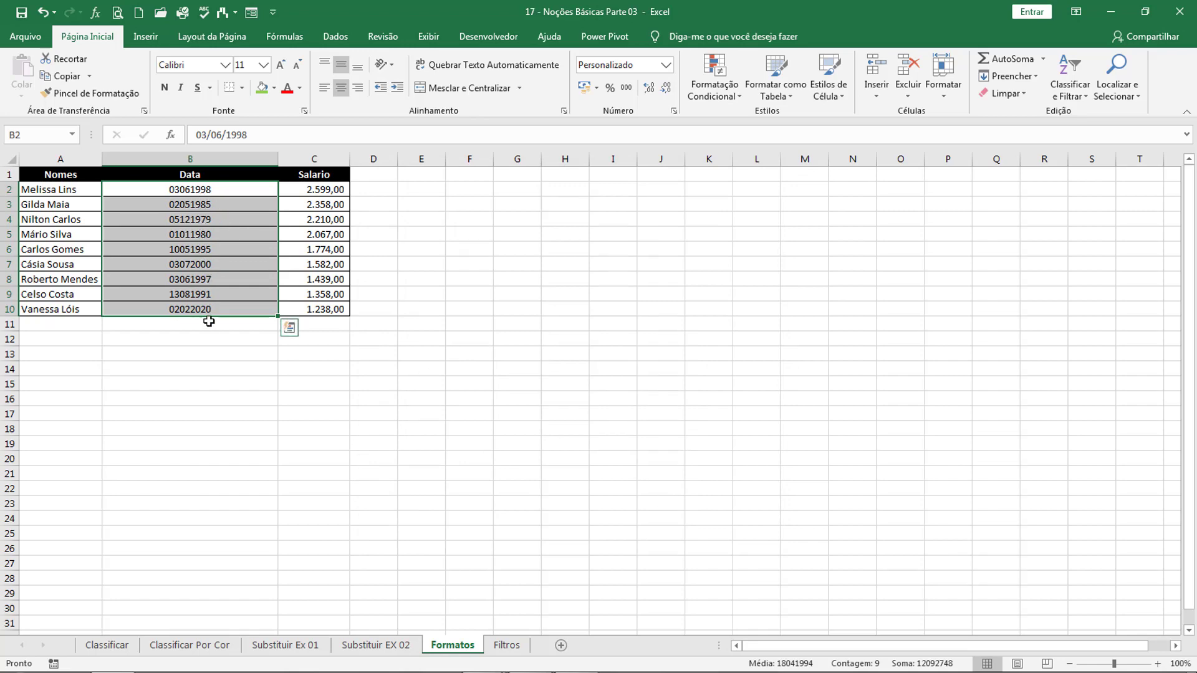
key(ctrl+z)
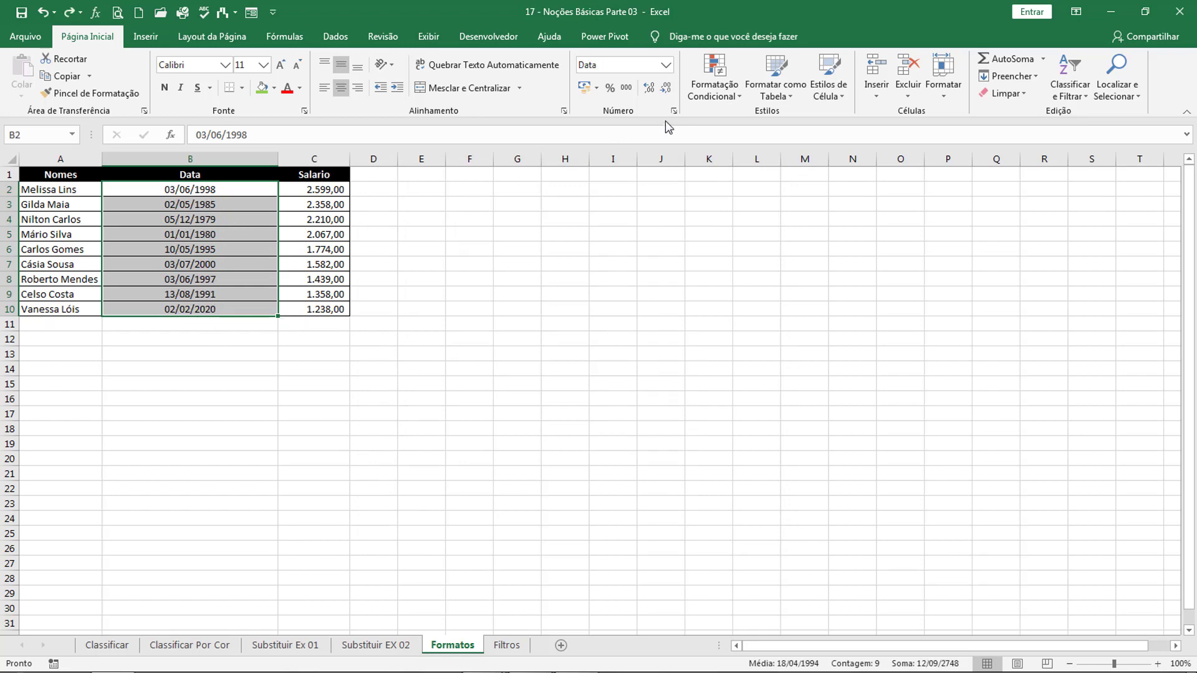
Try the custom date format dd.mm.aaaa with dots as separators on B2:B10, and undo it.
click(674, 110)
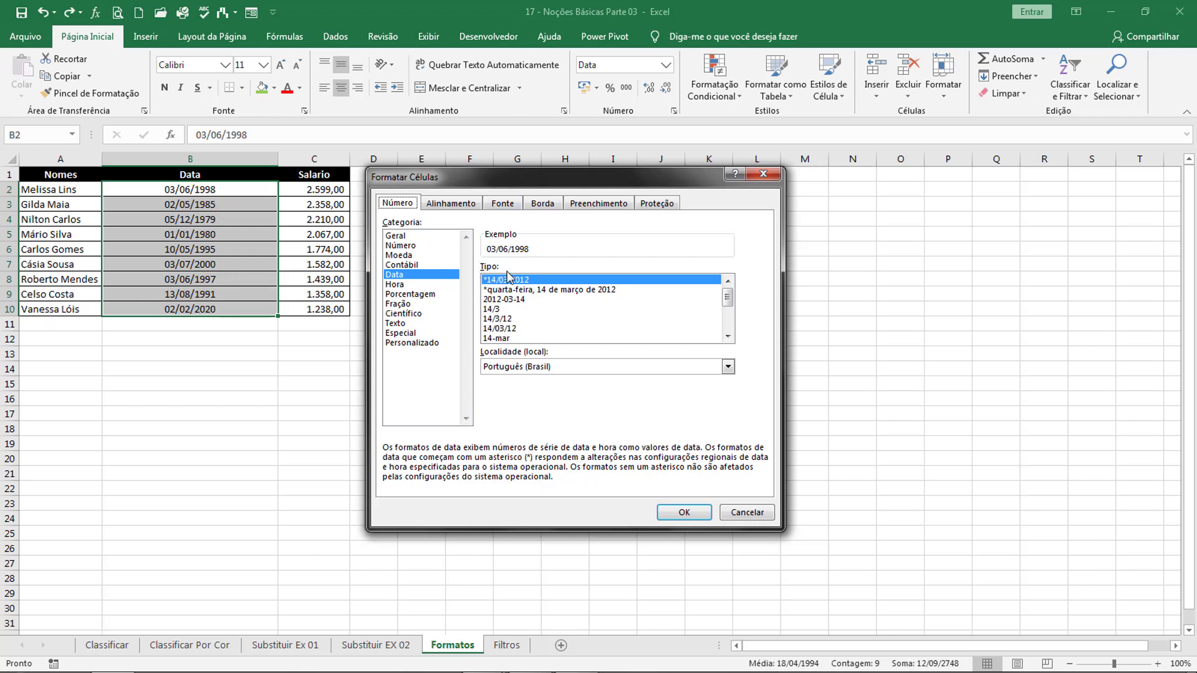
click(436, 344)
click(494, 280)
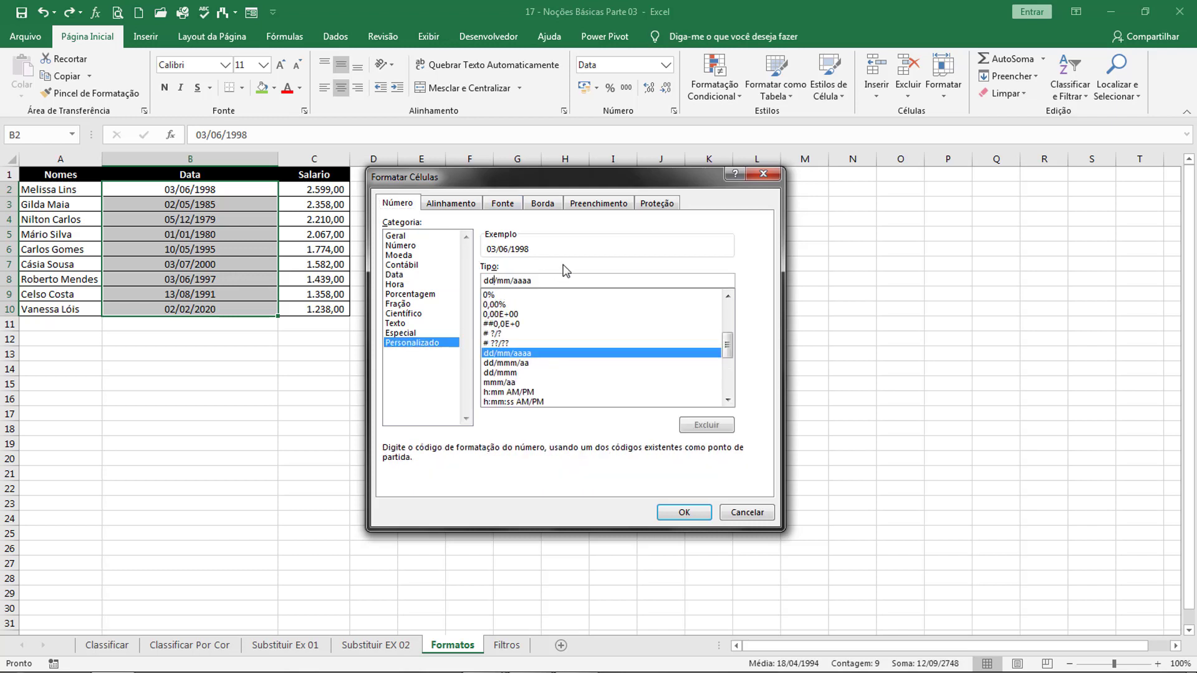
key(Delete)
text(.)
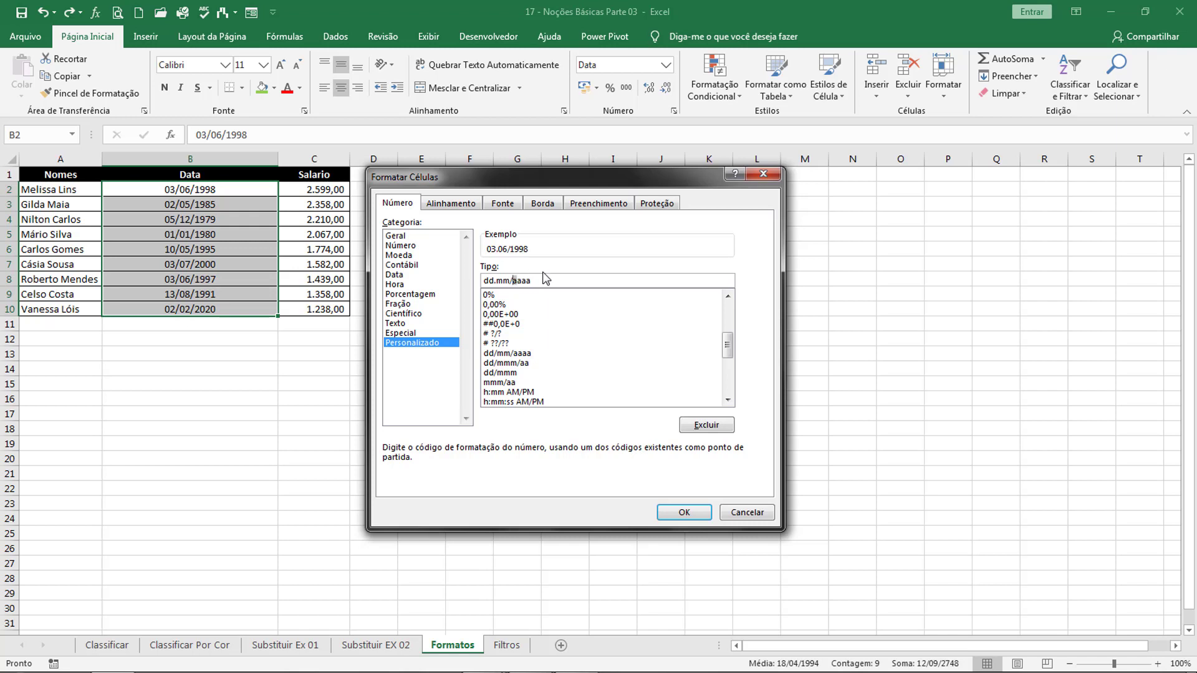
key(Left)
key(Delete)
text(.)
click(683, 512)
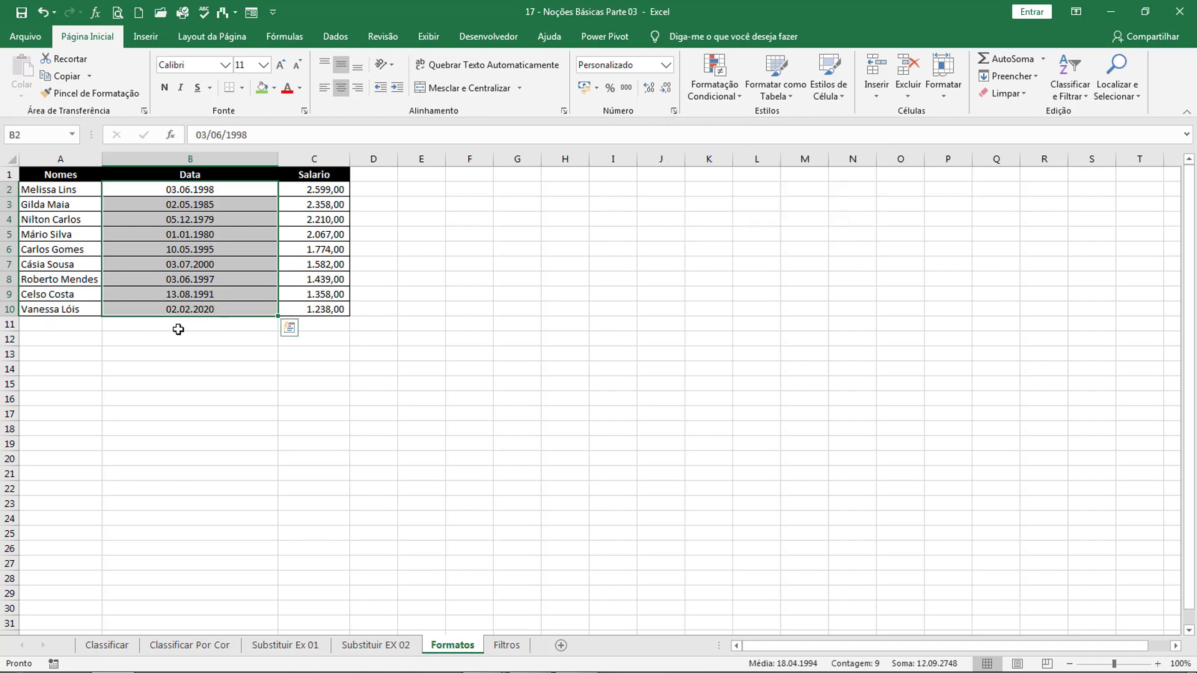
key(ctrl+z)
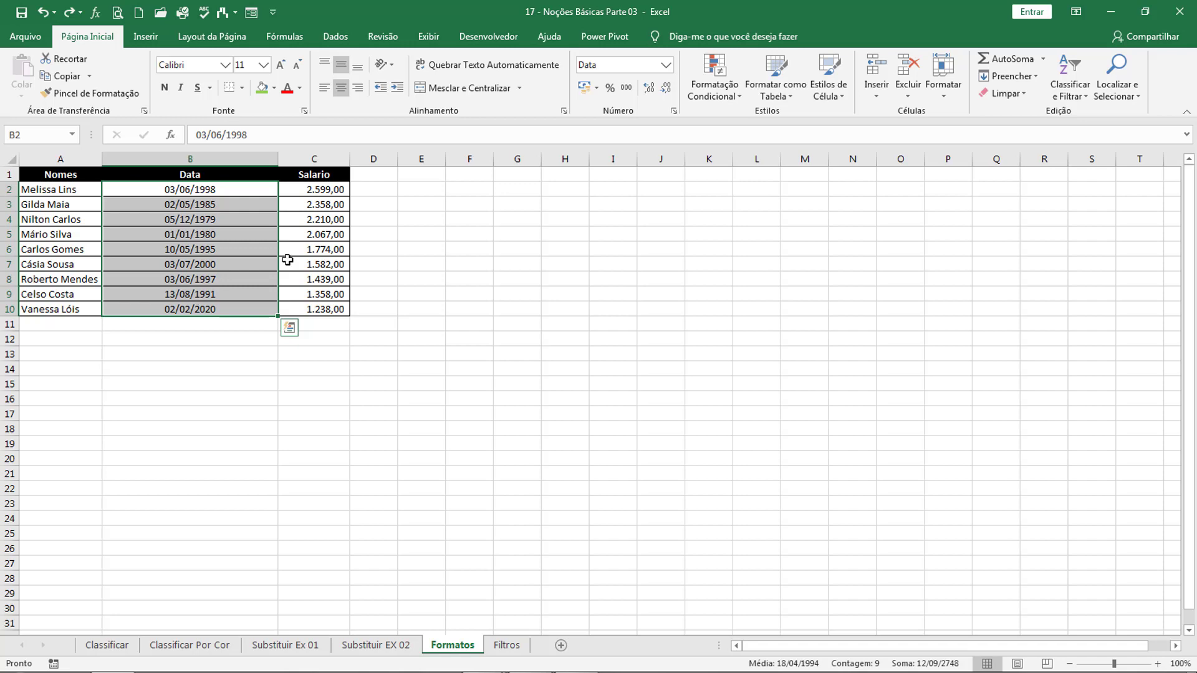
click(427, 262)
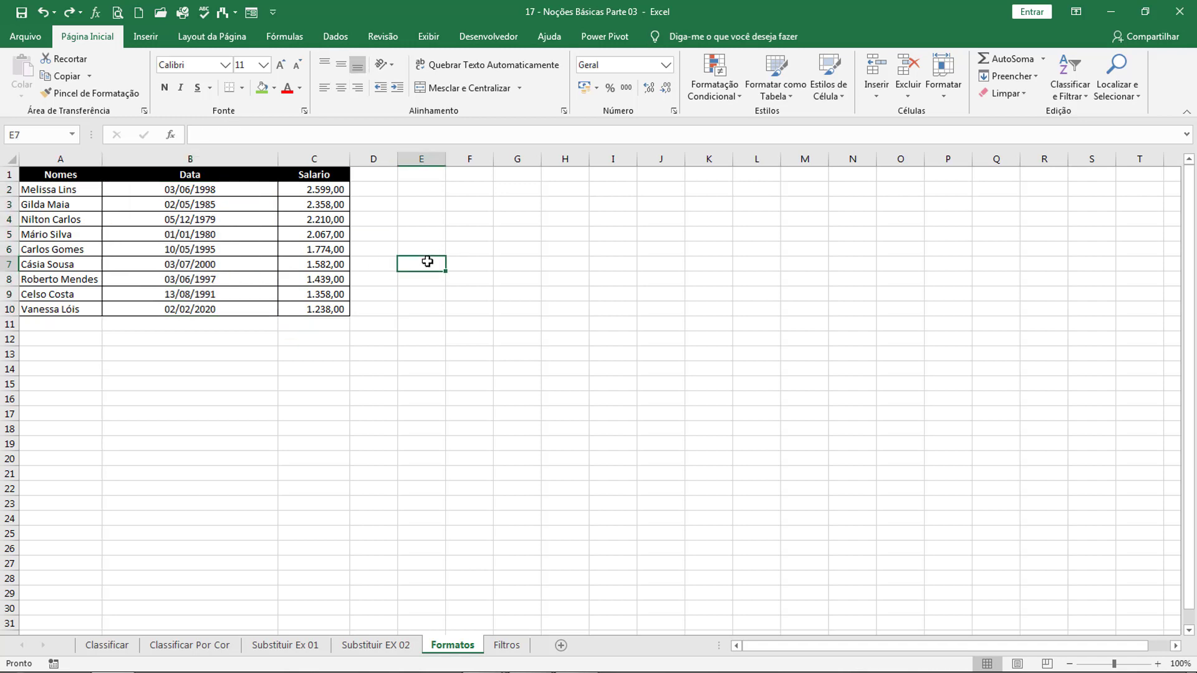